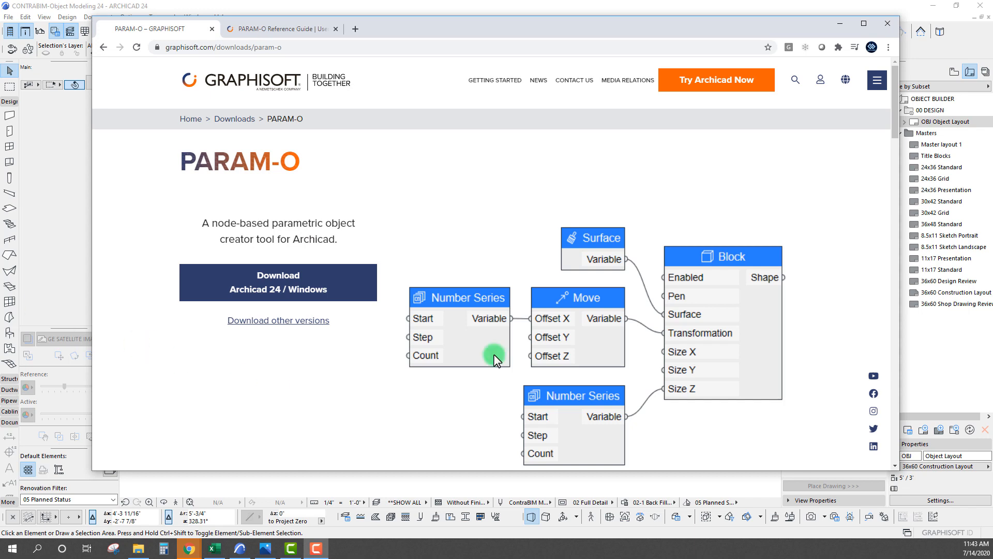
- Review the PARAM-O download page from the introduction to the "What is PARAM-O?" section
{"action": "scroll", "coordinate": [522, 309], "scroll_direction": "down", "scroll_amount": 1}
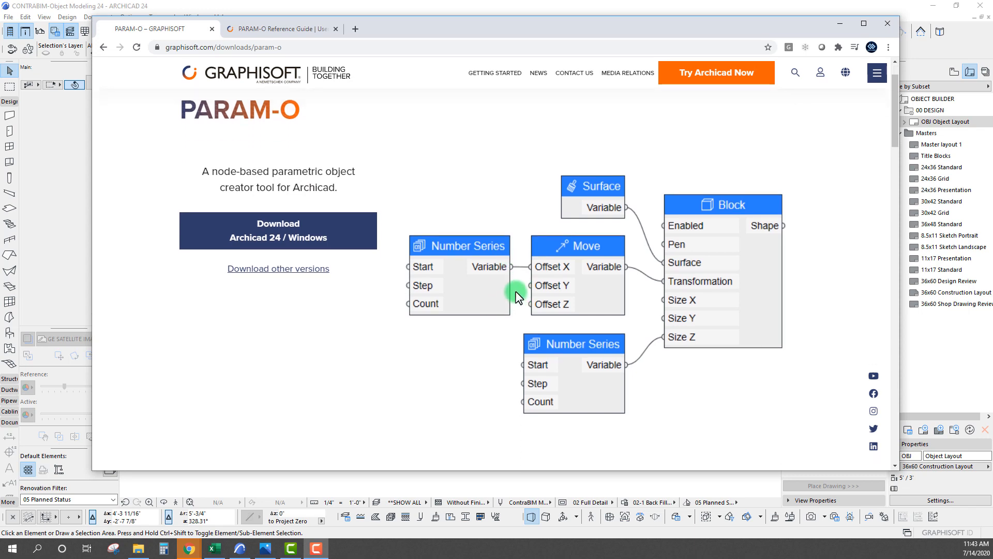
{"action": "scroll", "coordinate": [520, 308], "scroll_direction": "up", "scroll_amount": 1}
{"action": "scroll", "coordinate": [520, 308], "scroll_direction": "down", "scroll_amount": 1}
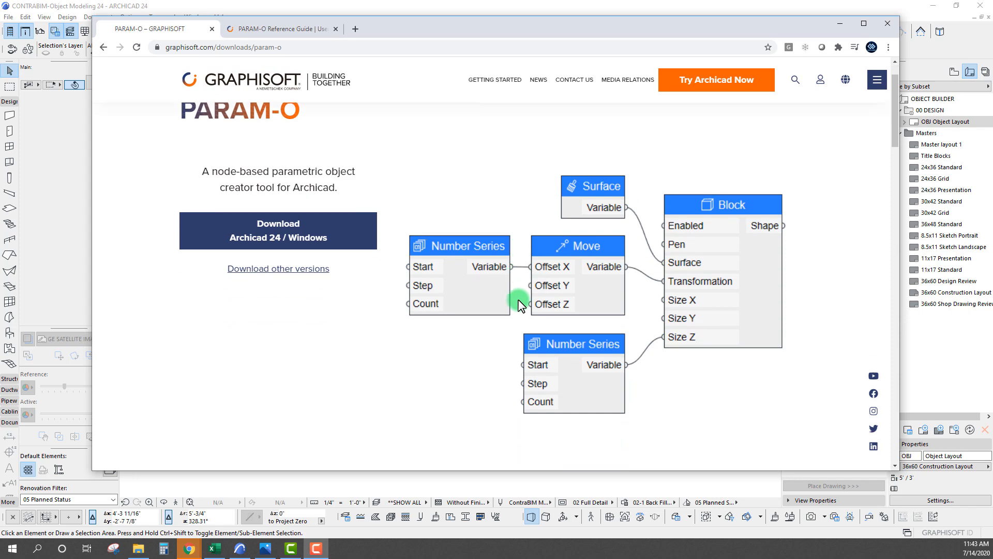
{"action": "scroll", "coordinate": [519, 305], "scroll_direction": "down", "scroll_amount": 1}
{"action": "scroll", "coordinate": [515, 302], "scroll_direction": "down", "scroll_amount": 1}
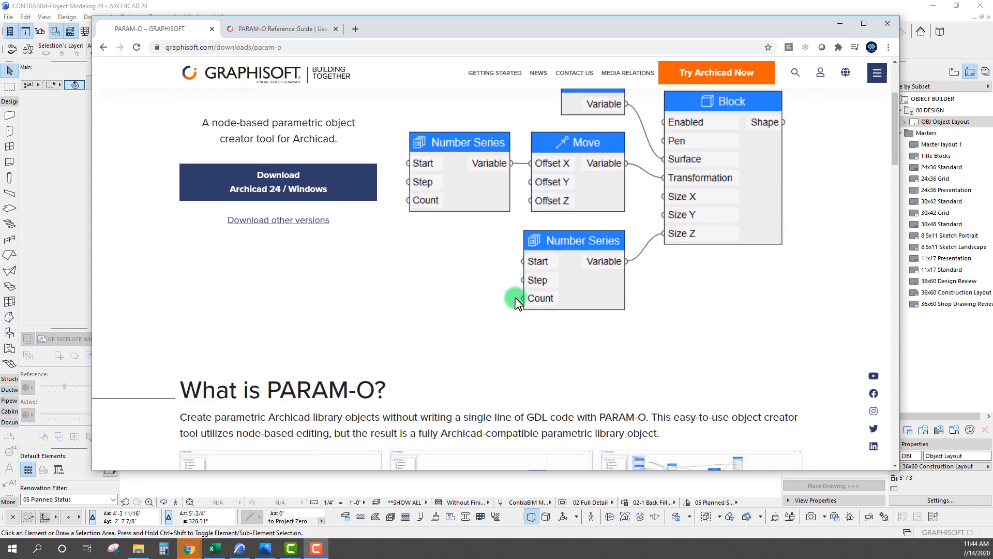
{"action": "scroll", "coordinate": [517, 300], "scroll_direction": "down", "scroll_amount": 3}
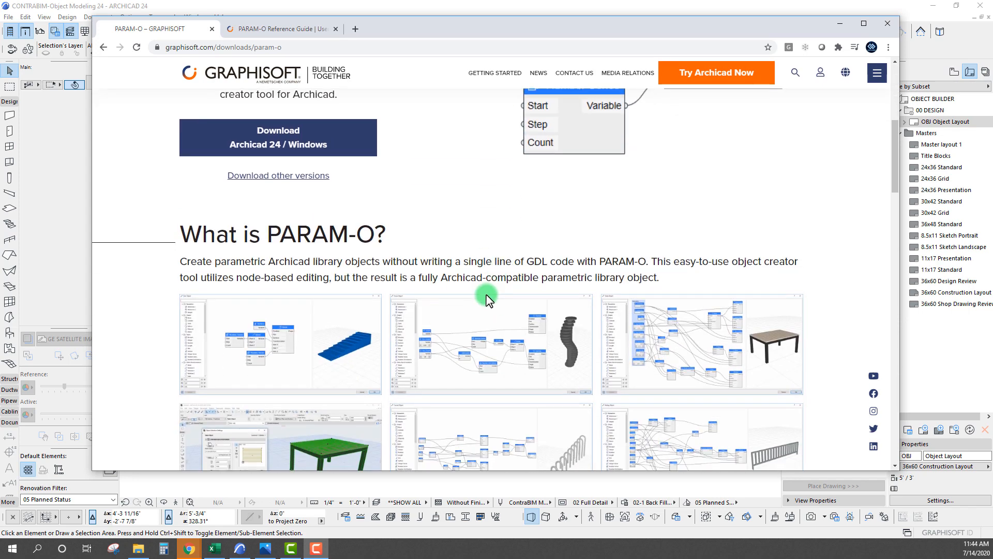
{"action": "scroll", "coordinate": [505, 292], "scroll_direction": "down", "scroll_amount": 1}
{"action": "scroll", "coordinate": [487, 300], "scroll_direction": "down", "scroll_amount": 1}
{"action": "scroll", "coordinate": [487, 300], "scroll_direction": "up", "scroll_amount": 1}
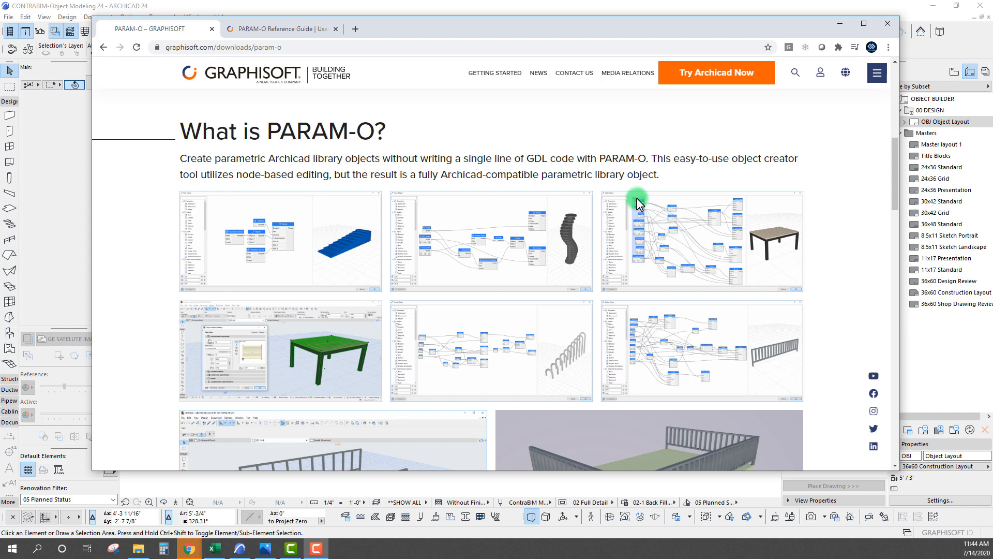
- Examine the PARAM-O sample images, comparing the node graphs with the resulting stair, table, rack and railing objects
{"action": "scroll", "coordinate": [683, 230], "scroll_direction": "down", "scroll_amount": 4}
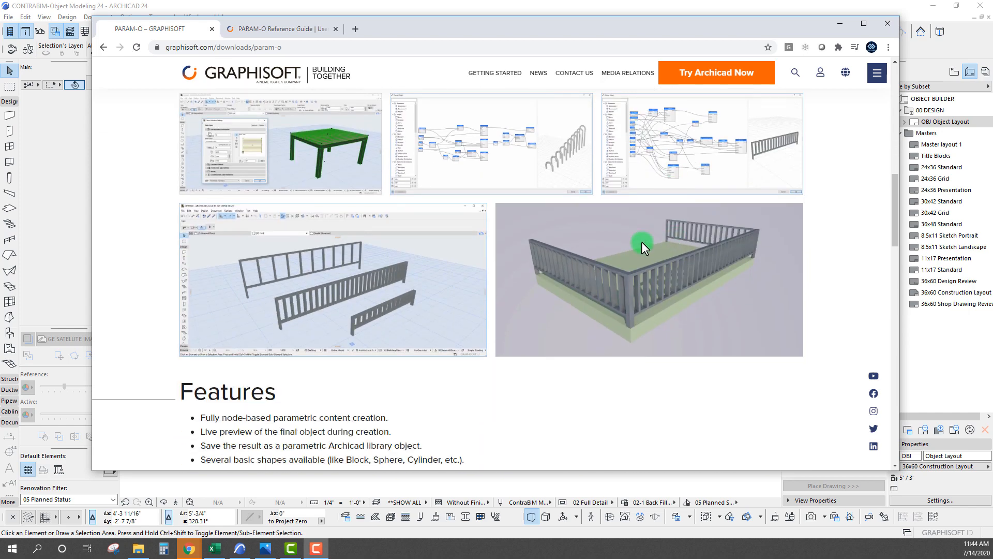
{"action": "scroll", "coordinate": [641, 245], "scroll_direction": "up", "scroll_amount": 3}
{"action": "scroll", "coordinate": [642, 248], "scroll_direction": "up", "scroll_amount": 2}
{"action": "scroll", "coordinate": [621, 313], "scroll_direction": "down", "scroll_amount": 1}
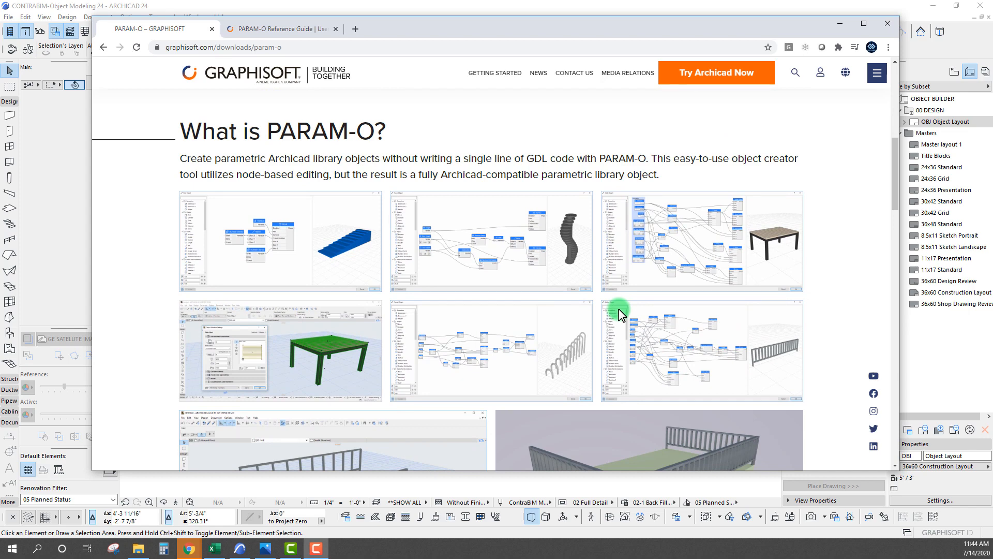
{"action": "scroll", "coordinate": [619, 312], "scroll_direction": "down", "scroll_amount": 4}
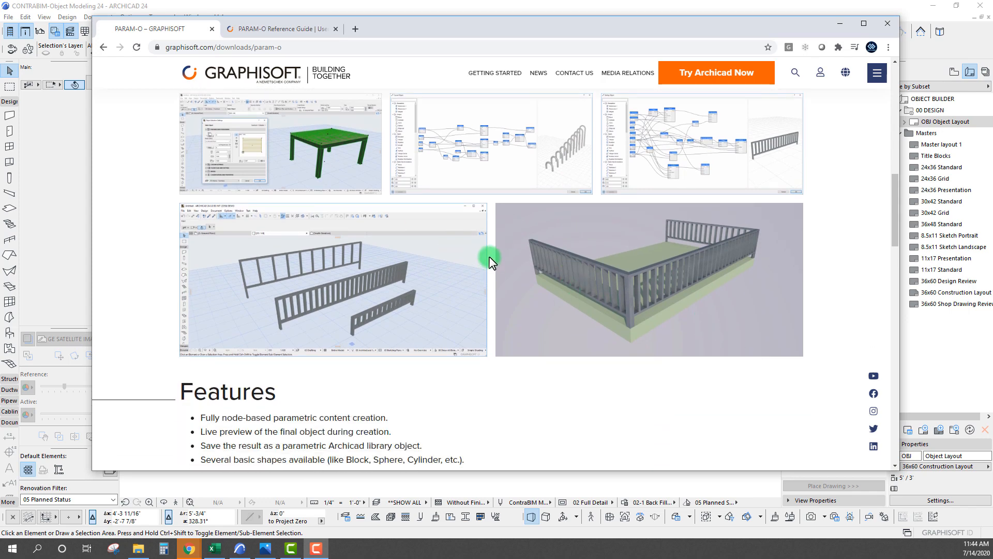
{"action": "scroll", "coordinate": [517, 266], "scroll_direction": "up", "scroll_amount": 2}
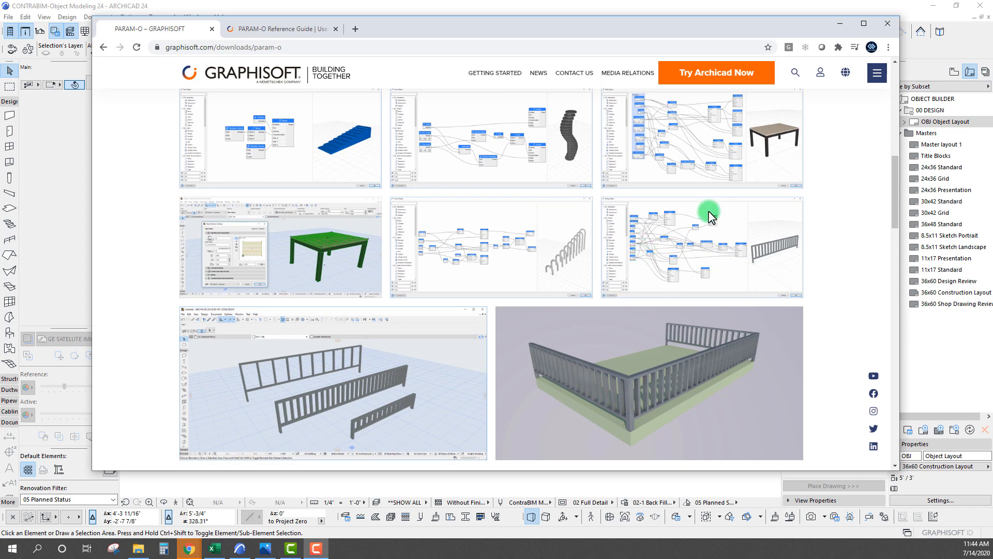
{"action": "scroll", "coordinate": [647, 239], "scroll_direction": "up", "scroll_amount": 1}
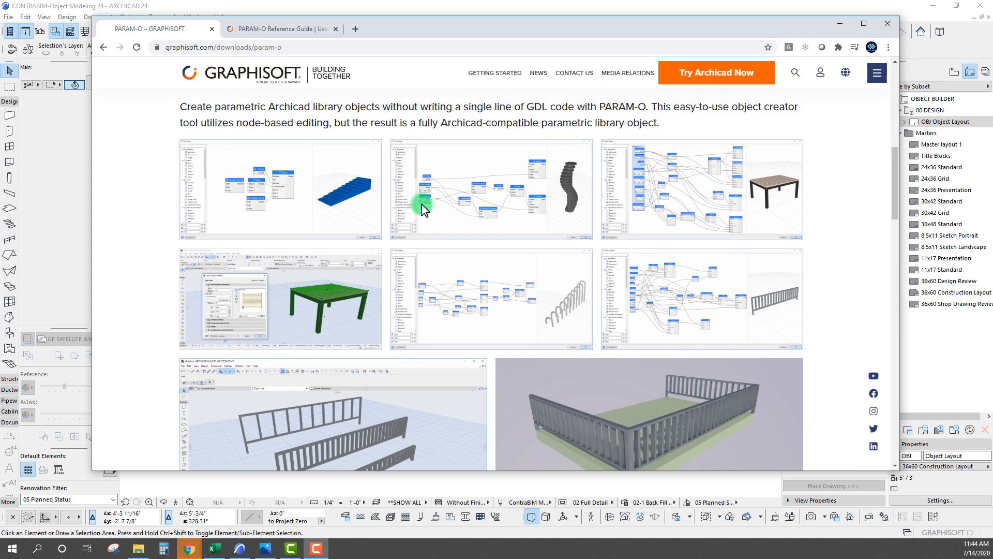
{"action": "scroll", "coordinate": [492, 280], "scroll_direction": "down", "scroll_amount": 2}
{"action": "scroll", "coordinate": [554, 290], "scroll_direction": "up", "scroll_amount": 2}
{"action": "scroll", "coordinate": [429, 290], "scroll_direction": "down", "scroll_amount": 1}
- Check the page address and read the features, download, installation instructions and documentation sections for PARAM-O
{"action": "scroll", "coordinate": [430, 287], "scroll_direction": "down", "scroll_amount": 6}
{"action": "scroll", "coordinate": [430, 282], "scroll_direction": "down", "scroll_amount": 3}
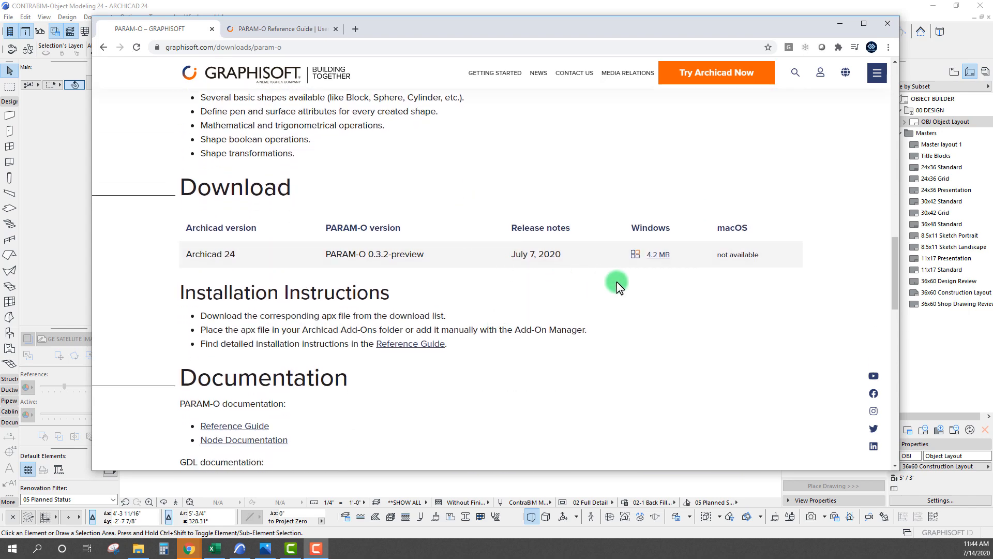
{"action": "left_click", "coordinate": [199, 47]}
{"action": "left_click", "coordinate": [234, 46]}
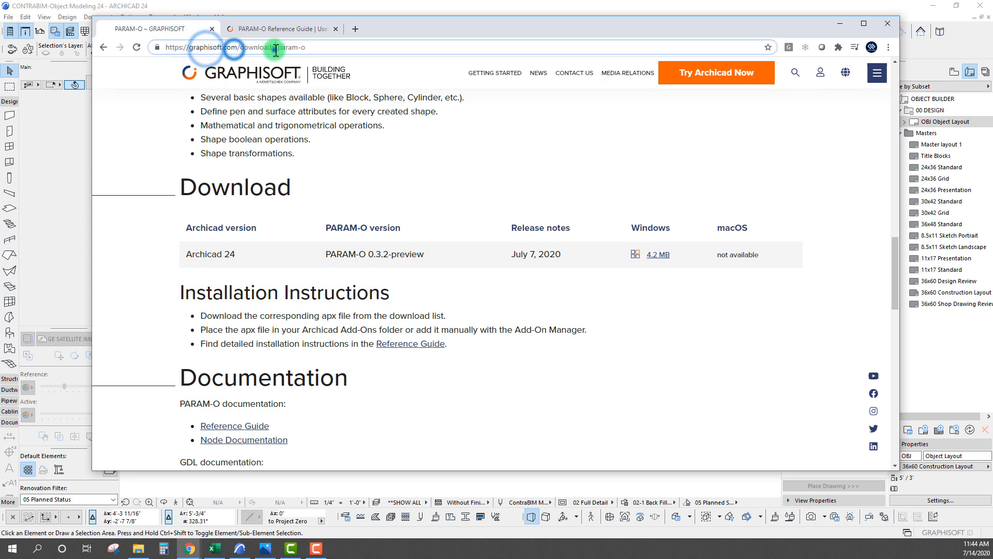
{"action": "triple_click", "coordinate": [328, 47]}
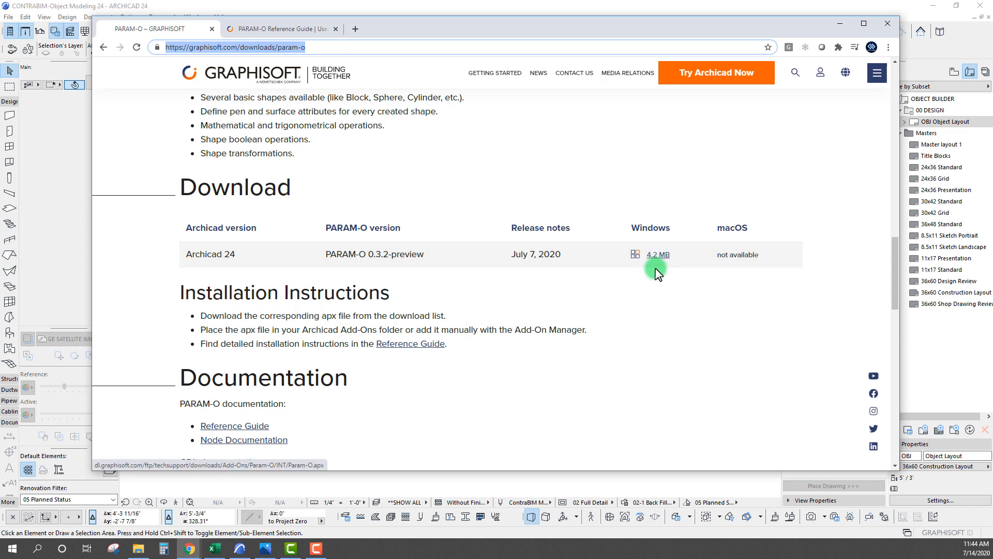
{"action": "scroll", "coordinate": [621, 287], "scroll_direction": "down", "scroll_amount": 2}
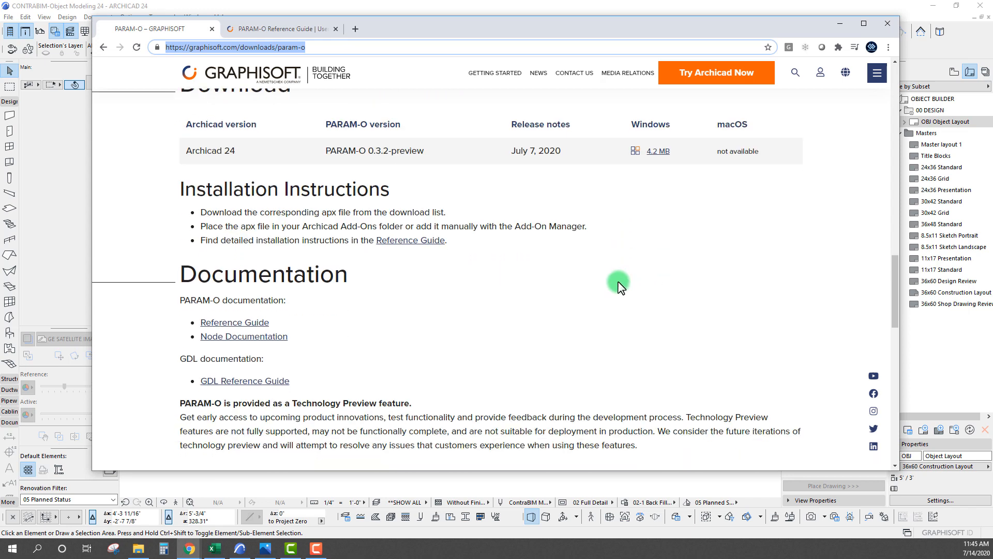
{"action": "scroll", "coordinate": [618, 285], "scroll_direction": "down", "scroll_amount": 4}
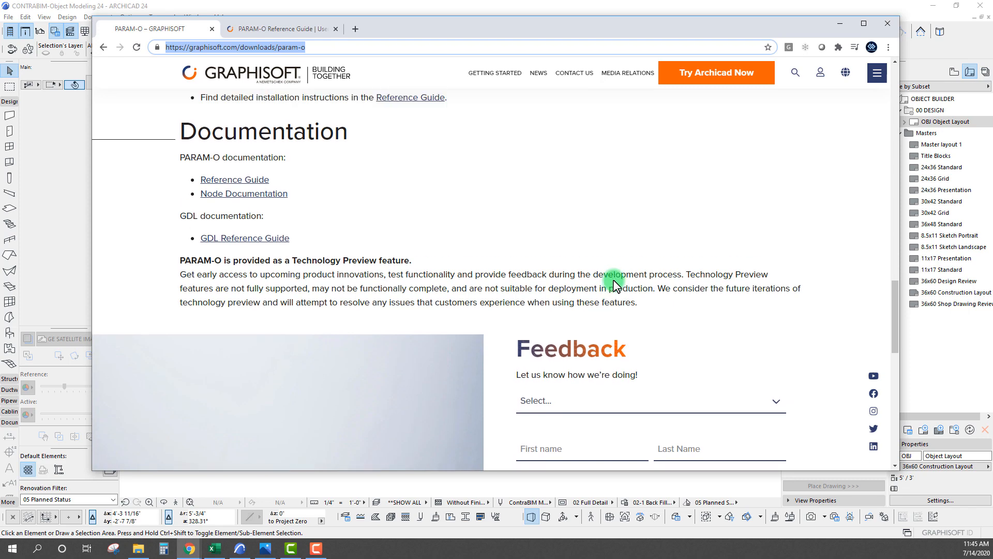
{"action": "scroll", "coordinate": [613, 285], "scroll_direction": "up", "scroll_amount": 5}
{"action": "scroll", "coordinate": [611, 280], "scroll_direction": "up", "scroll_amount": 4}
- Switch to File Explorer and locate the Param-O.apx file in ARCHICAD 24's Extras add-ons folder
{"action": "left_click_drag", "start_coordinate": [794, 19], "coordinate": [791, 29]}
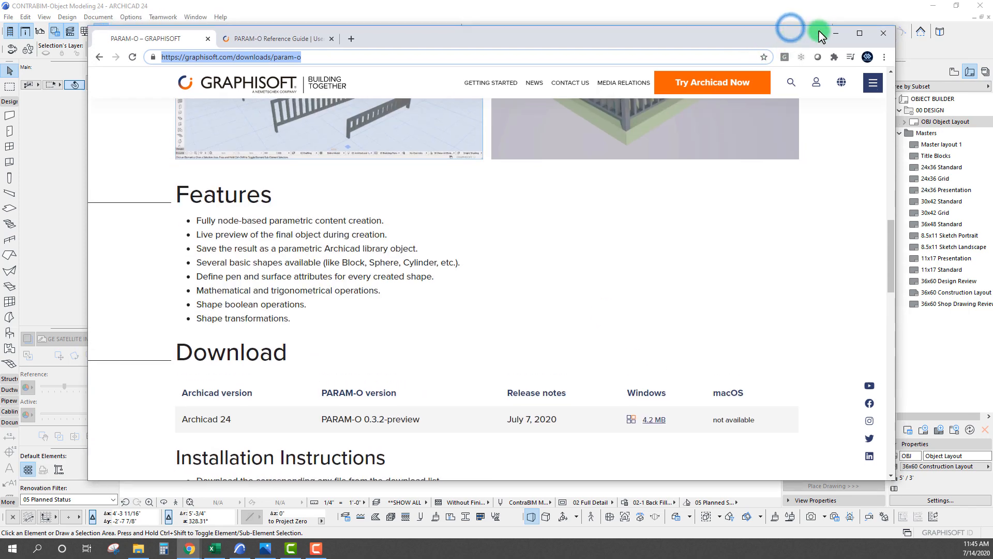
{"action": "left_click", "coordinate": [138, 549]}
{"action": "left_click", "coordinate": [441, 366]}
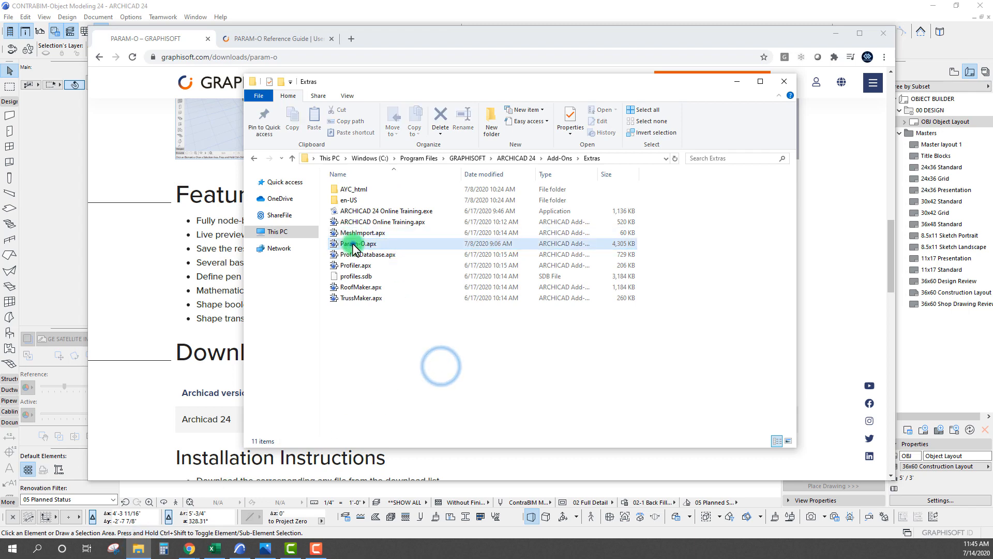
{"action": "left_click", "coordinate": [352, 244]}
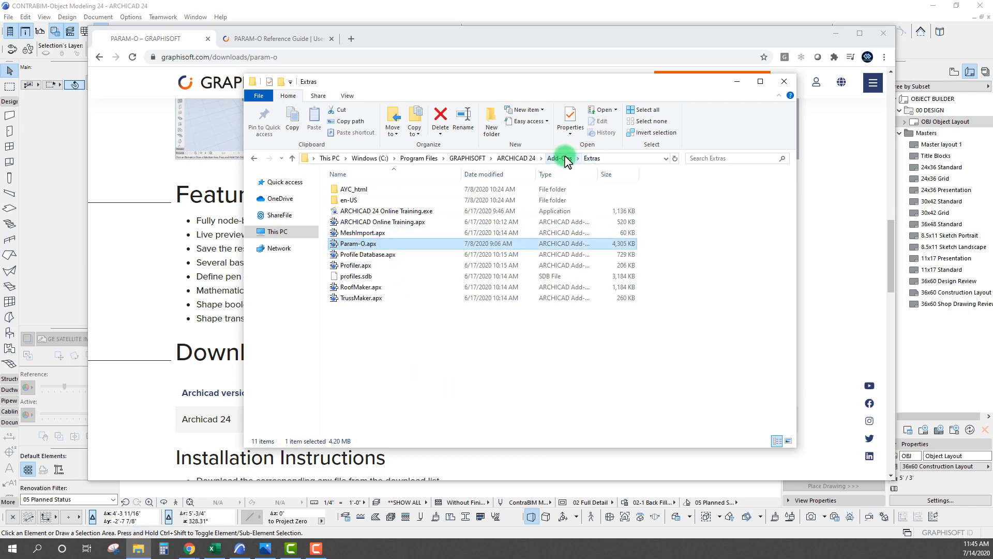
- Go up to the ARCHICAD 24 program folder, trace the path through Add-Ons to Extras, and select Param-O.apx
{"action": "left_click", "coordinate": [515, 158]}
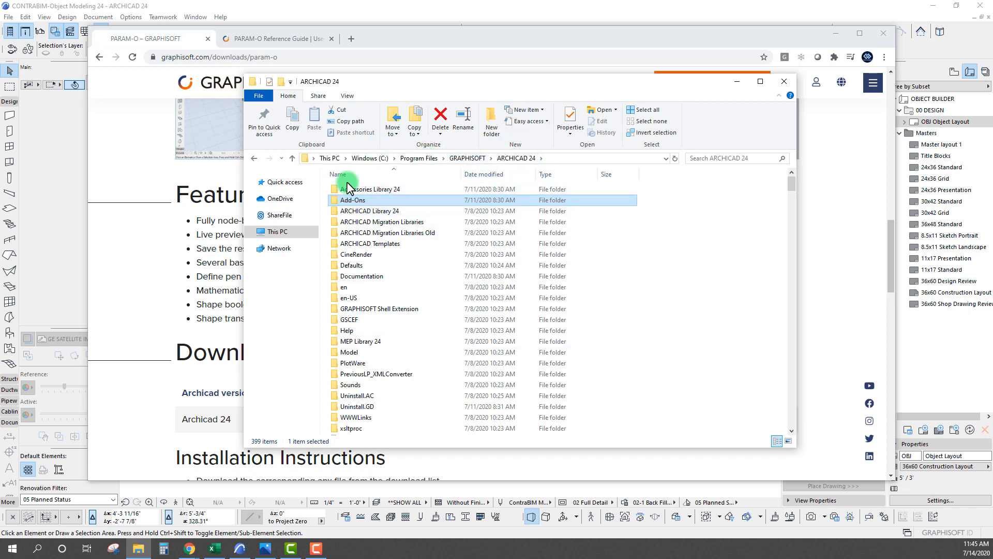
{"action": "double_click", "coordinate": [345, 202]}
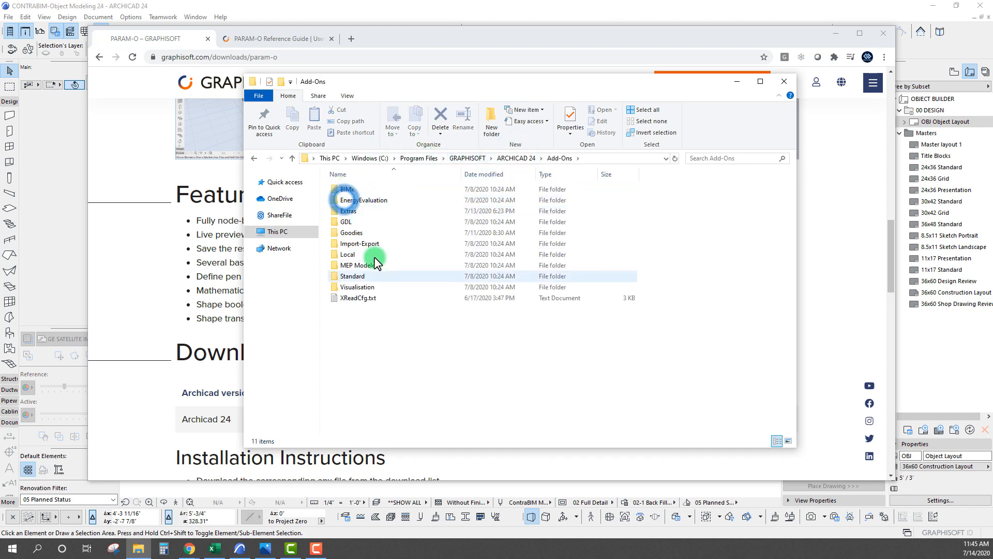
{"action": "double_click", "coordinate": [348, 211]}
{"action": "left_click", "coordinate": [399, 327]}
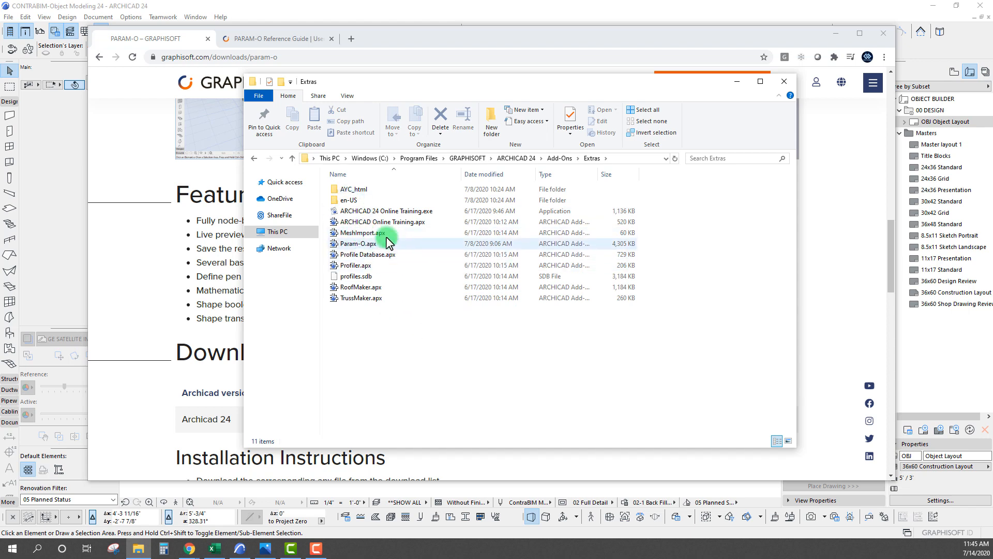
{"action": "left_click", "coordinate": [425, 366]}
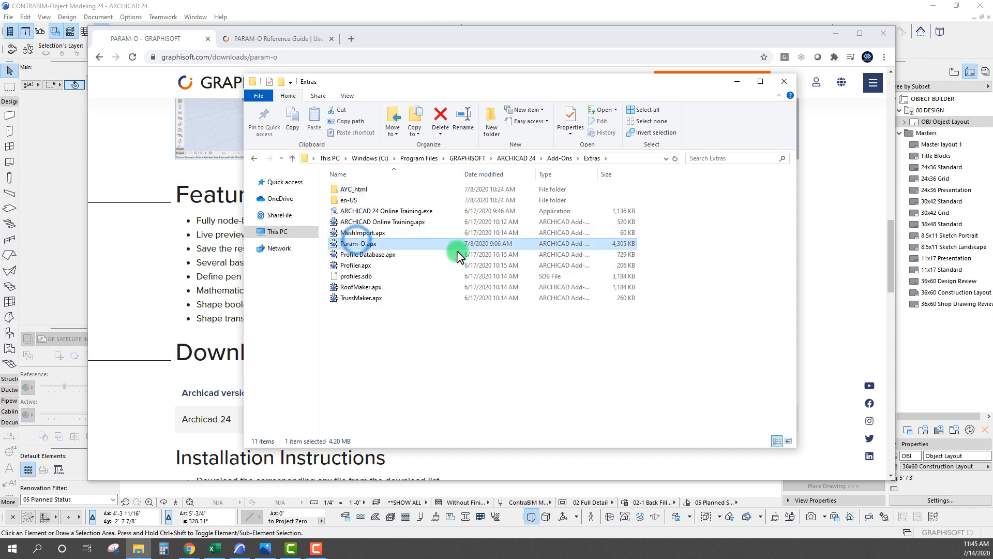
{"action": "left_click", "coordinate": [619, 244]}
- Minimise File Explorer and the browser to switch to ARCHICAD, and open the Add-On Manager
{"action": "left_click_drag", "start_coordinate": [594, 87], "coordinate": [563, 89]}
{"action": "left_click", "coordinate": [706, 83]}
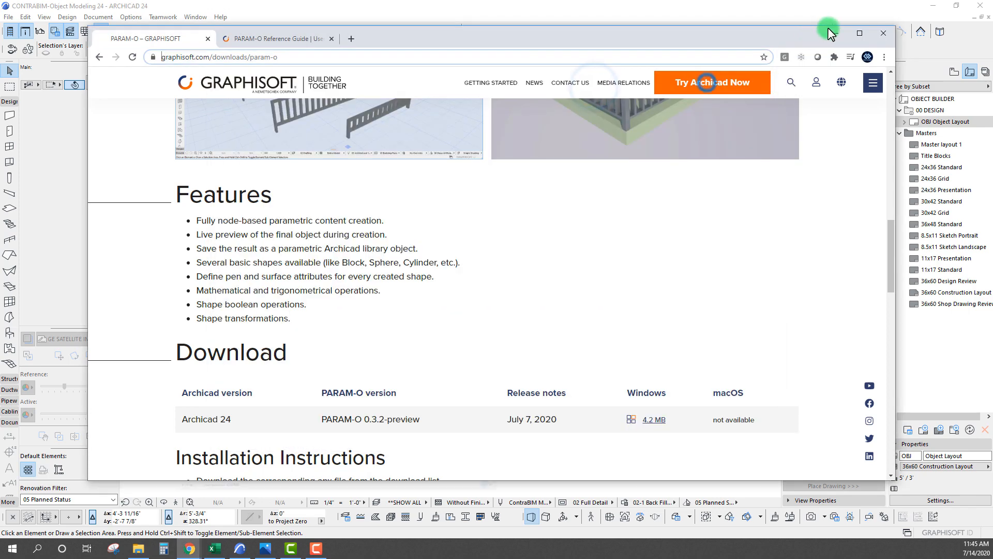
{"action": "left_click", "coordinate": [830, 32]}
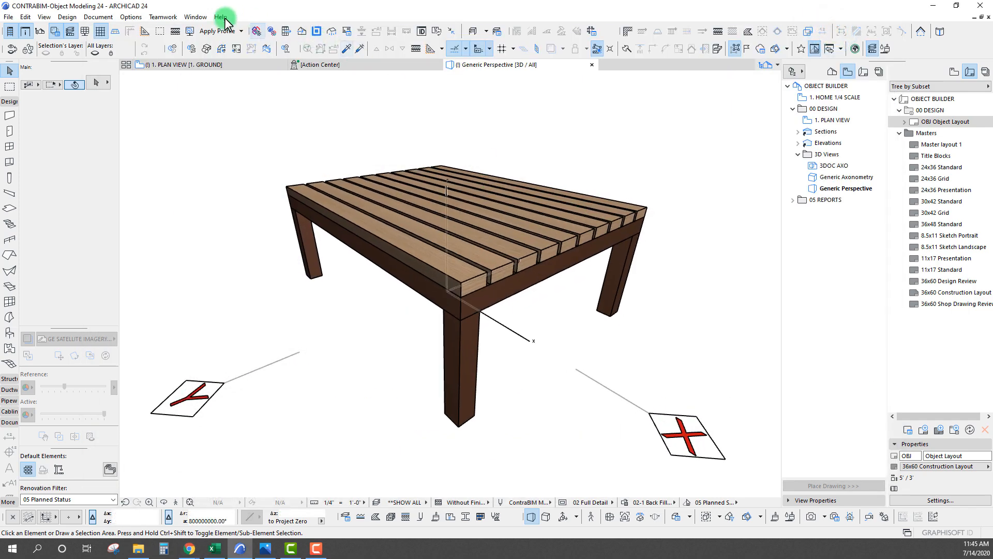
{"action": "left_click", "coordinate": [163, 17]}
{"action": "left_click", "coordinate": [195, 18]}
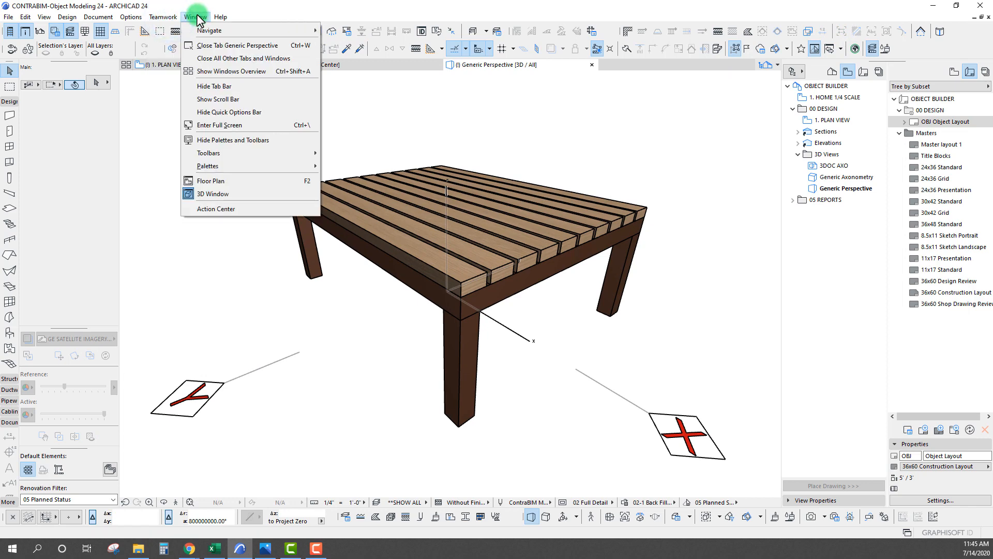
{"action": "mouse_move", "coordinate": [132, 17]}
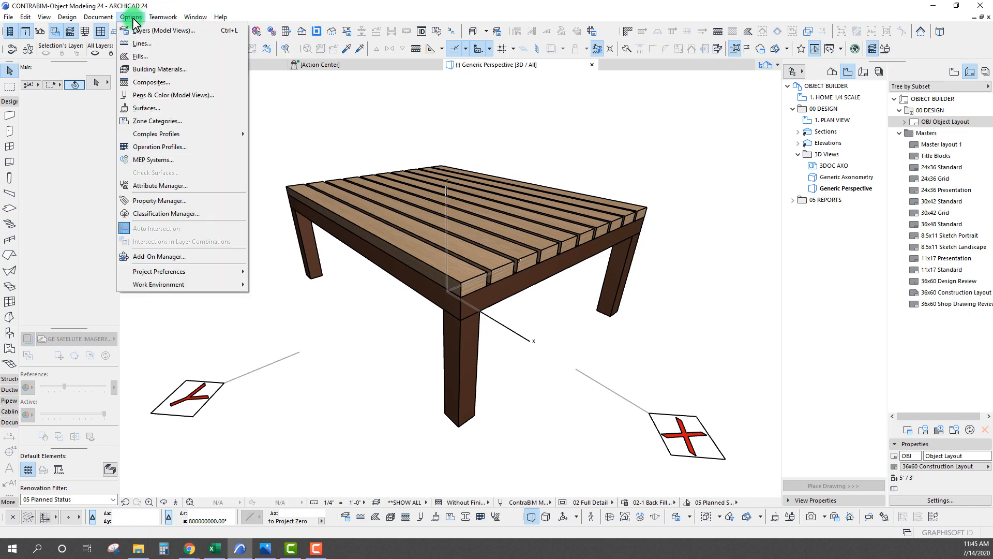
{"action": "left_click", "coordinate": [161, 256]}
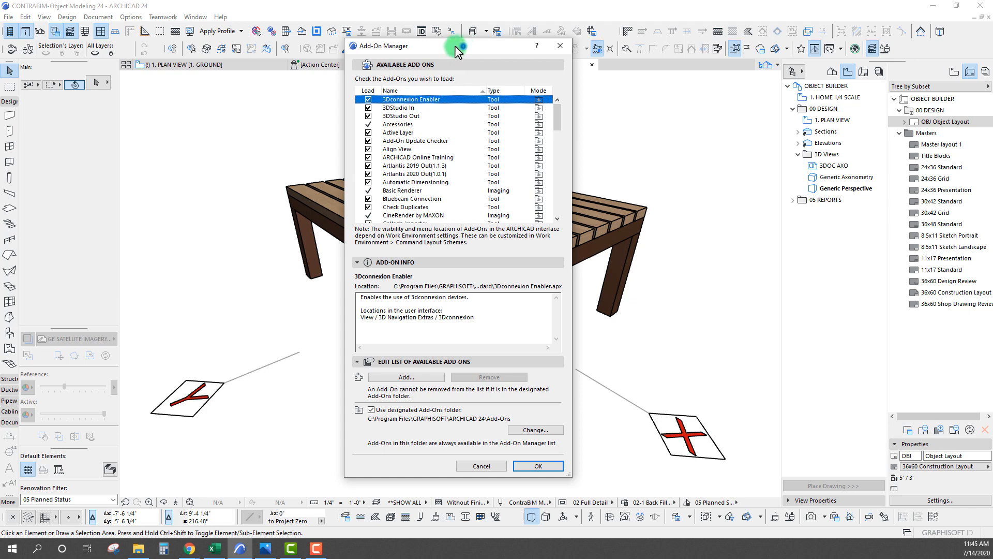
{"action": "left_click_drag", "start_coordinate": [458, 52], "coordinate": [442, 51]}
- Try to add Param-O.apx from the Extras folder to the list of available add-ons, and close the file dialog
{"action": "left_click", "coordinate": [388, 377]}
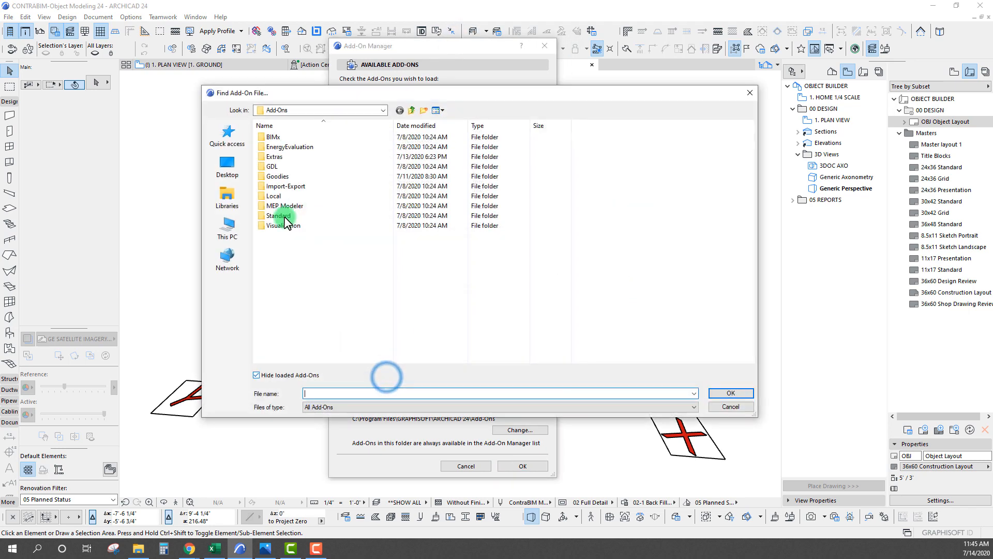
{"action": "double_click", "coordinate": [274, 156]}
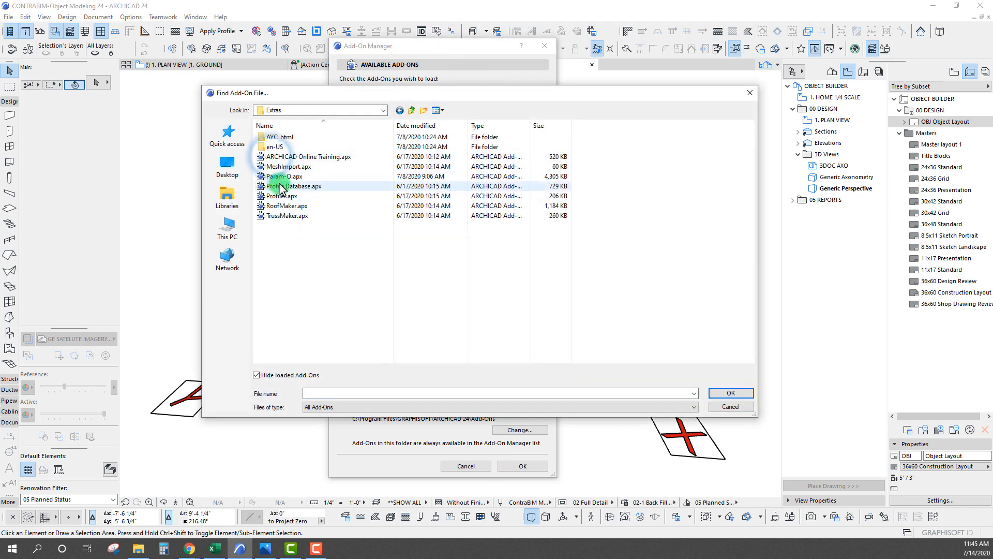
{"action": "left_click", "coordinate": [282, 177]}
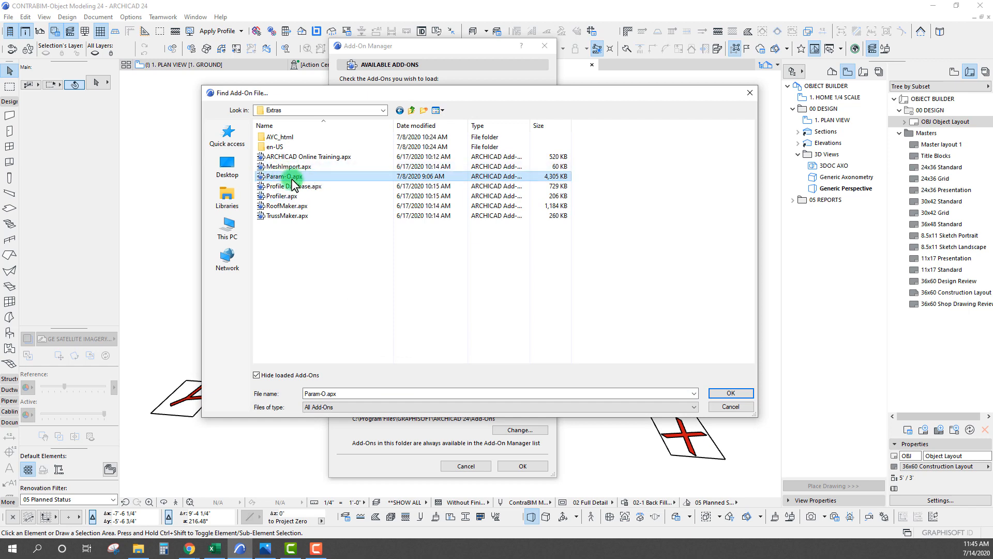
{"action": "left_click_drag", "start_coordinate": [345, 95], "coordinate": [361, 162]}
{"action": "left_click", "coordinate": [310, 246]}
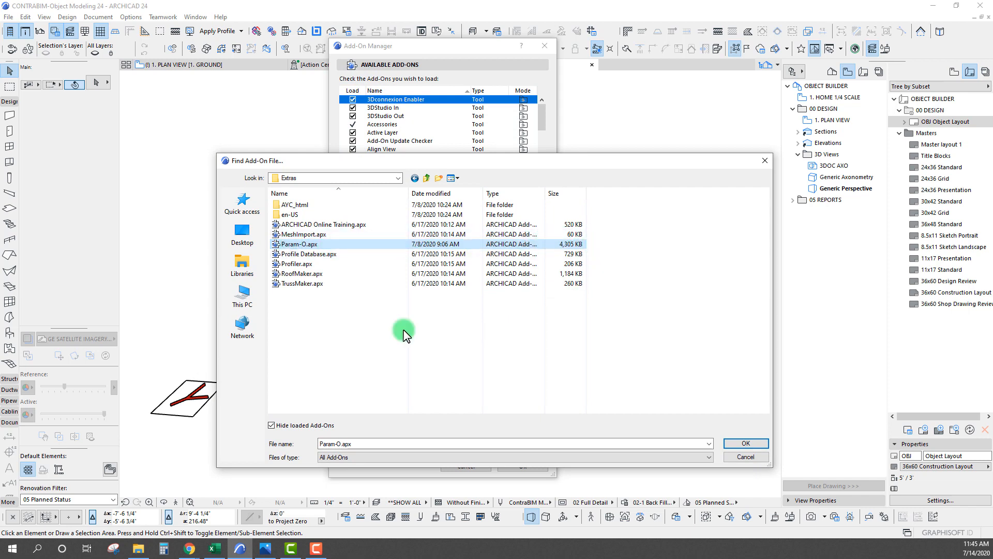
{"action": "left_click_drag", "start_coordinate": [339, 162], "coordinate": [331, 194]}
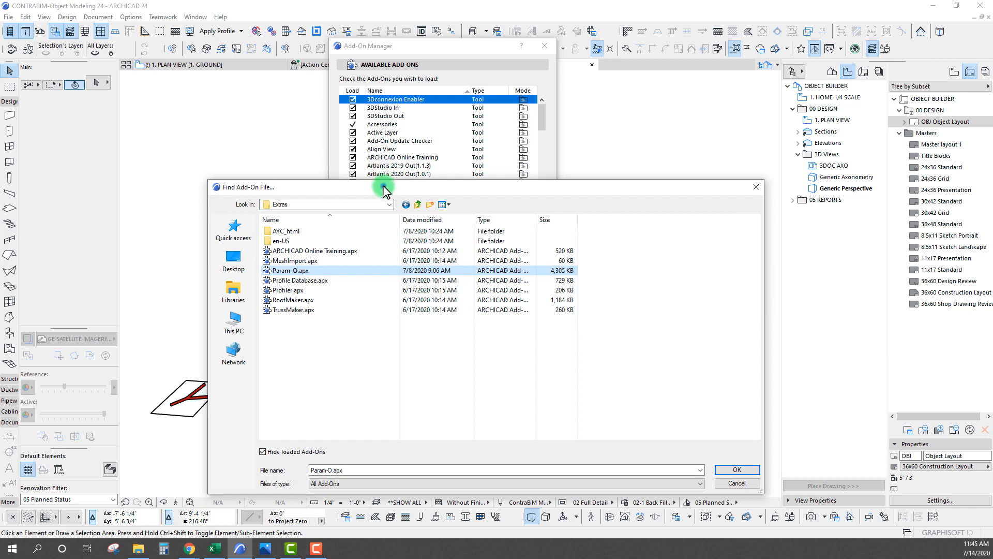
{"action": "left_click_drag", "start_coordinate": [383, 189], "coordinate": [375, 145]}
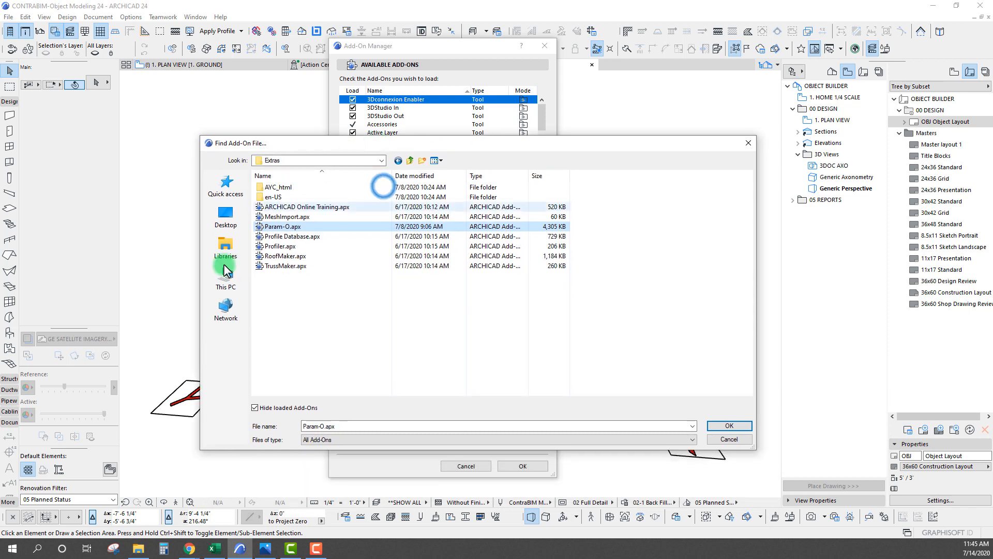
{"action": "left_click", "coordinate": [727, 425]}
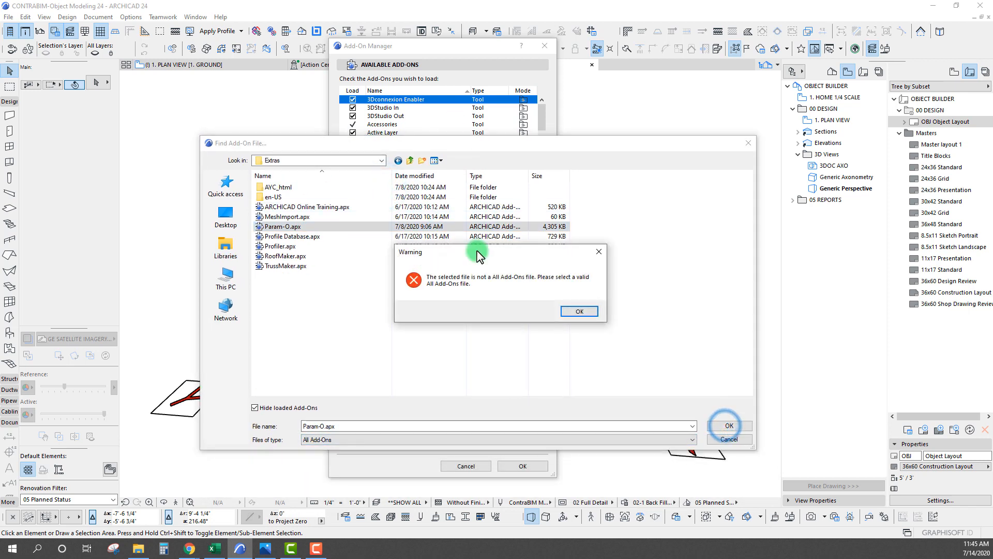
{"action": "key", "text": "Return"}
{"action": "left_click", "coordinate": [748, 143]}
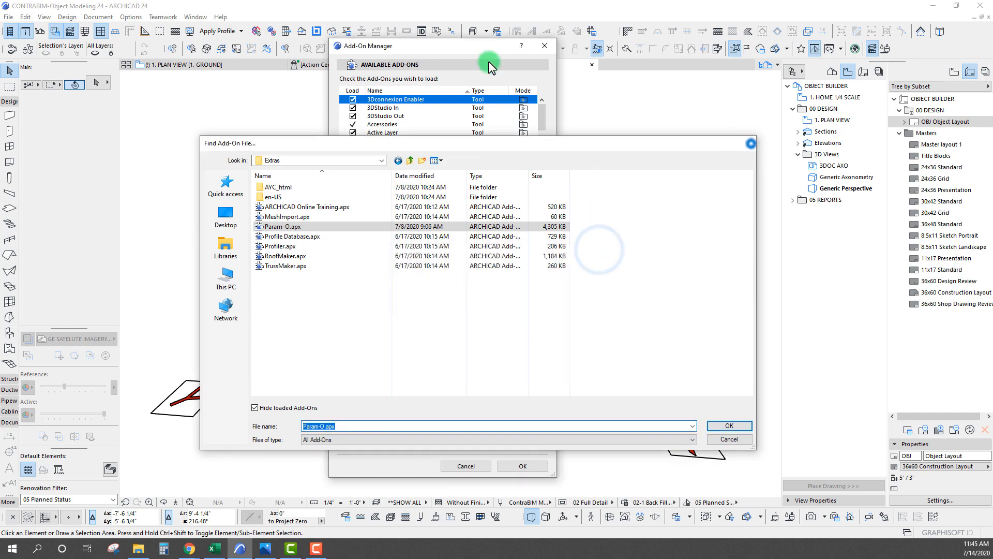
- Close the Add-On Manager and view the slatted table in the 3D perspective from slightly different distances
{"action": "left_click_drag", "start_coordinate": [463, 50], "coordinate": [490, 49]}
{"action": "left_click", "coordinate": [571, 45]}
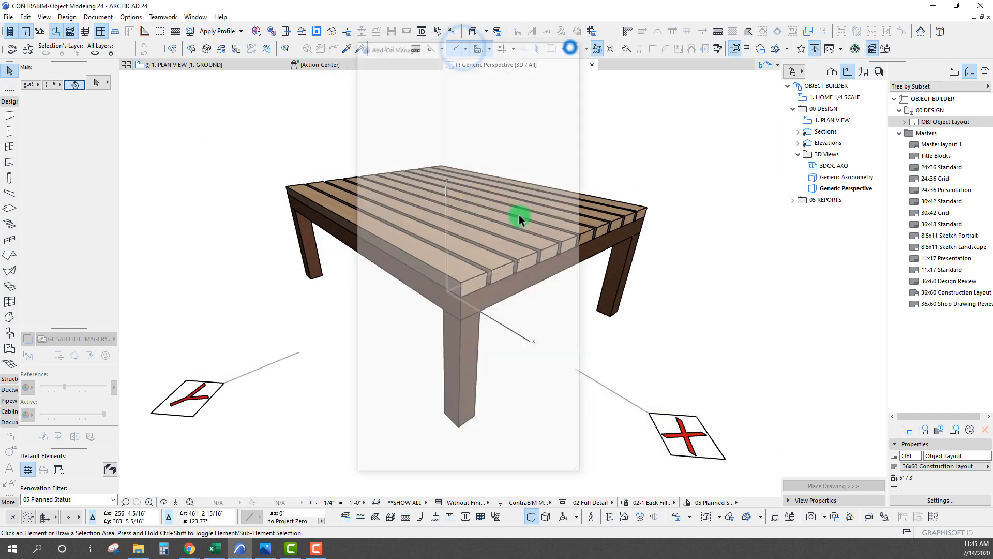
{"action": "middle_click_drag", "start_coordinate": [515, 197], "coordinate": [525, 185]}
{"action": "middle_click_drag", "start_coordinate": [583, 284], "coordinate": [568, 317]}
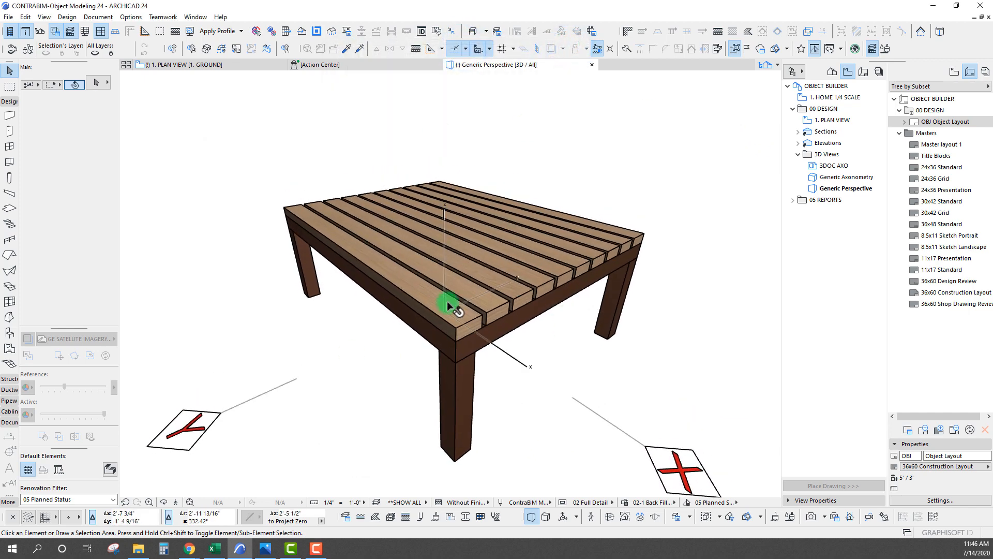
{"action": "middle_click_drag", "start_coordinate": [447, 322], "coordinate": [453, 299]}
{"action": "scroll", "coordinate": [454, 297], "scroll_direction": "down", "scroll_amount": 3}
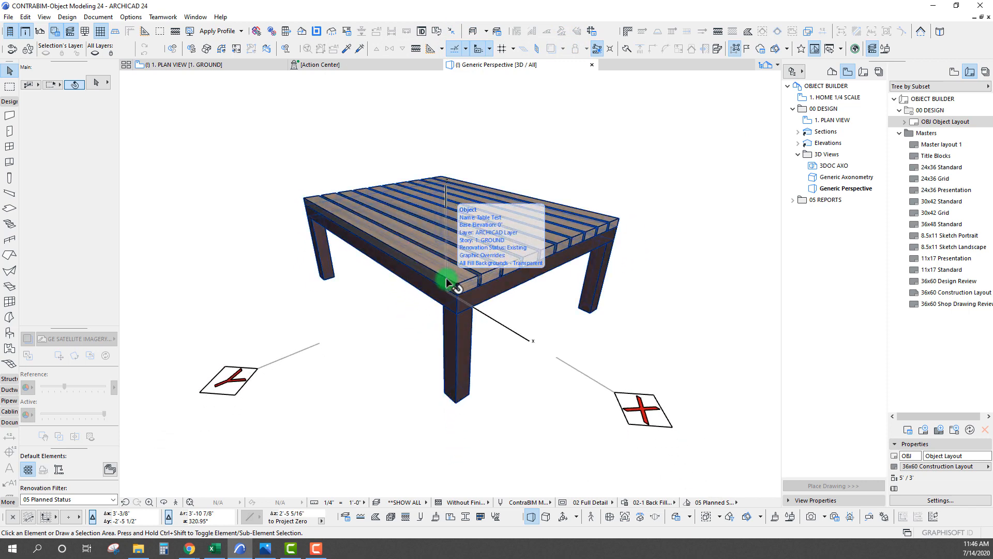
{"action": "middle_click_drag", "start_coordinate": [496, 332], "coordinate": [492, 329]}
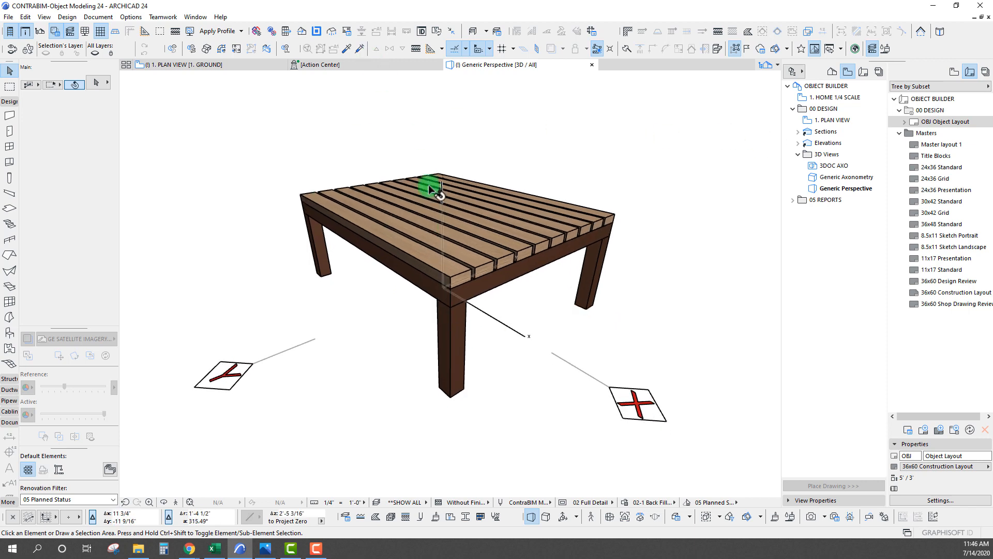
- Open the PARAM-O Manager from the Libraries and Objects commands, and enlarge and reposition its window
{"action": "left_click", "coordinate": [7, 17]}
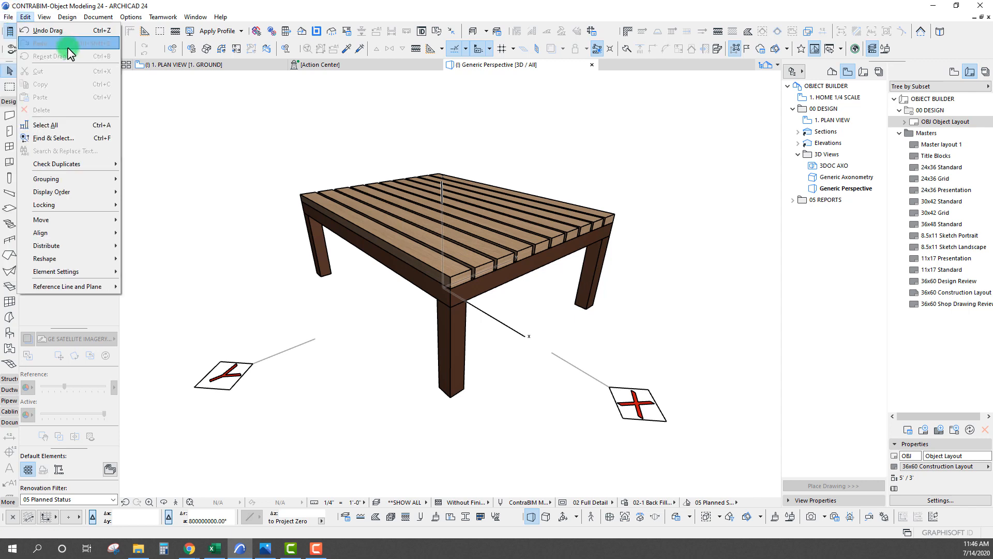
{"action": "mouse_move", "coordinate": [43, 188]}
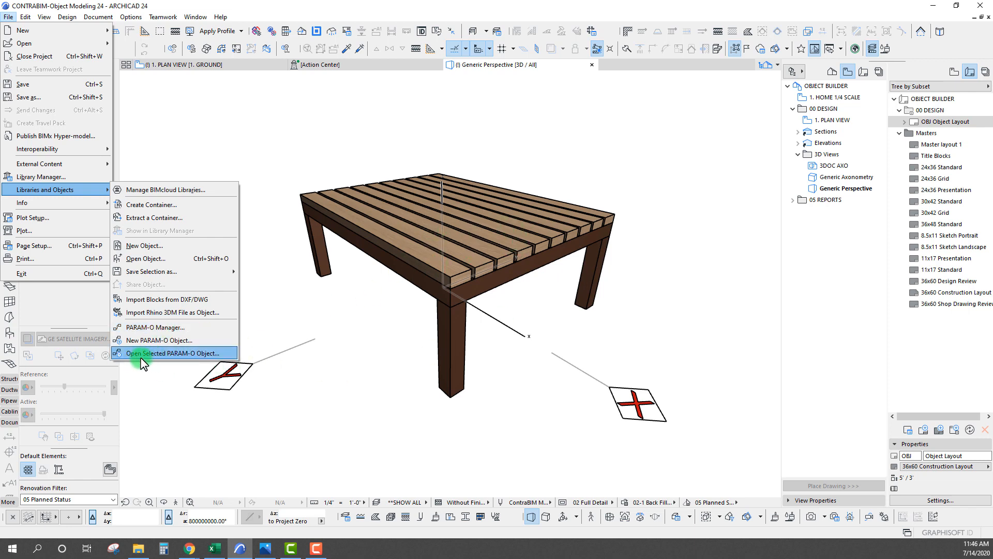
{"action": "left_click", "coordinate": [148, 327]}
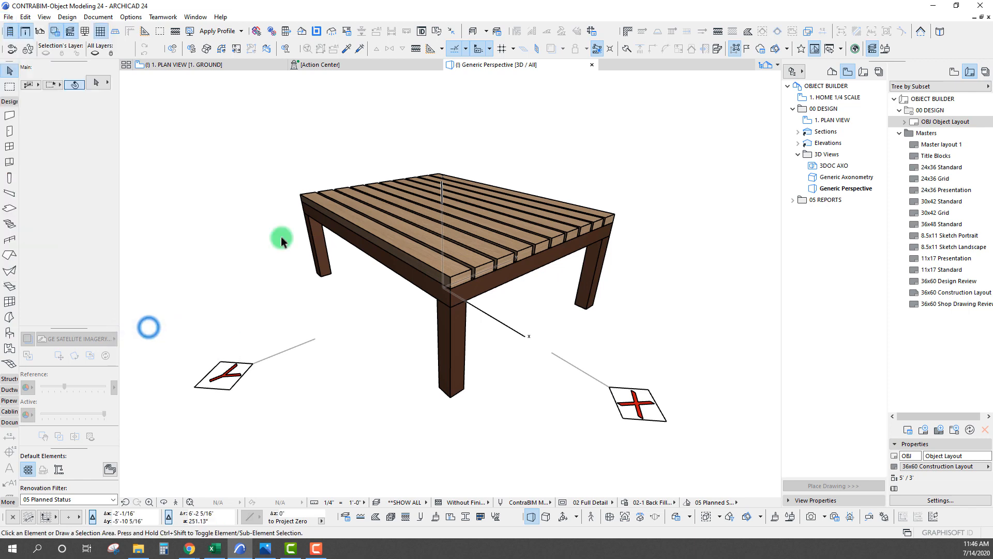
{"action": "left_click_drag", "start_coordinate": [373, 132], "coordinate": [343, 135]}
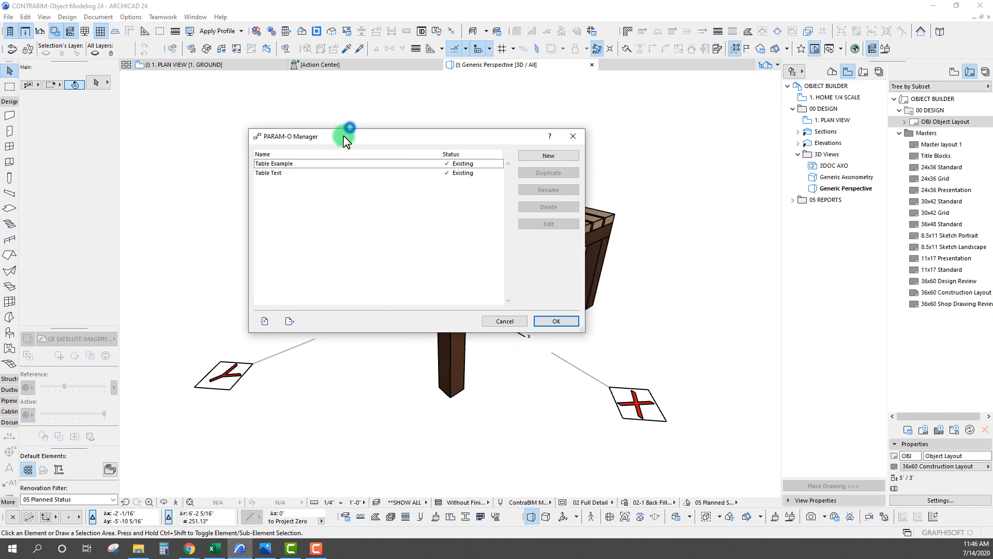
{"action": "left_click_drag", "start_coordinate": [583, 331], "coordinate": [583, 374]}
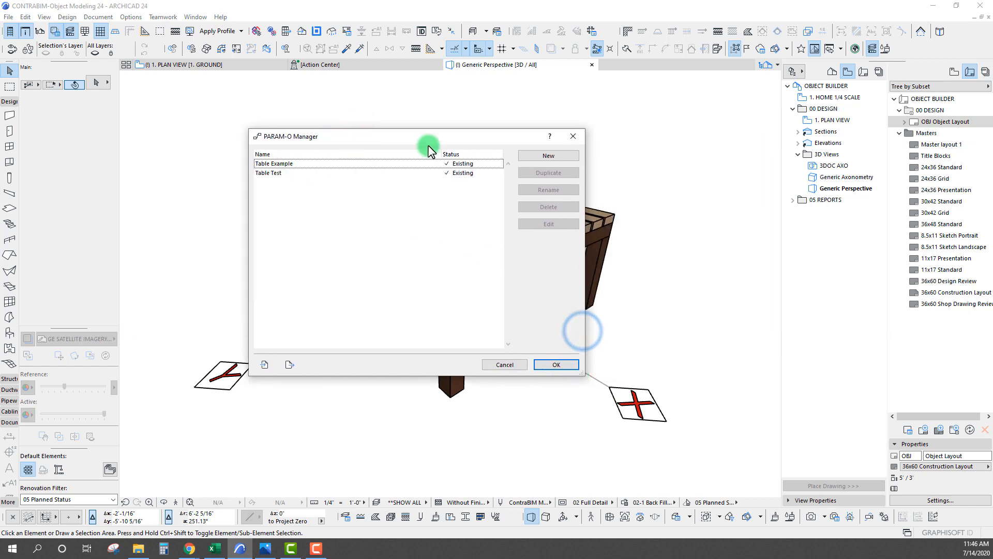
{"action": "left_click_drag", "start_coordinate": [429, 137], "coordinate": [480, 140]}
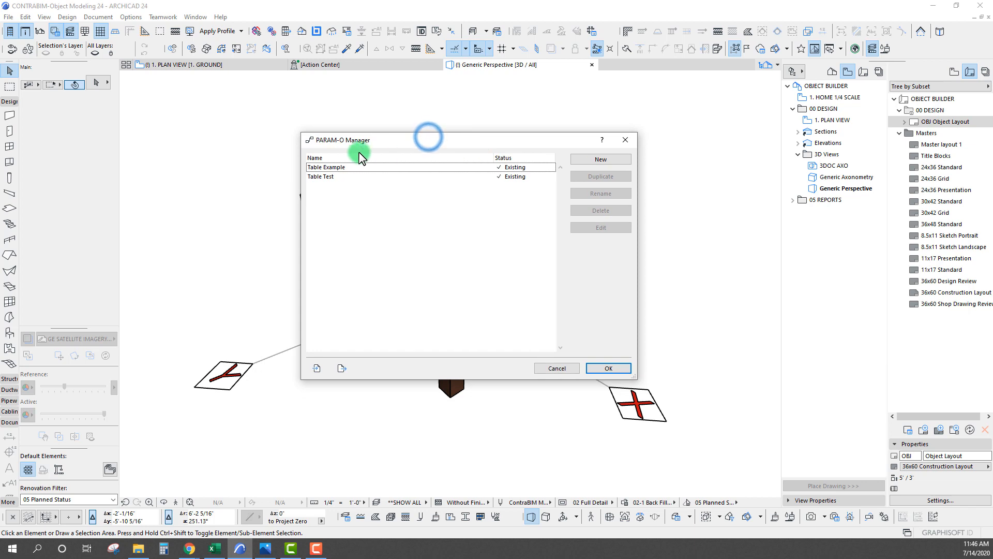
{"action": "left_click_drag", "start_coordinate": [393, 138], "coordinate": [418, 148]}
- Create a new PARAM-O object and make its node editor window taller
{"action": "left_click", "coordinate": [582, 165]}
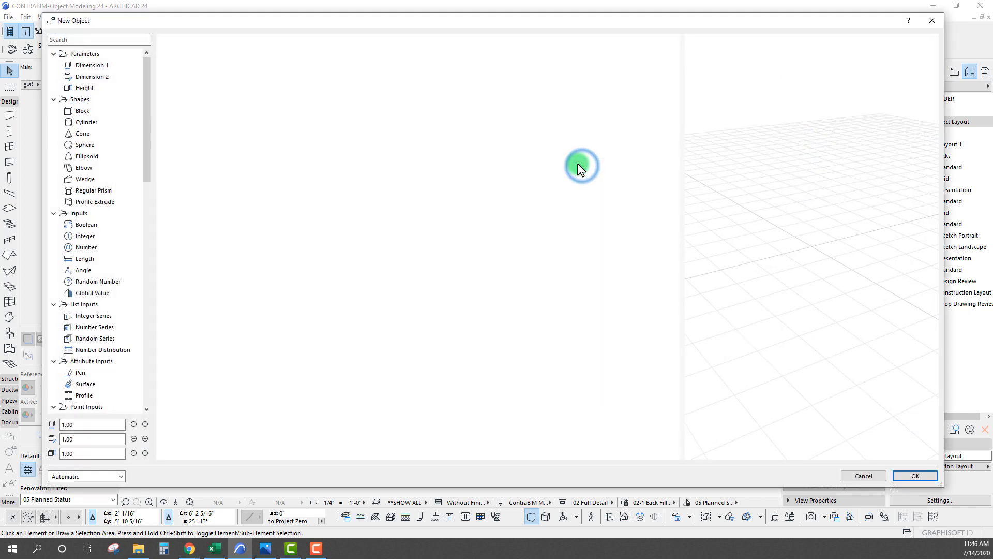
{"action": "left_click_drag", "start_coordinate": [484, 22], "coordinate": [522, 25]}
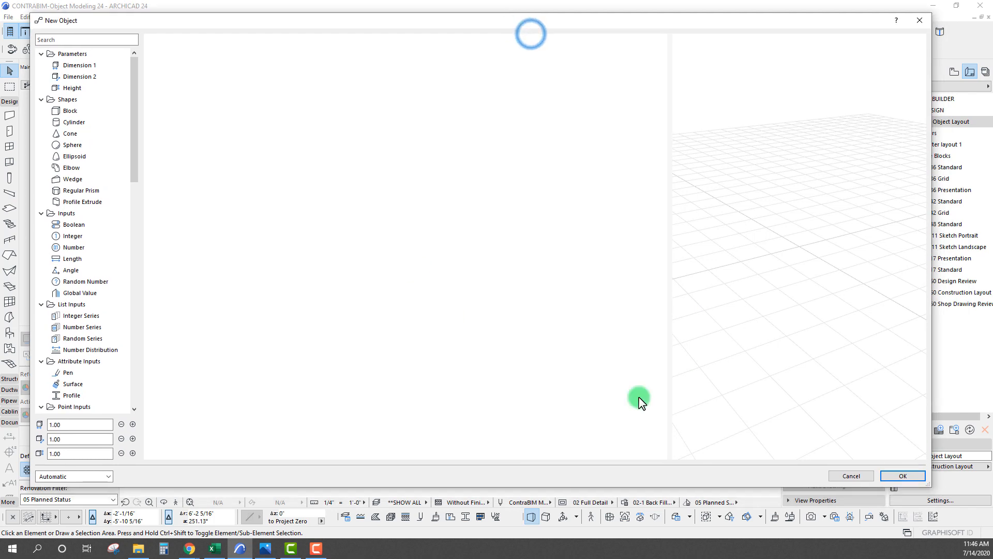
{"action": "left_click_drag", "start_coordinate": [931, 485], "coordinate": [939, 505]}
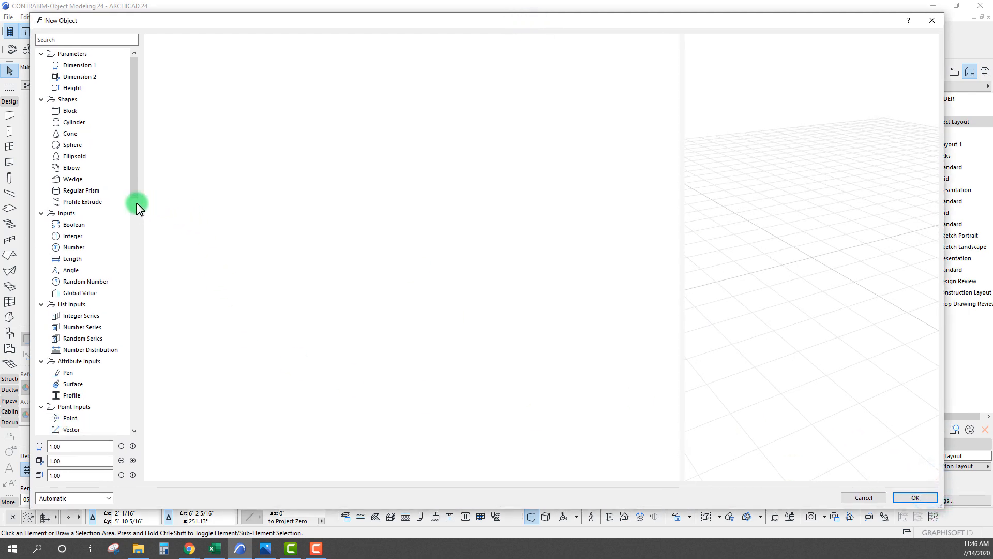
{"action": "left_click_drag", "start_coordinate": [522, 21], "coordinate": [524, 26]}
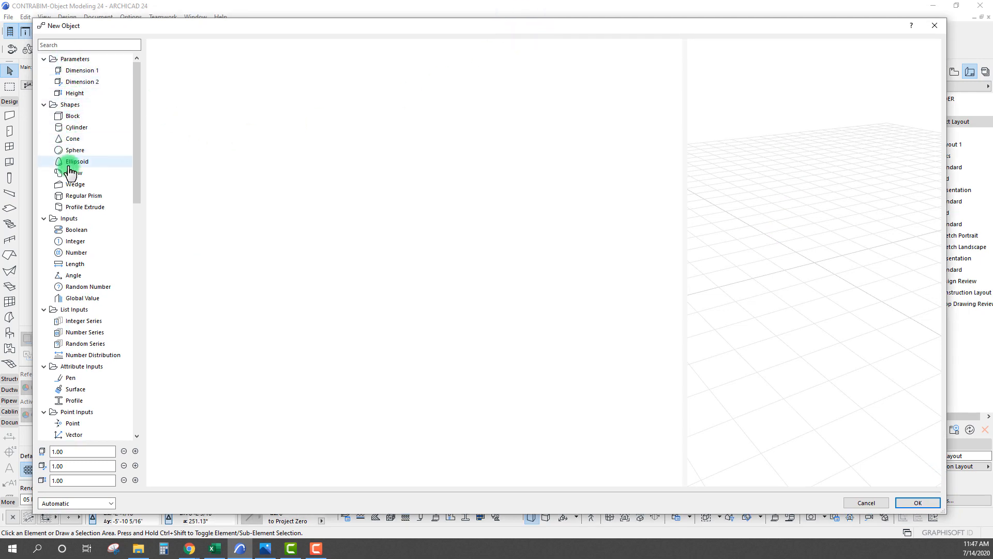
- Examine the Dimension 1, Dimension 2 and Height parameters and their corresponding value fields in the node editor
{"action": "left_click", "coordinate": [82, 93]}
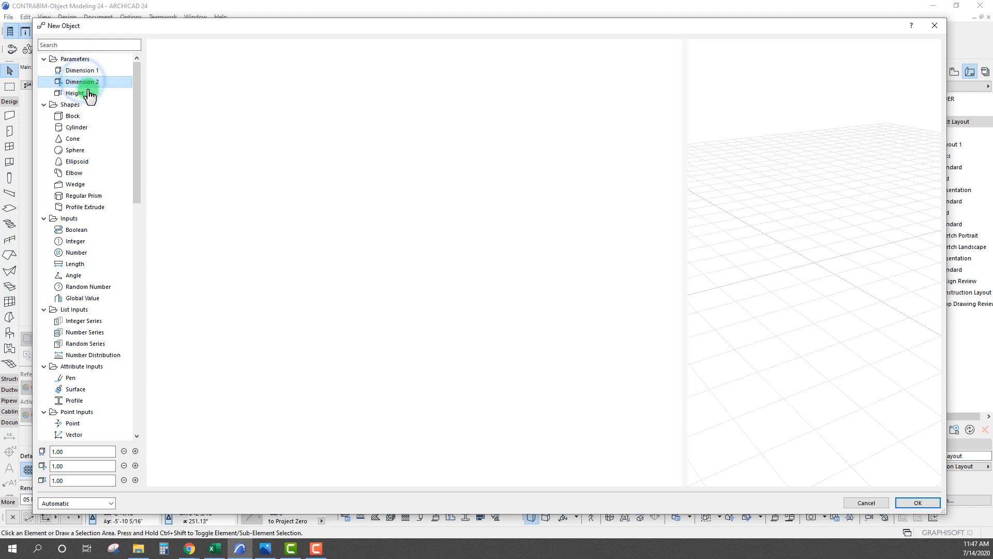
{"action": "left_click", "coordinate": [81, 72]}
{"action": "left_click", "coordinate": [85, 83]}
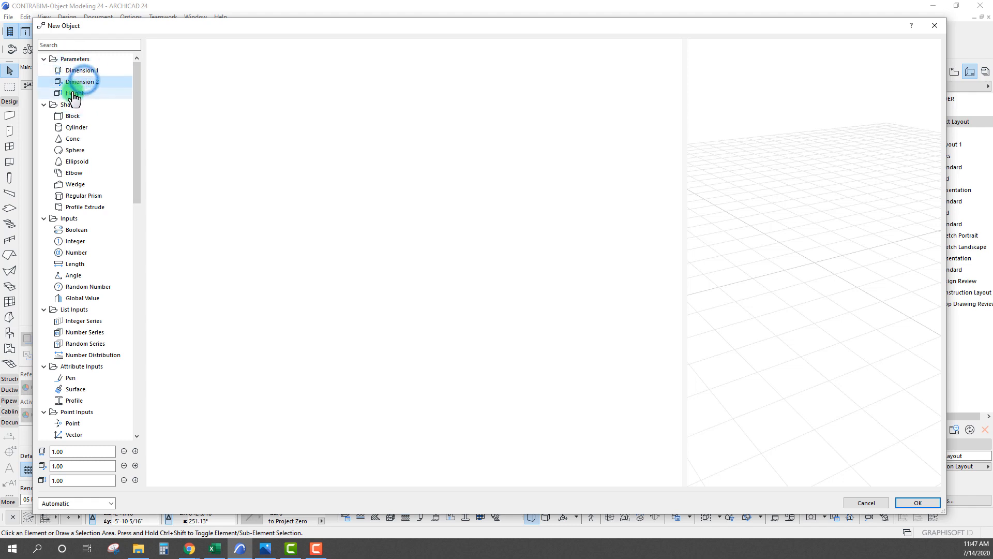
{"action": "left_click", "coordinate": [78, 71]}
{"action": "left_click", "coordinate": [81, 94]}
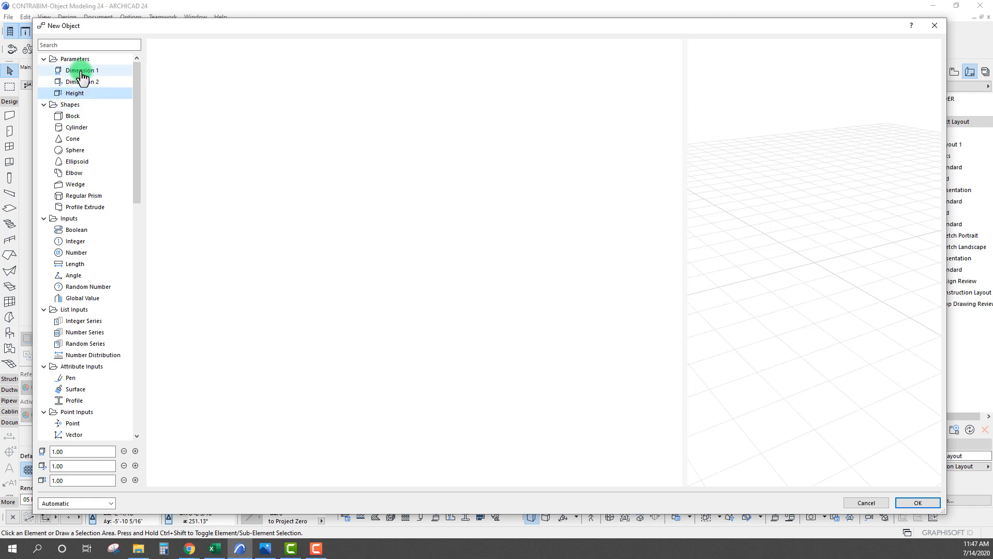
{"action": "left_click", "coordinate": [60, 452]}
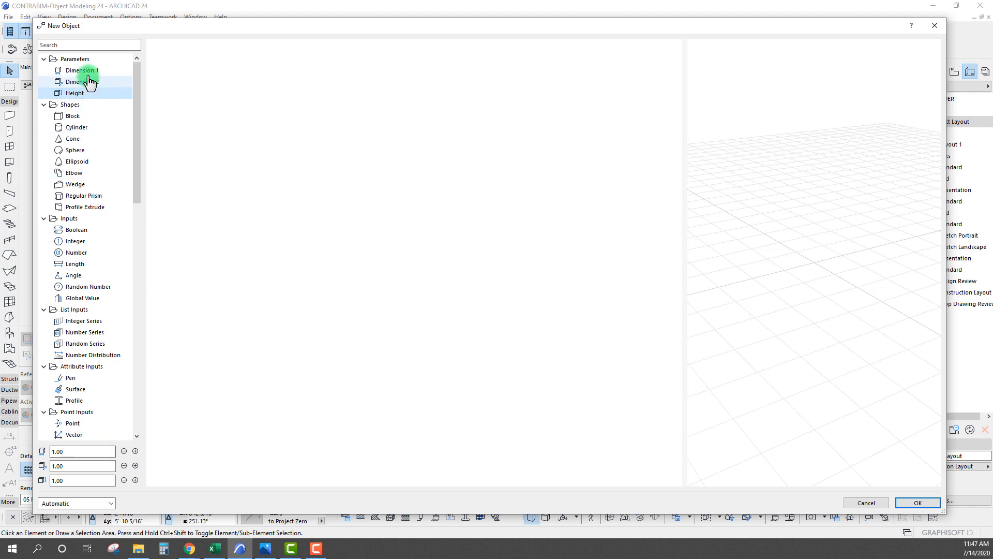
{"action": "left_click", "coordinate": [74, 454]}
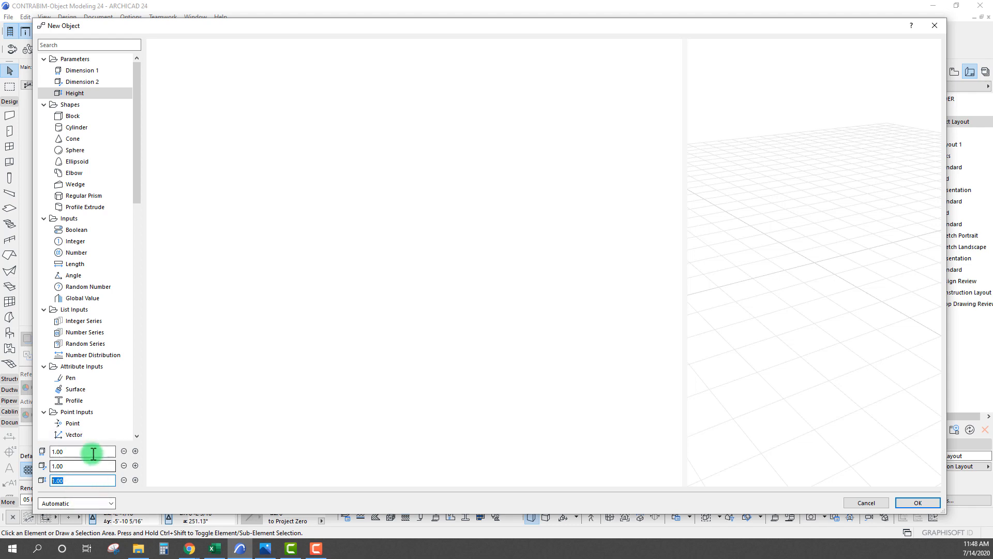
- Place Dimension 1, Dimension 2 and Height parameter nodes on the empty canvas, stacked in a column
{"action": "left_click_drag", "start_coordinate": [512, 25], "coordinate": [519, 26]}
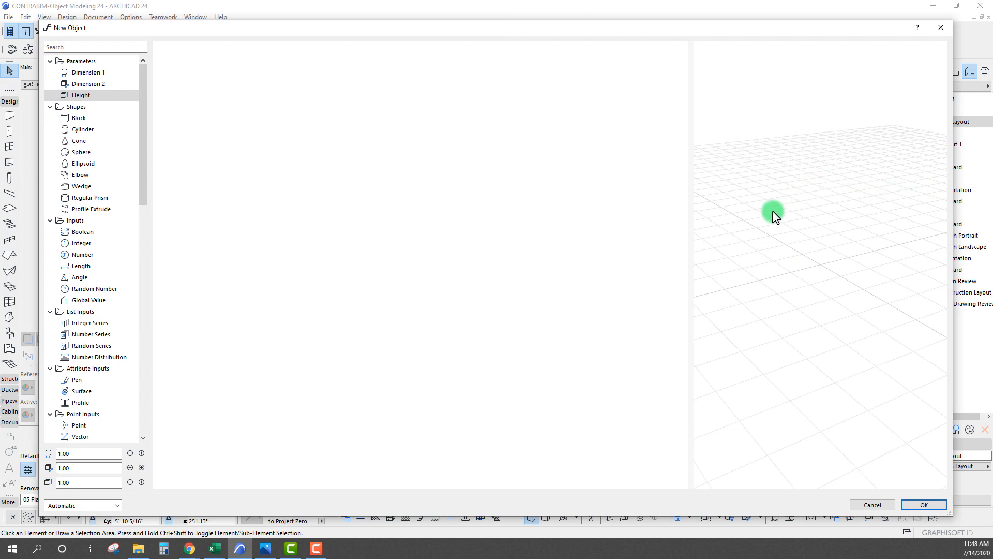
{"action": "left_click_drag", "start_coordinate": [80, 70], "coordinate": [242, 123]}
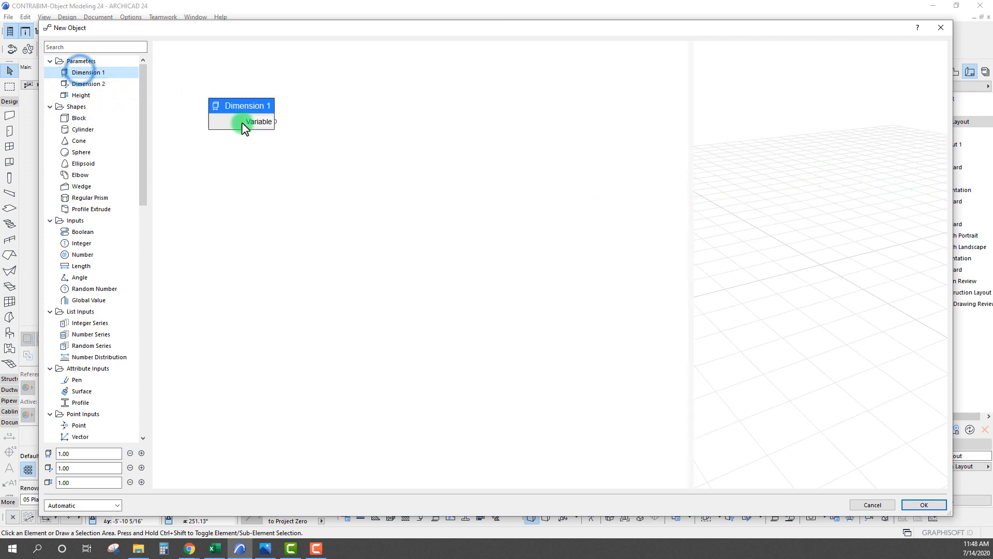
{"action": "left_click_drag", "start_coordinate": [80, 84], "coordinate": [227, 197]}
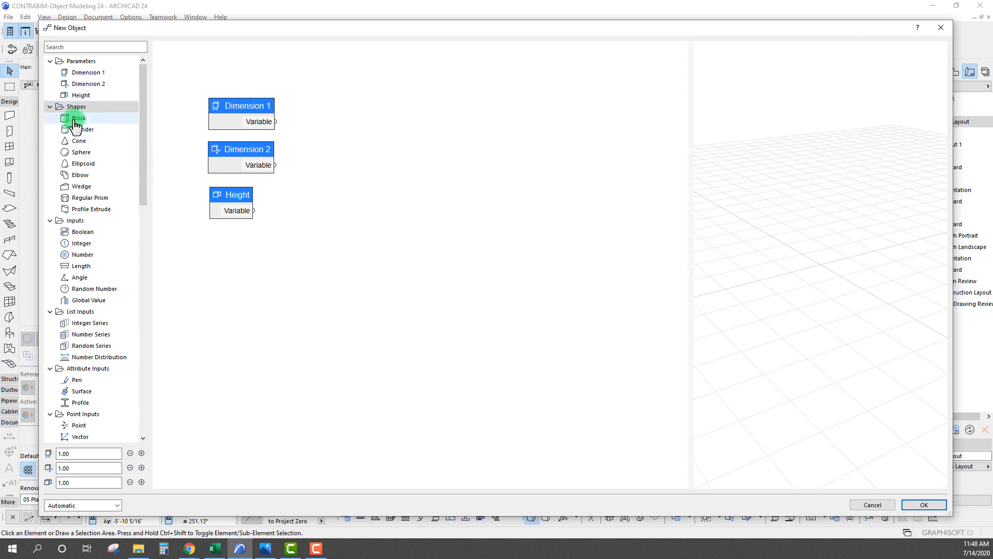
- Add a Block shape node to the canvas, level with the Dimension 1 node and spaced well away from it
{"action": "left_click_drag", "start_coordinate": [78, 119], "coordinate": [471, 170]}
{"action": "left_click_drag", "start_coordinate": [485, 113], "coordinate": [506, 108]}
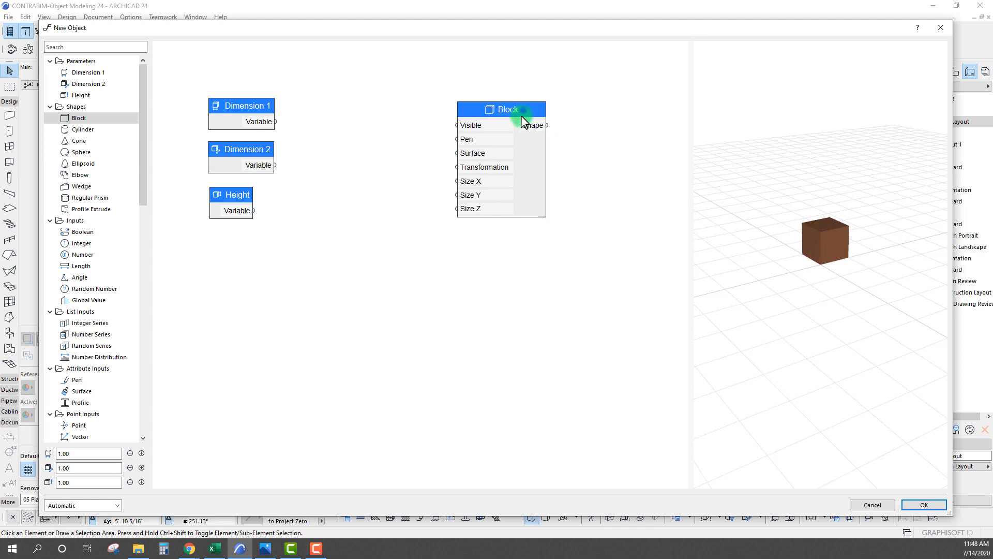
{"action": "left_click_drag", "start_coordinate": [502, 110], "coordinate": [480, 108]}
- Connect Dimension 1 to the Block node's Size X, Dimension 2 to Size Y and Height to Size Z
{"action": "left_click_drag", "start_coordinate": [811, 231], "coordinate": [838, 291]}
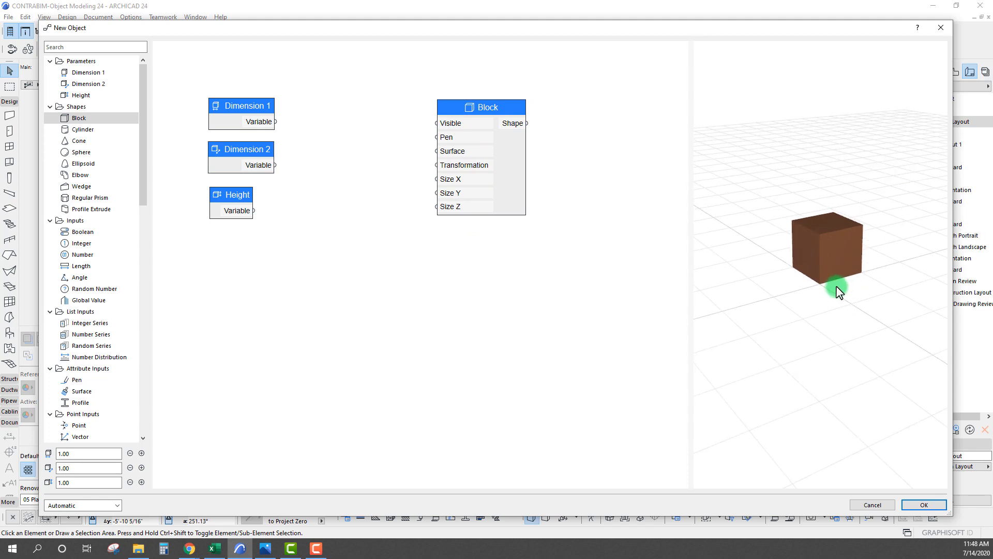
{"action": "left_click_drag", "start_coordinate": [277, 123], "coordinate": [436, 179]}
{"action": "left_click_drag", "start_coordinate": [272, 165], "coordinate": [437, 193]}
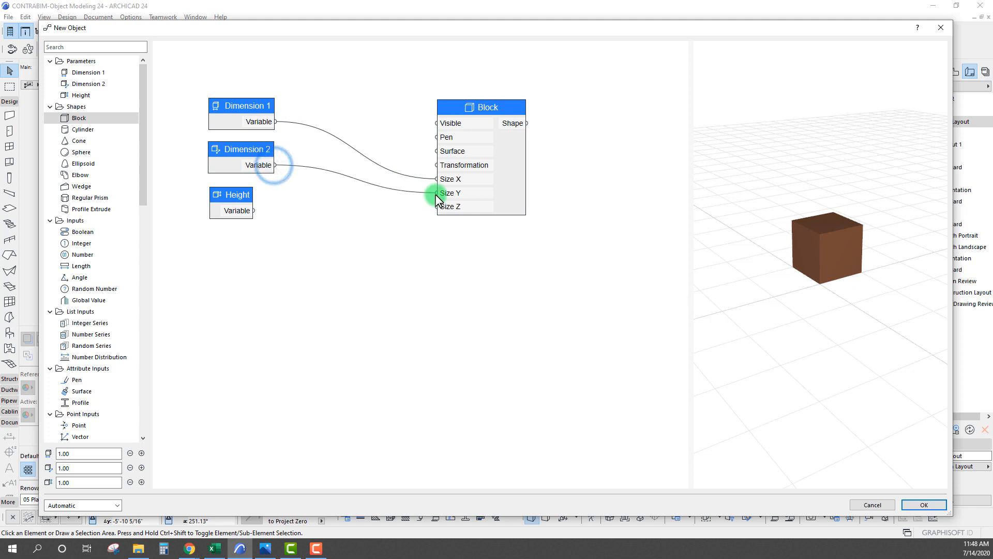
{"action": "left_click_drag", "start_coordinate": [254, 211], "coordinate": [437, 207]}
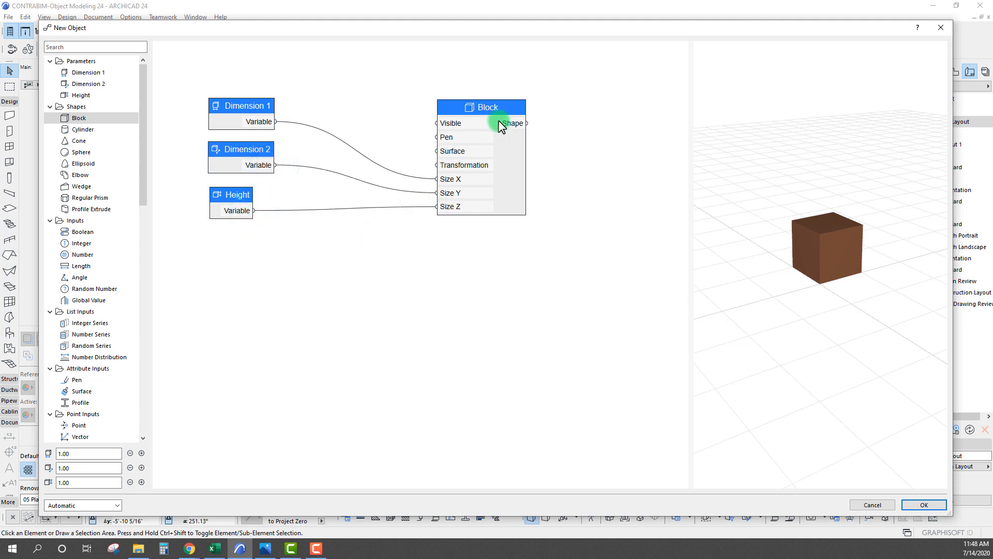
{"action": "left_click_drag", "start_coordinate": [494, 101], "coordinate": [484, 105]}
- Test the block's parametric width by raising Dimension 1 to 1.50 and restoring it to 1.00
{"action": "left_click", "coordinate": [140, 454]}
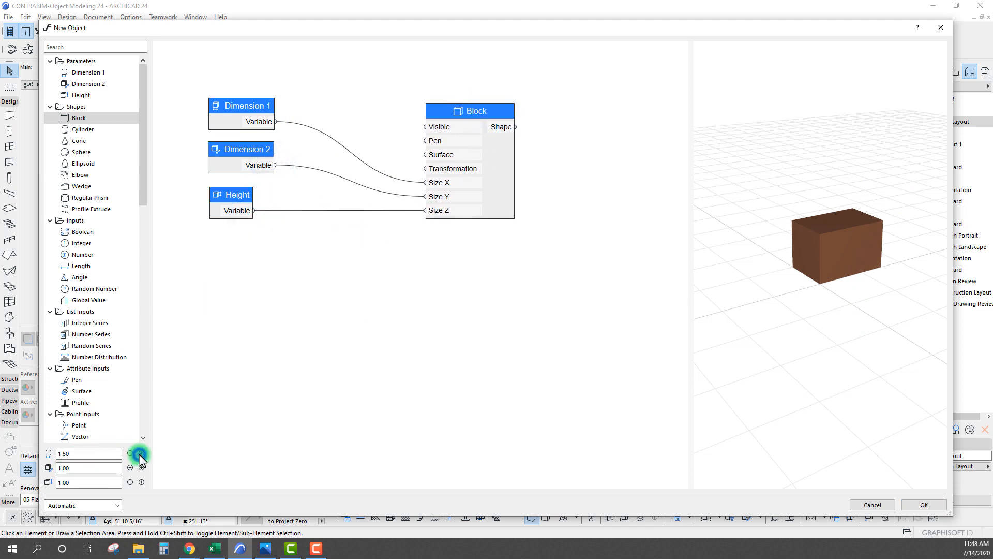
{"action": "left_click", "coordinate": [130, 454]}
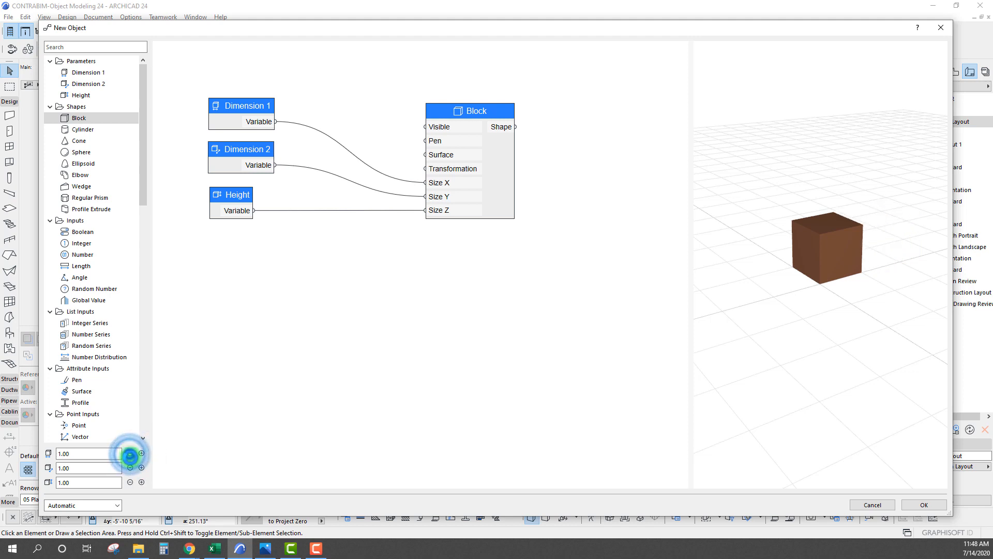
{"action": "left_click", "coordinate": [93, 454]}
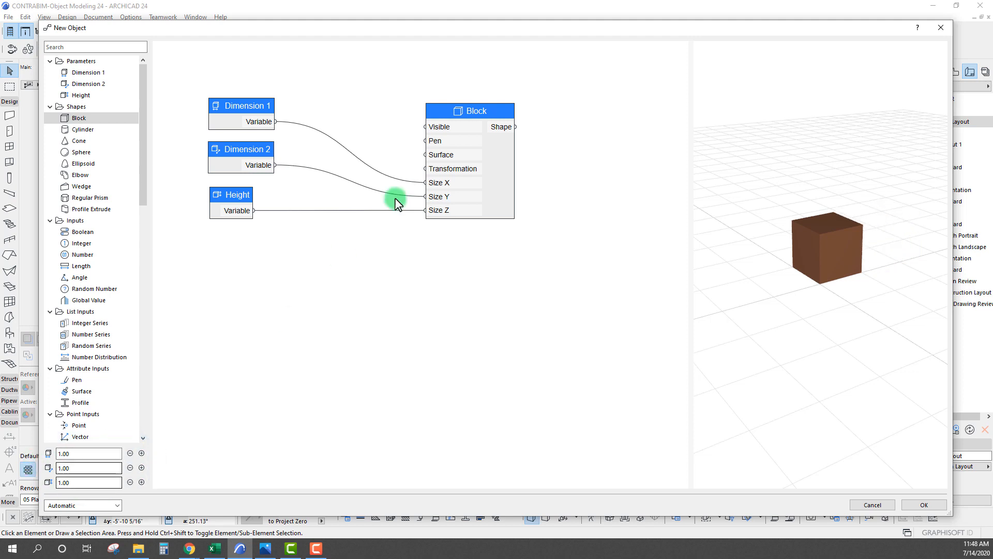
- Rename the Block node as Cube and set its Visible option to False in the node settings
{"action": "left_click_drag", "start_coordinate": [491, 112], "coordinate": [522, 128]}
{"action": "left_click", "coordinate": [114, 124]}
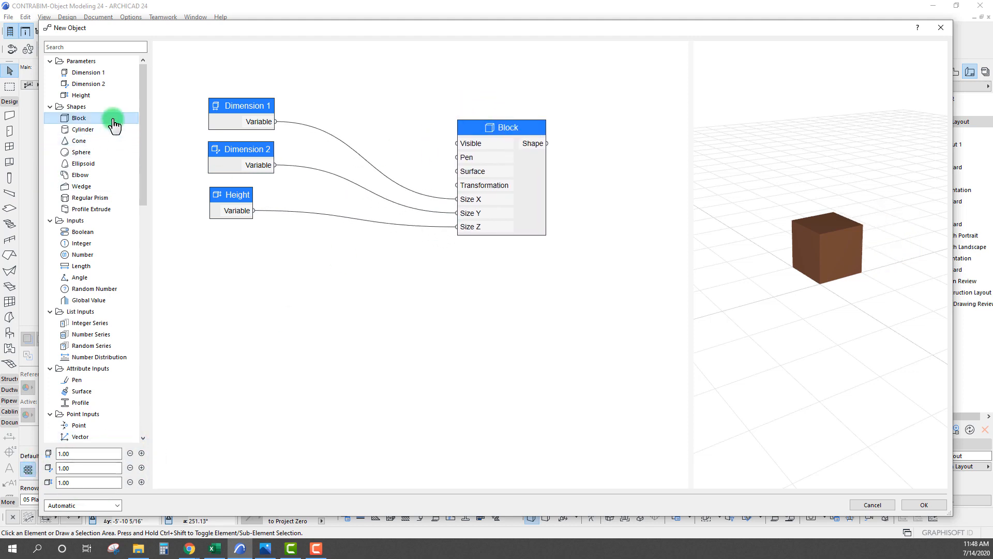
{"action": "double_click", "coordinate": [501, 123]}
{"action": "left_click_drag", "start_coordinate": [499, 199], "coordinate": [403, 270]}
{"action": "left_click", "coordinate": [472, 276]}
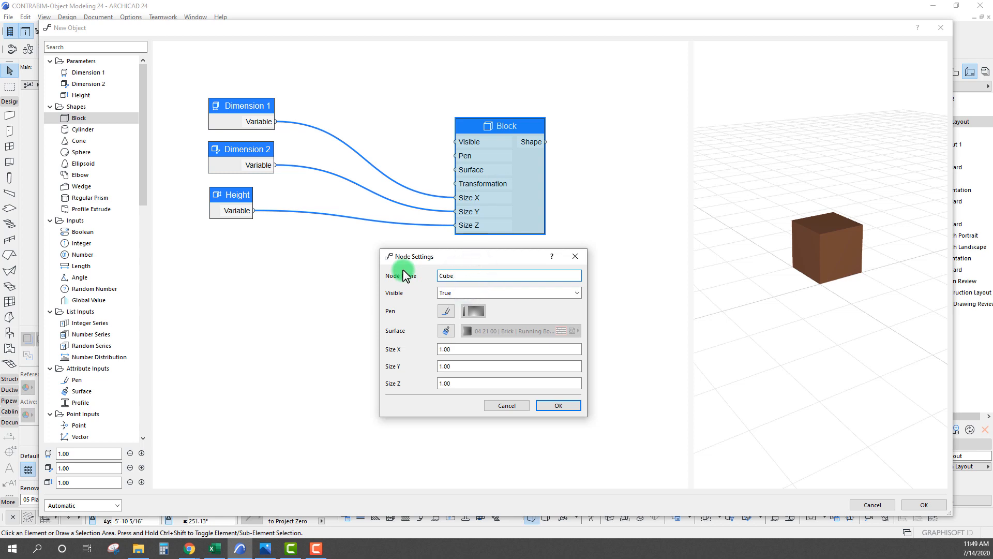
{"action": "left_click", "coordinate": [458, 293]}
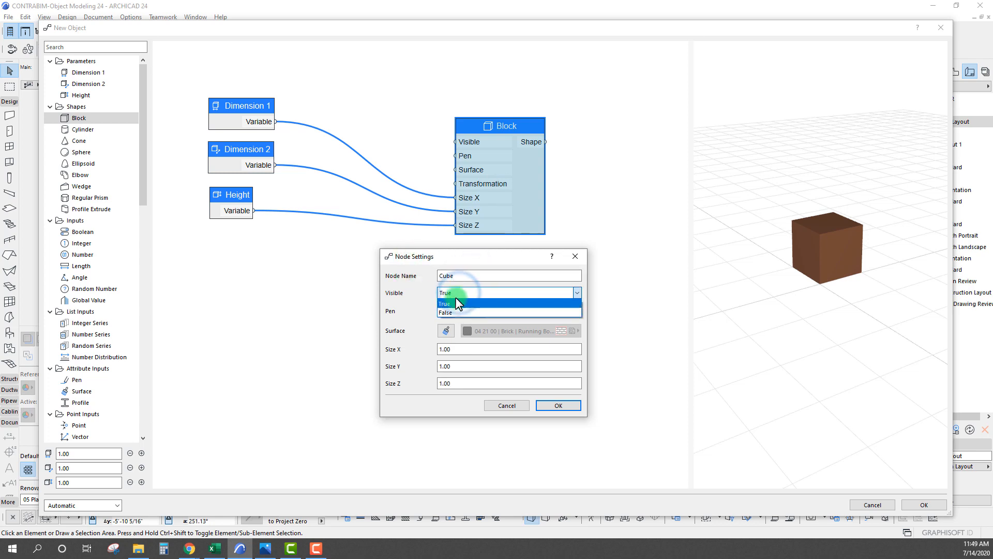
{"action": "left_click", "coordinate": [458, 313]}
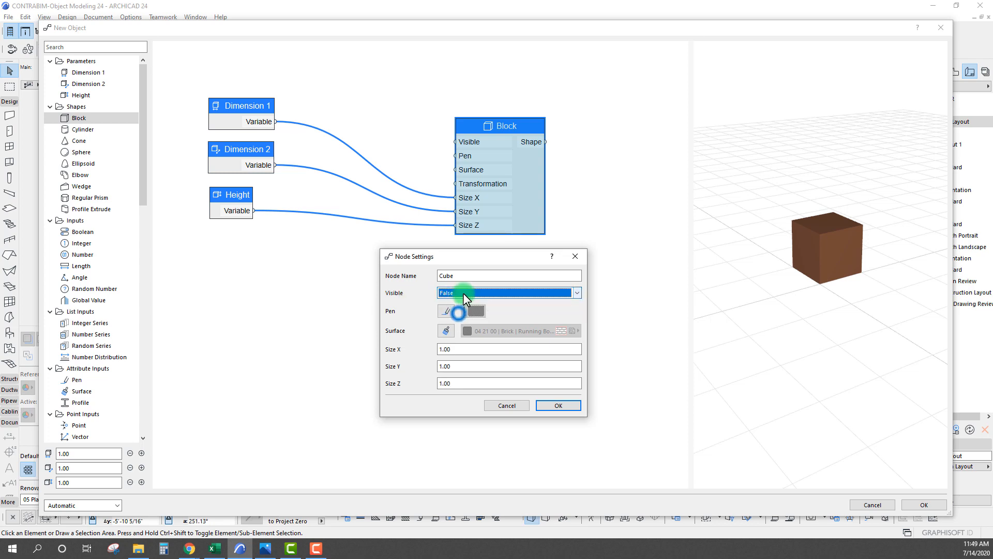
{"action": "left_click", "coordinate": [549, 406]}
- Set the Cube node's Visible option to True in its node settings
{"action": "double_click", "coordinate": [510, 125]}
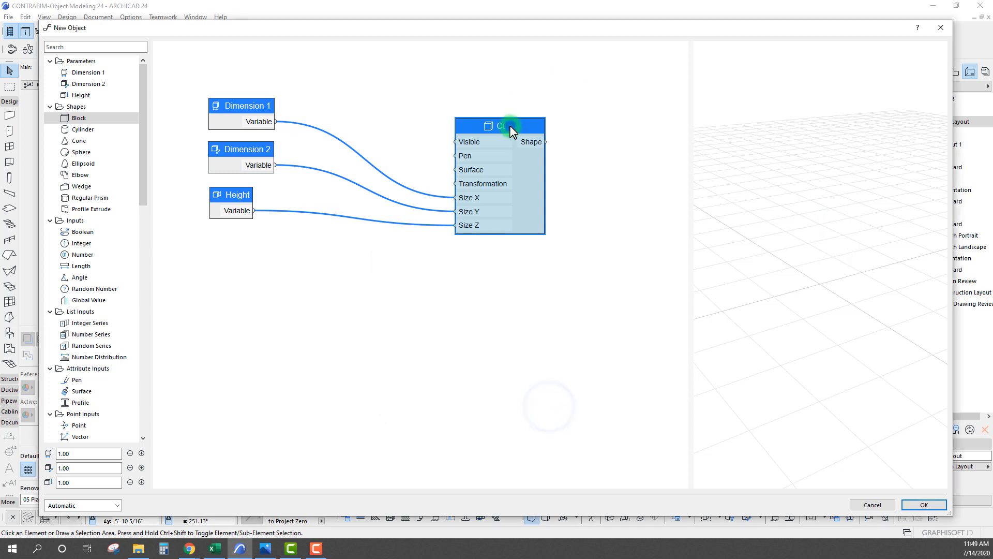
{"action": "left_click", "coordinate": [469, 290]}
{"action": "left_click", "coordinate": [468, 304]}
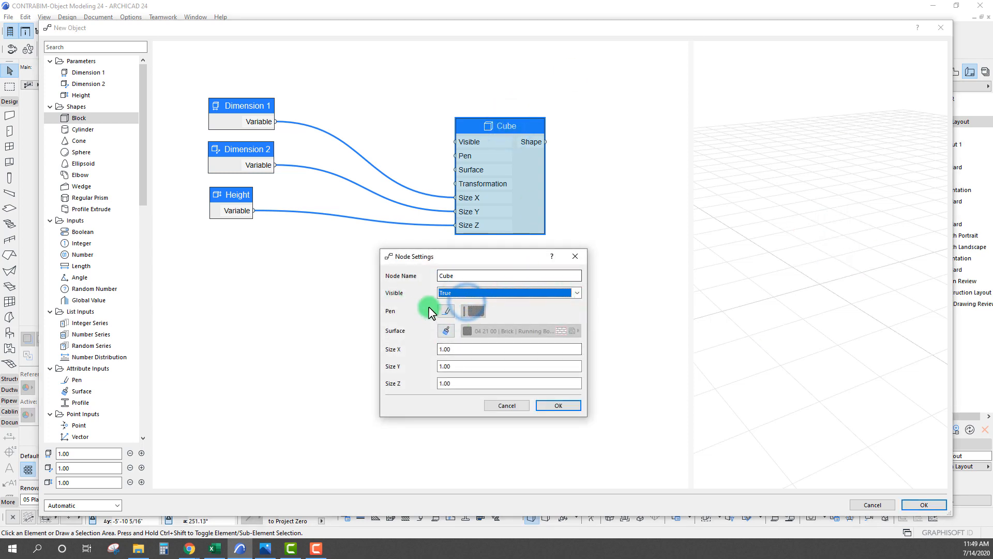
{"action": "left_click_drag", "start_coordinate": [471, 265], "coordinate": [455, 277]}
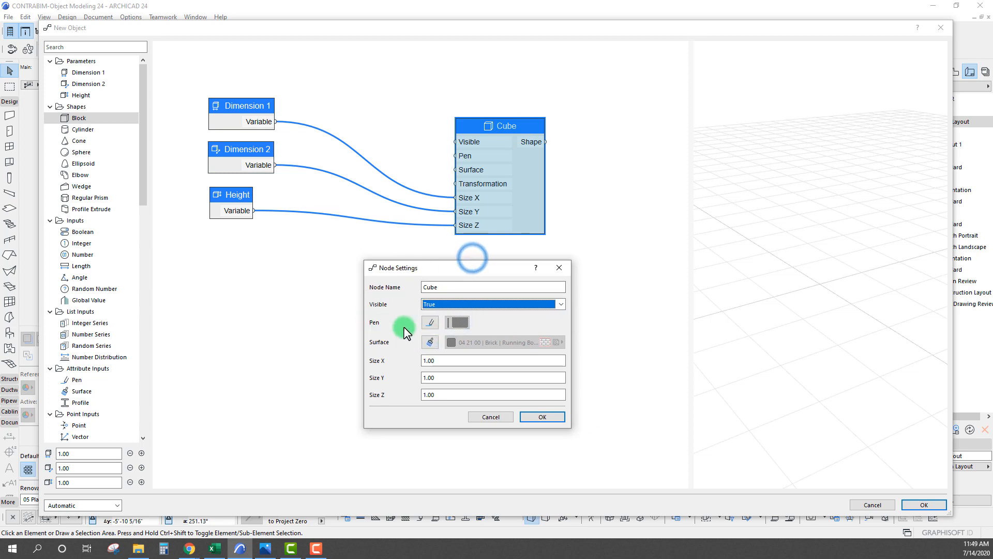
{"action": "left_click", "coordinate": [432, 324]}
{"action": "left_click", "coordinate": [507, 134]}
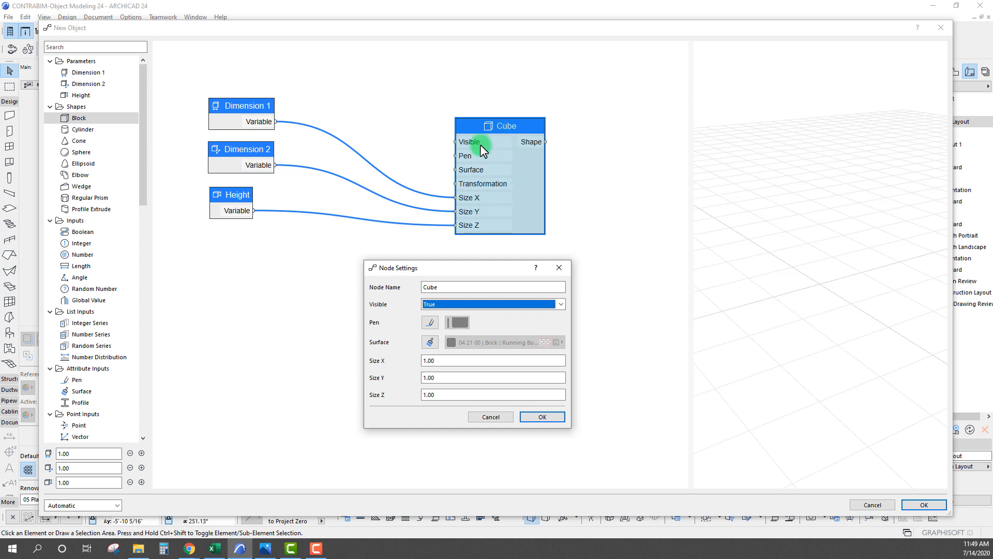
{"action": "left_click_drag", "start_coordinate": [483, 278], "coordinate": [479, 270]}
{"action": "left_click", "coordinate": [535, 411]}
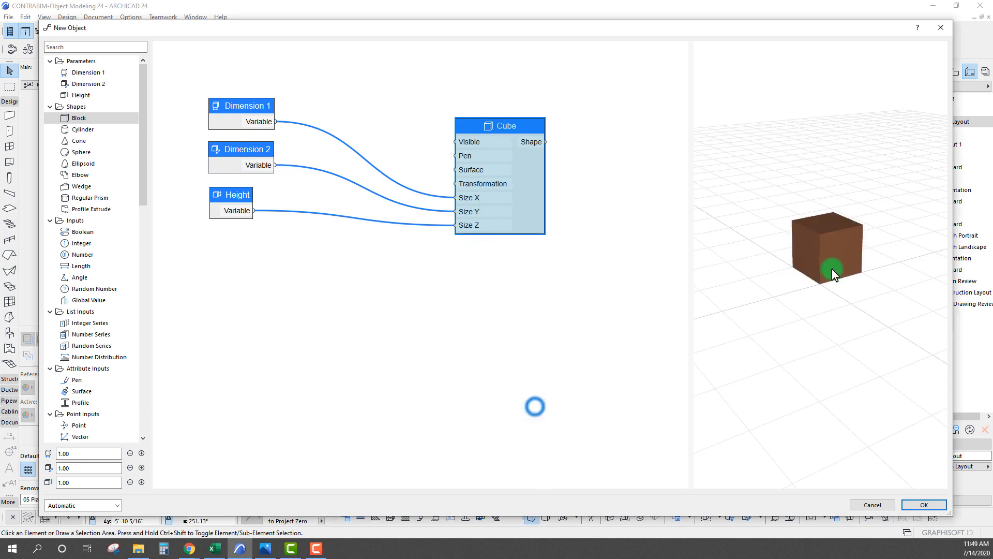
{"action": "left_click", "coordinate": [500, 126]}
{"action": "double_click", "coordinate": [504, 124]}
{"action": "left_click_drag", "start_coordinate": [449, 257], "coordinate": [451, 260]}
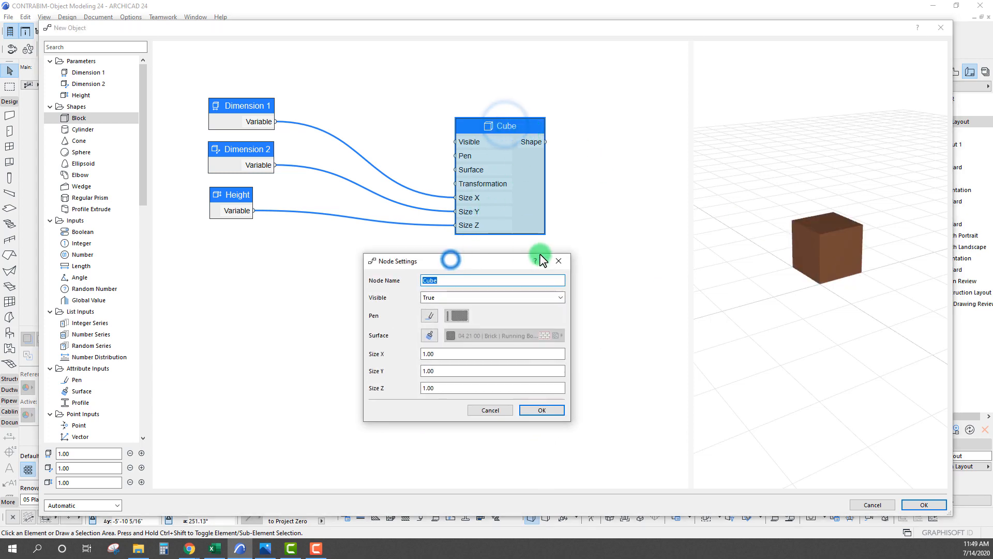
{"action": "left_click", "coordinate": [560, 261]}
- Add Pen and Surface attribute nodes above and left of the Cube node and connect them to its Pen and Surface inputs
{"action": "left_click_drag", "start_coordinate": [483, 115], "coordinate": [492, 124]}
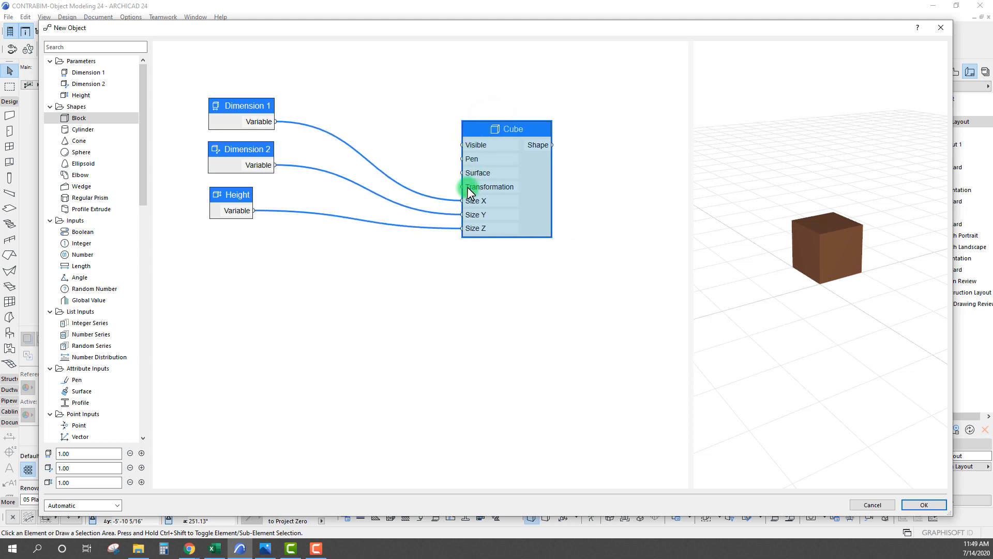
{"action": "left_click_drag", "start_coordinate": [499, 128], "coordinate": [496, 129]}
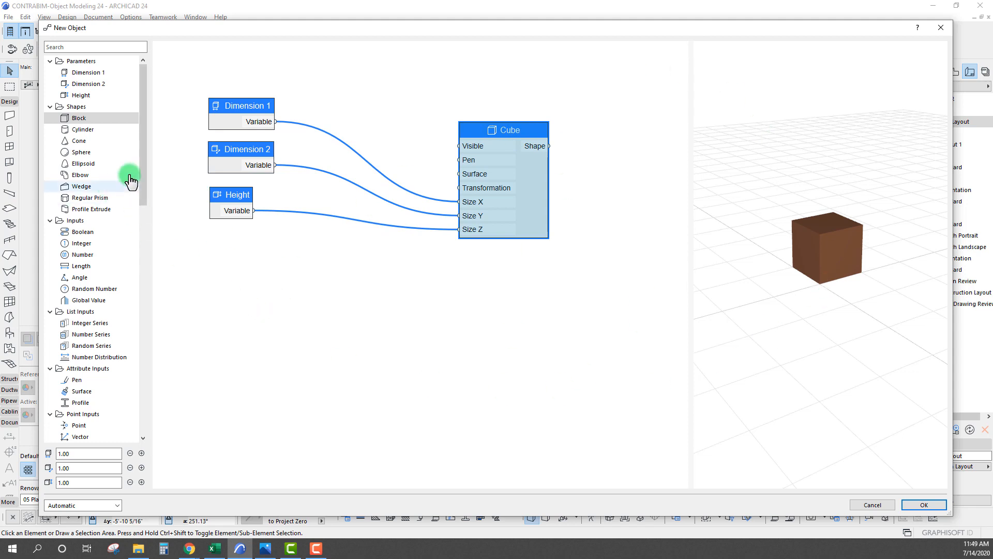
{"action": "left_click_drag", "start_coordinate": [144, 161], "coordinate": [143, 176]}
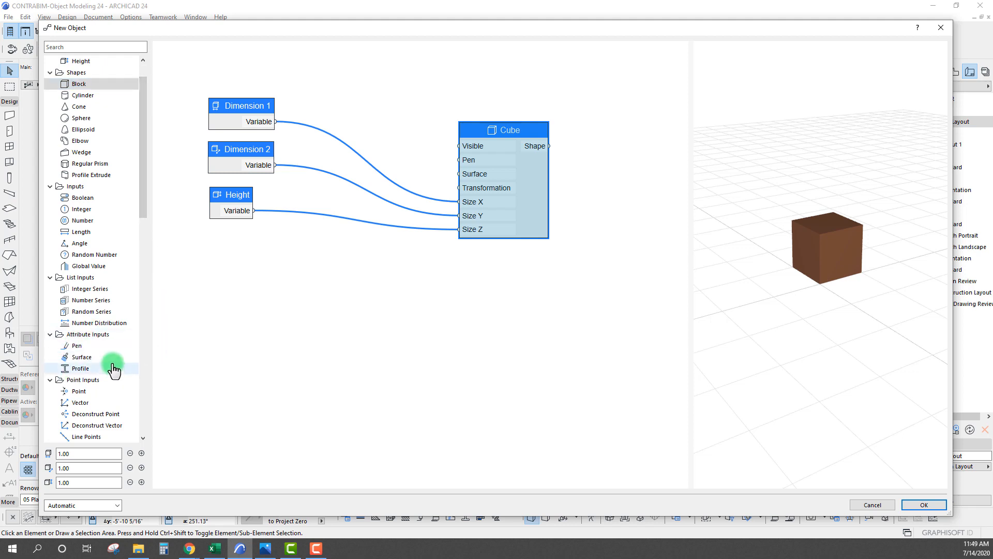
{"action": "left_click_drag", "start_coordinate": [70, 352], "coordinate": [368, 63]}
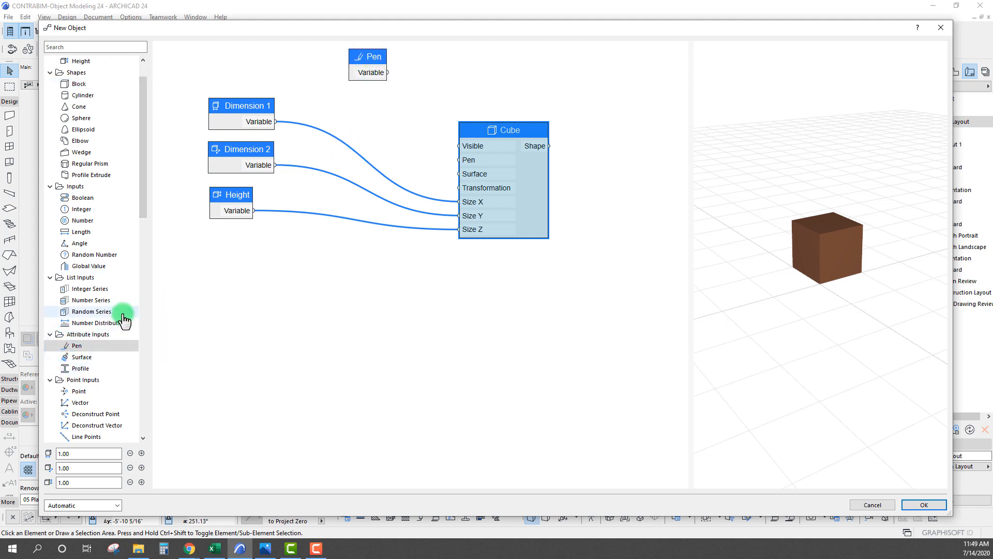
{"action": "left_click", "coordinate": [75, 362]}
{"action": "left_click_drag", "start_coordinate": [75, 362], "coordinate": [368, 96]}
{"action": "left_click_drag", "start_coordinate": [500, 128], "coordinate": [510, 128]}
{"action": "left_click_drag", "start_coordinate": [367, 90], "coordinate": [466, 161]}
{"action": "left_click_drag", "start_coordinate": [392, 118], "coordinate": [470, 174]}
- Make the Pen node a user parameter by setting Create Parameter to True and naming the parameter Pen
{"action": "double_click", "coordinate": [373, 57]}
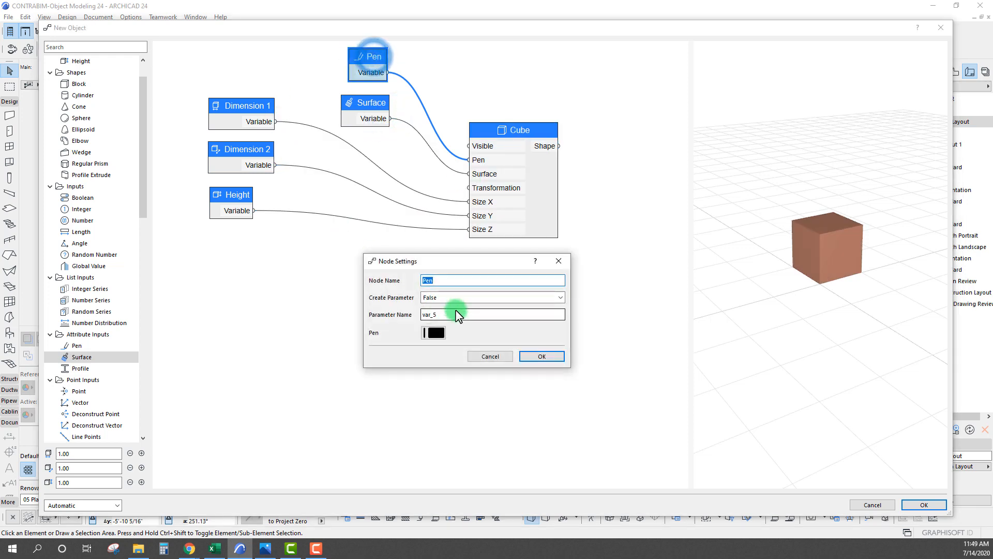
{"action": "left_click", "coordinate": [444, 279]}
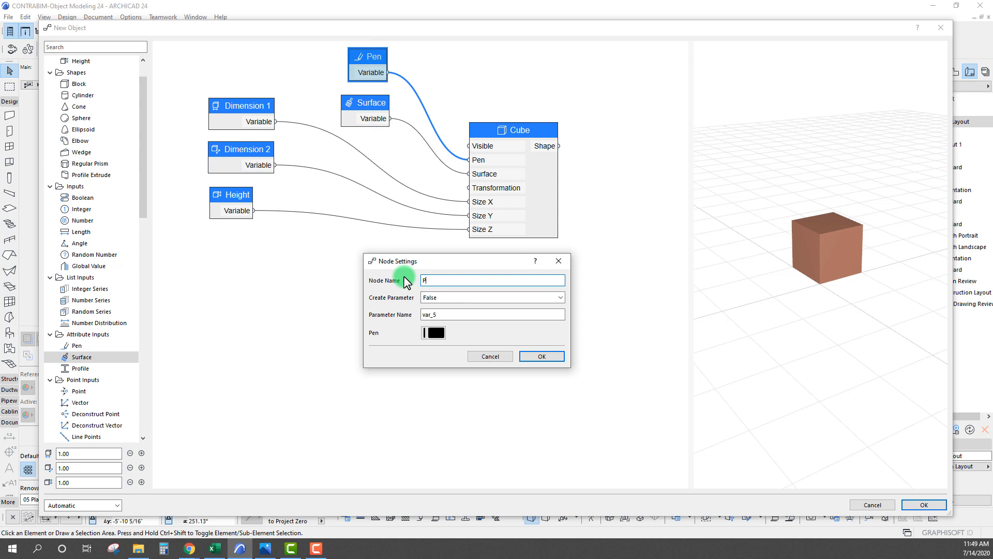
{"action": "left_click", "coordinate": [485, 296]}
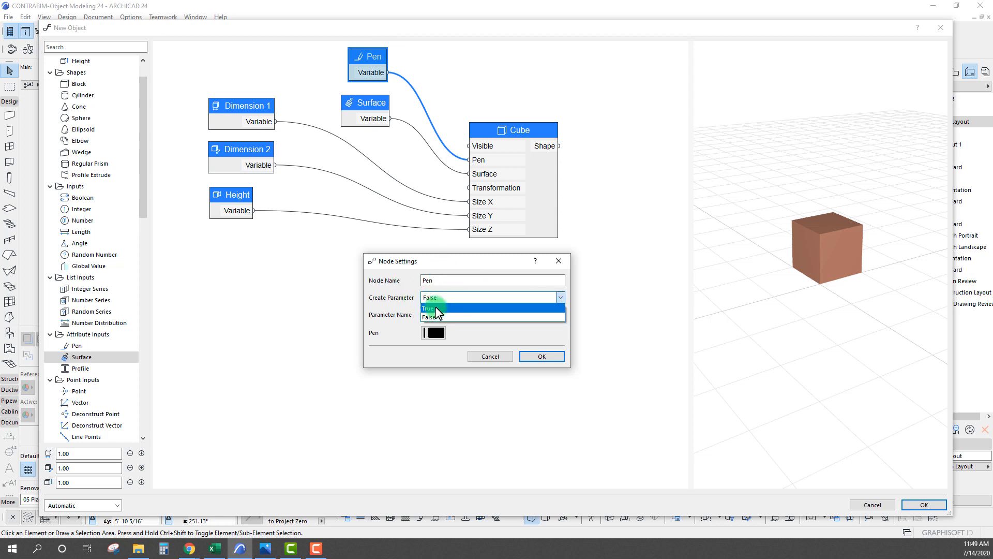
{"action": "left_click", "coordinate": [435, 316]}
{"action": "left_click_drag", "start_coordinate": [457, 262], "coordinate": [447, 269]}
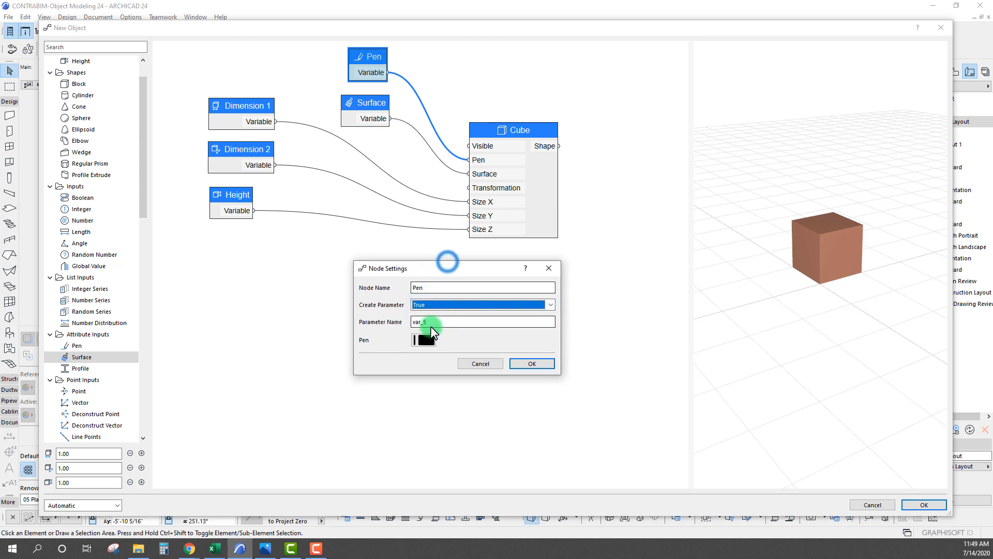
{"action": "left_click_drag", "start_coordinate": [436, 322], "coordinate": [405, 321]}
{"action": "type", "text": "Pen"}
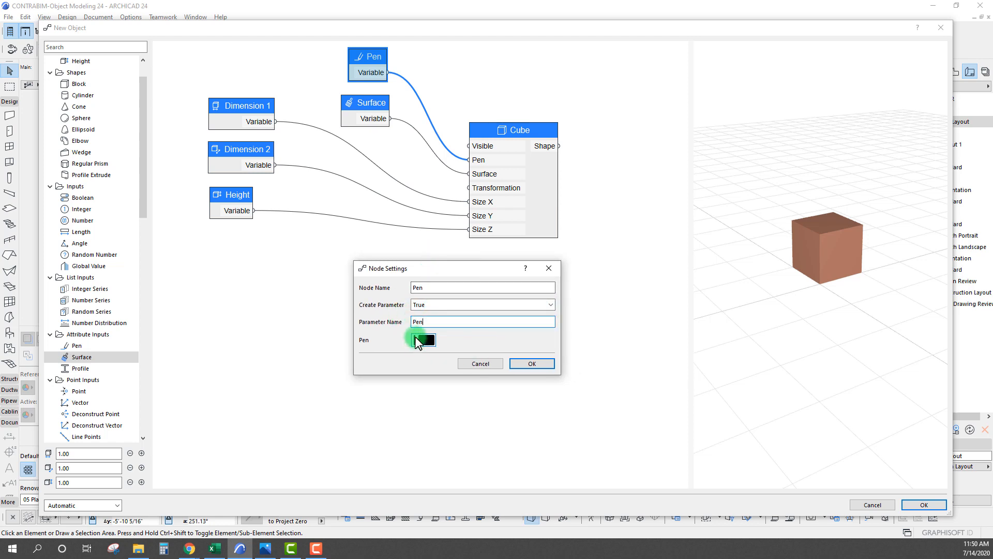
{"action": "left_click_drag", "start_coordinate": [418, 268], "coordinate": [392, 278]}
{"action": "left_click", "coordinate": [398, 350]}
{"action": "left_click", "coordinate": [516, 372]}
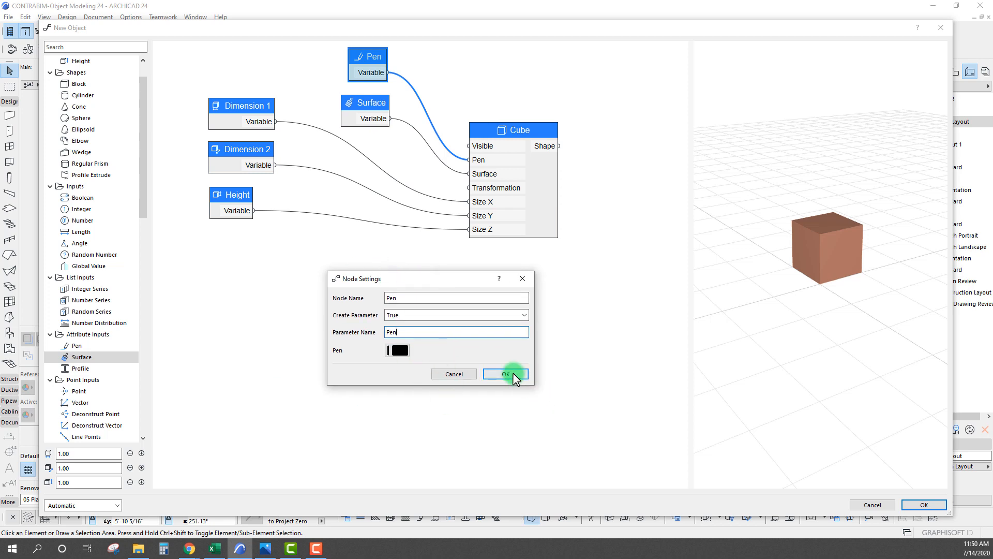
- In the Surface node's settings, name the parameter Surface and set Create Parameter to True
{"action": "double_click", "coordinate": [368, 101]}
{"action": "key", "text": "ctrl+c"}
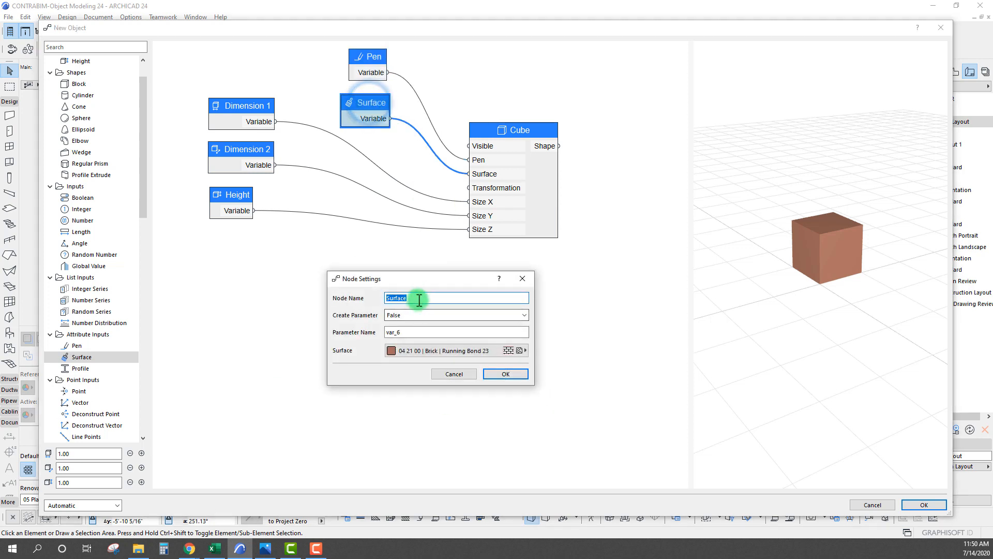
{"action": "left_click", "coordinate": [417, 332]}
{"action": "left_click_drag", "start_coordinate": [417, 334], "coordinate": [380, 332]}
{"action": "key", "text": "ctrl+v"}
{"action": "left_click", "coordinate": [414, 275]}
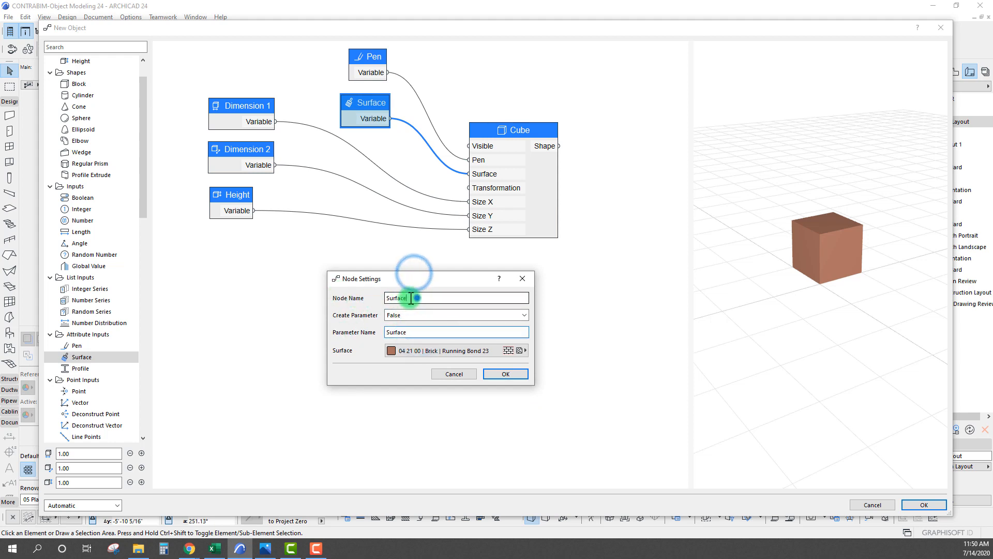
{"action": "left_click_drag", "start_coordinate": [417, 298], "coordinate": [368, 298]}
{"action": "left_click", "coordinate": [413, 315]}
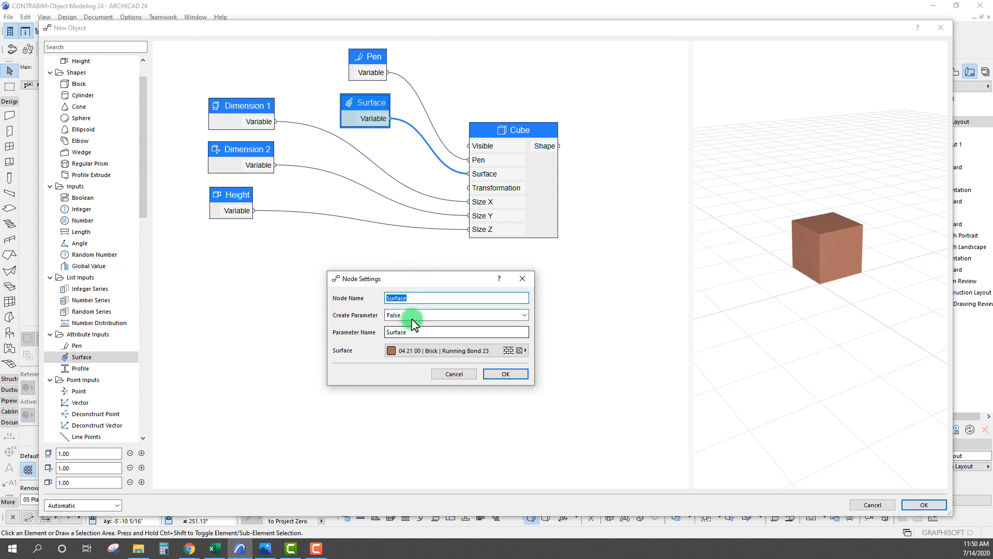
{"action": "left_click", "coordinate": [414, 325]}
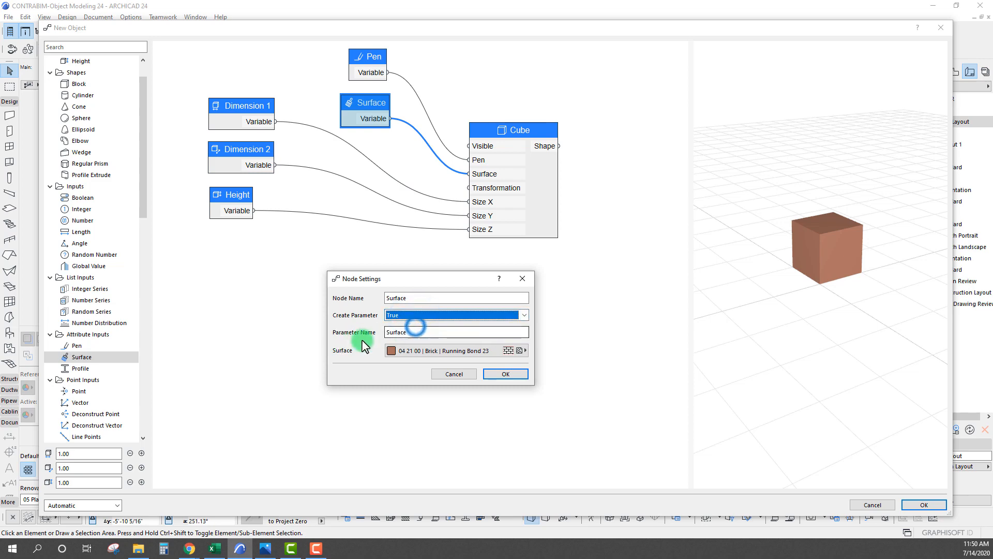
{"action": "left_click", "coordinate": [416, 331]}
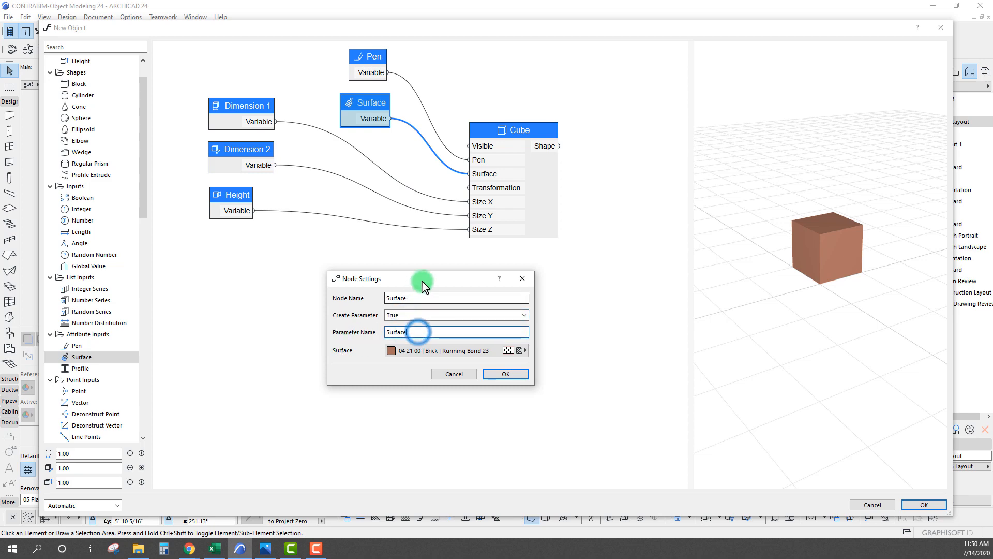
- Set the Surface node's material to 04 21 05 | Brick | Red Blue DF Running Bond 23 and accept the node settings
{"action": "left_click_drag", "start_coordinate": [423, 280], "coordinate": [405, 282]}
{"action": "left_click", "coordinate": [373, 352]}
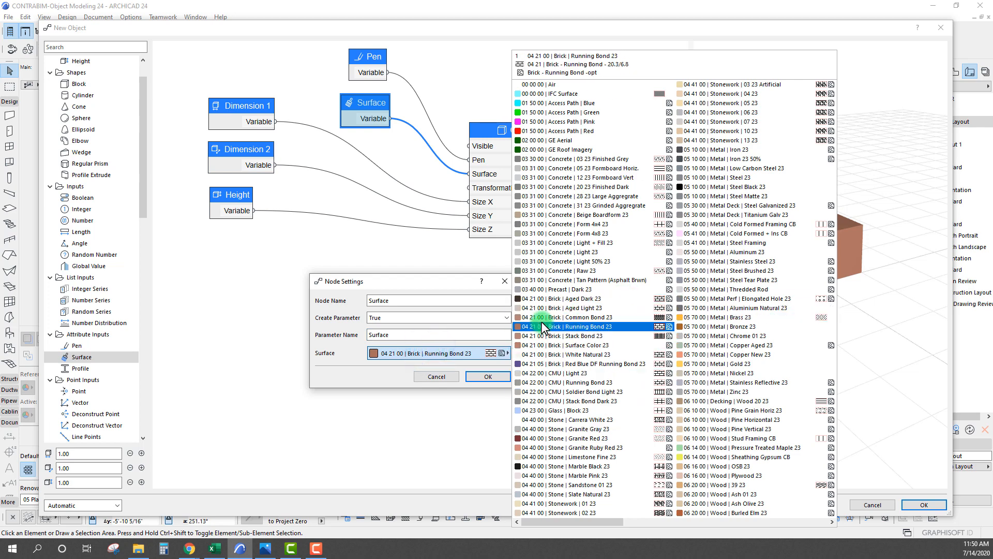
{"action": "left_click", "coordinate": [549, 365]}
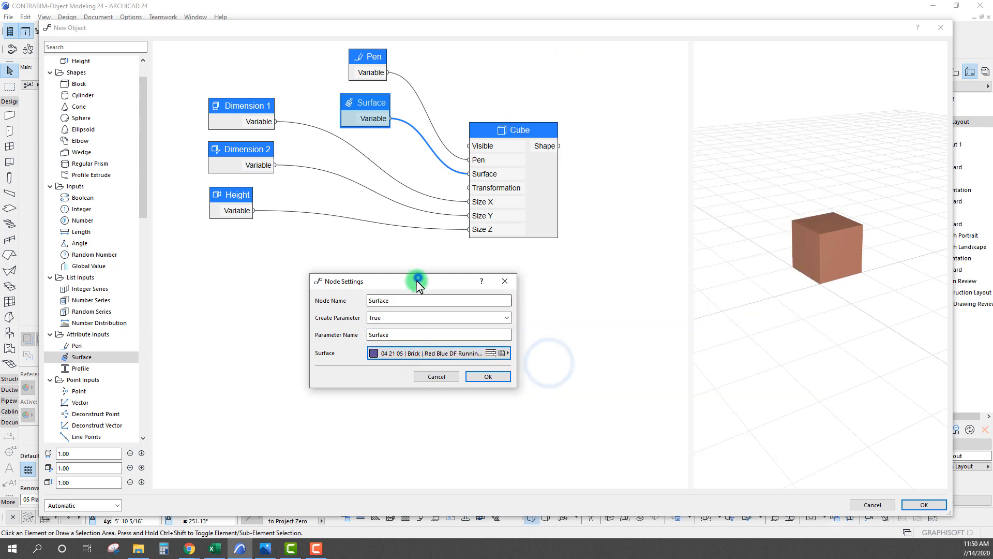
{"action": "left_click_drag", "start_coordinate": [416, 280], "coordinate": [412, 289]}
{"action": "left_click", "coordinate": [401, 366]}
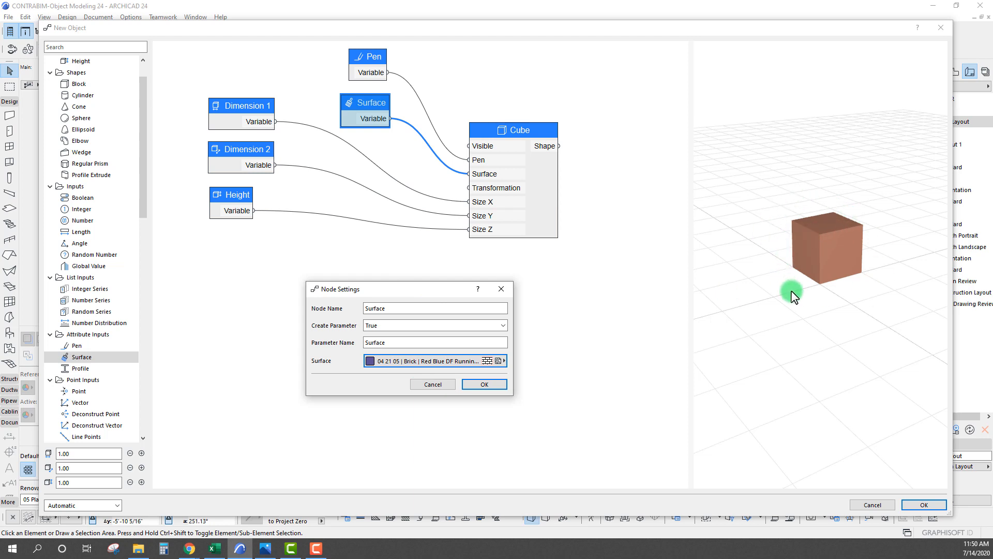
{"action": "left_click_drag", "start_coordinate": [453, 299], "coordinate": [435, 296]}
{"action": "left_click", "coordinate": [649, 32]}
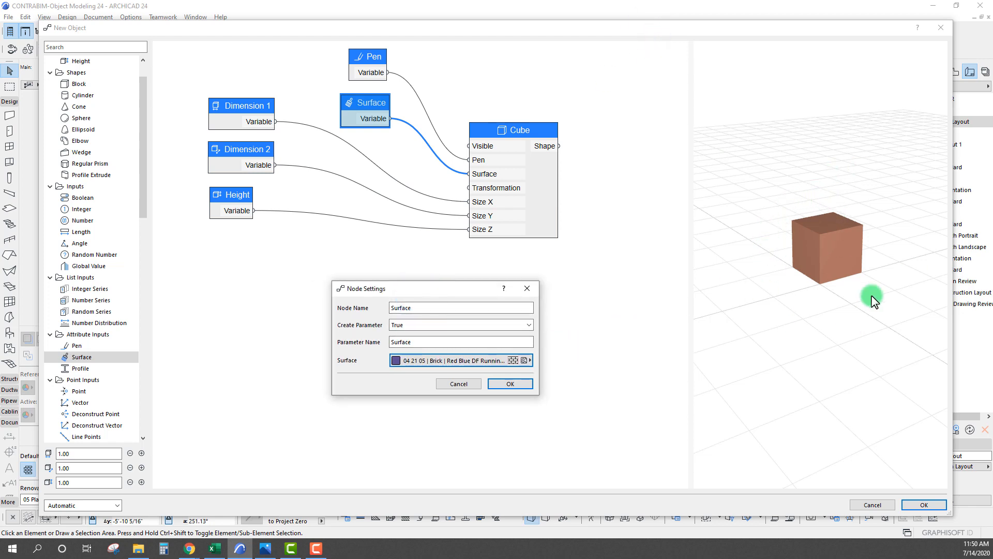
{"action": "left_click_drag", "start_coordinate": [463, 293], "coordinate": [472, 285]}
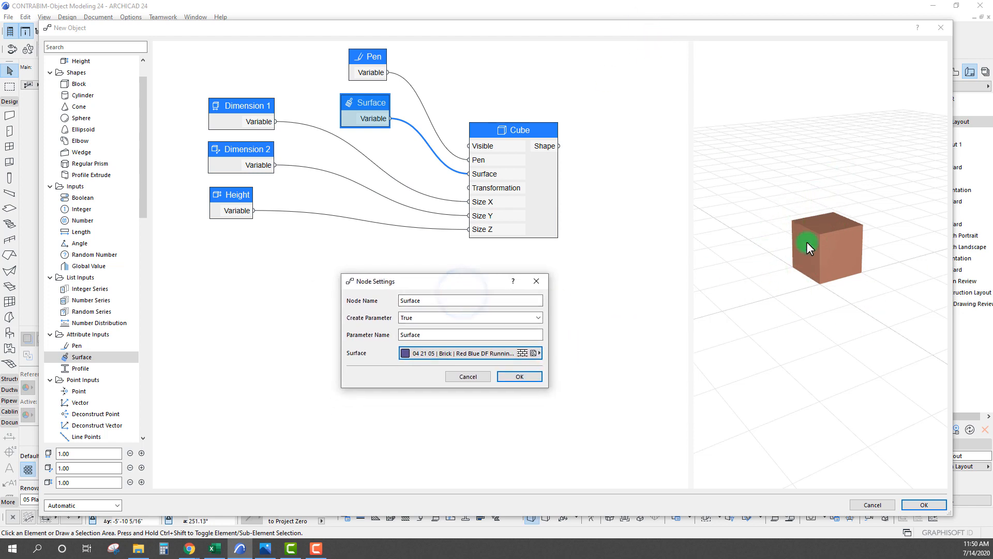
{"action": "left_click", "coordinate": [522, 379]}
- Align the Surface node beneath the Pen node and review its node settings
{"action": "left_click_drag", "start_coordinate": [354, 103], "coordinate": [365, 104]}
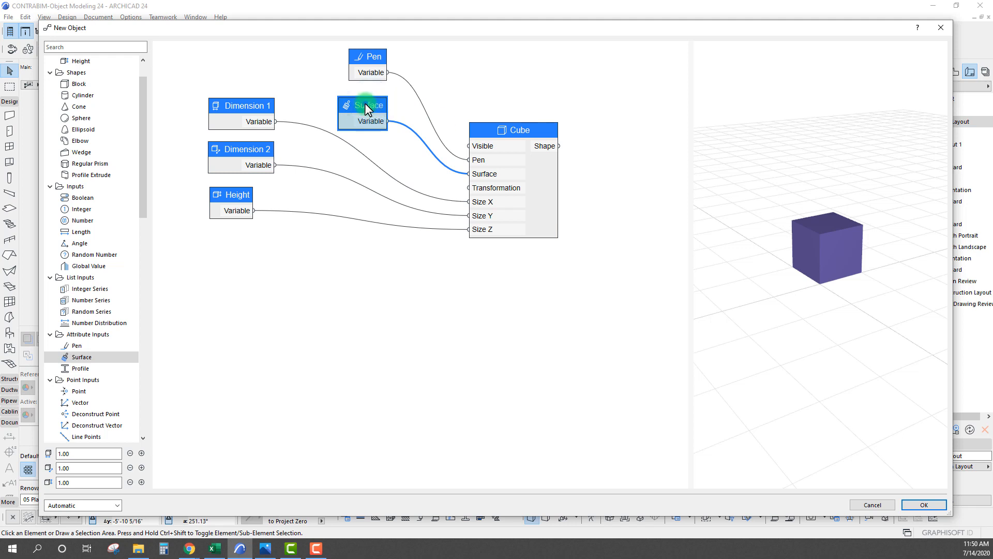
{"action": "double_click", "coordinate": [365, 104]}
{"action": "left_click_drag", "start_coordinate": [437, 281], "coordinate": [429, 288]}
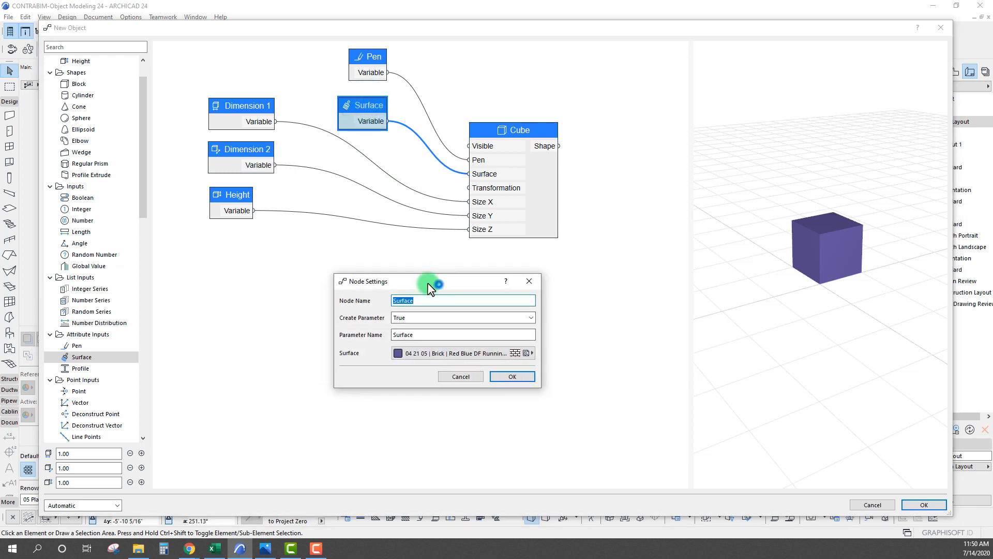
{"action": "left_click", "coordinate": [515, 376]}
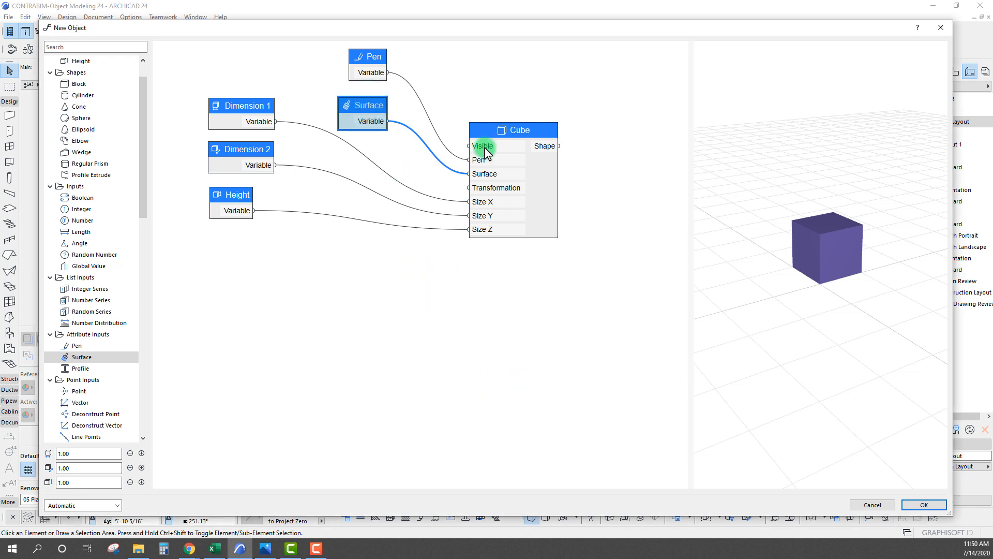
{"action": "left_click_drag", "start_coordinate": [802, 232], "coordinate": [822, 286]}
{"action": "middle_click_drag", "start_coordinate": [812, 336], "coordinate": [825, 318]}
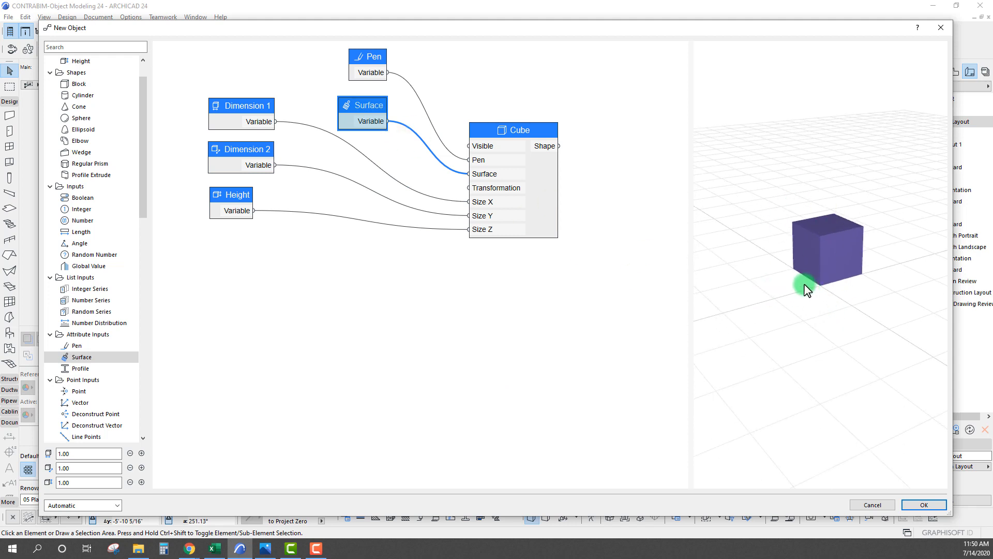
{"action": "left_click", "coordinate": [469, 313]}
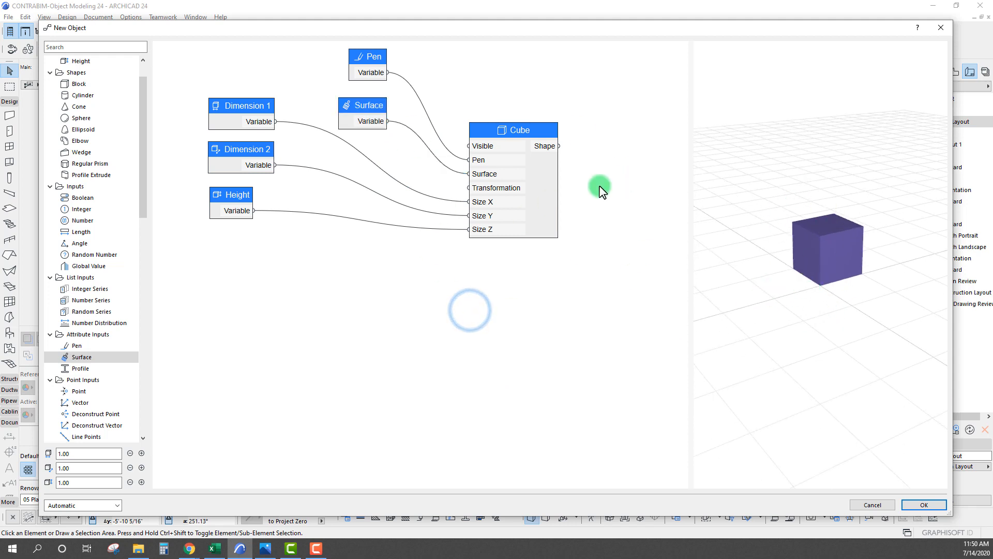
- Save the object as Cube Test and accept the PARAM-O Manager to add it to the Embedded Library
{"action": "left_click_drag", "start_coordinate": [625, 50], "coordinate": [622, 39]}
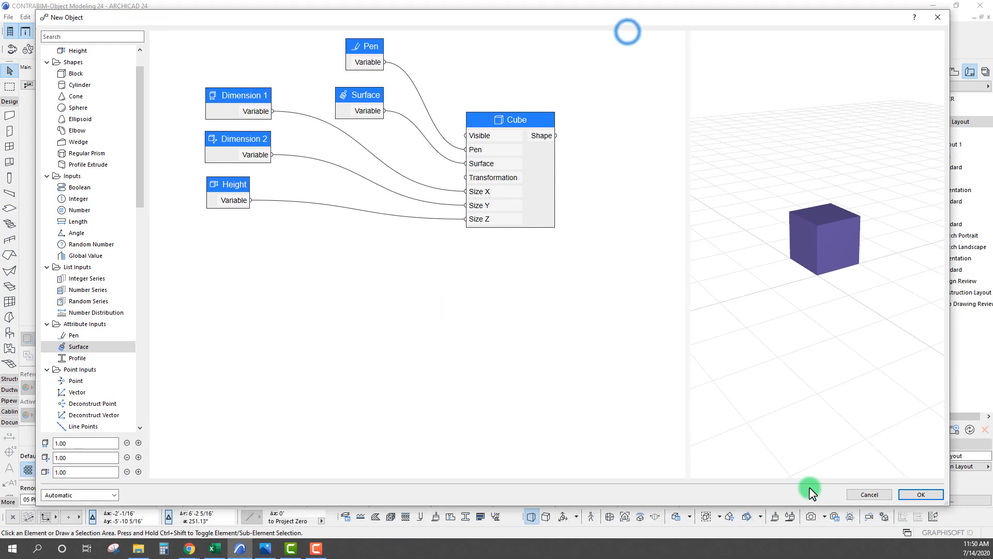
{"action": "left_click", "coordinate": [923, 495]}
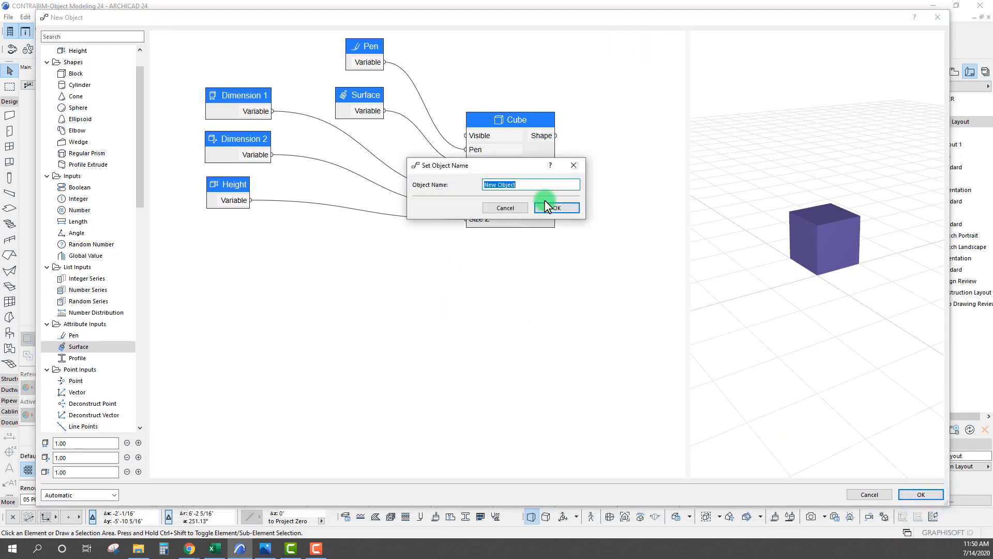
{"action": "type", "text": "Cube Test"}
{"action": "left_click", "coordinate": [548, 209]}
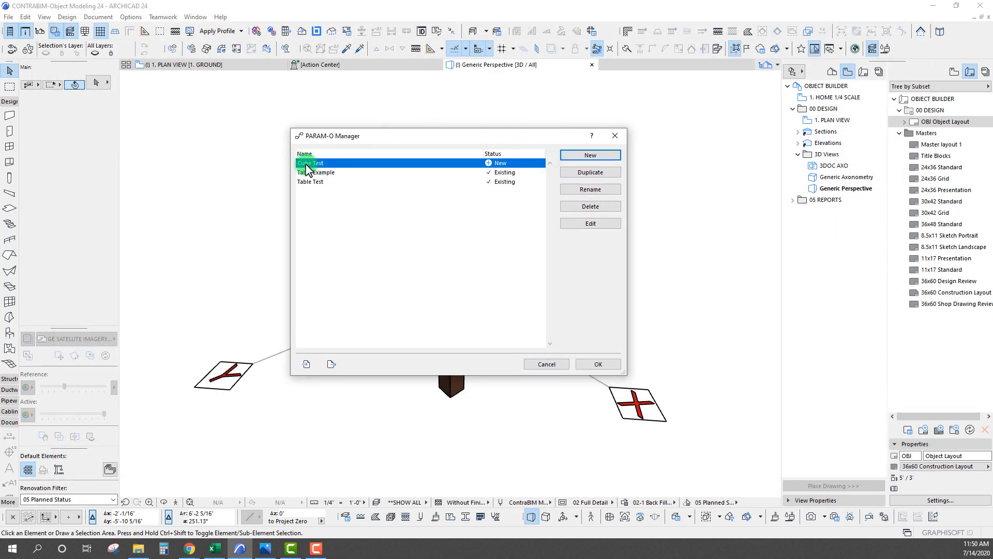
{"action": "left_click", "coordinate": [598, 365]}
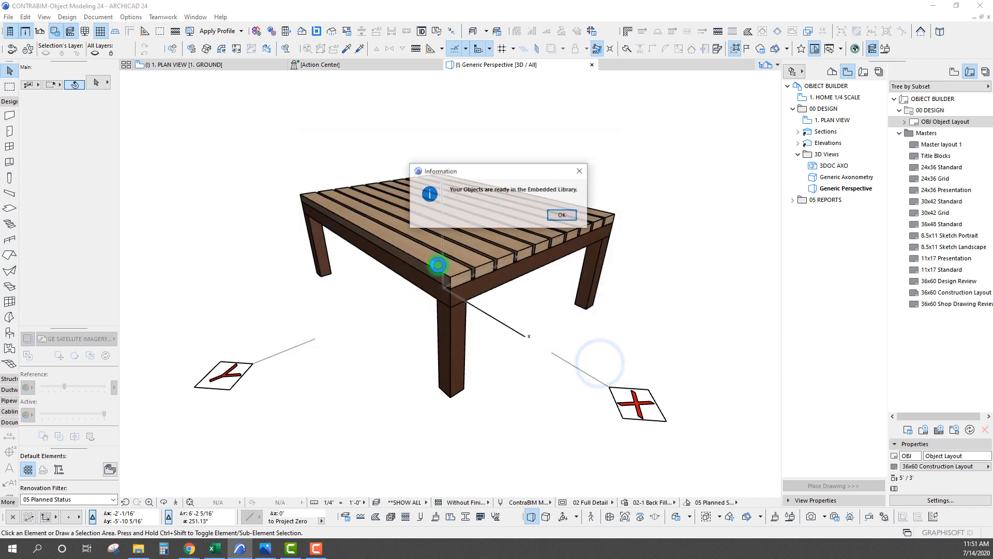
- Activate the Object tool and open its default settings for Cube Test in the Embedded Library's PARAM-O folder
{"action": "left_click", "coordinate": [565, 217]}
{"action": "scroll", "coordinate": [395, 236], "scroll_direction": "down", "scroll_amount": 5}
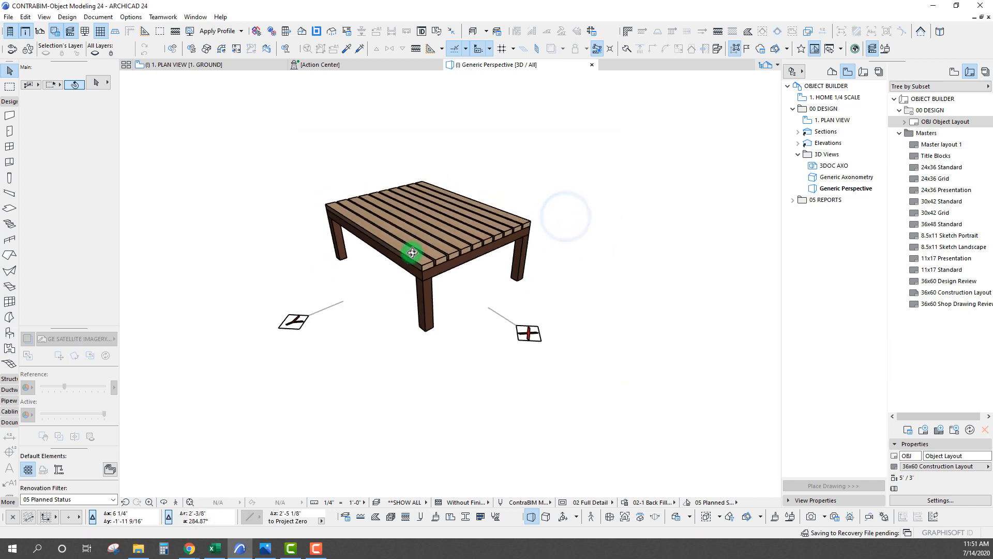
{"action": "middle_click_drag", "start_coordinate": [412, 253], "coordinate": [63, 110], "text": "shift"}
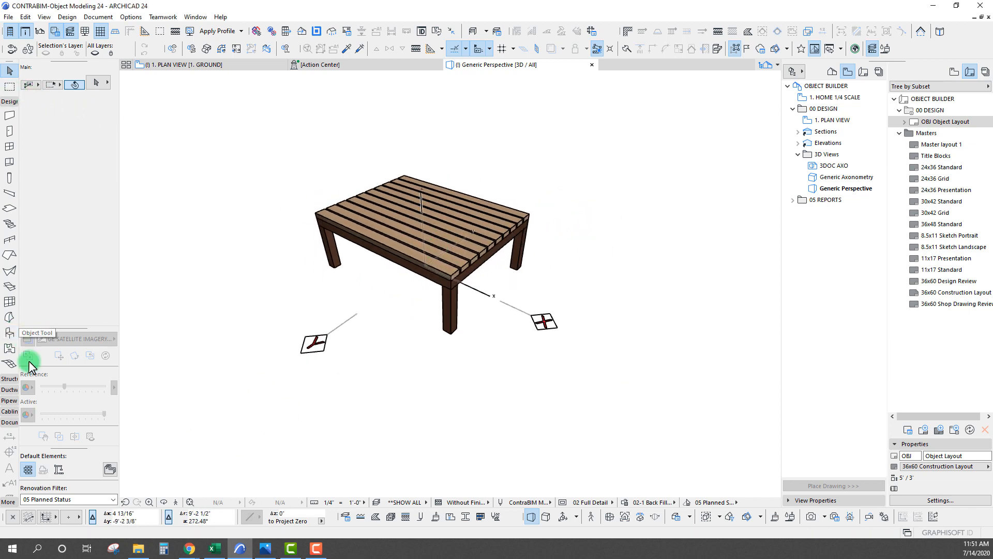
{"action": "left_click", "coordinate": [10, 332]}
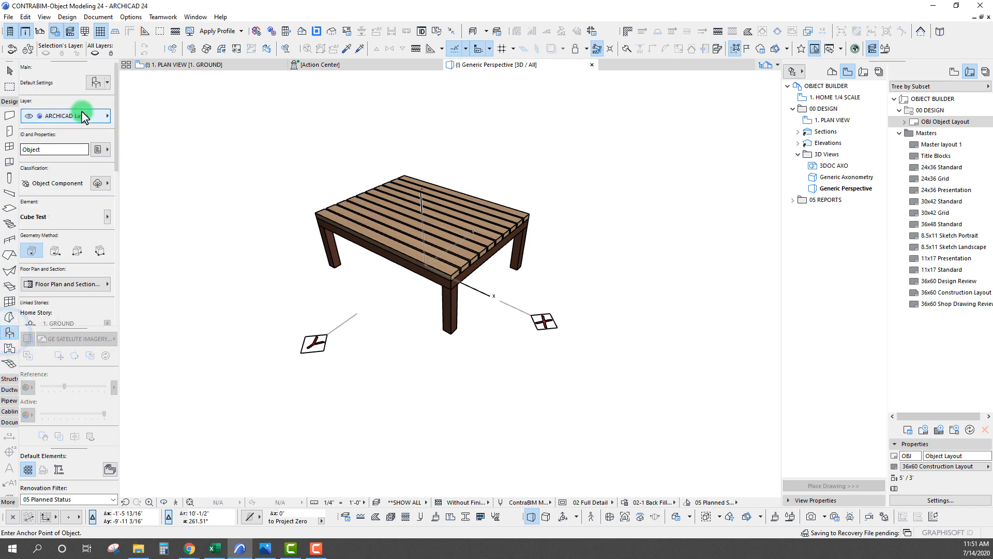
{"action": "scroll", "coordinate": [48, 264], "scroll_direction": "down", "scroll_amount": 5}
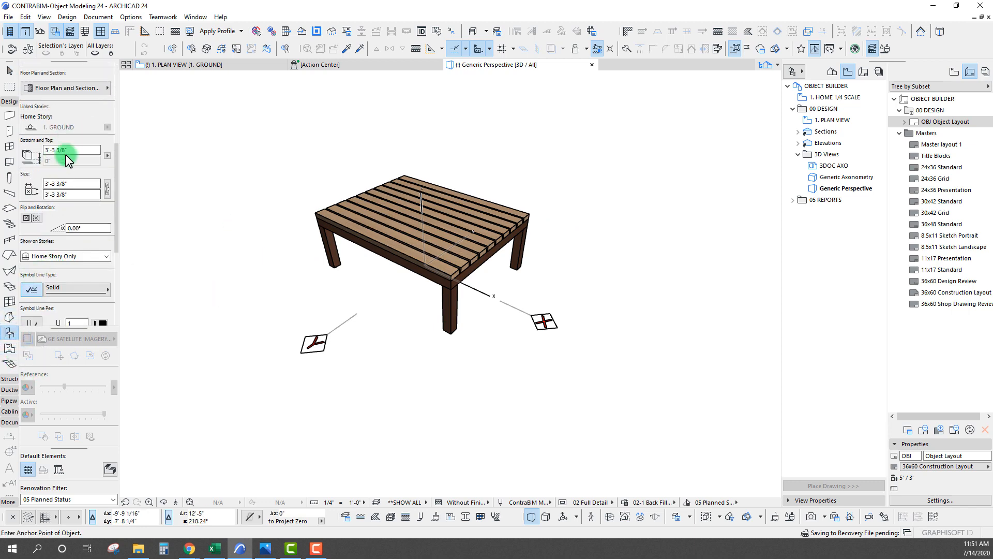
{"action": "middle_click_drag", "start_coordinate": [361, 294], "coordinate": [248, 255]}
{"action": "scroll", "coordinate": [44, 176], "scroll_direction": "up", "scroll_amount": 5}
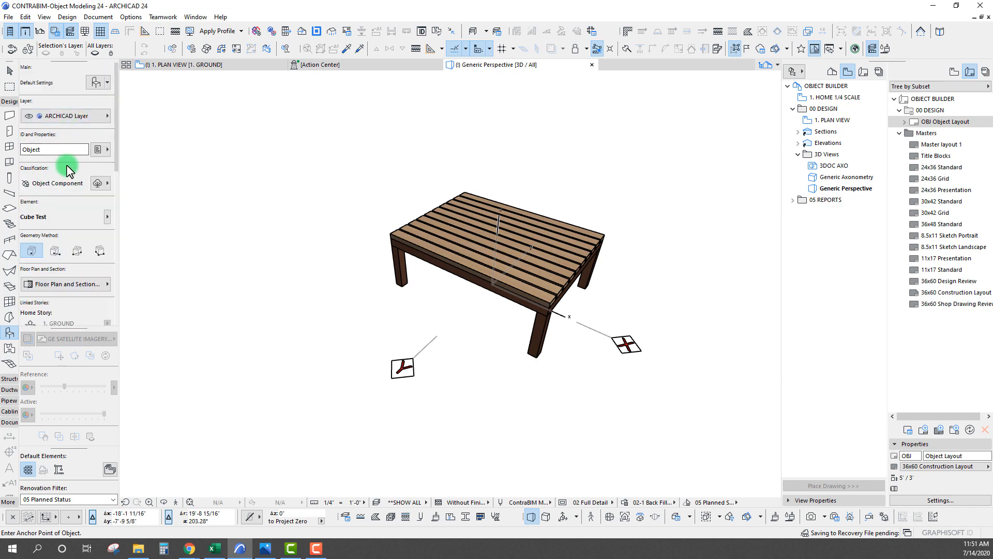
{"action": "left_click", "coordinate": [95, 83]}
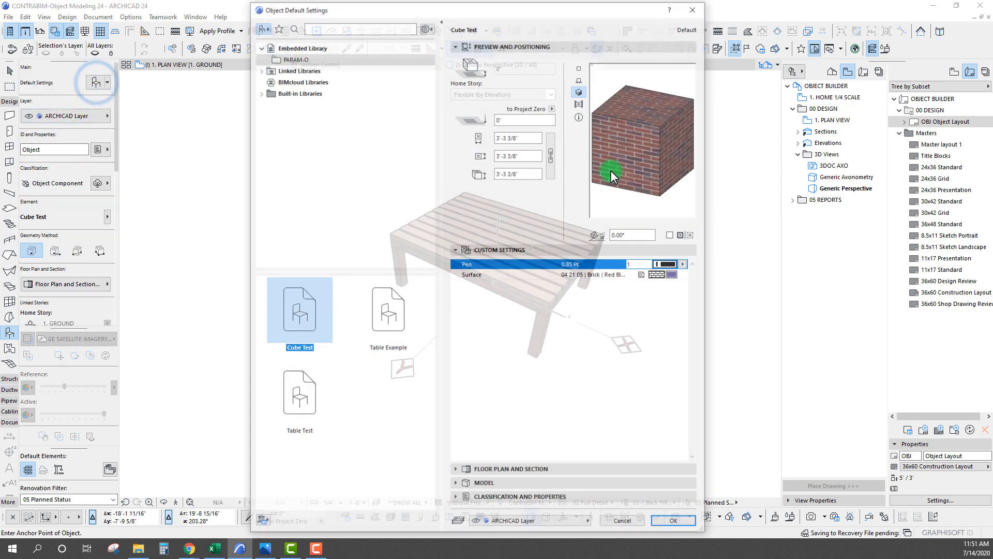
{"action": "left_click", "coordinate": [281, 58]}
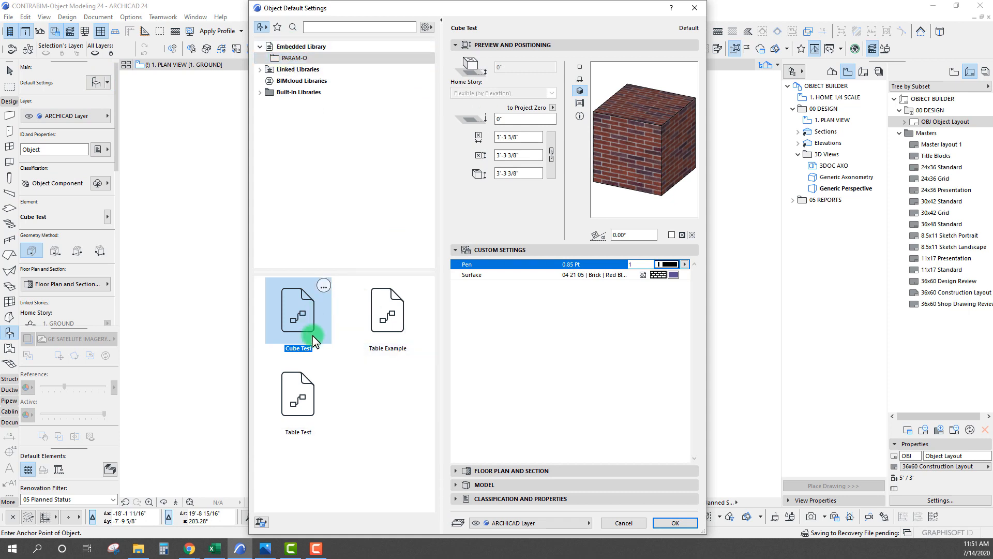
- Review Cube Test's Pen and Surface custom settings and its dimension and height fields
{"action": "left_click", "coordinate": [685, 264]}
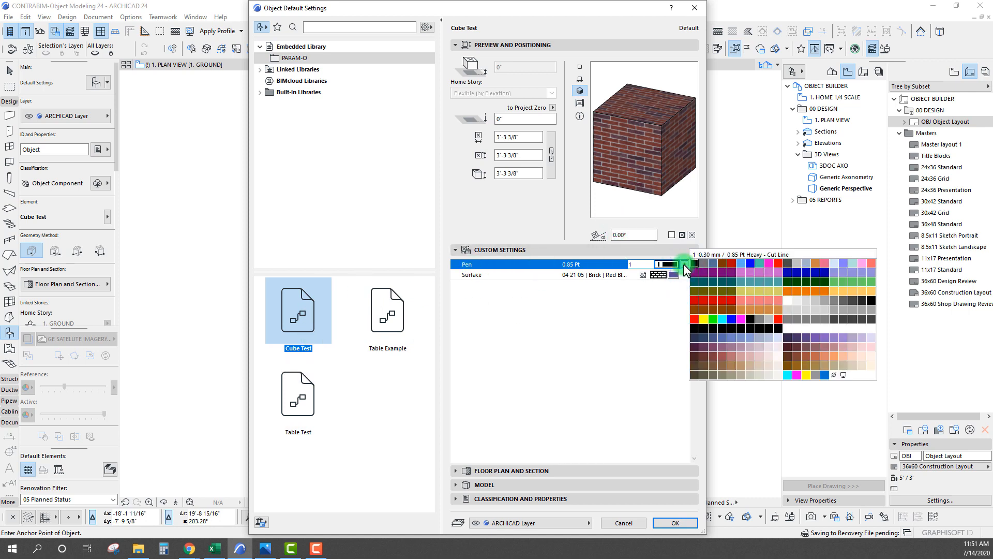
{"action": "left_click", "coordinate": [519, 277]}
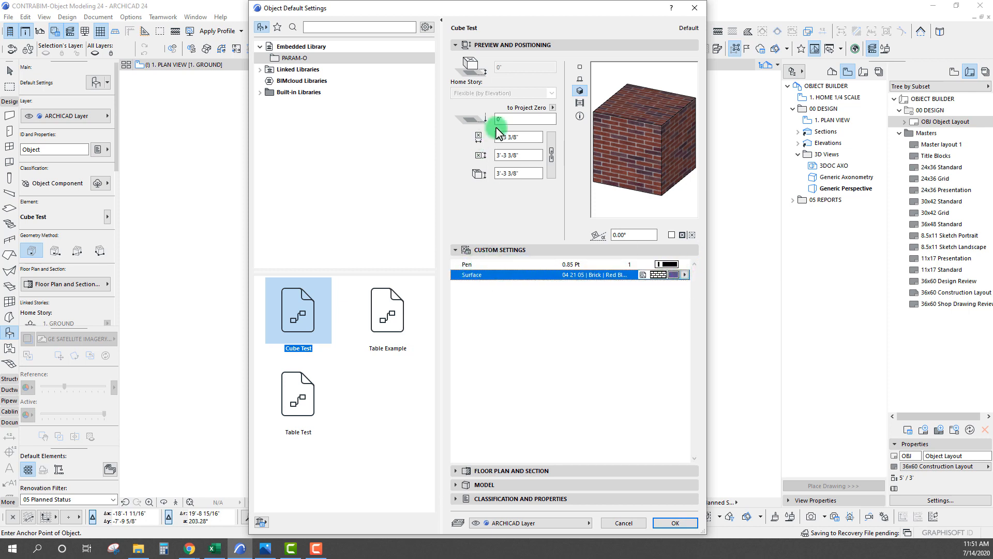
{"action": "double_click", "coordinate": [526, 138]}
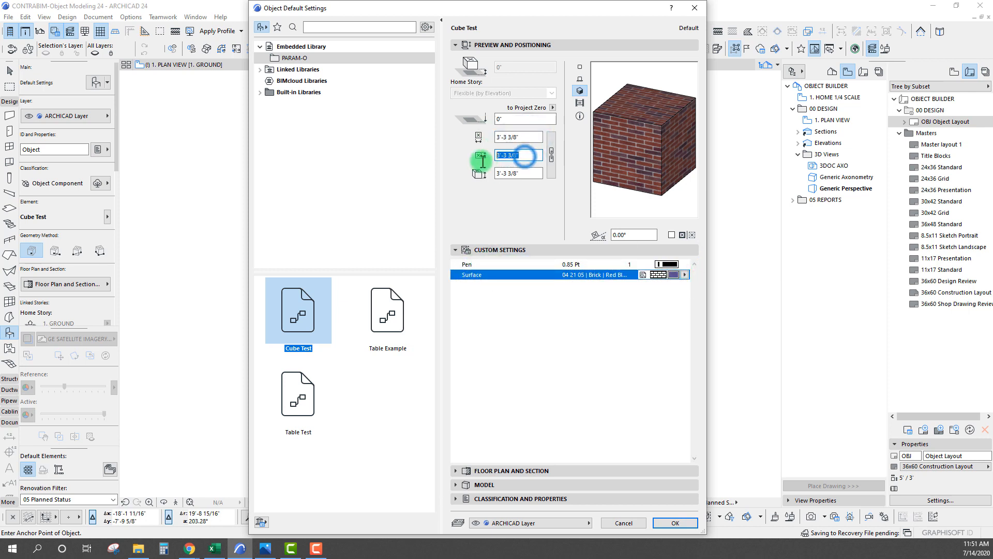
{"action": "left_click_drag", "start_coordinate": [523, 138], "coordinate": [494, 175]}
{"action": "left_click", "coordinate": [510, 216]}
- Set Cube Test's Dimension 1 to 4' and Dimension 2 to 2', accept the settings and place the object on the slatted table top
{"action": "left_click", "coordinate": [529, 154]}
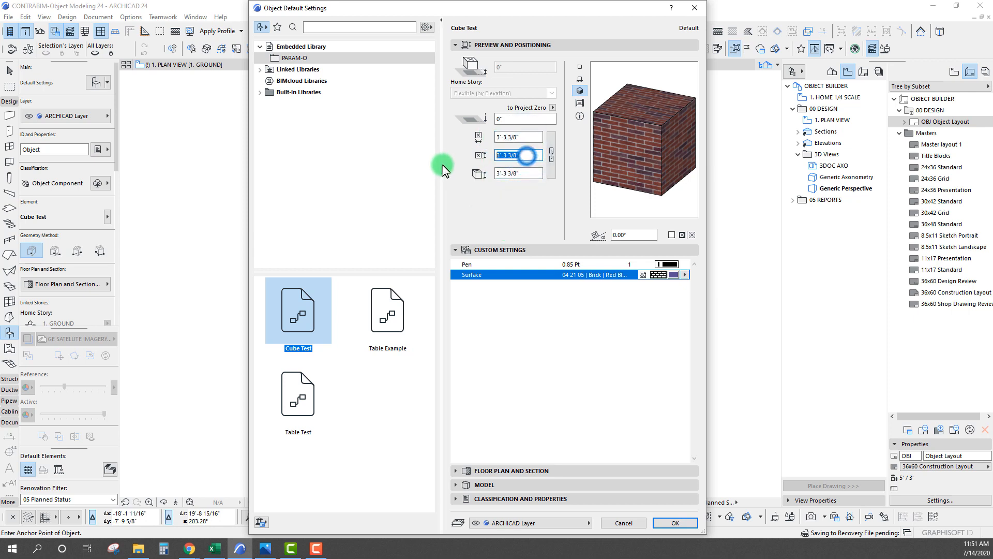
{"action": "type", "text": "2"}
{"action": "left_click", "coordinate": [530, 137]}
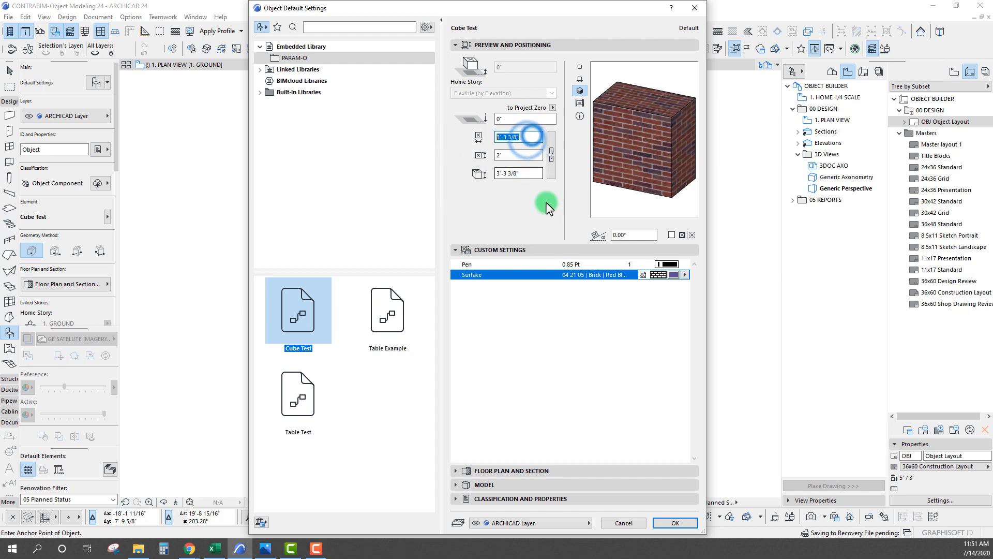
{"action": "type", "text": "4'"}
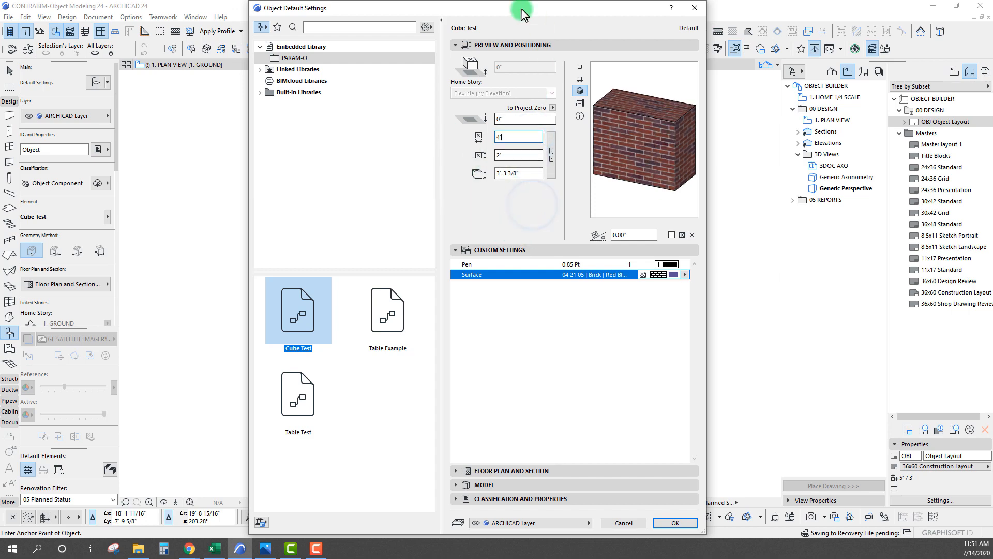
{"action": "left_click", "coordinate": [675, 523]}
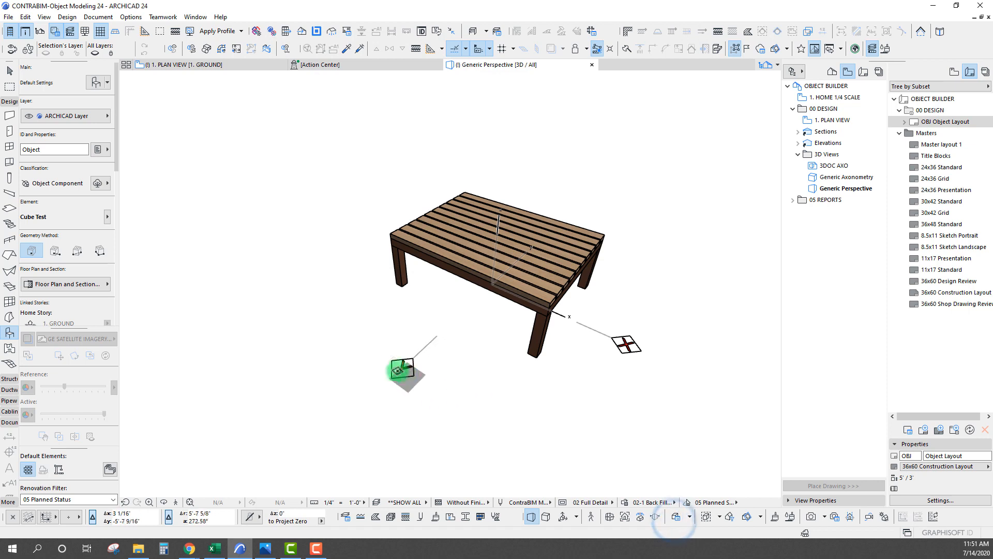
{"action": "left_click", "coordinate": [507, 246]}
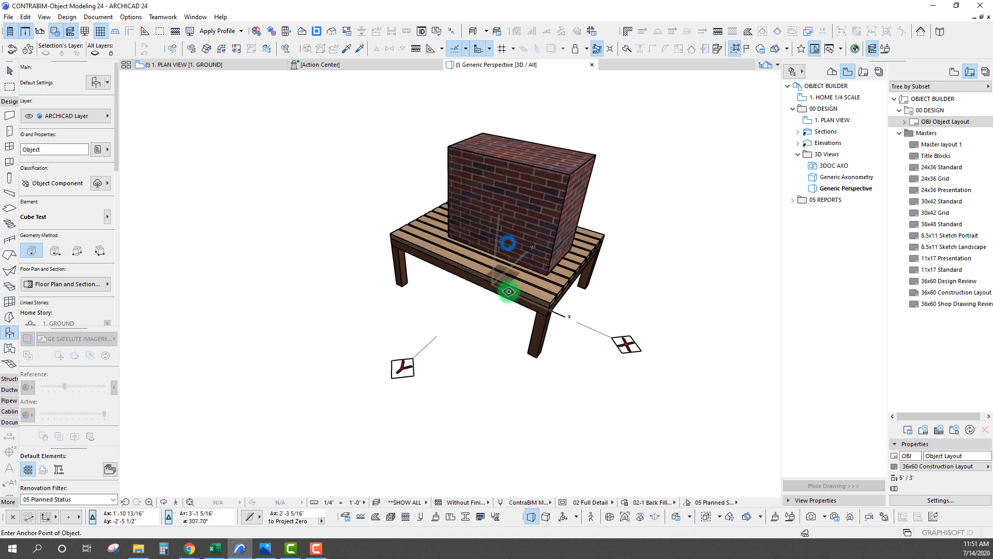
{"action": "middle_click_drag", "start_coordinate": [548, 259], "coordinate": [559, 202], "text": "shift"}
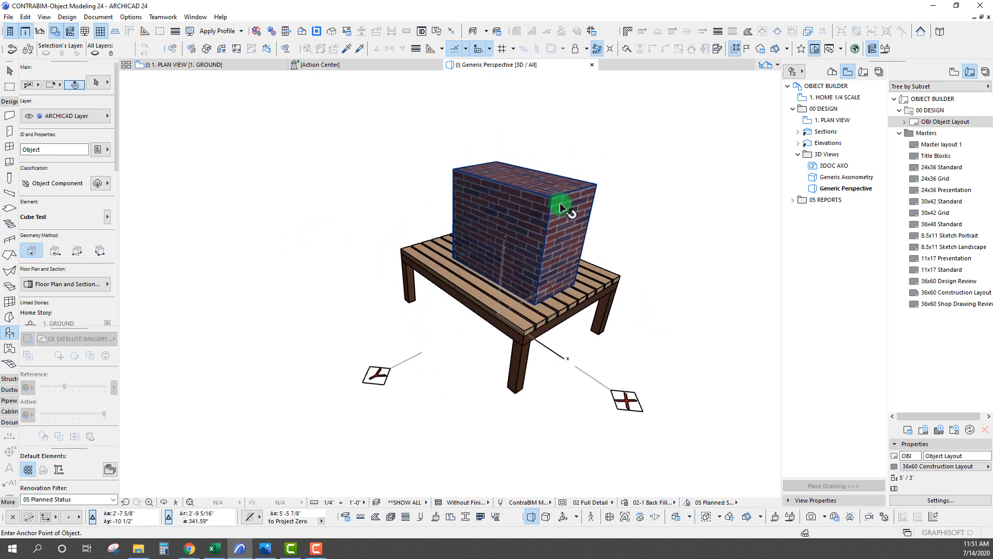
- Select the placed brick block and stretch its height upward from its upper corner
{"action": "left_click", "coordinate": [560, 202]}
{"action": "left_click", "coordinate": [554, 196]}
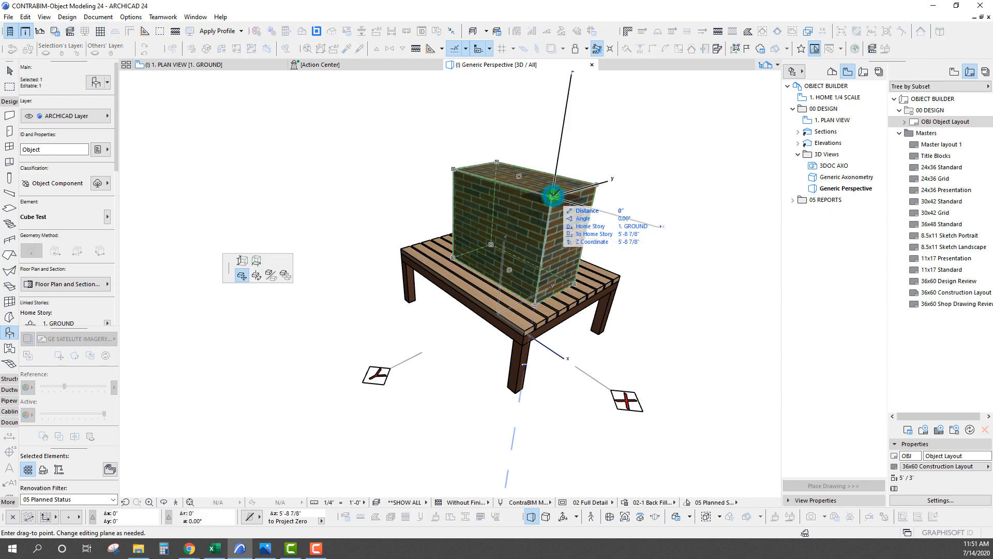
{"action": "left_click", "coordinate": [256, 260]}
{"action": "left_click", "coordinate": [571, 124]}
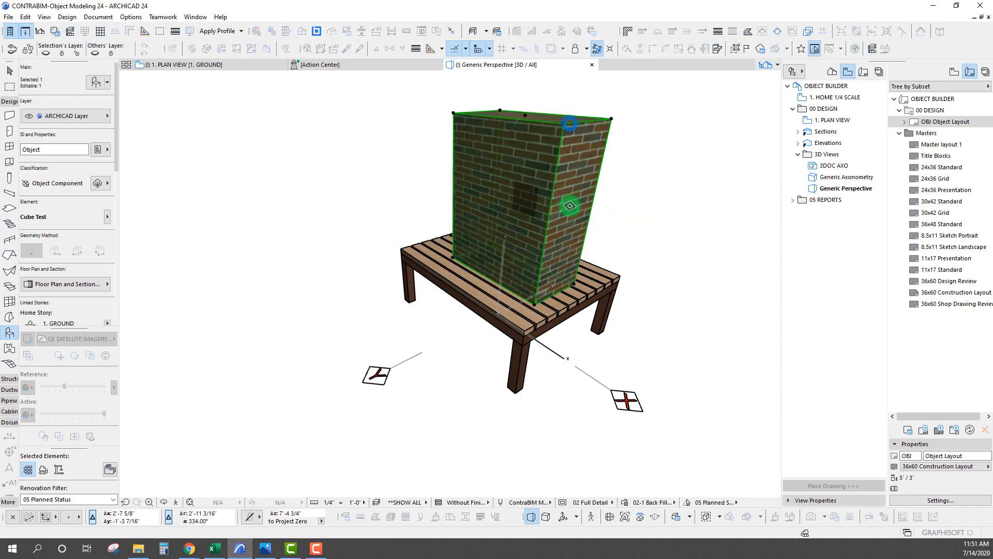
{"action": "middle_click_drag", "start_coordinate": [571, 124], "coordinate": [542, 141], "text": "shift"}
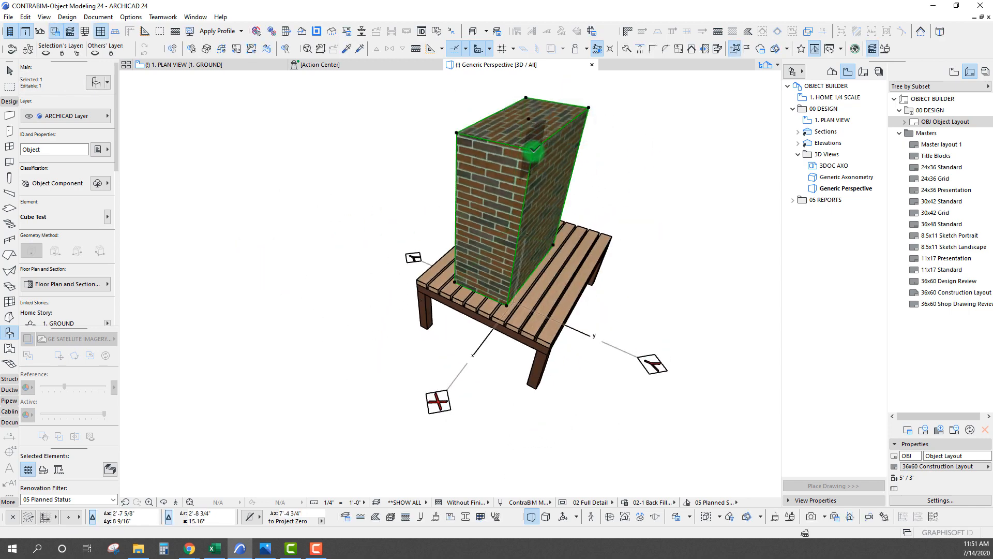
{"action": "left_click", "coordinate": [533, 150]}
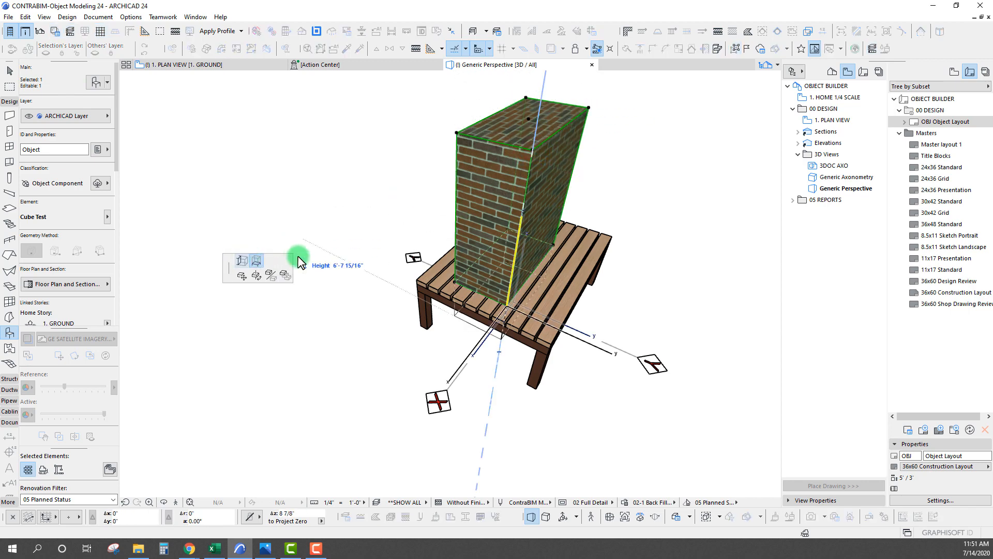
{"action": "key", "text": "Escape"}
{"action": "middle_click_drag", "start_coordinate": [465, 219], "coordinate": [440, 223], "text": "shift"}
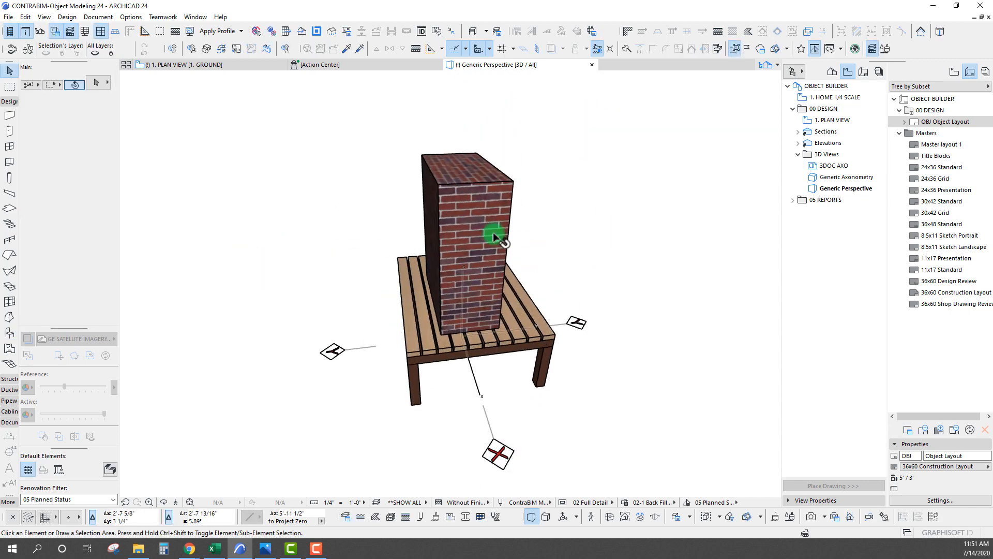
- Select the brick block and open it for editing in the PARAM-O node editor
{"action": "left_click", "coordinate": [465, 189]}
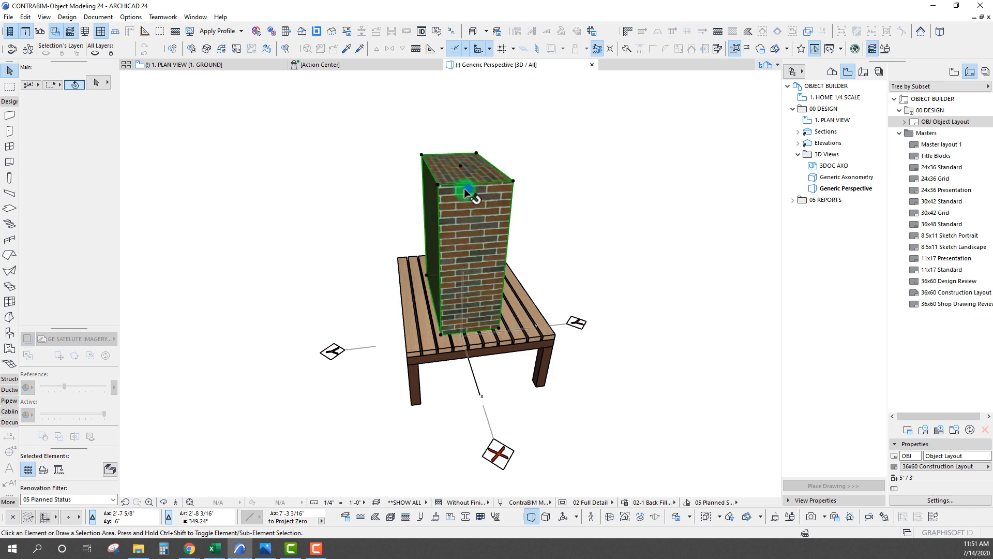
{"action": "left_click", "coordinate": [9, 17]}
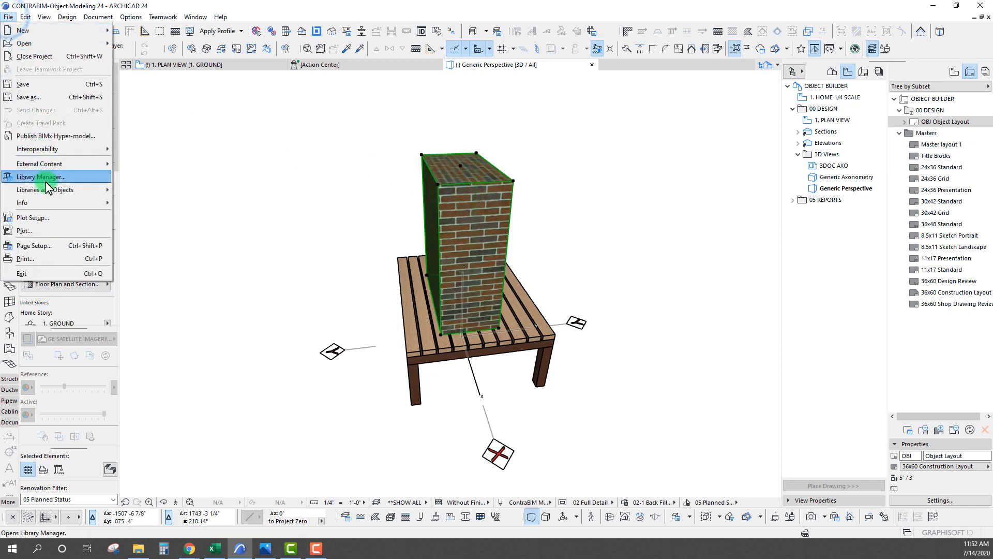
{"action": "mouse_move", "coordinate": [47, 190]}
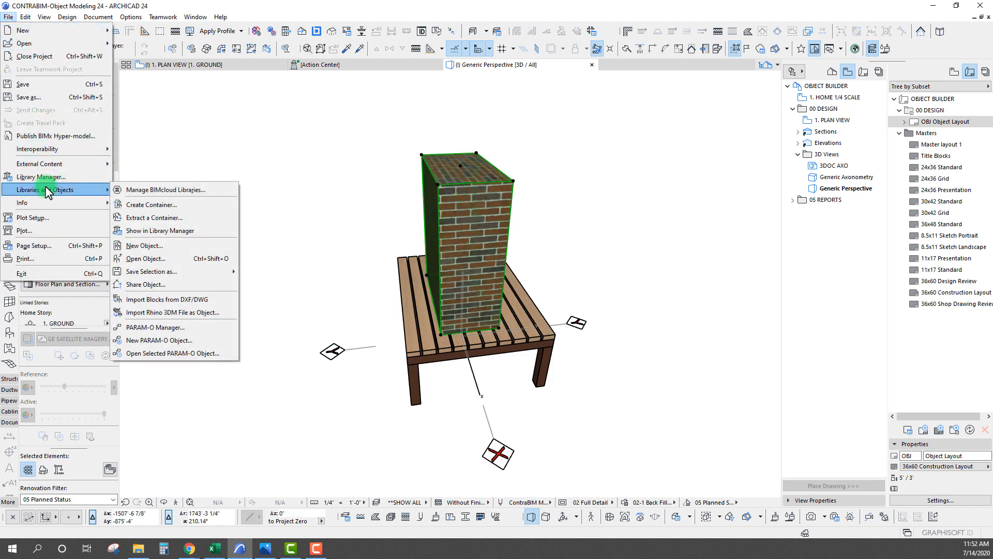
{"action": "left_click", "coordinate": [179, 354]}
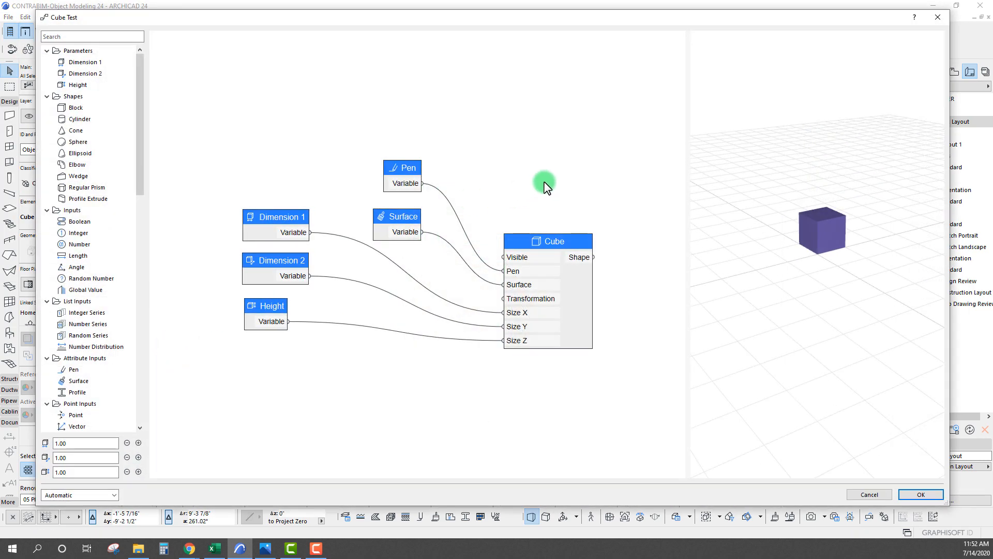
{"action": "left_click_drag", "start_coordinate": [661, 22], "coordinate": [669, 31]}
{"action": "middle_click_drag", "start_coordinate": [484, 211], "coordinate": [448, 201]}
{"action": "scroll", "coordinate": [459, 203], "scroll_direction": "down", "scroll_amount": 2}
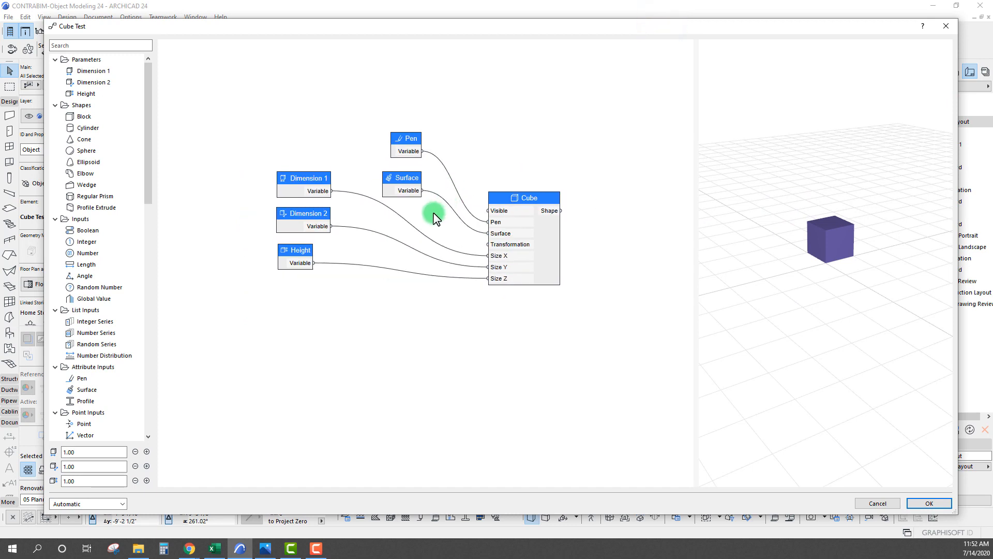
- Tidy the node layout by slightly repositioning the Surface, Cube and Dimension 1 nodes
{"action": "mouse_move", "coordinate": [393, 180]}
{"action": "left_mouse_down"}
{"action": "mouse_move", "coordinate": [401, 183]}
{"action": "mouse_move", "coordinate": [399, 169]}
{"action": "left_mouse_up"}
{"action": "left_click_drag", "start_coordinate": [526, 202], "coordinate": [522, 201]}
{"action": "left_click", "coordinate": [322, 181]}
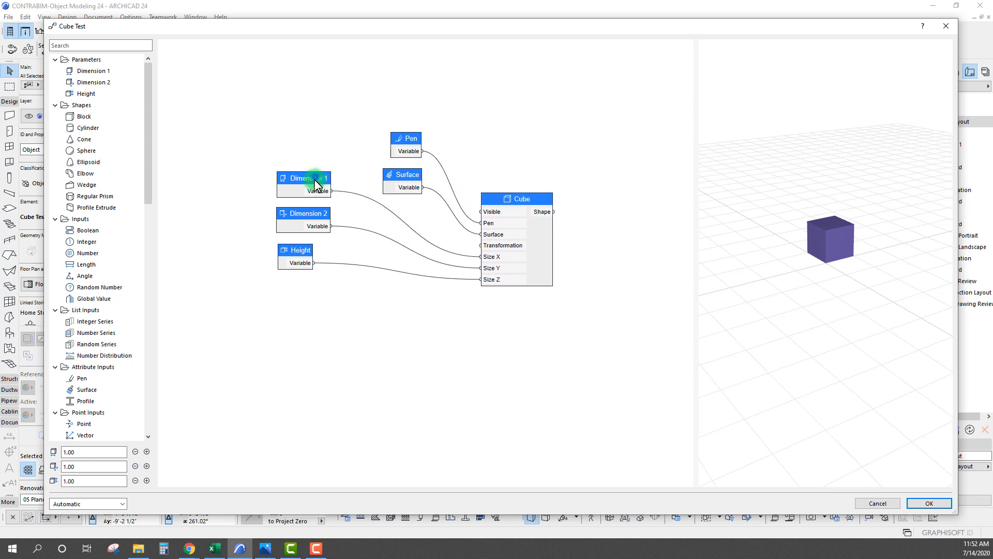
{"action": "left_click_drag", "start_coordinate": [315, 179], "coordinate": [299, 178]}
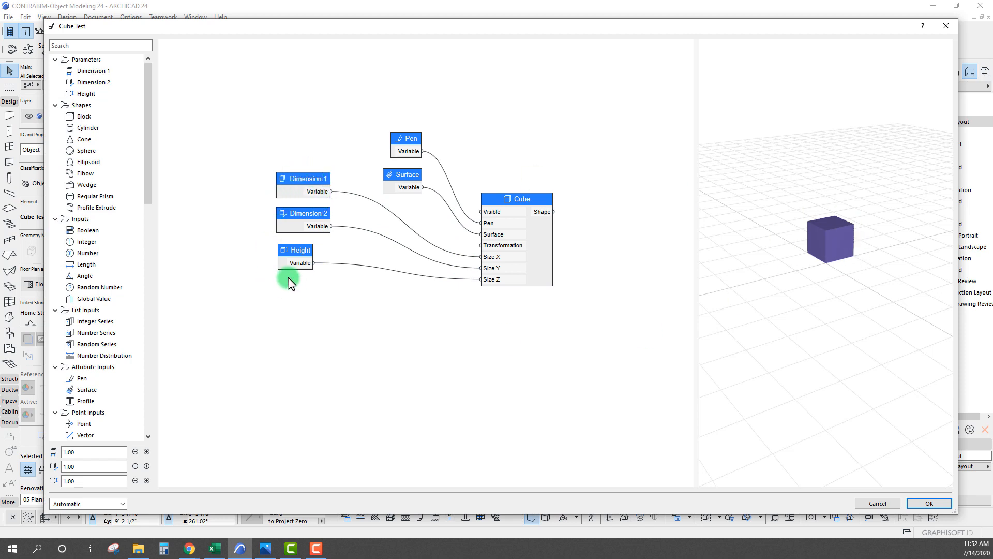
- Add a Length input node, connect its output to the Cube's Size X input and place it beneath the Height node
{"action": "left_click_drag", "start_coordinate": [84, 268], "coordinate": [481, 257]}
{"action": "left_click_drag", "start_coordinate": [291, 314], "coordinate": [300, 294]}
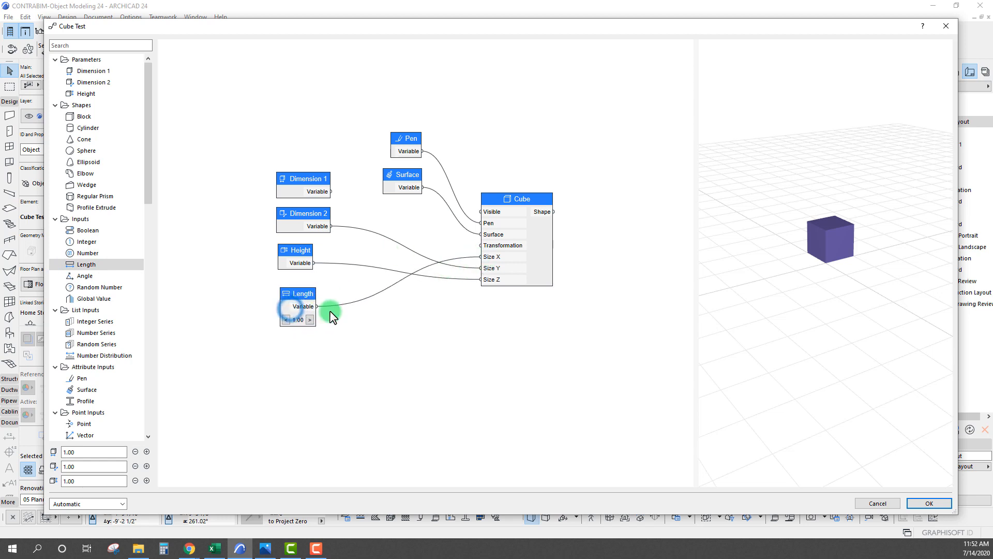
{"action": "left_click", "coordinate": [310, 320]}
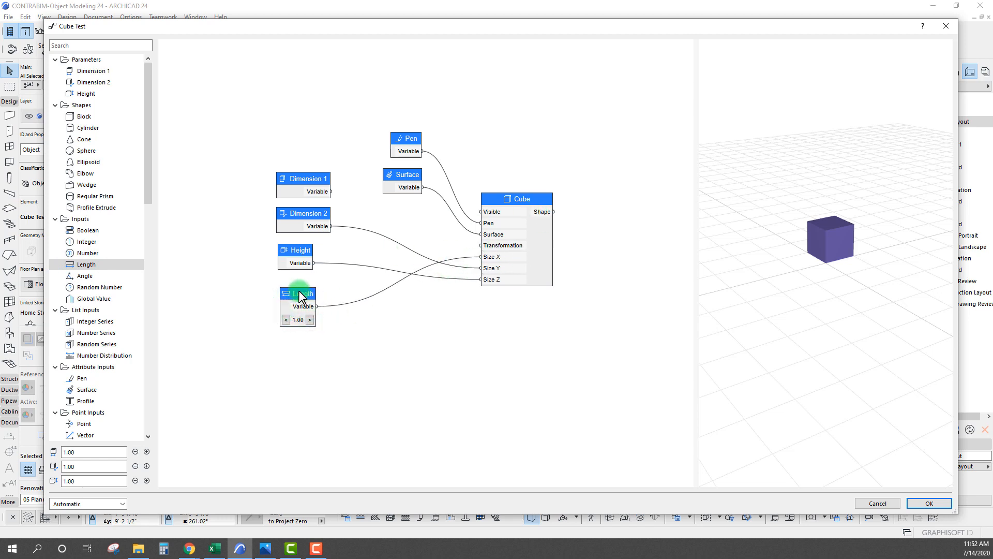
- In the Length node's settings, set Create Parameter to True and enter Length X as both the node name and the parameter name
{"action": "double_click", "coordinate": [300, 296]}
{"action": "left_click", "coordinate": [410, 316]}
{"action": "left_click", "coordinate": [398, 326]}
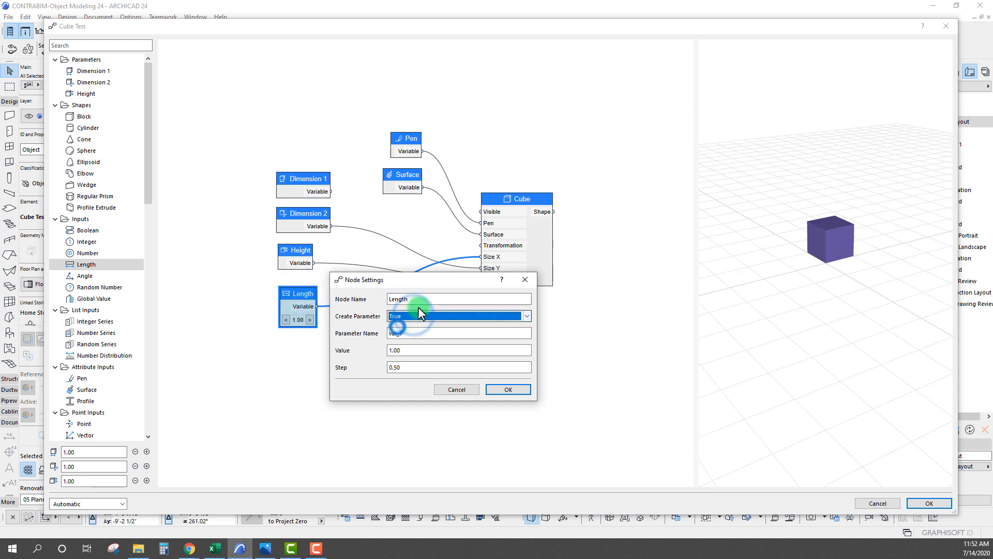
{"action": "left_click", "coordinate": [422, 299]}
{"action": "type", "text": "Z"}
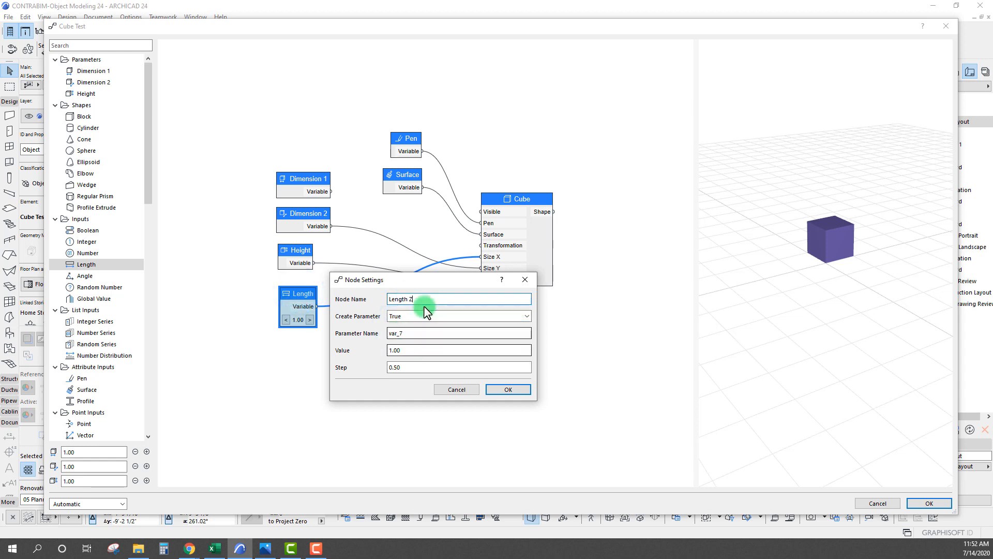
{"action": "left_click", "coordinate": [419, 299]}
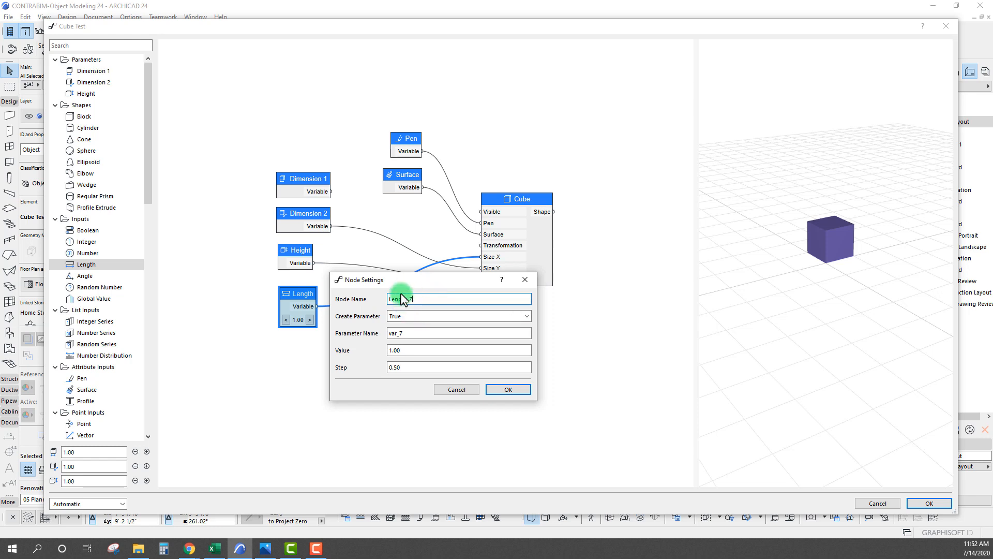
{"action": "key", "text": "ctrl+c"}
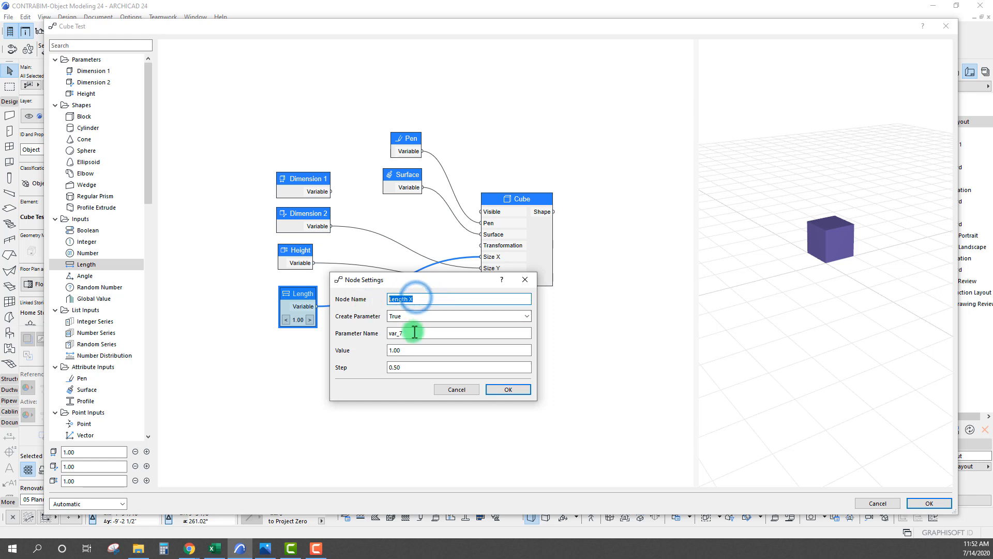
{"action": "left_click_drag", "start_coordinate": [413, 332], "coordinate": [375, 332]}
{"action": "key", "text": "ctrl+v"}
{"action": "left_click", "coordinate": [421, 353]}
{"action": "left_click_drag", "start_coordinate": [420, 280], "coordinate": [397, 289]}
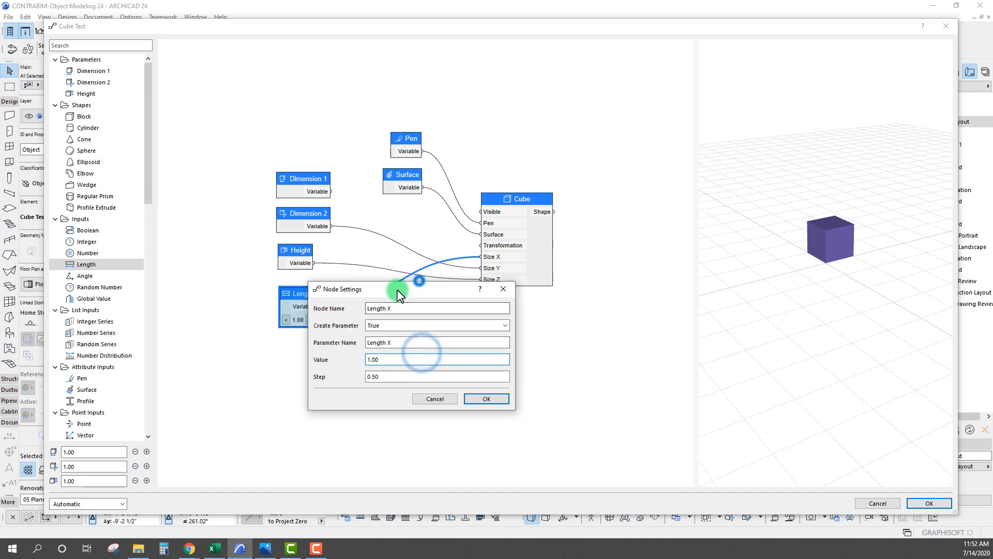
- Set the Length X node's step to 0.01 and apply the node settings
{"action": "left_click", "coordinate": [384, 377]}
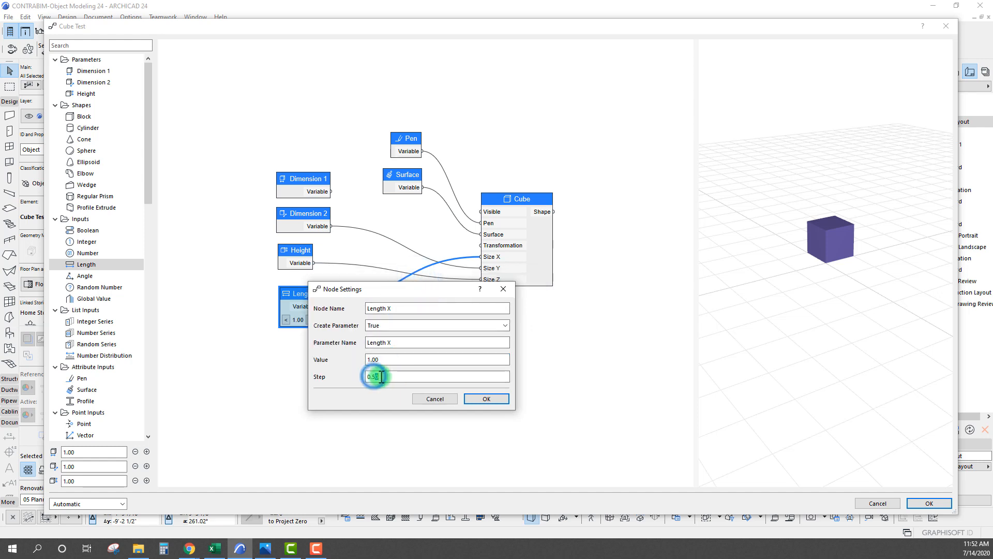
{"action": "left_click_drag", "start_coordinate": [371, 377], "coordinate": [375, 377]}
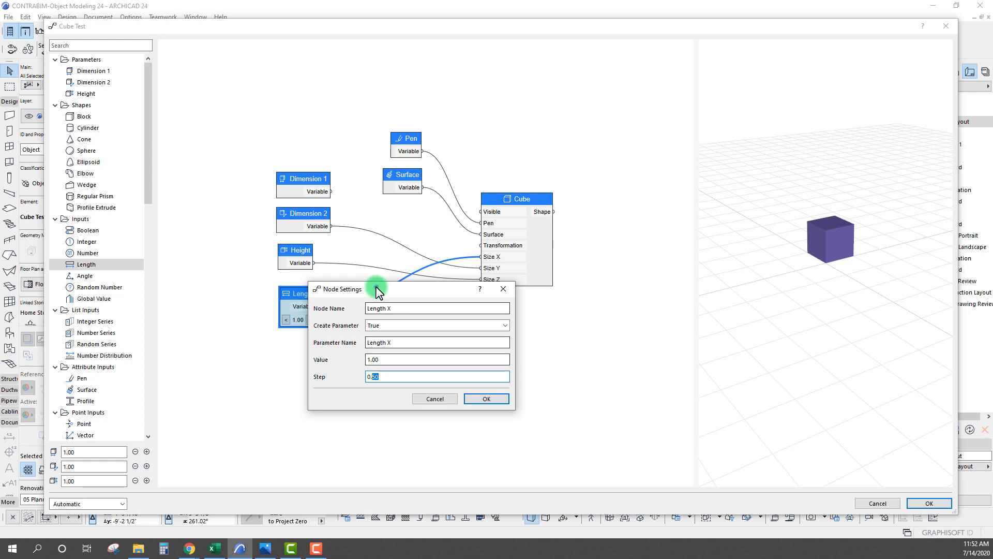
{"action": "left_click_drag", "start_coordinate": [376, 289], "coordinate": [431, 277]}
{"action": "left_click", "coordinate": [433, 346]}
{"action": "left_click", "coordinate": [433, 365]}
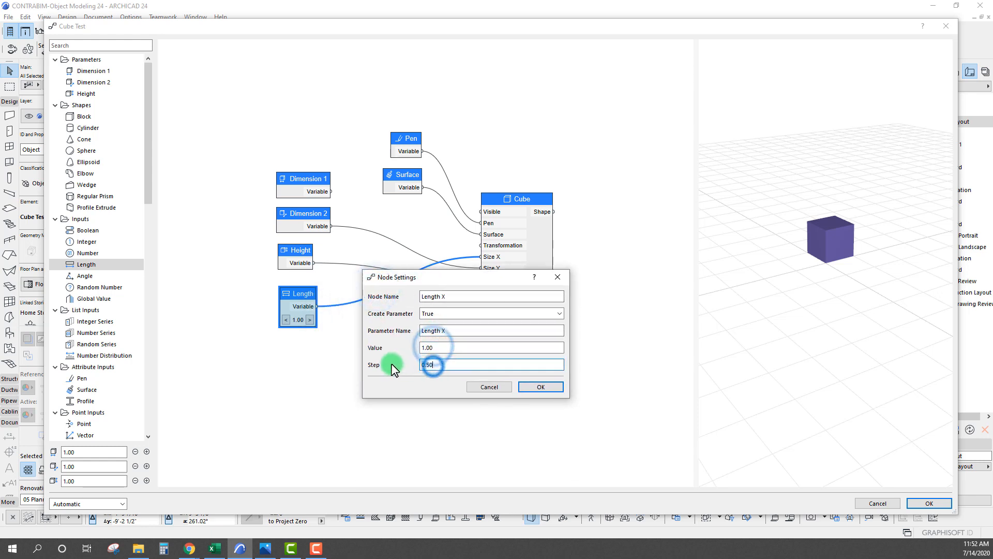
{"action": "left_click", "coordinate": [434, 364]}
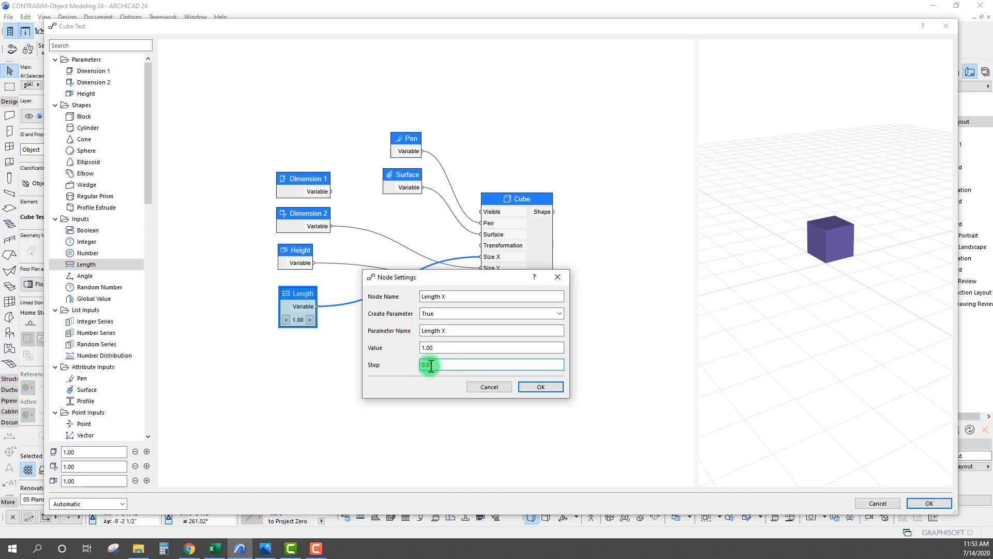
{"action": "mouse_move", "coordinate": [437, 279]}
{"action": "left_mouse_down"}
{"action": "mouse_move", "coordinate": [415, 289]}
{"action": "mouse_move", "coordinate": [419, 282]}
{"action": "left_mouse_up"}
{"action": "left_click", "coordinate": [417, 376]}
{"action": "left_click", "coordinate": [518, 397]}
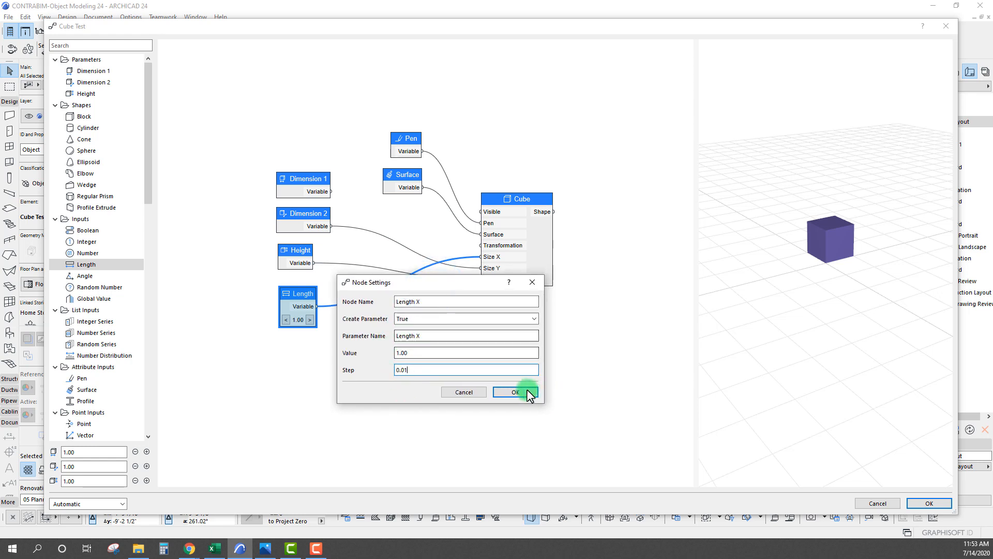
- Increase the Length X node's value in small steps, then set it to 5.00 in the node settings
{"action": "left_click", "coordinate": [312, 320]}
{"action": "left_click", "coordinate": [312, 319]}
{"action": "left_click", "coordinate": [313, 320]}
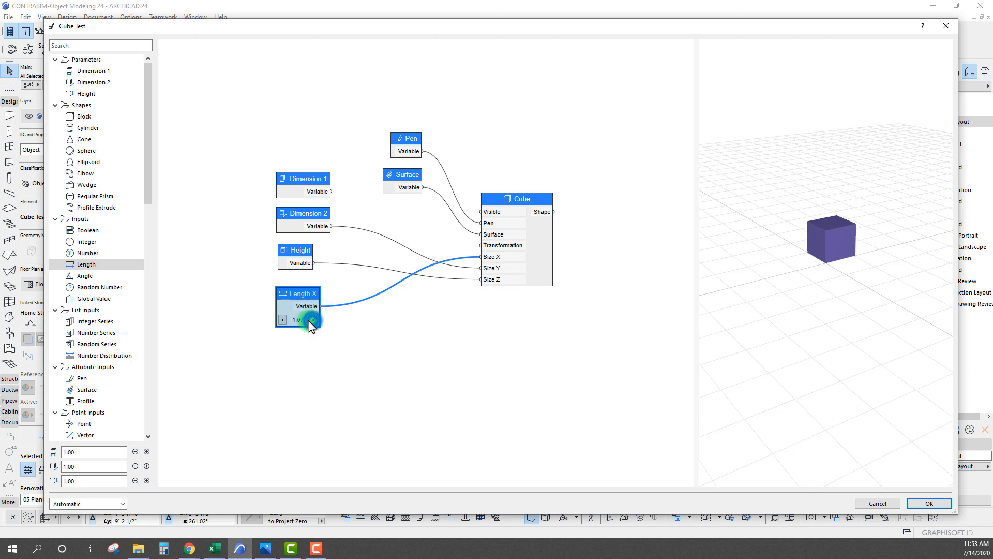
{"action": "double_click", "coordinate": [298, 306]}
{"action": "double_click", "coordinate": [404, 353]}
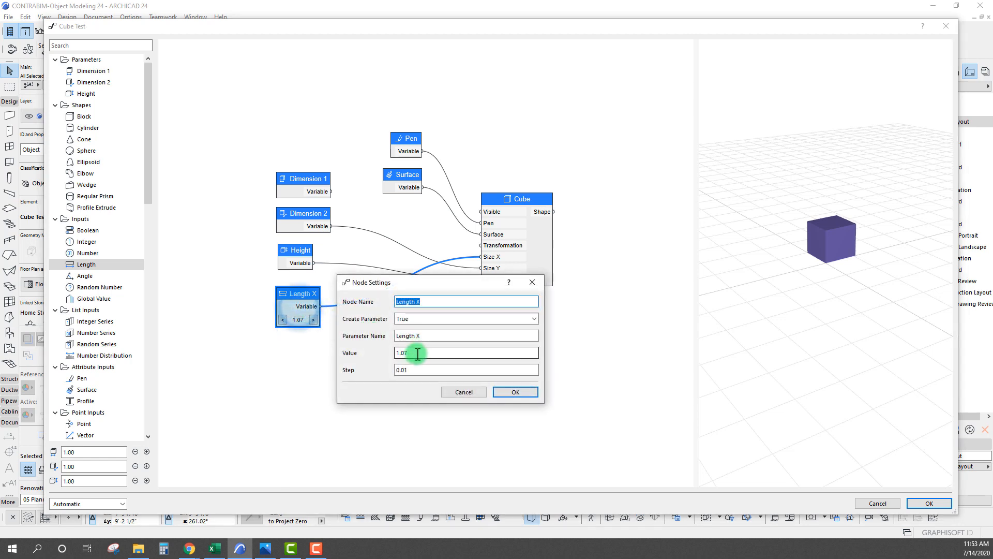
{"action": "type", "text": "5"}
{"action": "left_click", "coordinate": [510, 392]}
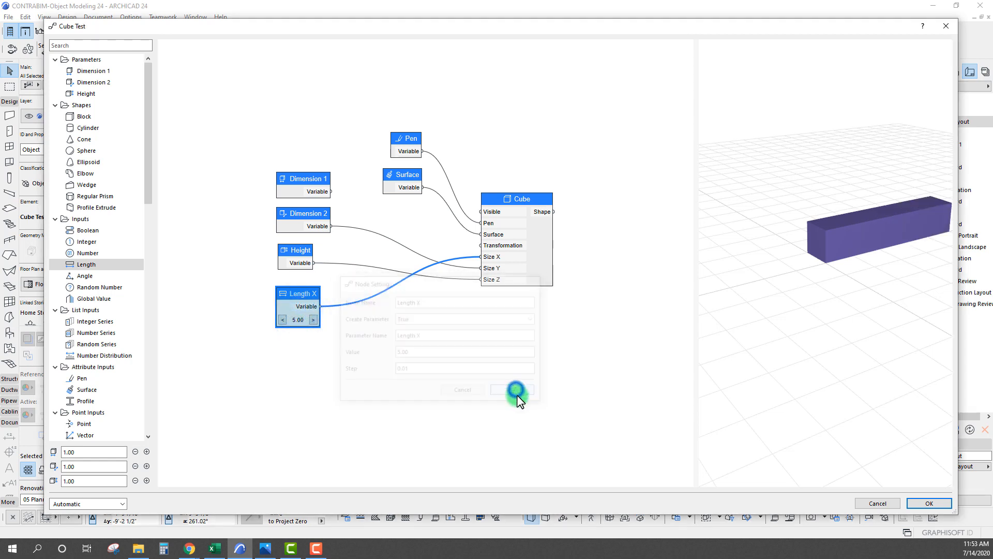
{"action": "left_click_drag", "start_coordinate": [770, 317], "coordinate": [665, 304]}
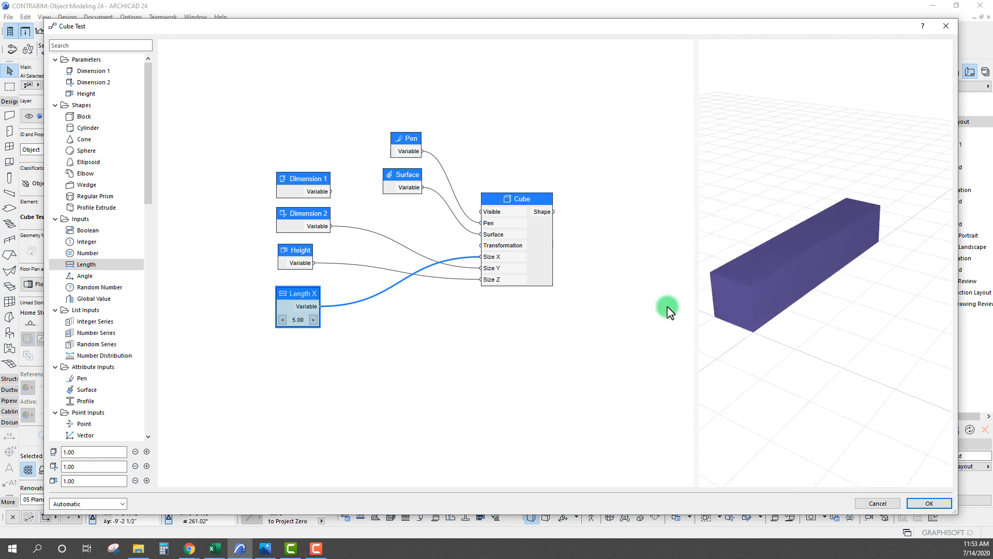
- Review the Length X node's settings and close them with the values kept
{"action": "left_click", "coordinate": [350, 411]}
{"action": "left_click", "coordinate": [298, 306]}
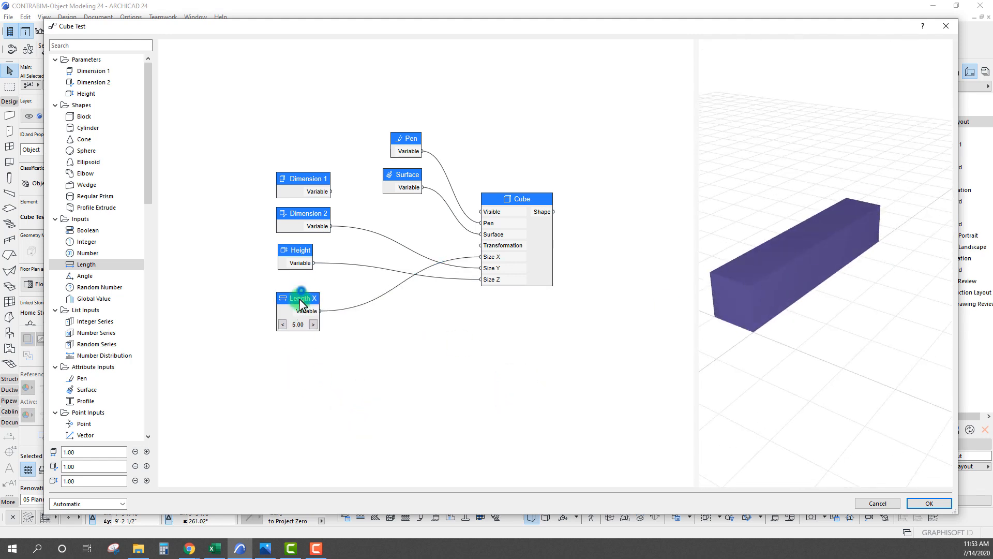
{"action": "left_click", "coordinate": [281, 301]}
{"action": "double_click", "coordinate": [300, 297]}
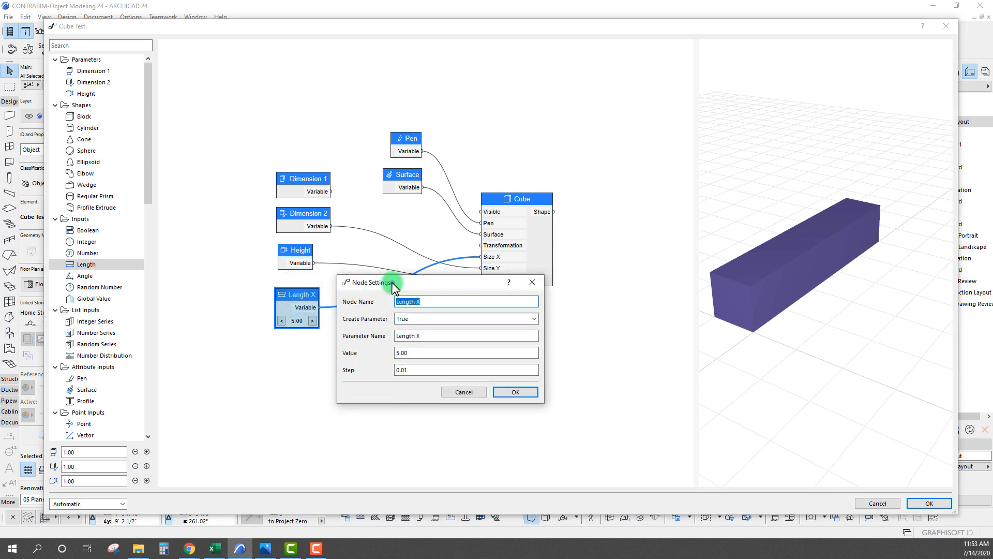
{"action": "left_click_drag", "start_coordinate": [393, 283], "coordinate": [373, 263]}
{"action": "left_click", "coordinate": [489, 371]}
- Check the Dimension 1, Dimension 2 and Height nodes and move the Length X node closer beneath Height
{"action": "left_click", "coordinate": [299, 182]}
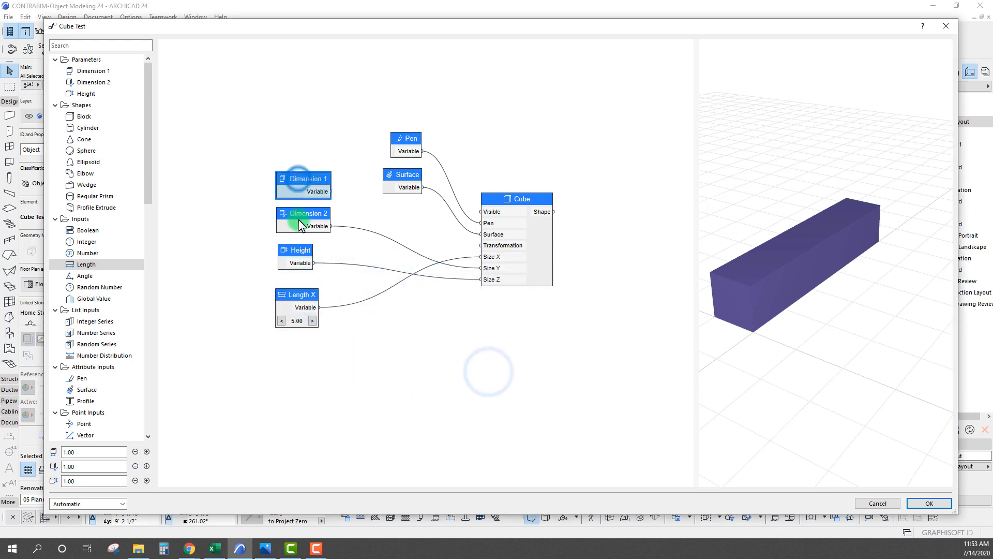
{"action": "left_click", "coordinate": [300, 214]}
{"action": "left_click", "coordinate": [296, 239]}
{"action": "left_click", "coordinate": [307, 177]}
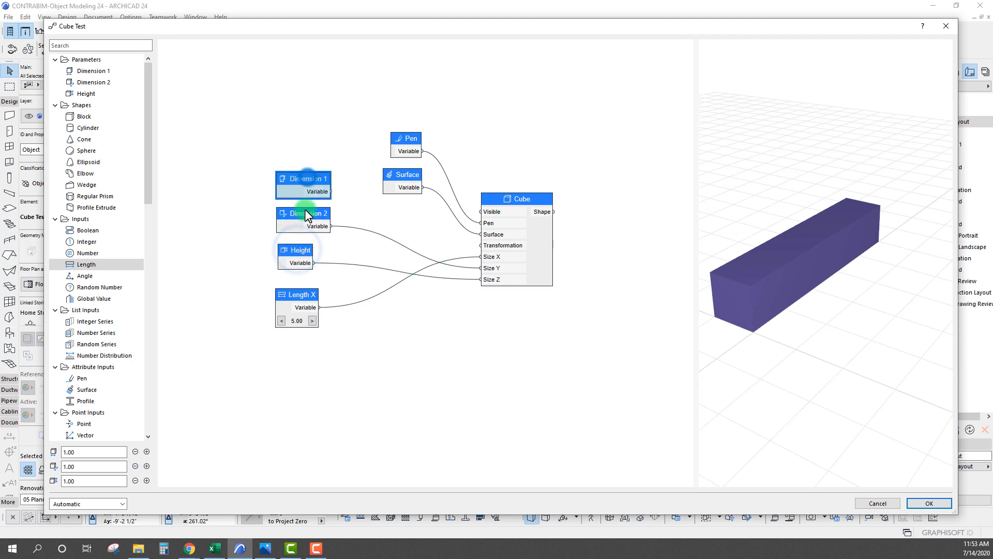
{"action": "left_click", "coordinate": [306, 213]}
{"action": "left_click", "coordinate": [295, 249]}
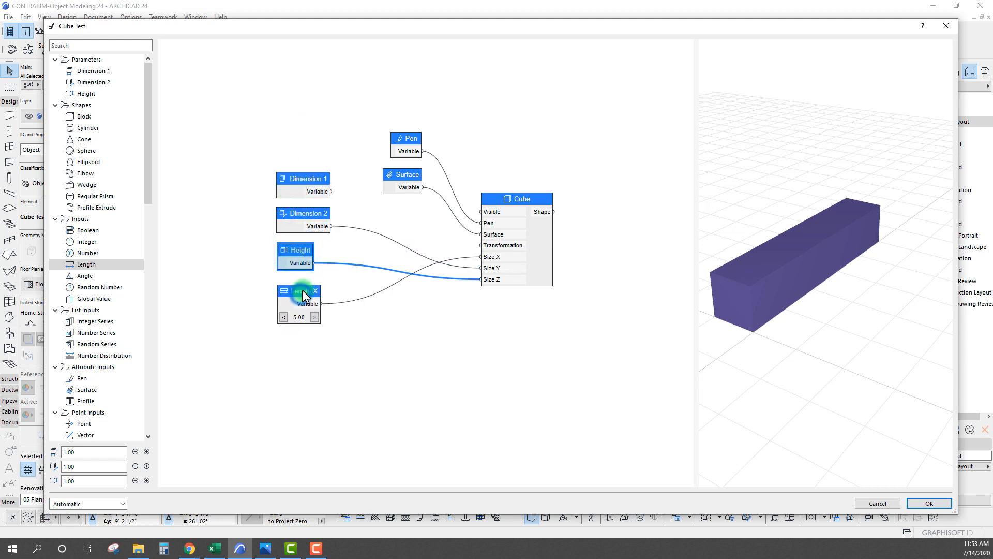
{"action": "left_click_drag", "start_coordinate": [303, 292], "coordinate": [303, 285]}
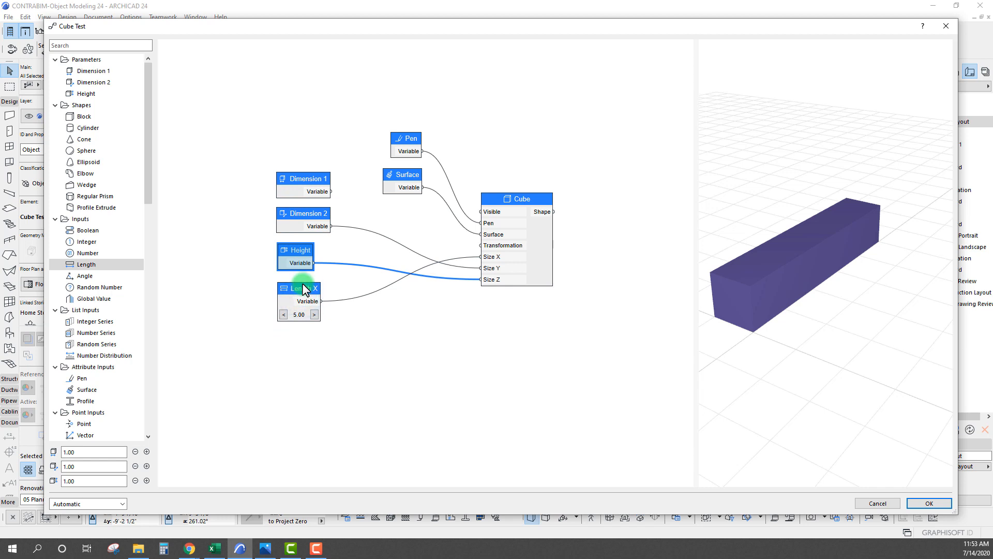
- Look through the node library's categories, from the inputs and transformations down to Maths, Trigonometry, Solid Operations and Extras
{"action": "scroll", "coordinate": [100, 281], "scroll_direction": "down", "scroll_amount": 2}
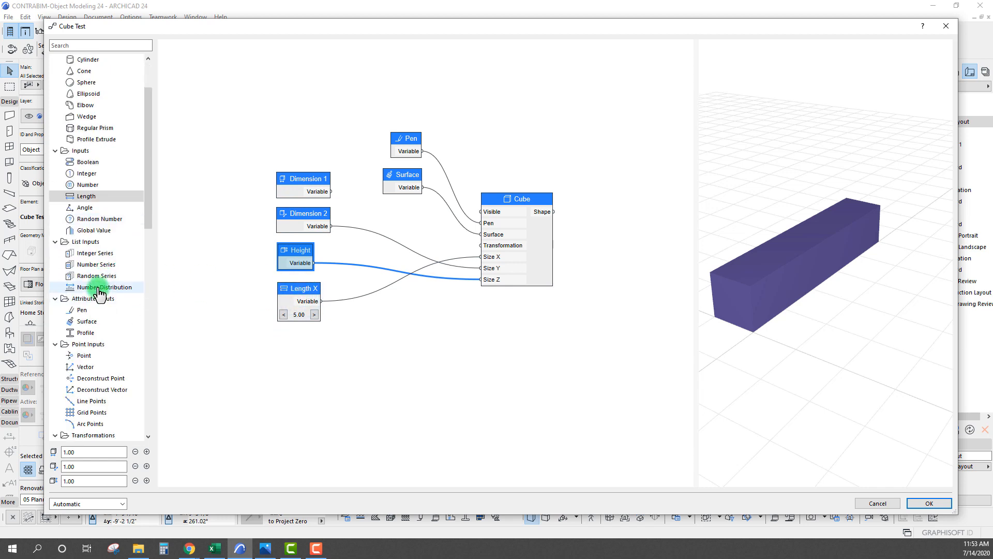
{"action": "scroll", "coordinate": [118, 278], "scroll_direction": "down", "scroll_amount": 2}
{"action": "scroll", "coordinate": [117, 285], "scroll_direction": "down", "scroll_amount": 3}
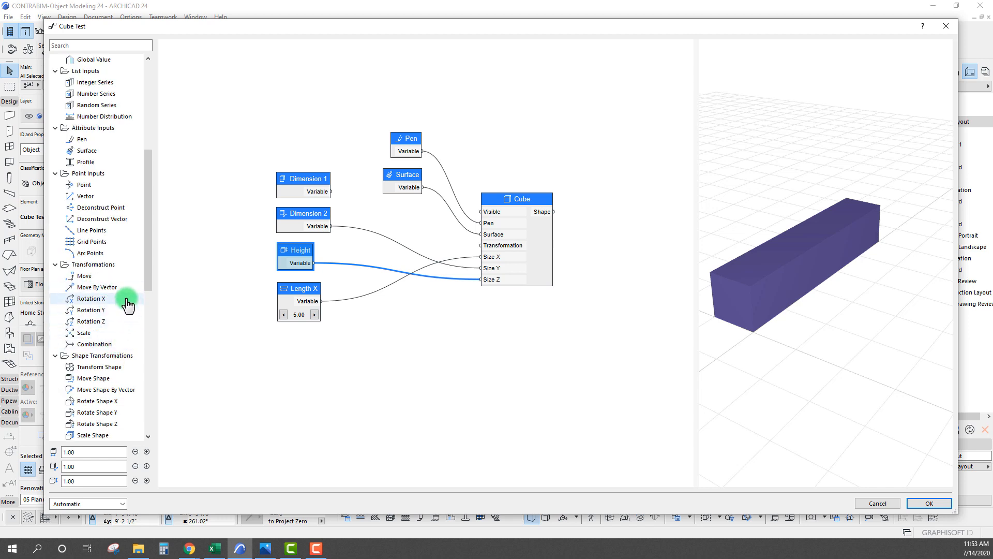
{"action": "left_click_drag", "start_coordinate": [147, 262], "coordinate": [144, 331]}
{"action": "left_click_drag", "start_coordinate": [144, 263], "coordinate": [144, 287]}
{"action": "left_click", "coordinate": [95, 231]}
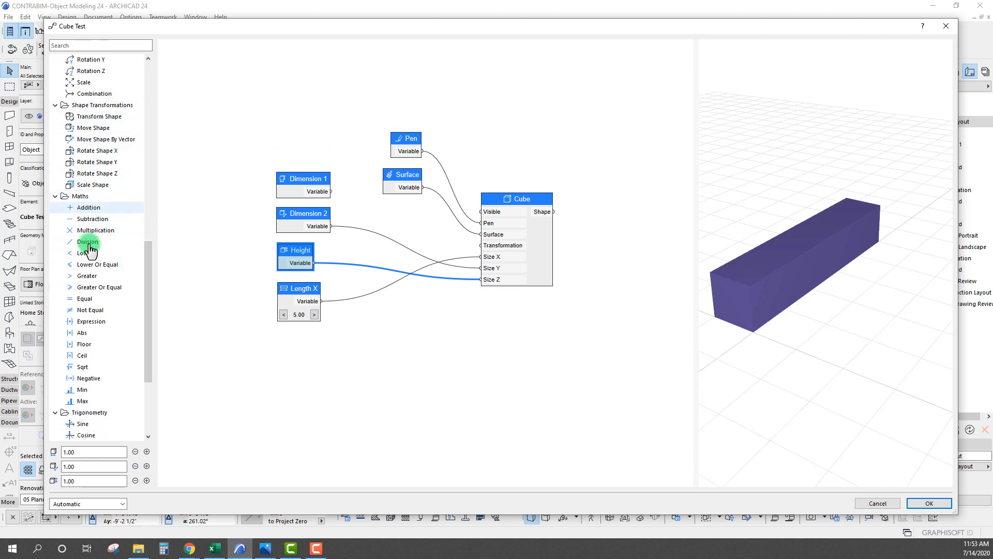
{"action": "left_click_drag", "start_coordinate": [148, 298], "coordinate": [145, 352]}
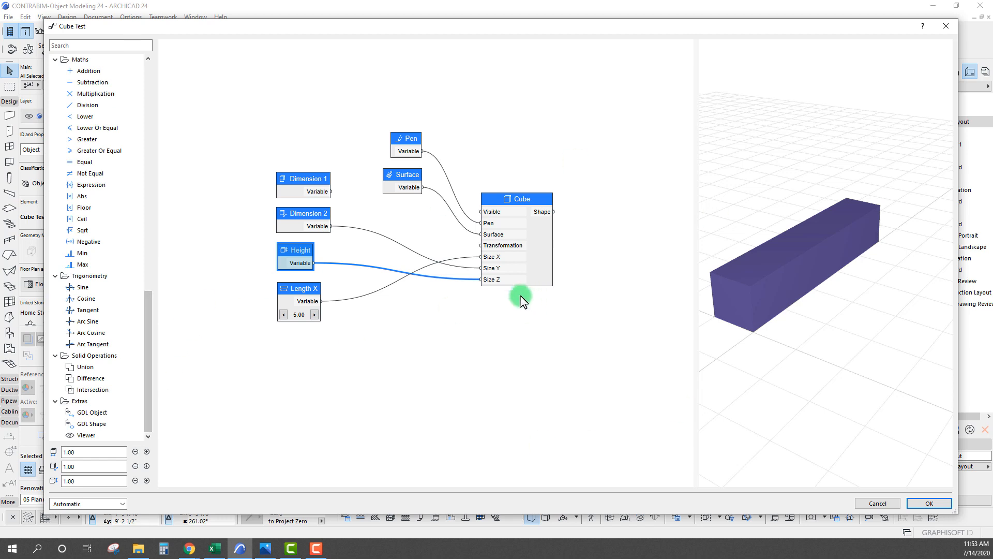
{"action": "middle_click_drag", "start_coordinate": [521, 295], "coordinate": [499, 316]}
{"action": "left_click_drag", "start_coordinate": [147, 314], "coordinate": [202, 24]}
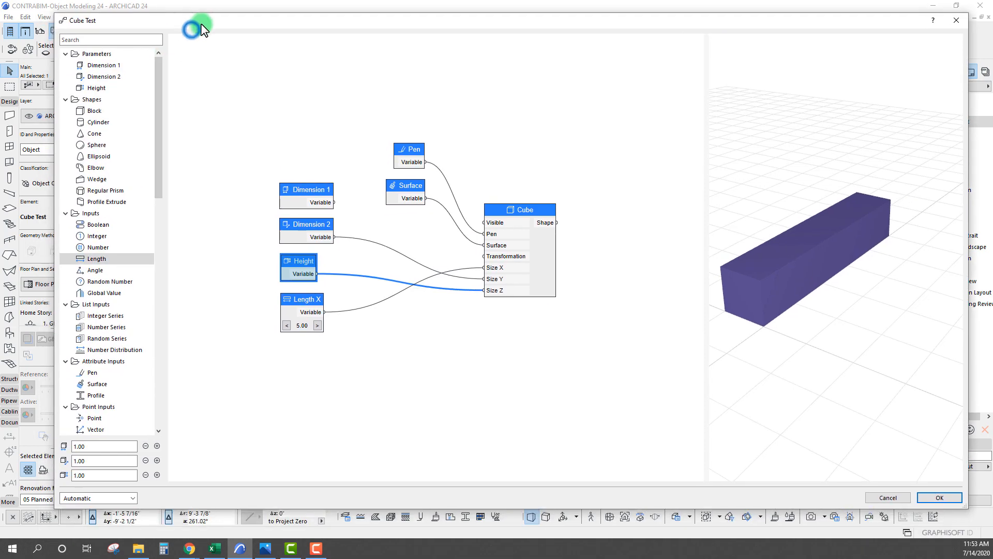
- Save the edited Cube Test object to the Embedded Library and inspect the updated brick block in 3D
{"action": "left_click", "coordinate": [926, 496]}
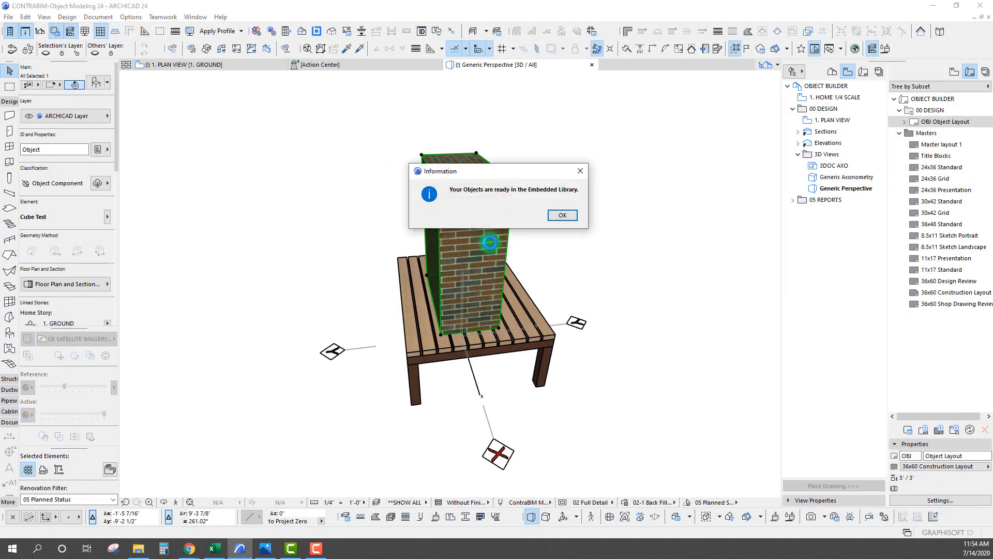
{"action": "left_click", "coordinate": [564, 216]}
{"action": "scroll", "coordinate": [448, 270], "scroll_direction": "down", "scroll_amount": 4}
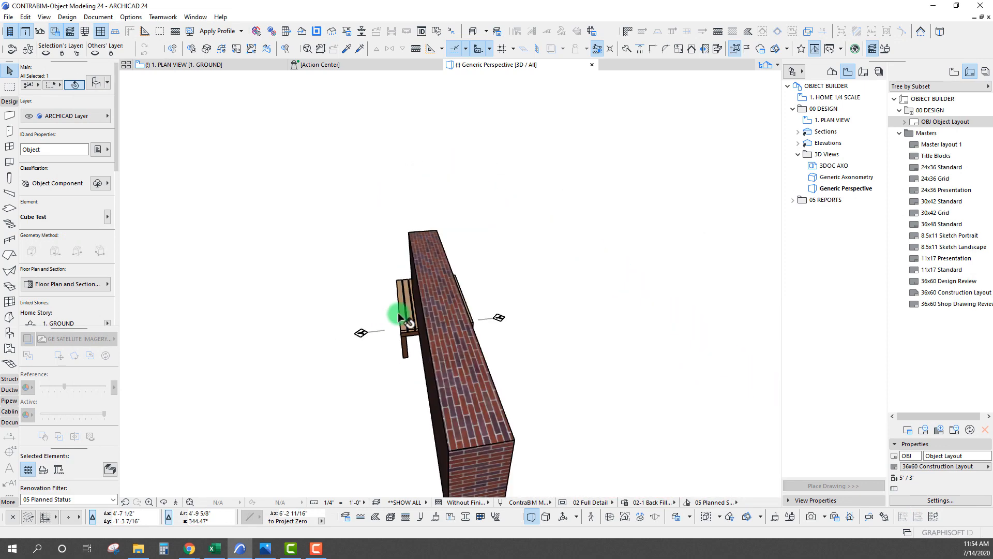
{"action": "middle_click_drag", "start_coordinate": [398, 312], "coordinate": [490, 297], "text": "shift"}
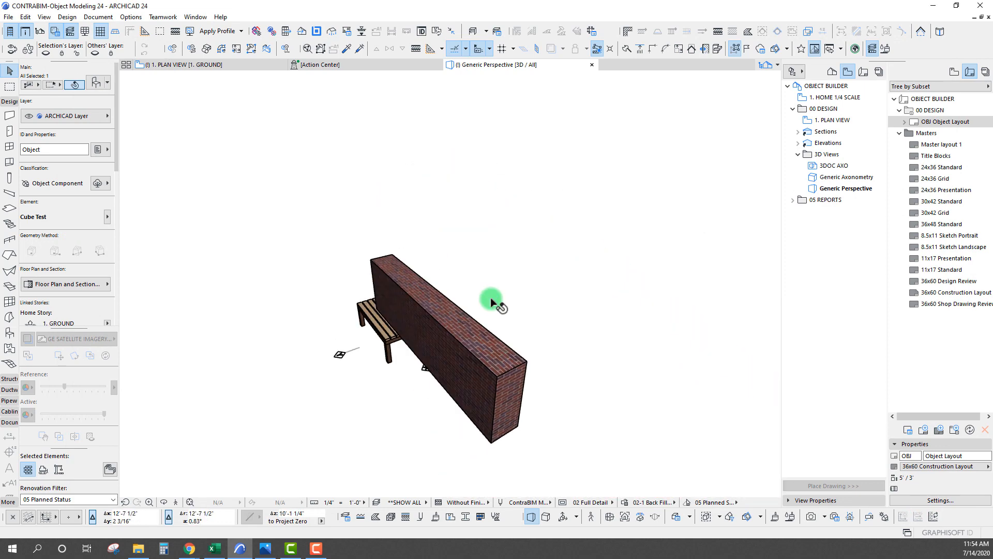
- In the block's object settings, set the custom Length X parameter to 4' and the first dimension to 6'
{"action": "left_click", "coordinate": [96, 83]}
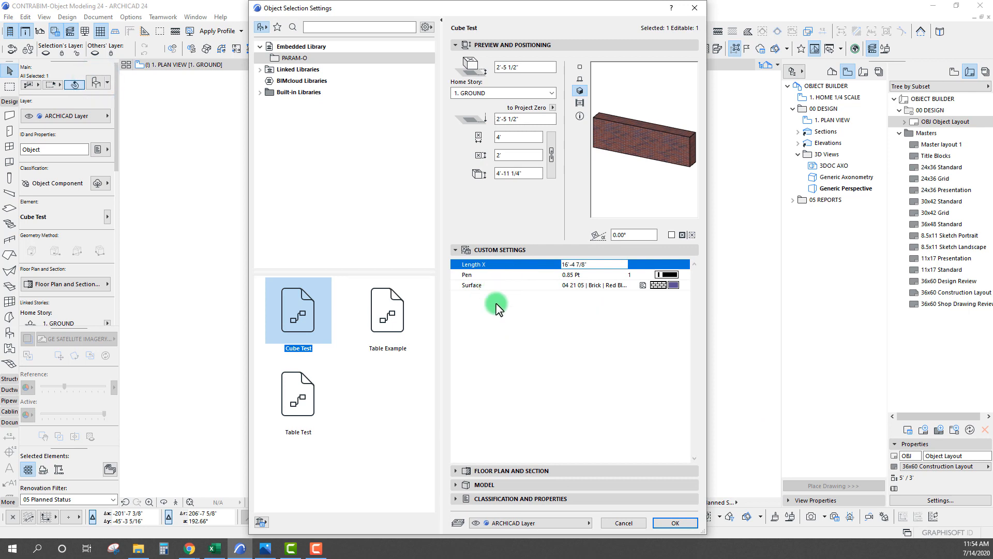
{"action": "left_click", "coordinate": [489, 272]}
{"action": "left_click", "coordinate": [590, 264]}
{"action": "type", "text": "4'"}
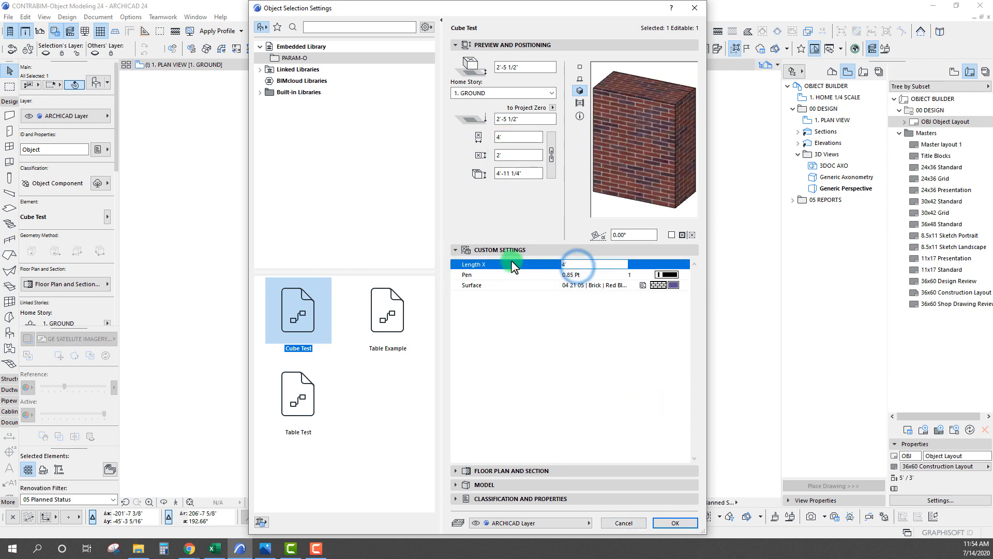
{"action": "left_click", "coordinate": [519, 136]}
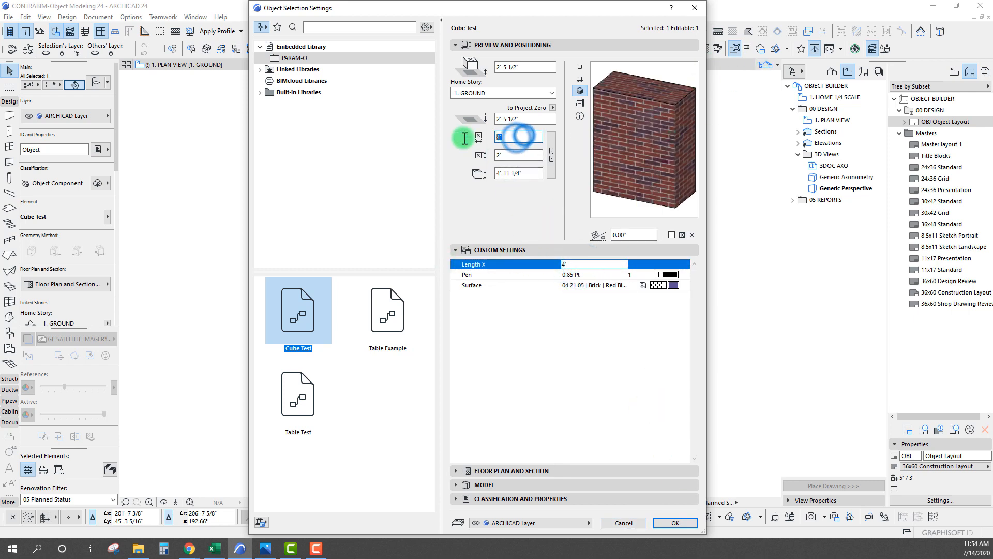
{"action": "type", "text": "6"}
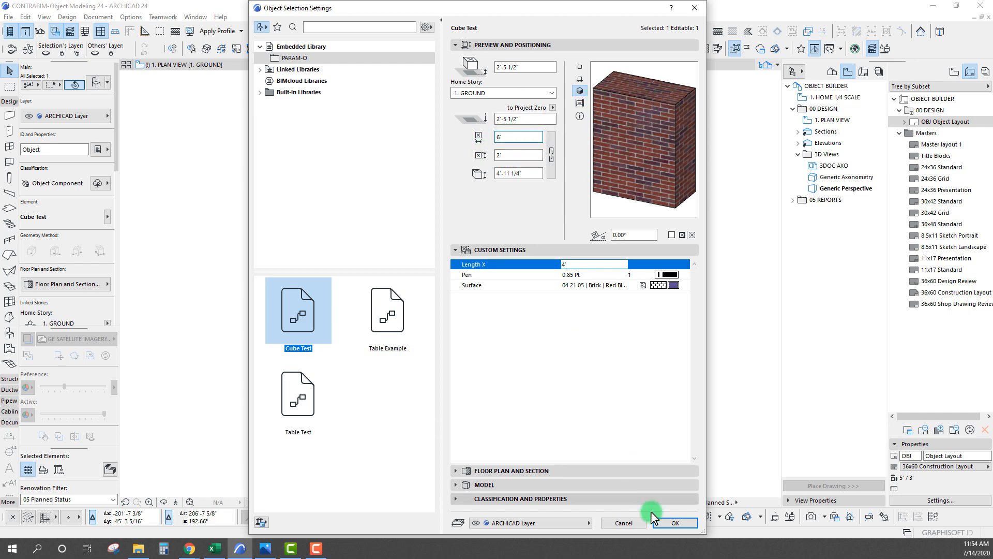
{"action": "left_click", "coordinate": [675, 521]}
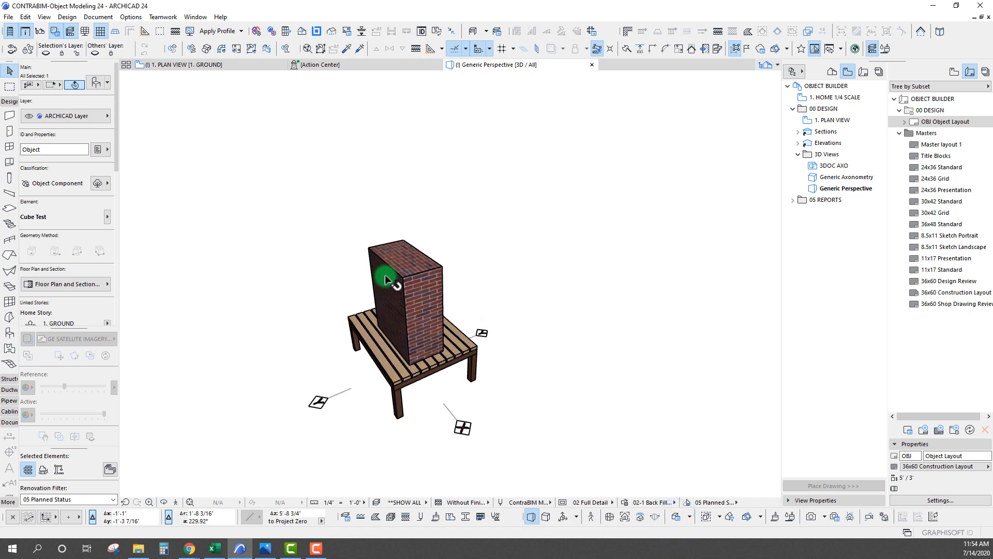
- Delete the brick block standing on the table and select the table
{"action": "left_click_drag", "start_coordinate": [518, 263], "coordinate": [398, 264]}
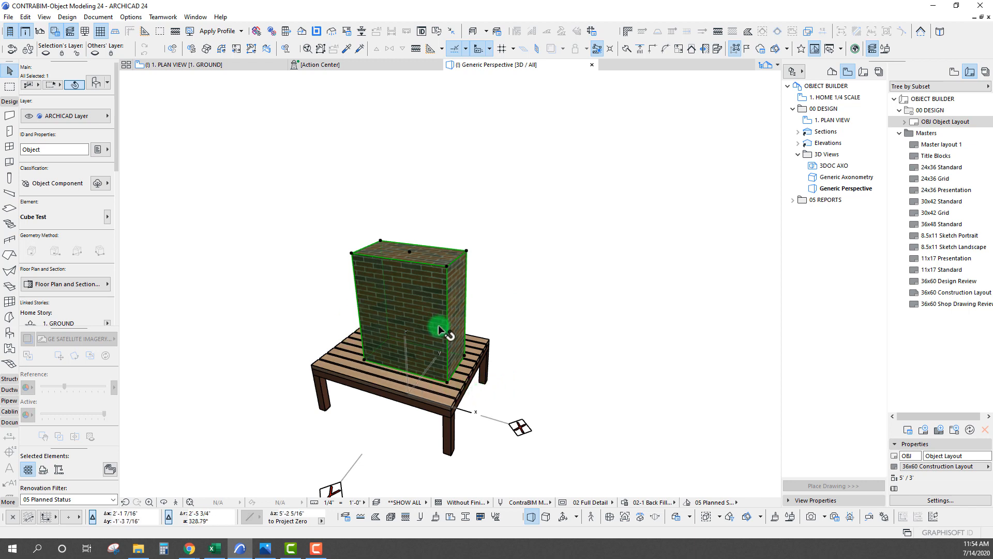
{"action": "mouse_move", "coordinate": [438, 325]}
{"action": "left_mouse_down"}
{"action": "mouse_move", "coordinate": [412, 248]}
{"action": "mouse_move", "coordinate": [355, 313]}
{"action": "mouse_move", "coordinate": [394, 311]}
{"action": "mouse_move", "coordinate": [467, 355]}
{"action": "mouse_move", "coordinate": [425, 331]}
{"action": "left_mouse_up"}
{"action": "key", "text": "Delete"}
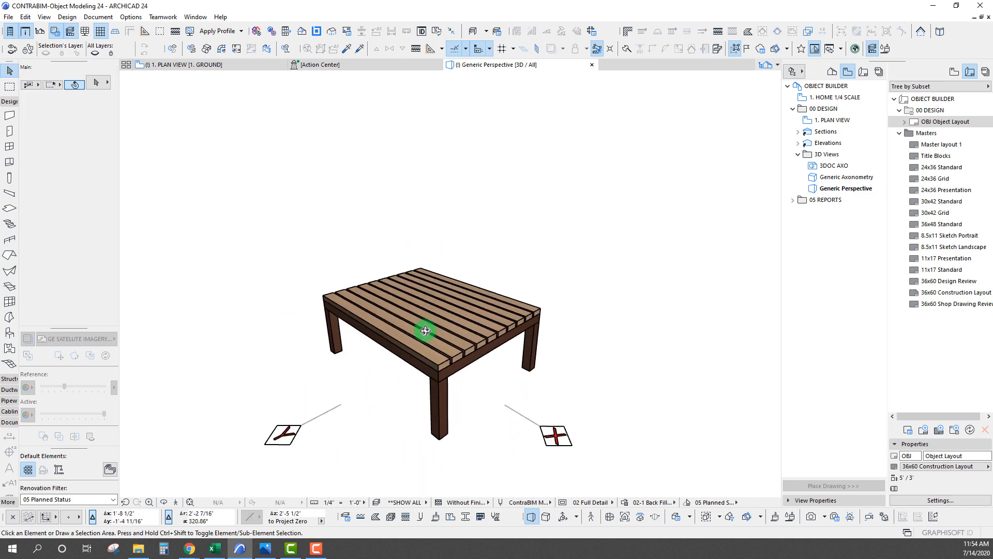
{"action": "left_click", "coordinate": [441, 362]}
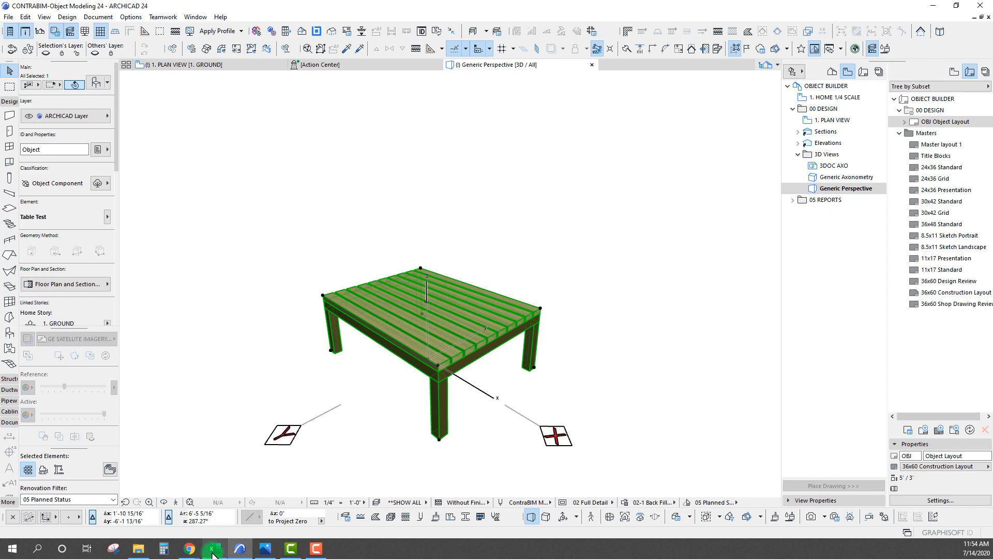
- Switch to the browser and look over the example images on the PARAM-O download page
{"action": "mouse_move", "coordinate": [189, 549]}
{"action": "left_click", "coordinate": [254, 505]}
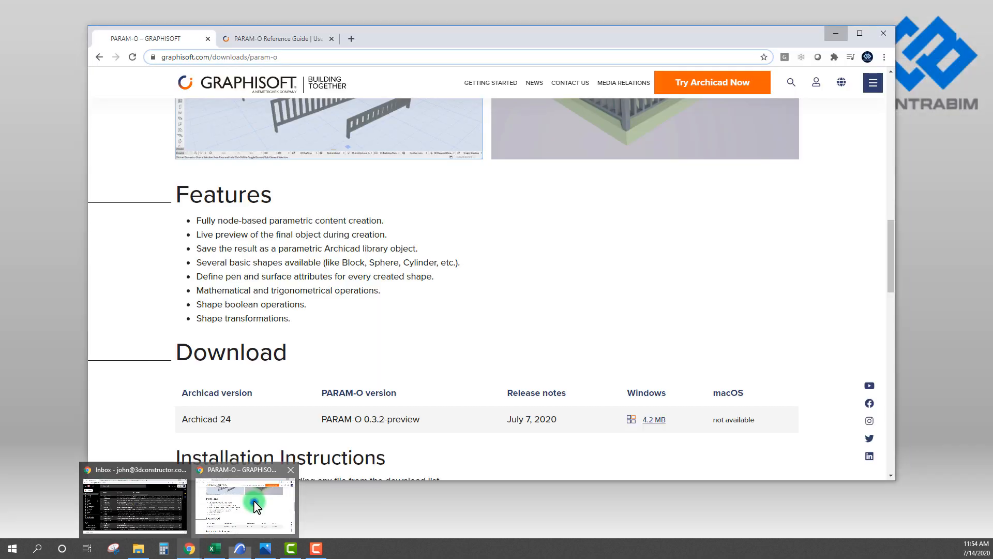
{"action": "scroll", "coordinate": [594, 195], "scroll_direction": "up", "scroll_amount": 10}
{"action": "scroll", "coordinate": [585, 189], "scroll_direction": "down", "scroll_amount": 5}
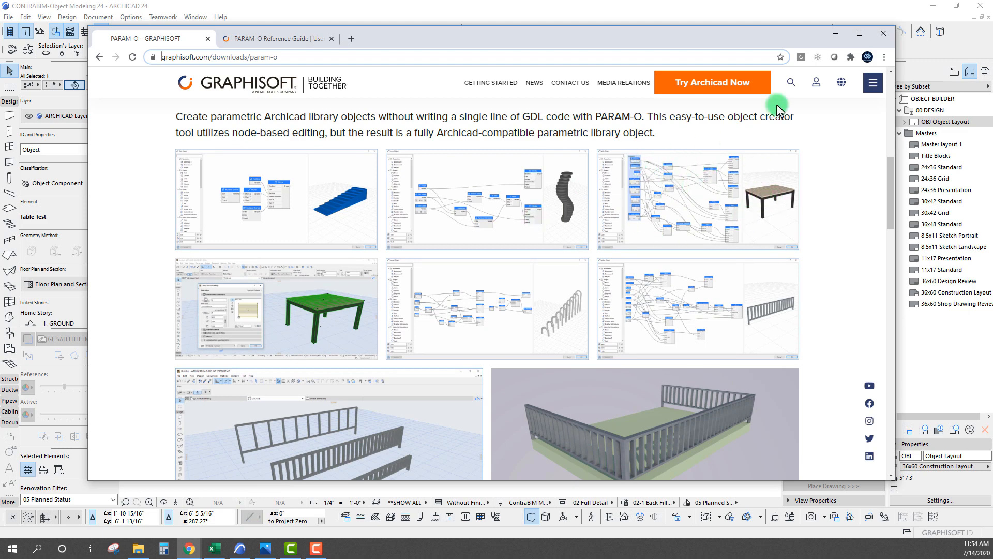
{"action": "left_click_drag", "start_coordinate": [803, 45], "coordinate": [802, 46]}
- Look at the table node-graph image in Photos, and minimise it and the browser to return to ARCHICAD
{"action": "left_click", "coordinate": [264, 547]}
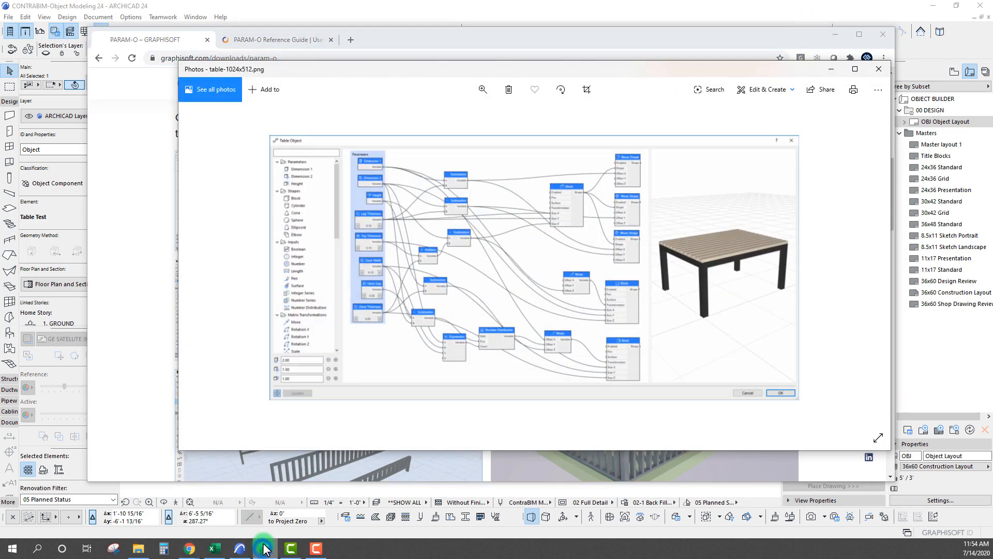
{"action": "left_click_drag", "start_coordinate": [574, 69], "coordinate": [550, 65]}
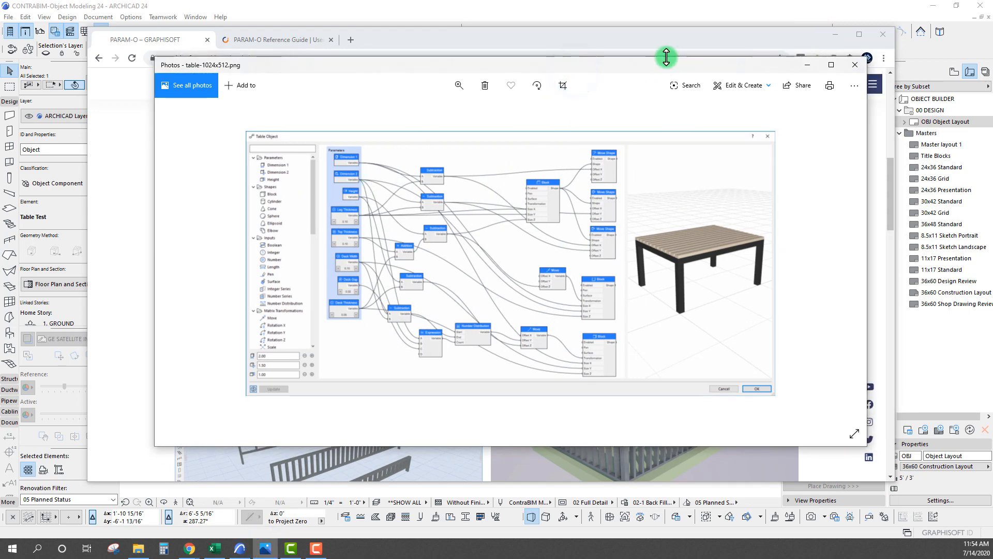
{"action": "left_click_drag", "start_coordinate": [666, 57], "coordinate": [678, 87]}
{"action": "left_click", "coordinate": [792, 90]}
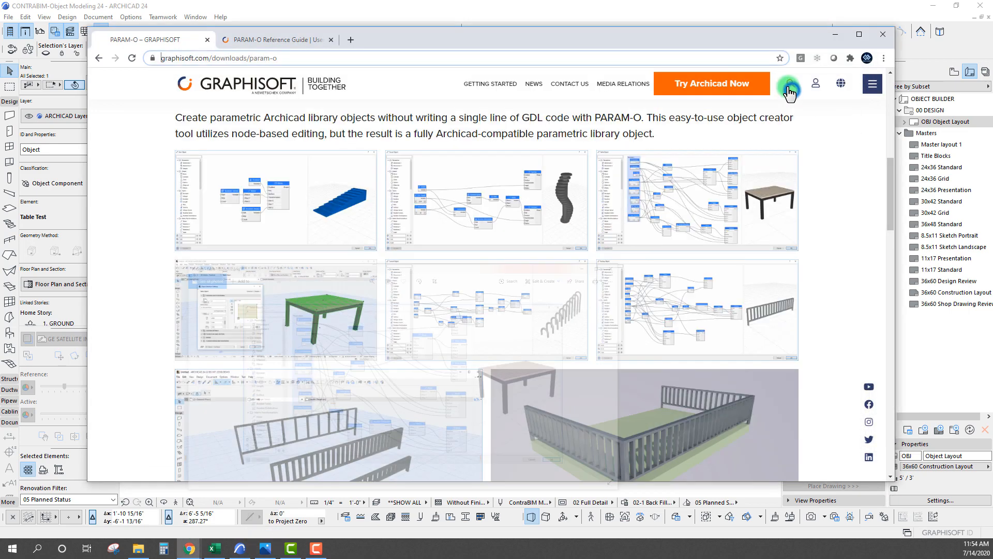
{"action": "left_click", "coordinate": [835, 34]}
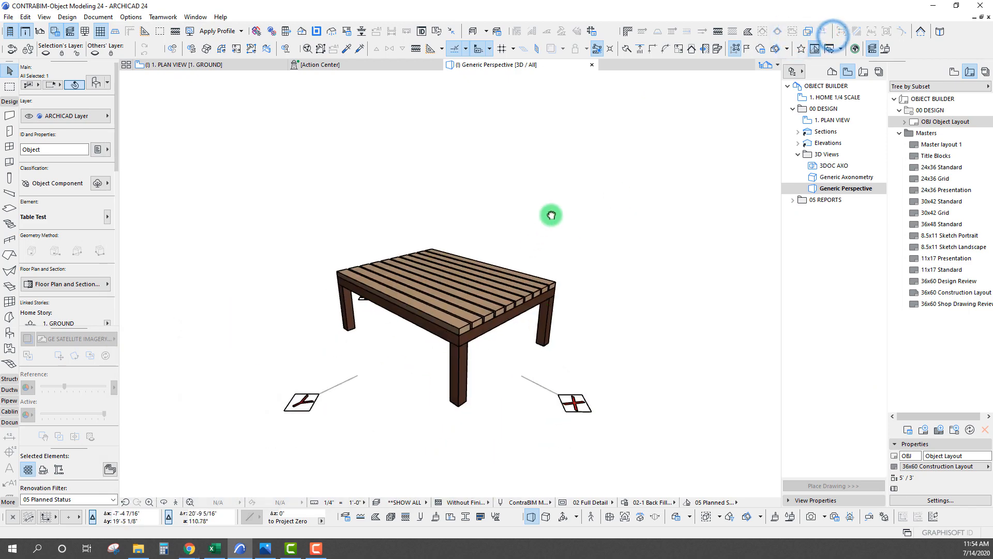
- Open the selected Table Test object in the PARAM-O editor and enlarge the editor window
{"action": "scroll", "coordinate": [472, 318], "scroll_direction": "up", "scroll_amount": 4}
{"action": "mouse_move", "coordinate": [479, 311]}
{"action": "middle_mouse_down"}
{"action": "mouse_move", "coordinate": [493, 281]}
{"action": "mouse_move", "coordinate": [482, 301]}
{"action": "middle_mouse_up"}
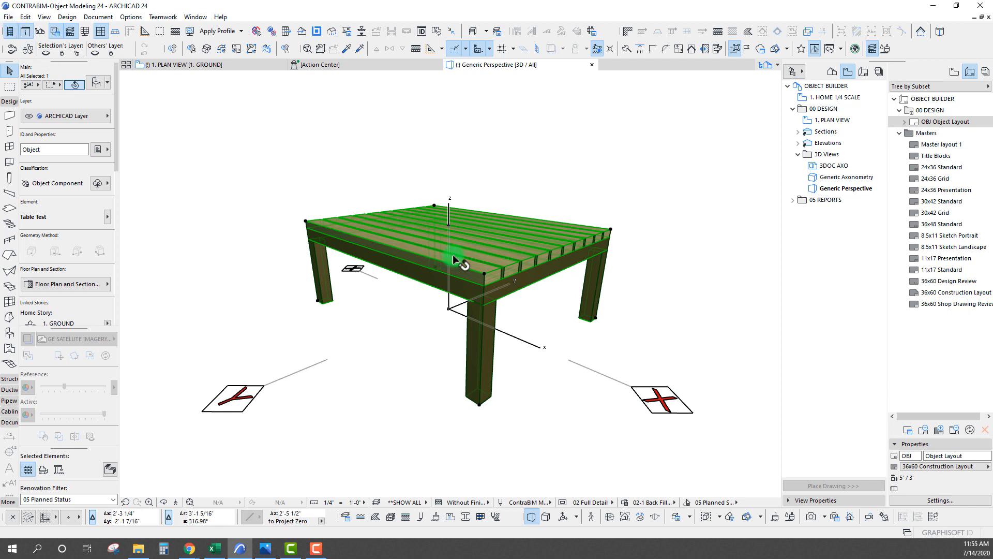
{"action": "left_click", "coordinate": [8, 16]}
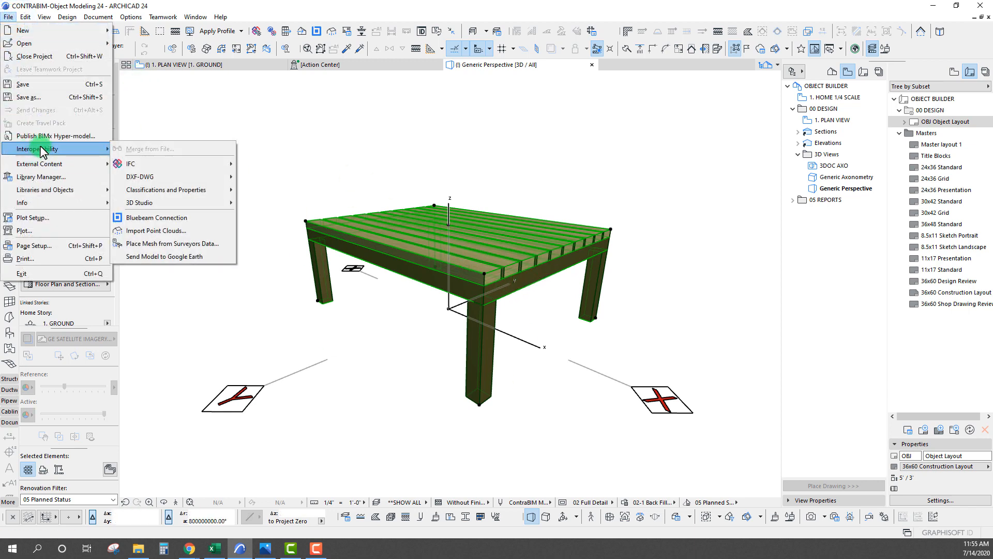
{"action": "mouse_move", "coordinate": [49, 191]}
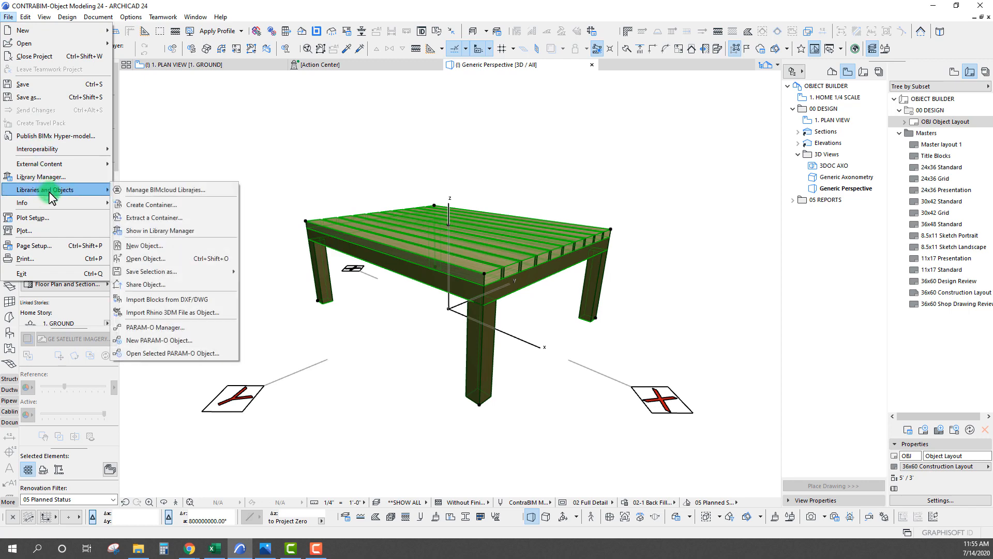
{"action": "left_click", "coordinate": [173, 353]}
{"action": "left_click_drag", "start_coordinate": [432, 20], "coordinate": [400, 15]}
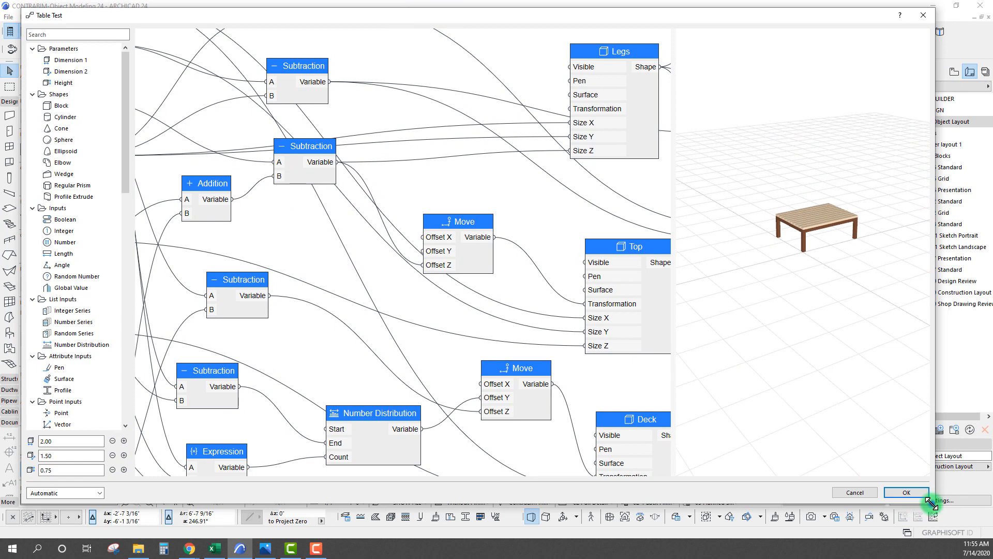
{"action": "left_click_drag", "start_coordinate": [931, 503], "coordinate": [980, 535]}
- Examine the table's full node network from parameters to shapes, along with its 3D preview
{"action": "middle_click_drag", "start_coordinate": [483, 325], "coordinate": [470, 277]}
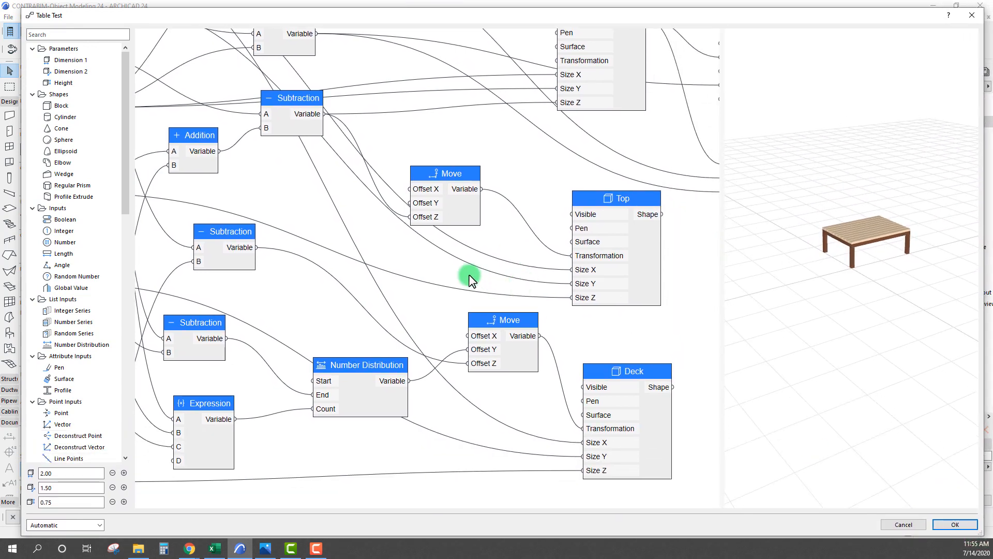
{"action": "scroll", "coordinate": [470, 279], "scroll_direction": "down", "scroll_amount": 5}
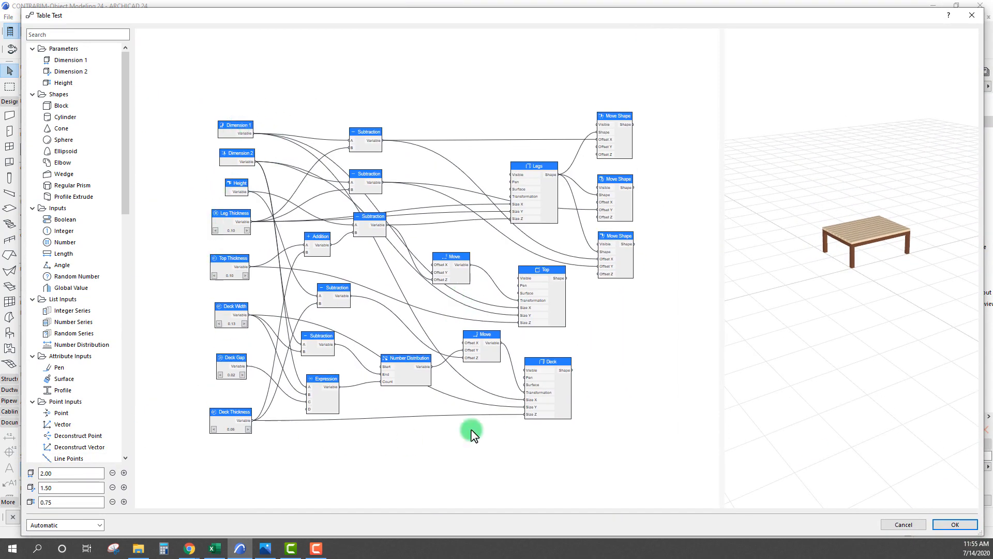
{"action": "mouse_move", "coordinate": [516, 408]}
{"action": "middle_mouse_down"}
{"action": "mouse_move", "coordinate": [510, 422]}
{"action": "mouse_move", "coordinate": [519, 402]}
{"action": "middle_mouse_up"}
{"action": "scroll", "coordinate": [465, 355], "scroll_direction": "up", "scroll_amount": 1}
{"action": "middle_click_drag", "start_coordinate": [460, 347], "coordinate": [460, 362]}
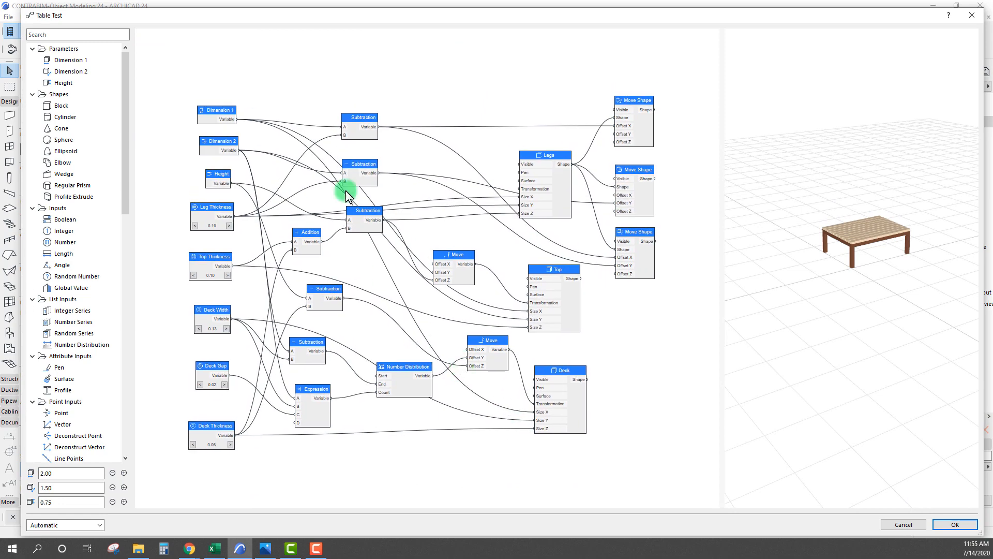
{"action": "middle_click_drag", "start_coordinate": [479, 253], "coordinate": [472, 245]}
{"action": "scroll", "coordinate": [471, 240], "scroll_direction": "up", "scroll_amount": 1}
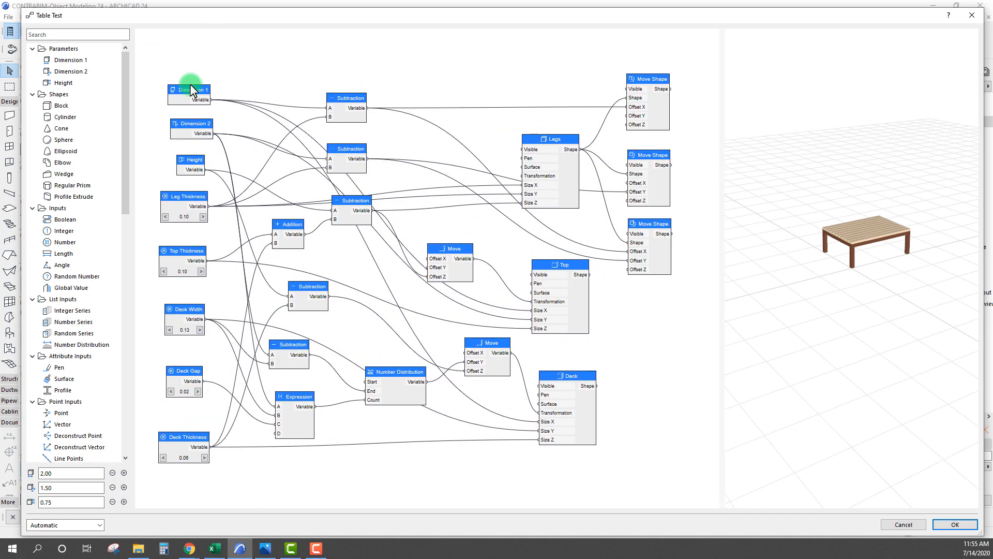
{"action": "left_click_drag", "start_coordinate": [191, 89], "coordinate": [191, 85]}
{"action": "scroll", "coordinate": [849, 274], "scroll_direction": "up", "scroll_amount": 5}
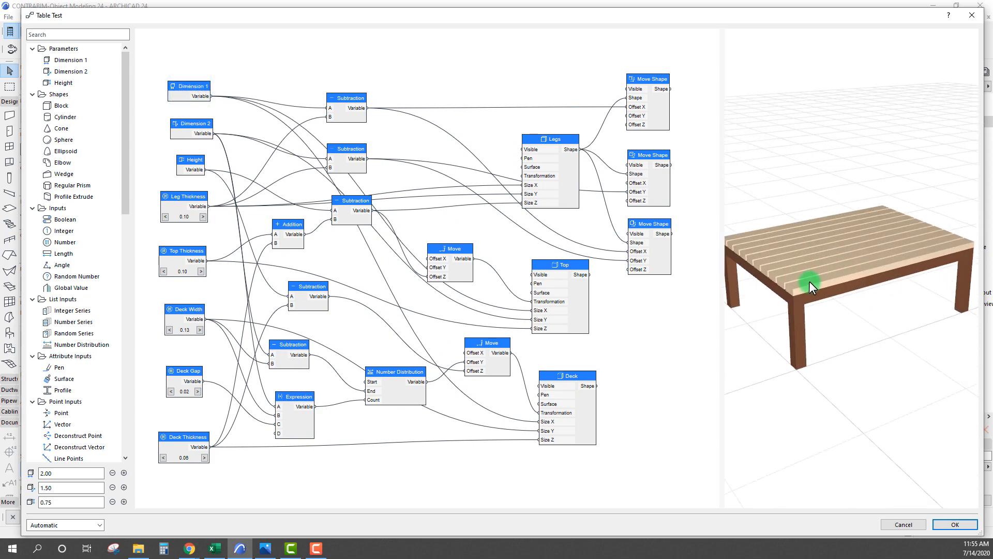
{"action": "mouse_move", "coordinate": [810, 280]}
{"action": "left_mouse_down"}
{"action": "mouse_move", "coordinate": [838, 281]}
{"action": "mouse_move", "coordinate": [823, 280]}
{"action": "mouse_move", "coordinate": [848, 268]}
{"action": "mouse_move", "coordinate": [831, 273]}
{"action": "mouse_move", "coordinate": [839, 267]}
{"action": "left_mouse_up"}
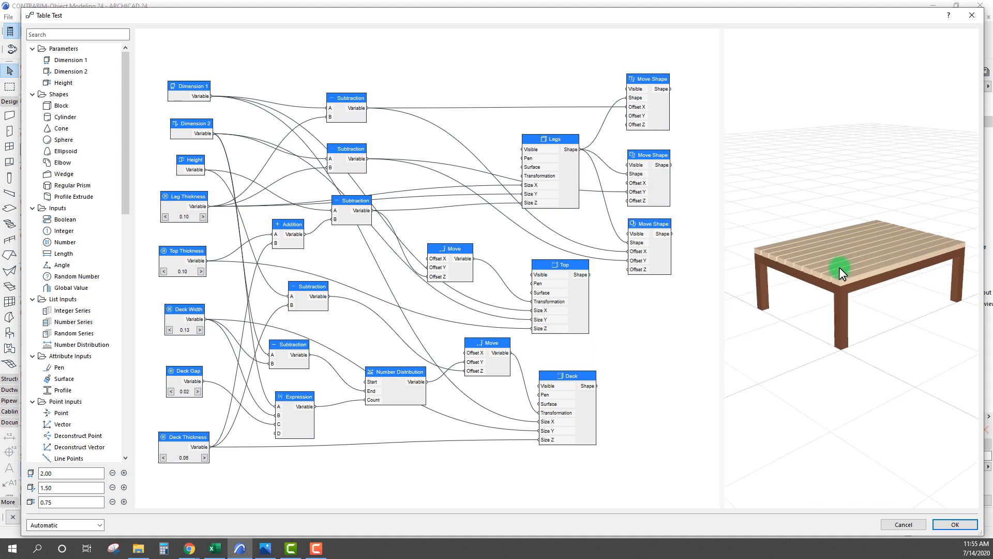
- Line up the Dimension 1, Dimension 2 and Height nodes and highlight the connections of each one
{"action": "left_click", "coordinate": [203, 100]}
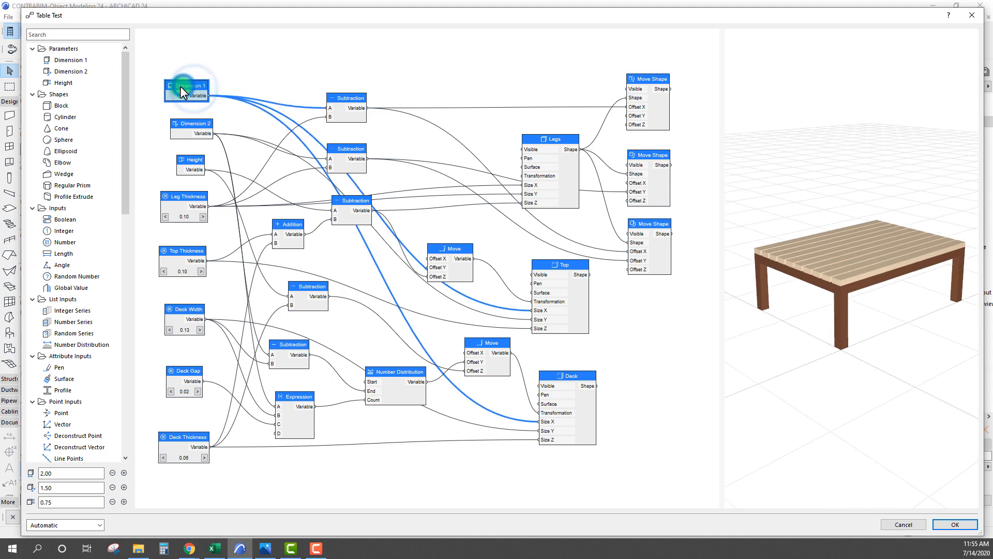
{"action": "left_click_drag", "start_coordinate": [189, 120], "coordinate": [182, 118]}
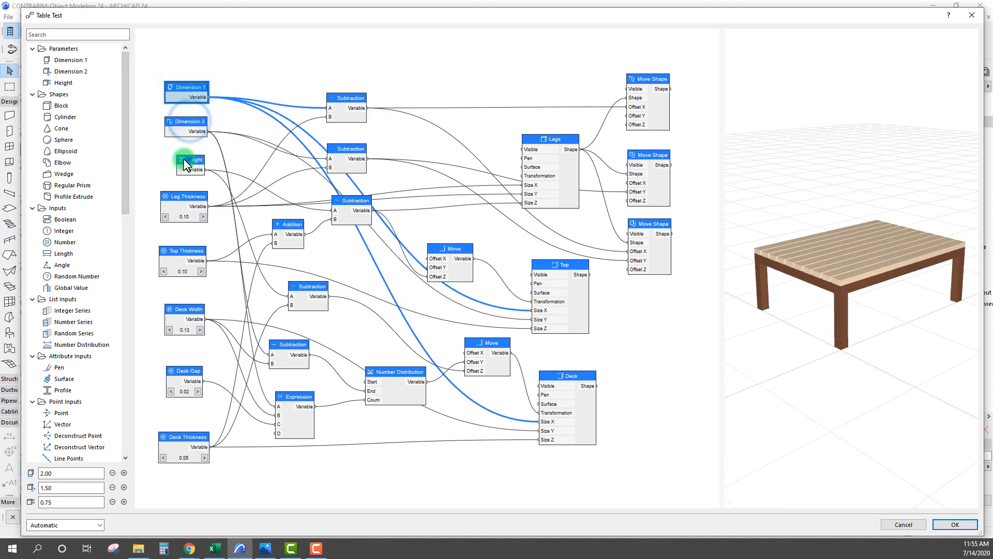
{"action": "left_click_drag", "start_coordinate": [188, 157], "coordinate": [180, 152]}
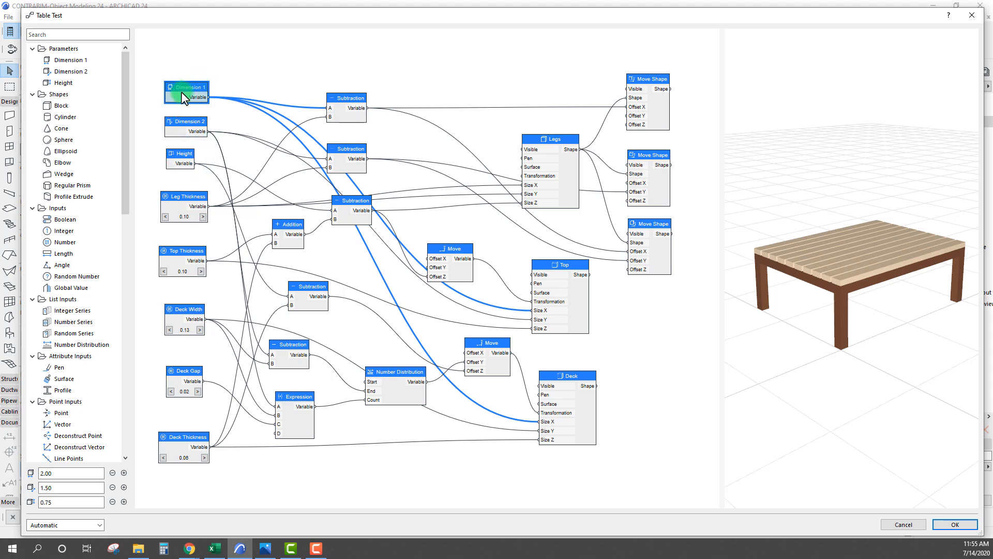
{"action": "left_click", "coordinate": [182, 119]}
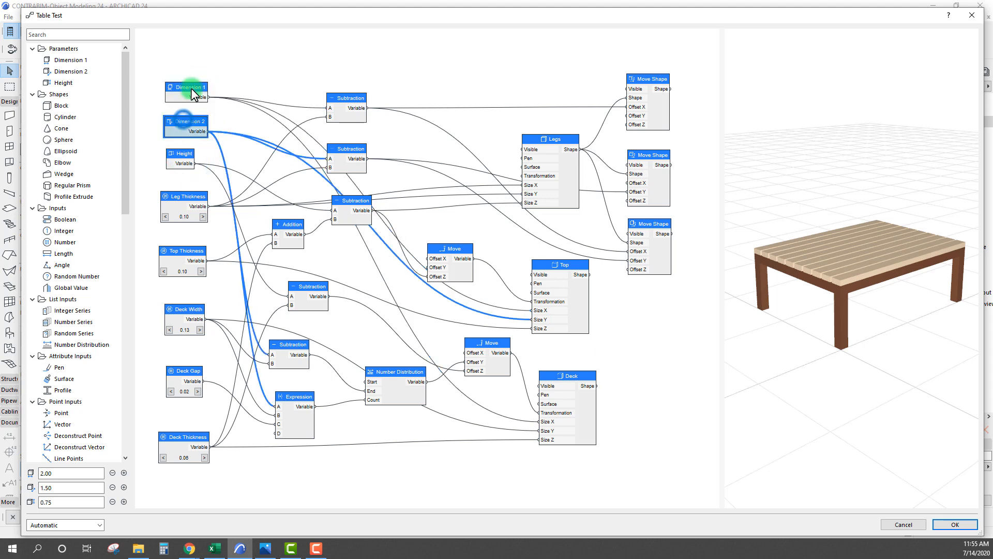
{"action": "left_click", "coordinate": [191, 85]}
{"action": "left_click", "coordinate": [187, 118]}
{"action": "left_click", "coordinate": [182, 155]}
- Set the table's first dimension to 3 and its second dimension to 2, checking the 3D preview
{"action": "left_click", "coordinate": [69, 474]}
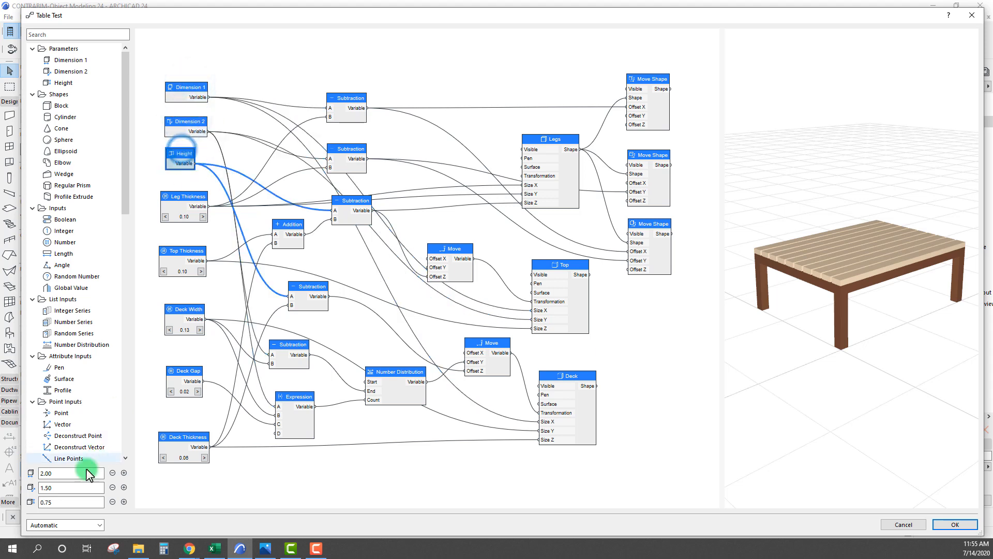
{"action": "left_click_drag", "start_coordinate": [63, 475], "coordinate": [13, 475]}
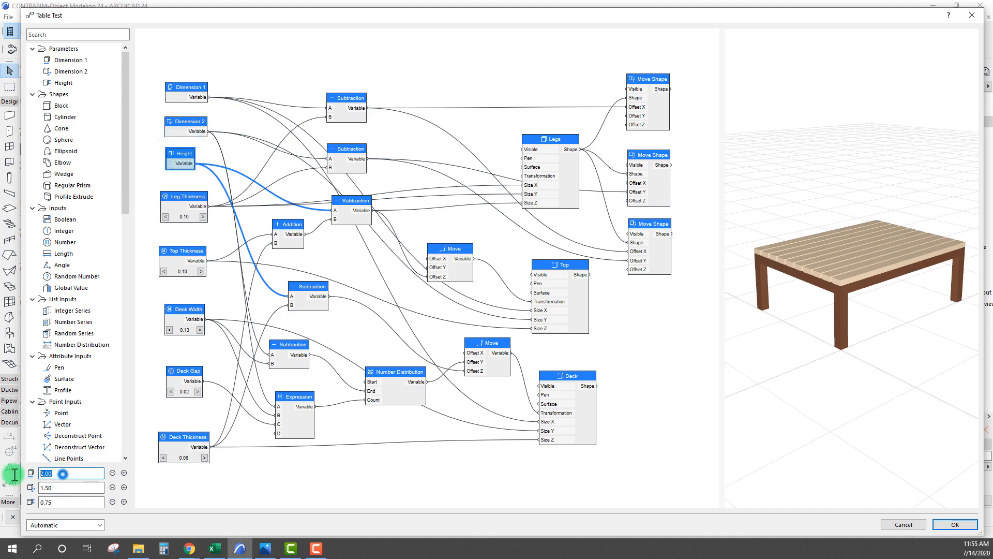
{"action": "left_click", "coordinate": [236, 496]}
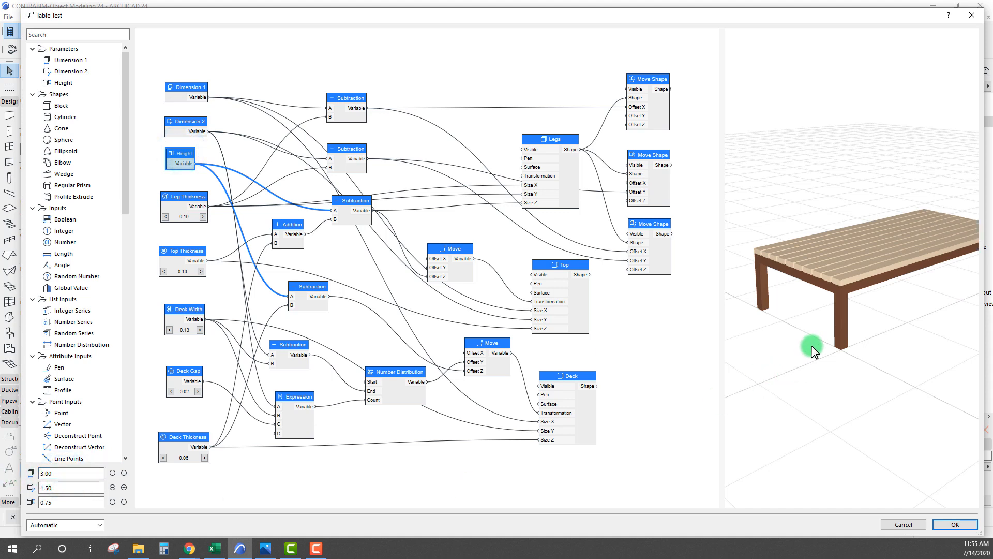
{"action": "scroll", "coordinate": [812, 347], "scroll_direction": "down", "scroll_amount": 3}
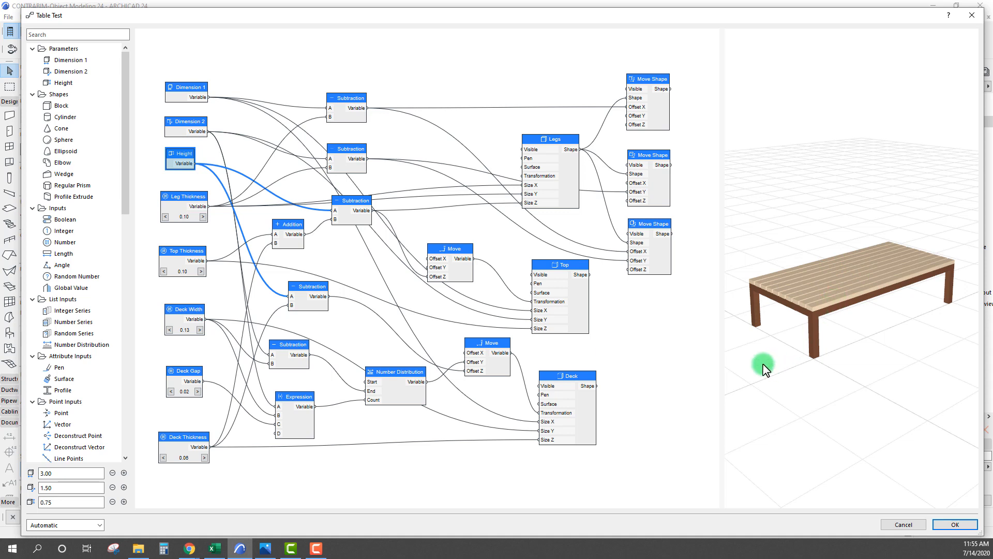
{"action": "left_click_drag", "start_coordinate": [42, 489], "coordinate": [37, 487]}
{"action": "type", "text": "2"}
{"action": "key", "text": "Return"}
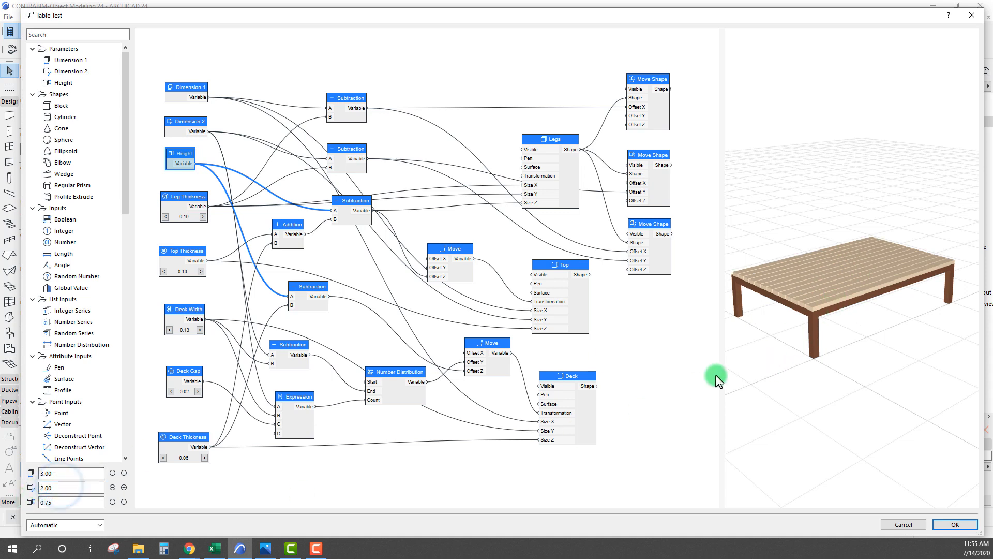
{"action": "middle_click_drag", "start_coordinate": [843, 342], "coordinate": [820, 282]}
- Set the table's second dimension to 3 and inspect the deck boards in the preview
{"action": "left_click_drag", "start_coordinate": [70, 486], "coordinate": [19, 490]}
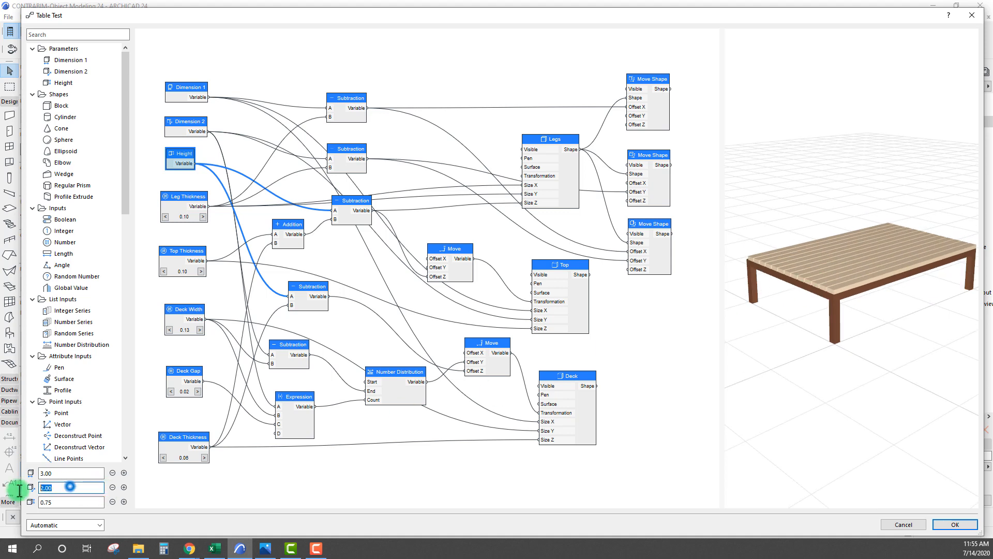
{"action": "middle_click_drag", "start_coordinate": [800, 395], "coordinate": [679, 325]}
{"action": "type", "text": "3"}
{"action": "key", "text": "Tab"}
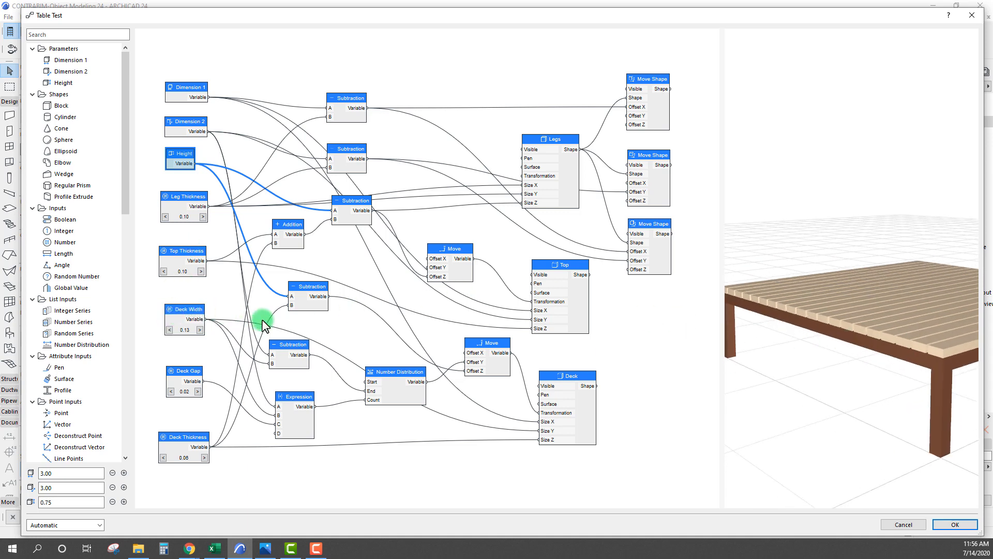
{"action": "middle_click_drag", "start_coordinate": [772, 323], "coordinate": [853, 374], "text": "shift"}
- Shift the Top Thickness and Leg Thickness nodes slightly within the parameter column
{"action": "left_click_drag", "start_coordinate": [181, 257], "coordinate": [182, 255]}
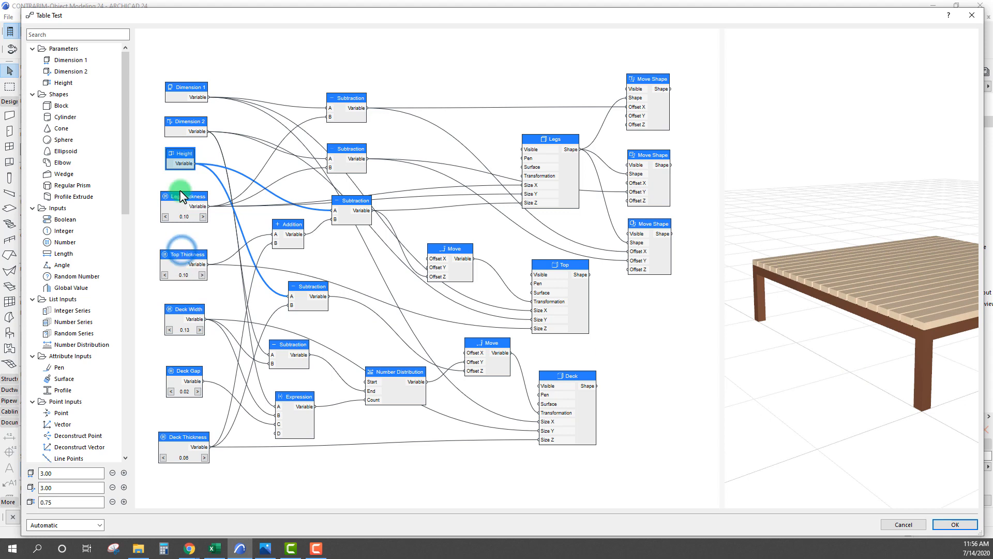
{"action": "left_click_drag", "start_coordinate": [184, 197], "coordinate": [182, 197]}
{"action": "middle_click_drag", "start_coordinate": [750, 305], "coordinate": [839, 332], "text": "shift"}
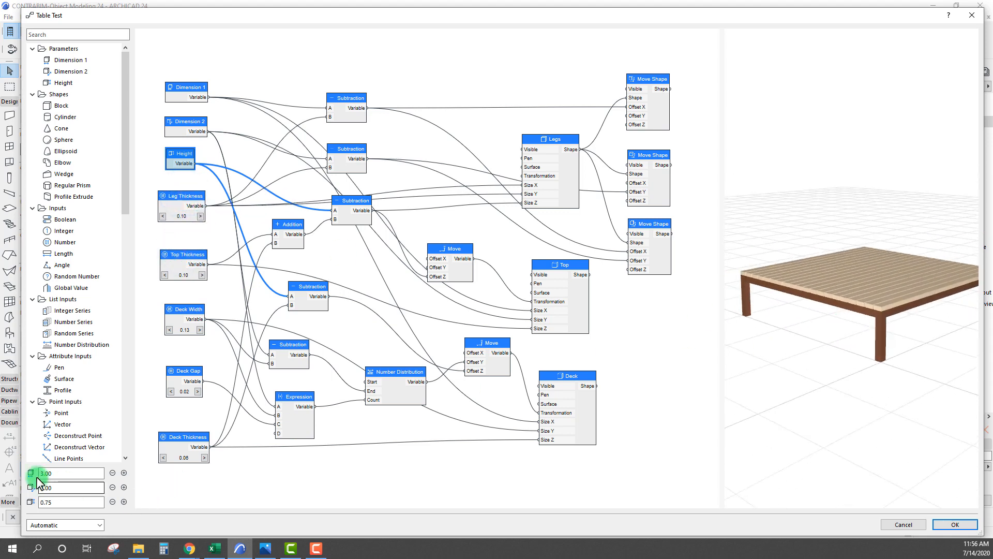
- Set both the first and second dimensions of the table to 2
{"action": "left_click", "coordinate": [69, 487]}
{"action": "type", "text": "2"}
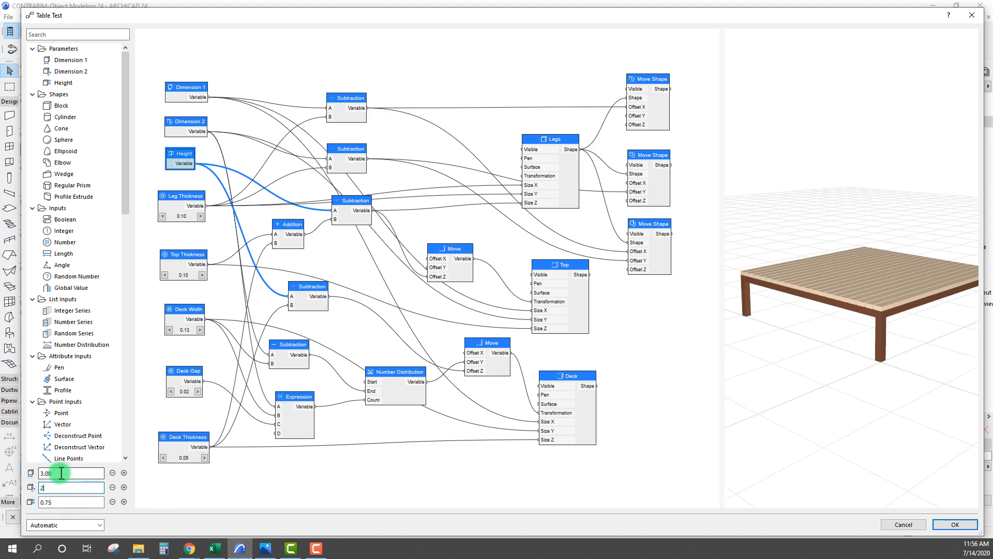
{"action": "left_click", "coordinate": [59, 473]}
{"action": "type", "text": "2"}
- Try a table height of 1, change it to 0.5, and save the object to the Embedded Library
{"action": "left_click", "coordinate": [66, 500]}
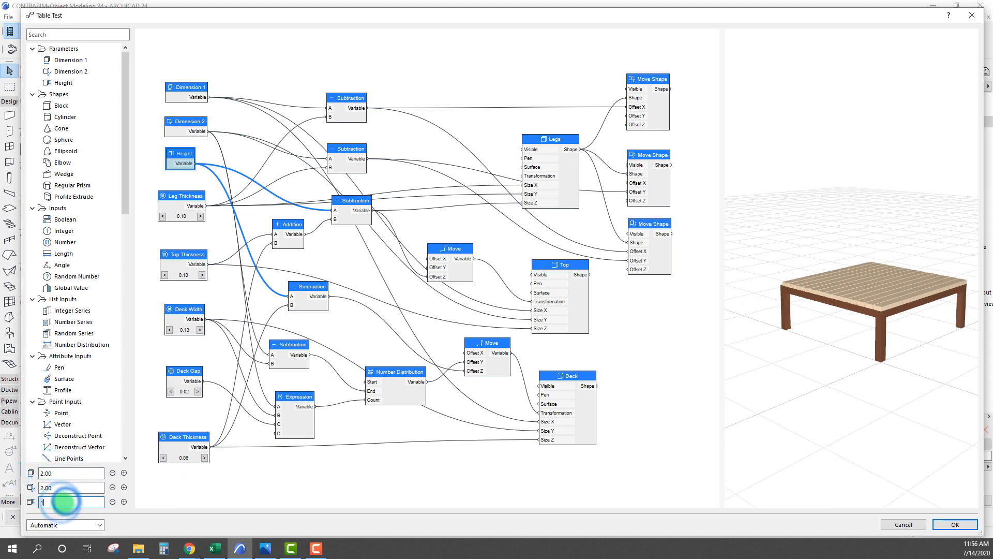
{"action": "type", "text": "1"}
{"action": "key", "text": "Return"}
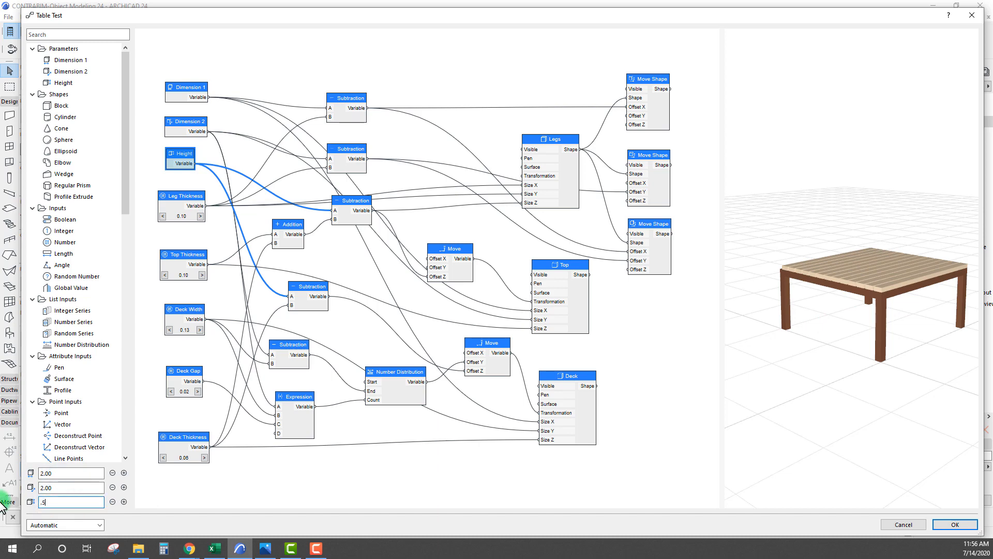
{"action": "key", "text": "Return"}
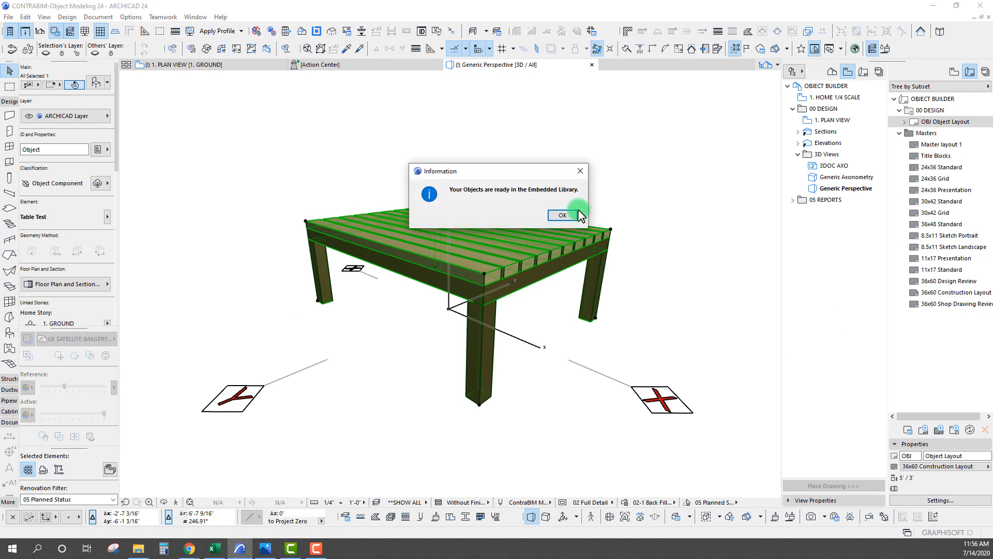
{"action": "left_click", "coordinate": [561, 217]}
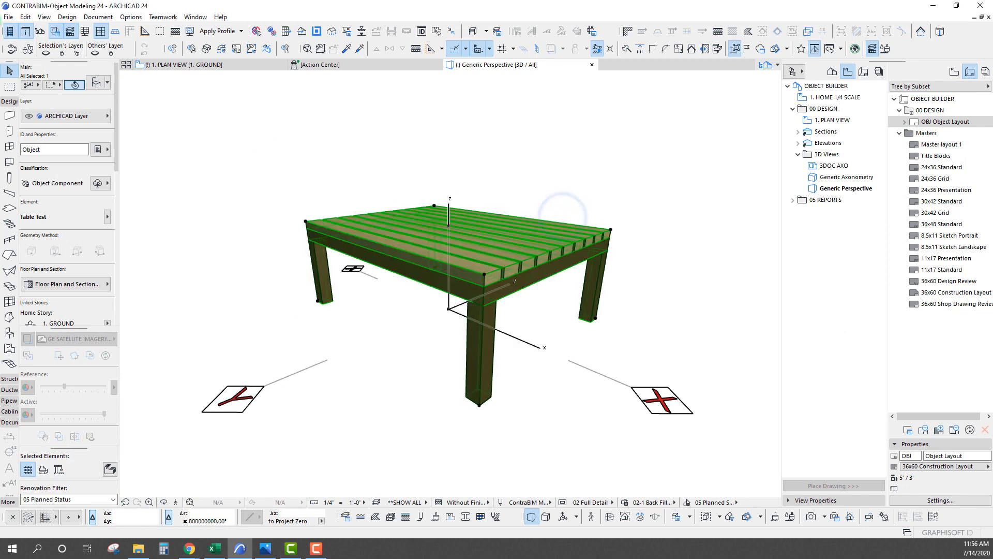
- Reopen the selected Table Test object in the PARAM-O editor to check its saved dimension values
{"action": "left_click", "coordinate": [9, 18]}
{"action": "mouse_move", "coordinate": [42, 188]}
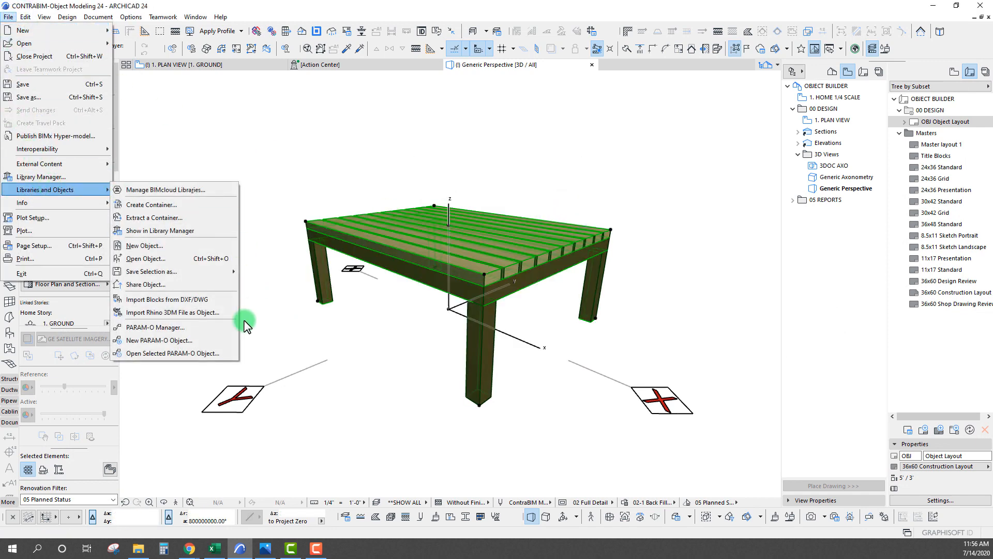
{"action": "left_click", "coordinate": [203, 354]}
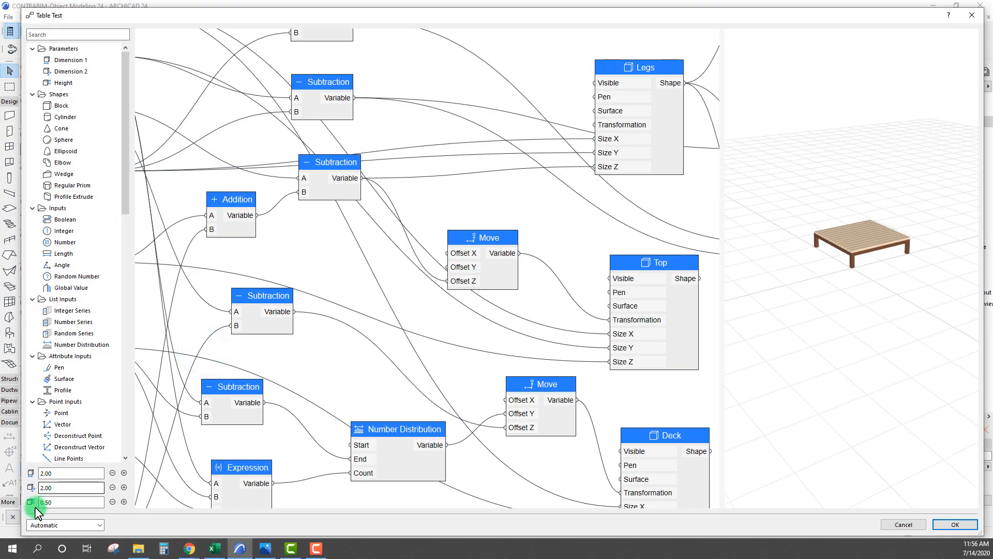
{"action": "left_click", "coordinate": [59, 487]}
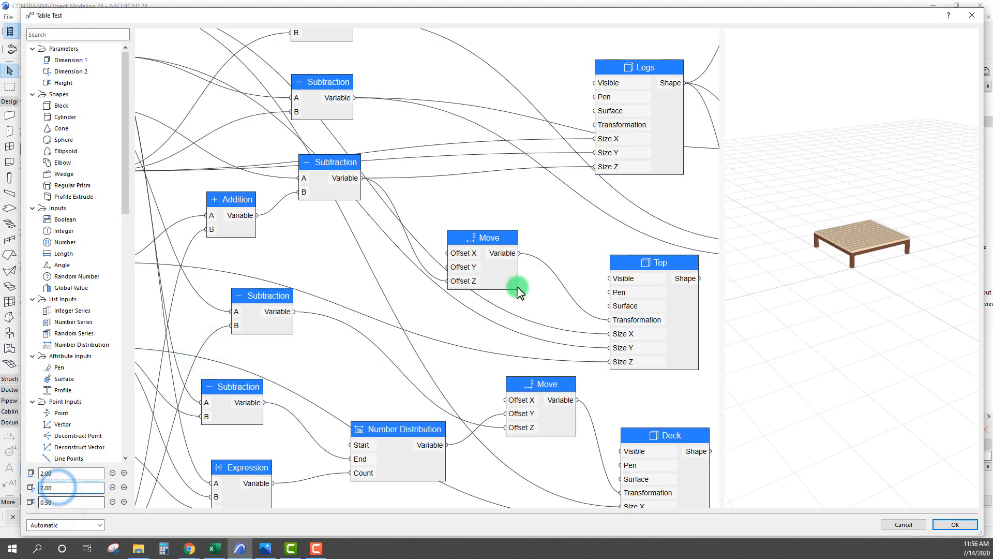
- Inspect the table preview and highlight the connections of the Dimension 1, Dimension 2 and Height nodes
{"action": "middle_click_drag", "start_coordinate": [501, 318], "coordinate": [486, 273]}
{"action": "middle_click_drag", "start_coordinate": [878, 243], "coordinate": [870, 268]}
{"action": "scroll", "coordinate": [871, 269], "scroll_direction": "up", "scroll_amount": 5}
{"action": "middle_click_drag", "start_coordinate": [818, 288], "coordinate": [833, 302], "text": "shift"}
{"action": "scroll", "coordinate": [833, 290], "scroll_direction": "up", "scroll_amount": 2}
{"action": "scroll", "coordinate": [833, 293], "scroll_direction": "down", "scroll_amount": 4}
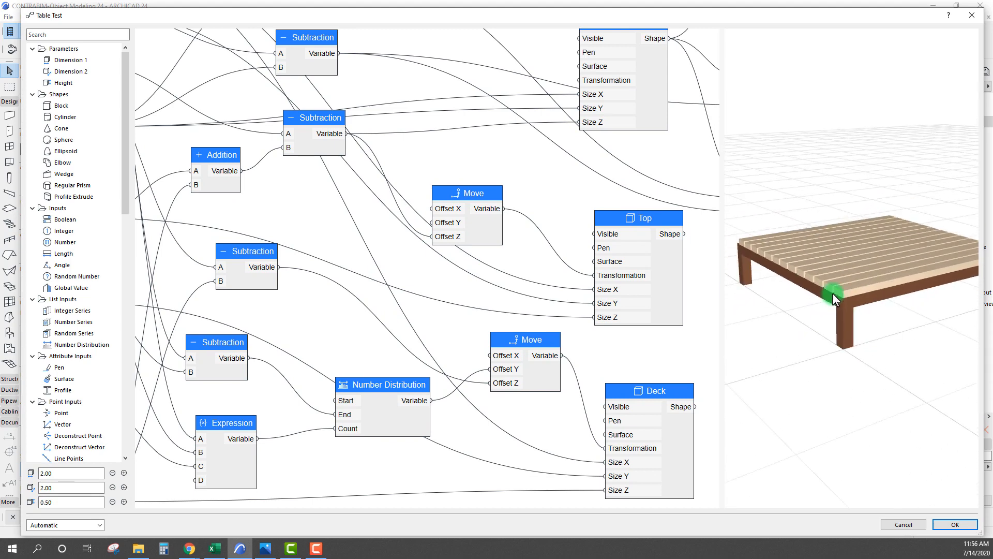
{"action": "scroll", "coordinate": [426, 313], "scroll_direction": "down", "scroll_amount": 6}
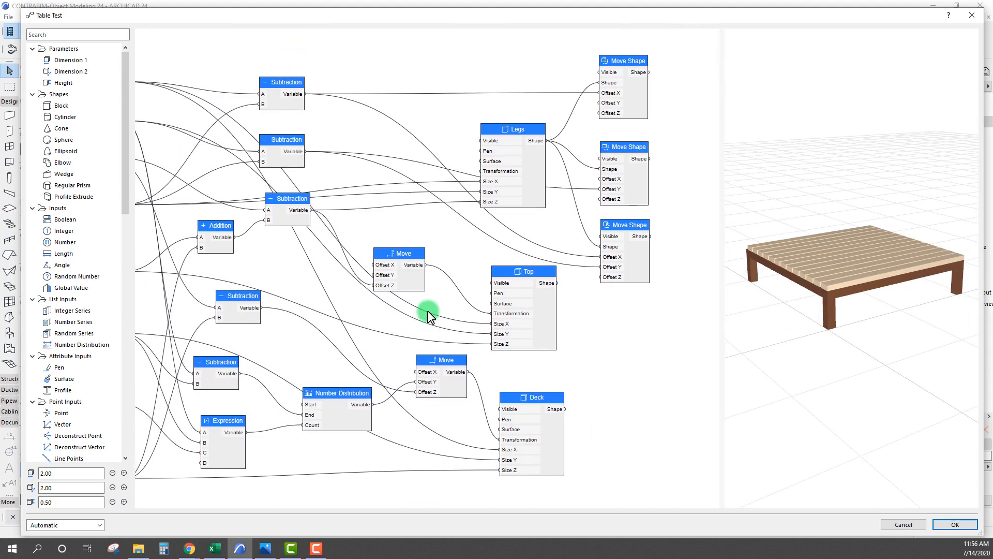
{"action": "left_click", "coordinate": [192, 109]}
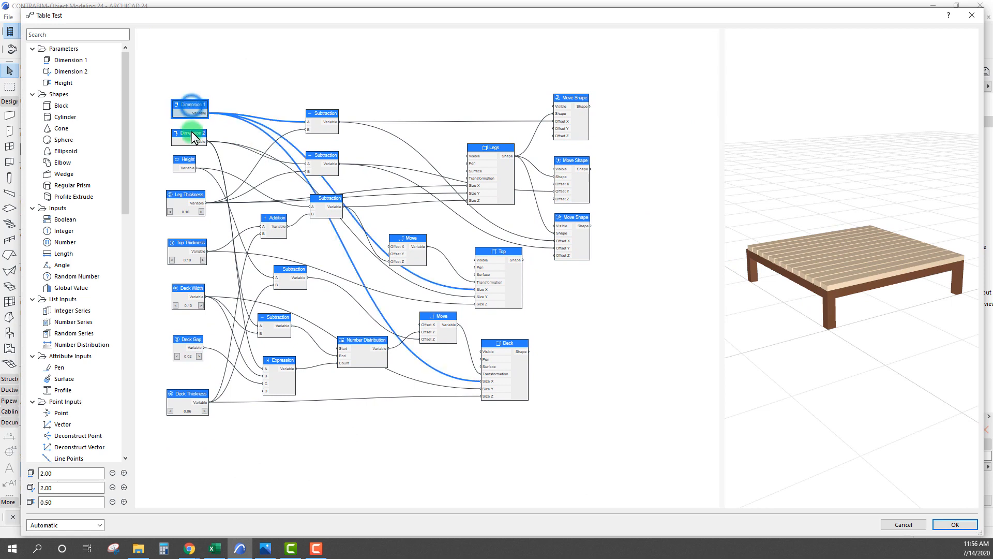
{"action": "left_click", "coordinate": [189, 135]}
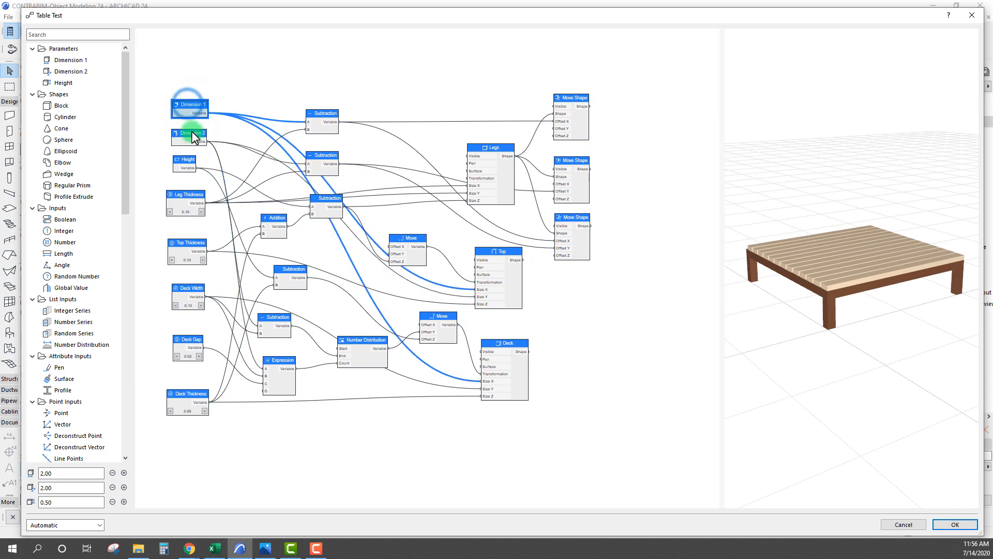
{"action": "left_click", "coordinate": [188, 159]}
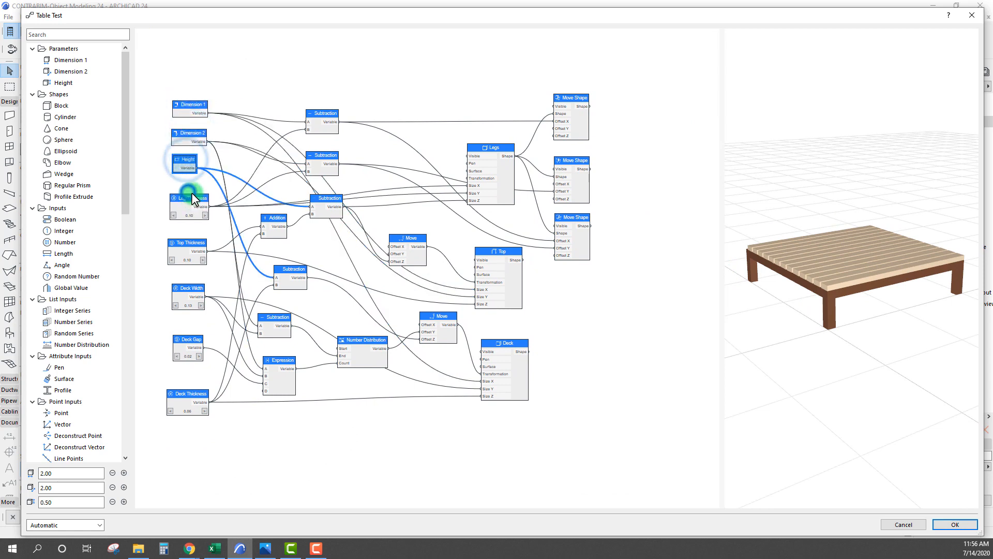
- Shift the Leg Thickness node and the three uppermost Subtraction nodes slightly upward in the network
{"action": "left_click", "coordinate": [178, 200]}
{"action": "left_click_drag", "start_coordinate": [186, 194], "coordinate": [183, 190]}
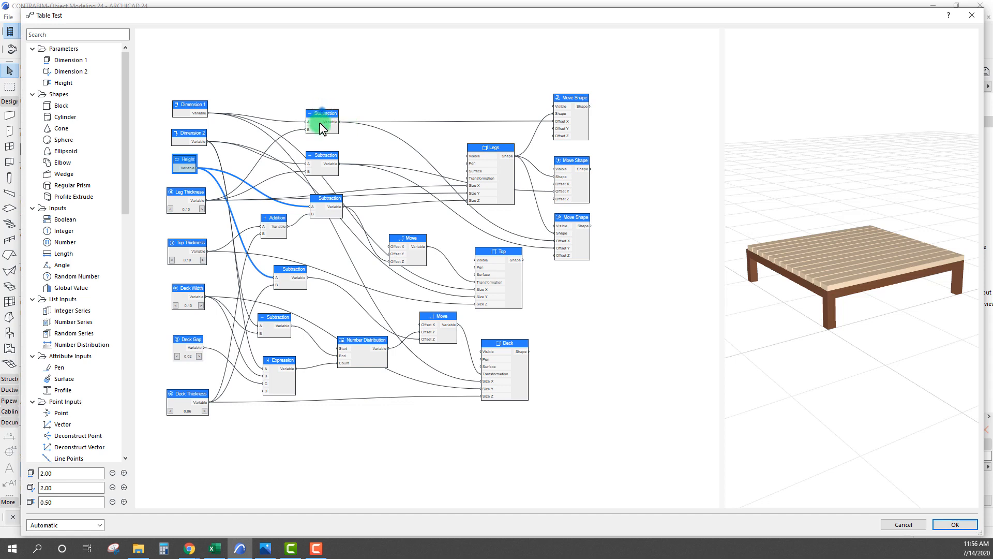
{"action": "left_click_drag", "start_coordinate": [321, 122], "coordinate": [324, 117]}
{"action": "left_click_drag", "start_coordinate": [323, 158], "coordinate": [326, 145]}
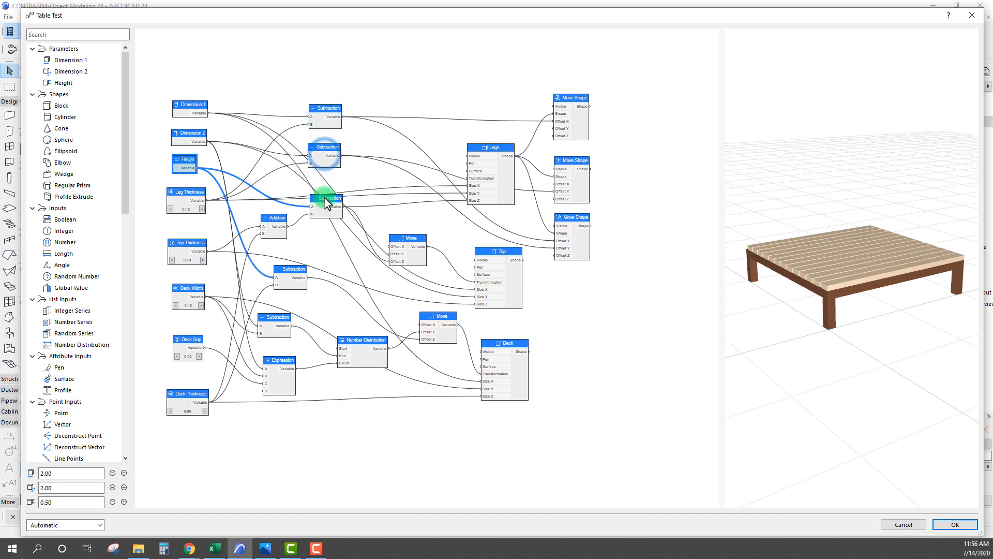
{"action": "left_click_drag", "start_coordinate": [324, 197], "coordinate": [325, 181]}
- Nudge the Dimension 1 and Leg Thickness nodes within the parameter column, then select Leg Thickness to highlight its connections
{"action": "middle_click_drag", "start_coordinate": [296, 155], "coordinate": [311, 165]}
{"action": "scroll", "coordinate": [314, 169], "scroll_direction": "up", "scroll_amount": 3}
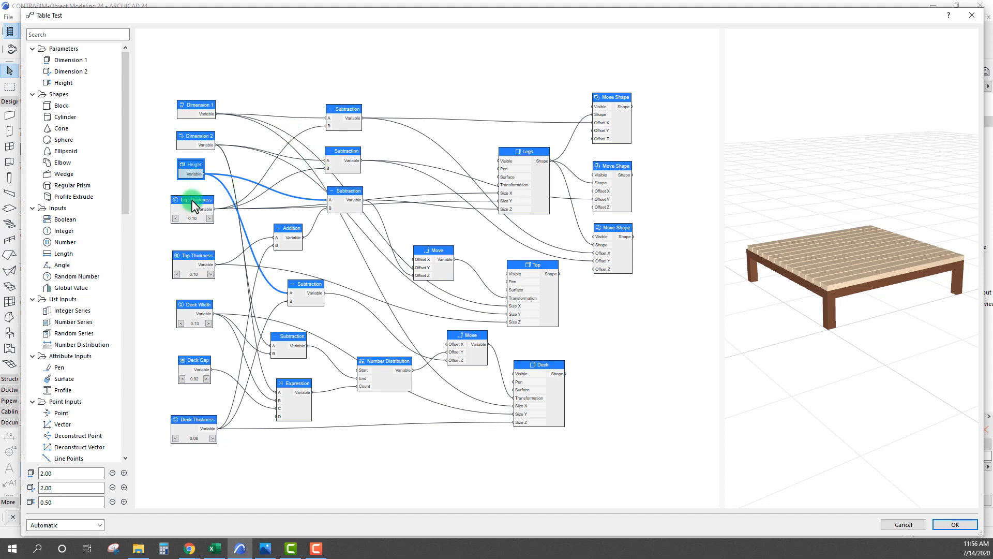
{"action": "left_click_drag", "start_coordinate": [203, 106], "coordinate": [201, 104]}
{"action": "left_click", "coordinate": [458, 152]}
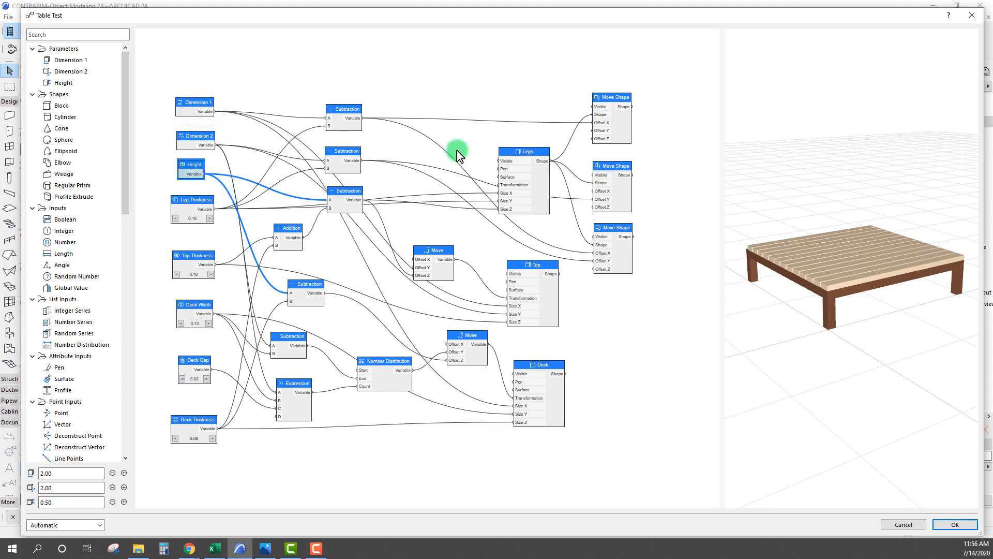
{"action": "left_click_drag", "start_coordinate": [188, 202], "coordinate": [194, 202]}
{"action": "left_click_drag", "start_coordinate": [197, 101], "coordinate": [200, 100]}
{"action": "mouse_move", "coordinate": [195, 203]}
{"action": "left_mouse_down"}
{"action": "mouse_move", "coordinate": [200, 196]}
{"action": "mouse_move", "coordinate": [197, 206]}
{"action": "left_mouse_up"}
{"action": "left_click", "coordinate": [194, 209]}
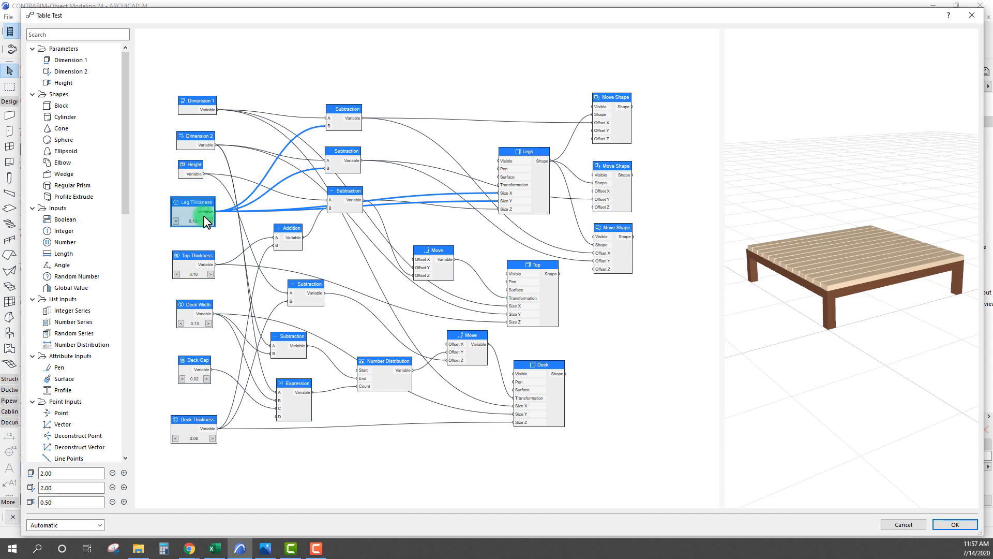
- Move the Subtraction node fed by Height down and right, and spread the two Subtraction nodes above it apart
{"action": "left_click_drag", "start_coordinate": [339, 190], "coordinate": [368, 218]}
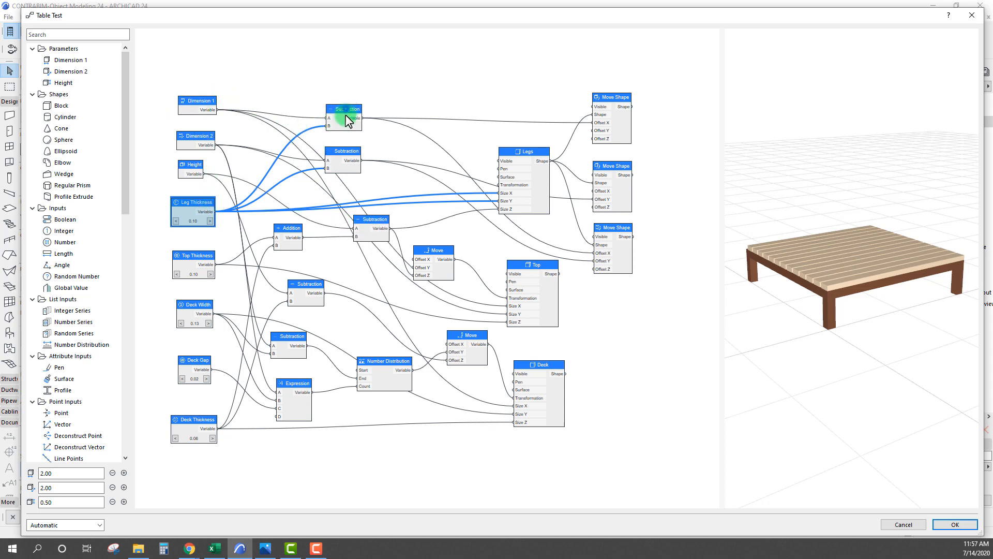
{"action": "left_click_drag", "start_coordinate": [346, 109], "coordinate": [351, 103]}
{"action": "left_click_drag", "start_coordinate": [340, 149], "coordinate": [343, 149]}
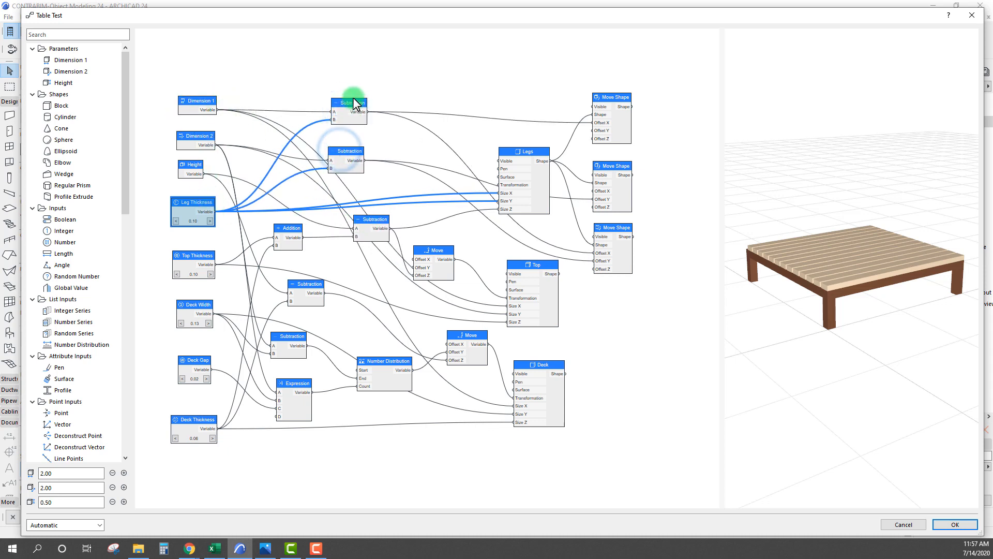
{"action": "left_click_drag", "start_coordinate": [353, 107], "coordinate": [350, 98]}
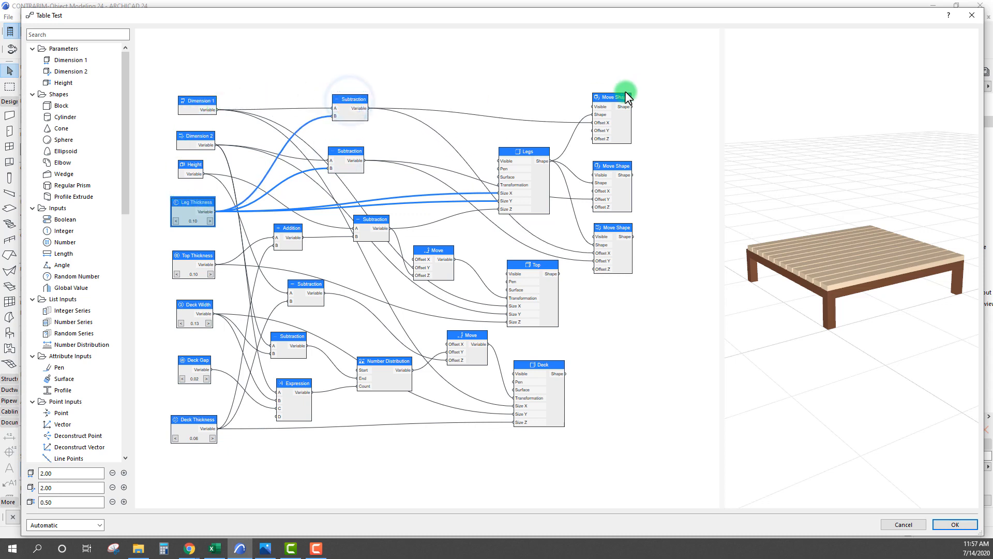
- Shift the three Move Shape nodes slightly to the right of the Legs node
{"action": "mouse_move", "coordinate": [625, 91]}
{"action": "left_mouse_down"}
{"action": "mouse_move", "coordinate": [617, 101]}
{"action": "mouse_move", "coordinate": [621, 93]}
{"action": "left_mouse_up"}
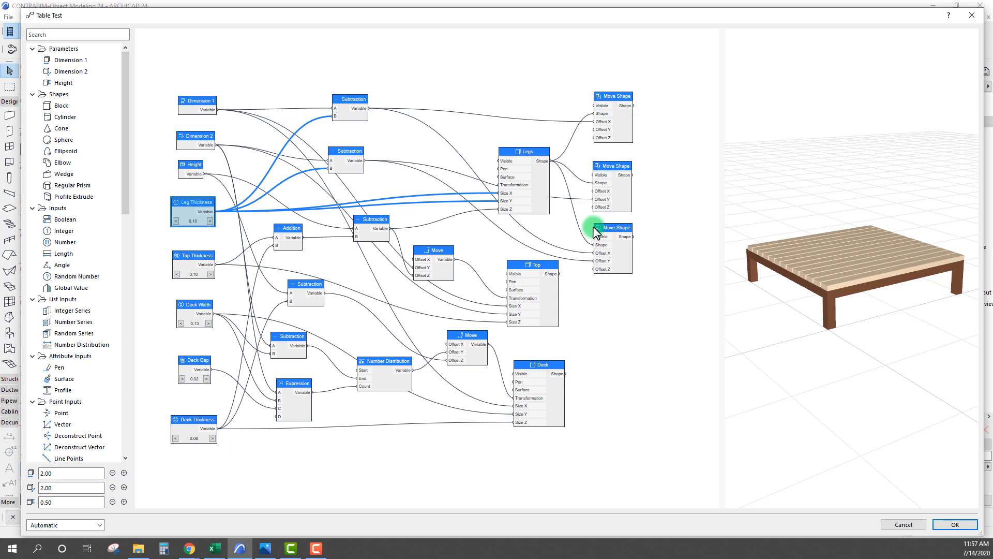
{"action": "left_click_drag", "start_coordinate": [853, 244], "coordinate": [828, 269]}
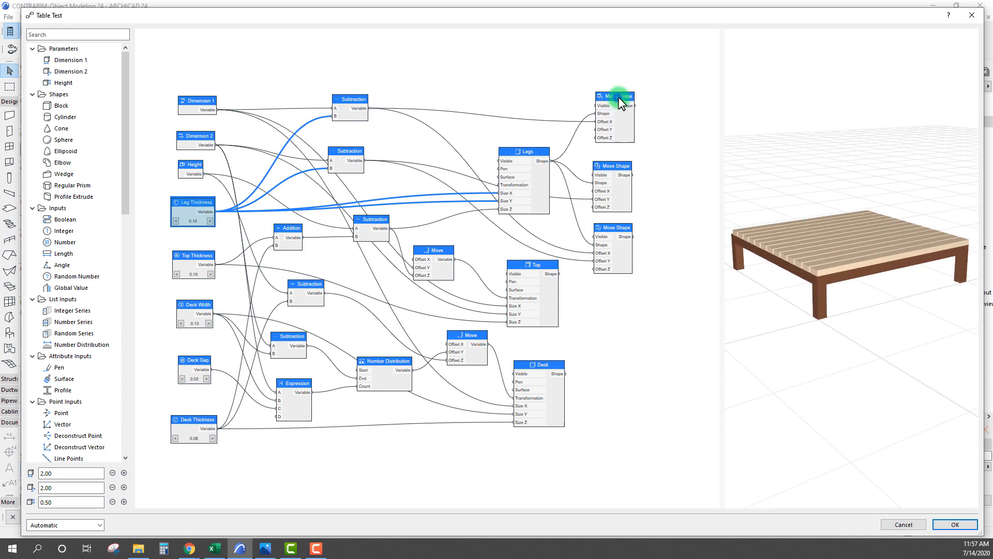
{"action": "left_click_drag", "start_coordinate": [618, 97], "coordinate": [621, 97]}
{"action": "left_click_drag", "start_coordinate": [612, 163], "coordinate": [620, 165]}
{"action": "left_click_drag", "start_coordinate": [612, 225], "coordinate": [621, 225]}
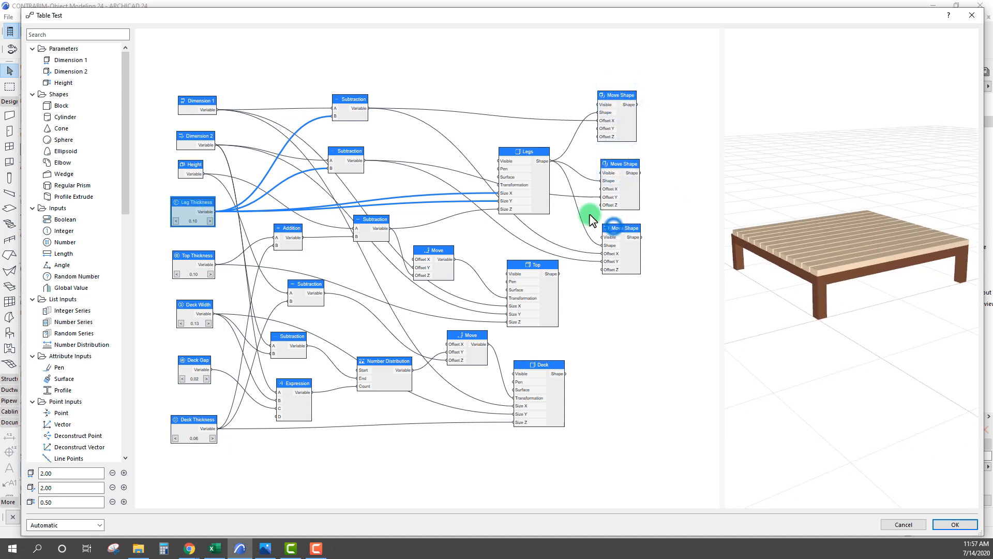
- Move the Legs node slightly up, highlight its links, and adjust the Move Shape nodes it feeds
{"action": "left_click_drag", "start_coordinate": [523, 151], "coordinate": [521, 147]}
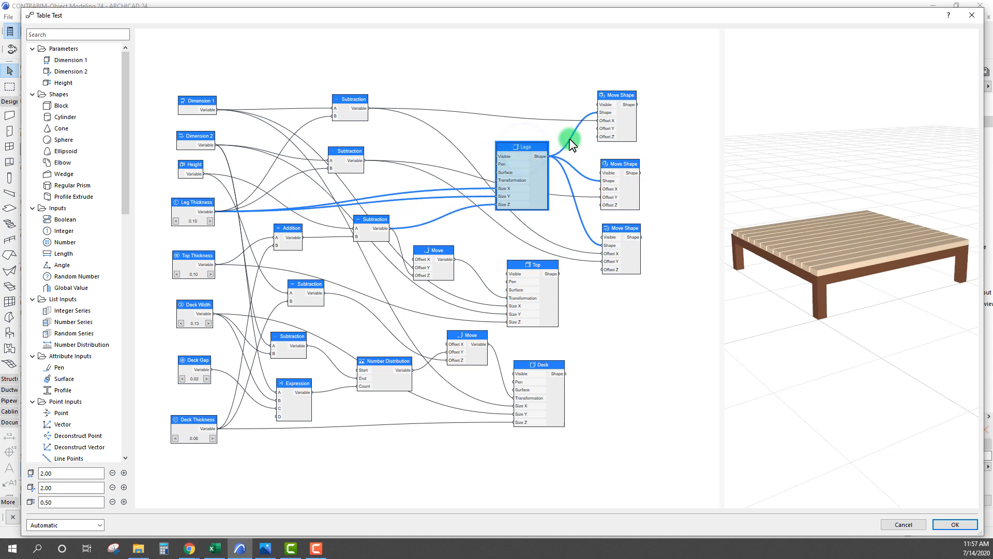
{"action": "left_click", "coordinate": [516, 147]}
{"action": "left_click_drag", "start_coordinate": [615, 94], "coordinate": [620, 89]}
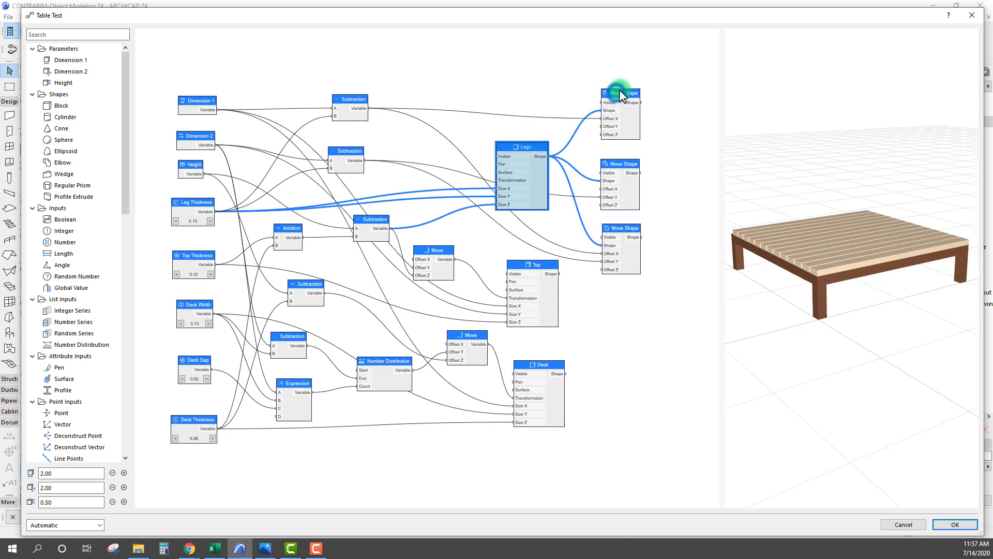
{"action": "left_click", "coordinate": [621, 163]}
{"action": "left_click", "coordinate": [622, 230]}
{"action": "left_click_drag", "start_coordinate": [622, 228], "coordinate": [620, 229]}
{"action": "left_click", "coordinate": [517, 136]}
{"action": "left_click", "coordinate": [593, 251]}
{"action": "left_click_drag", "start_coordinate": [812, 303], "coordinate": [846, 291]}
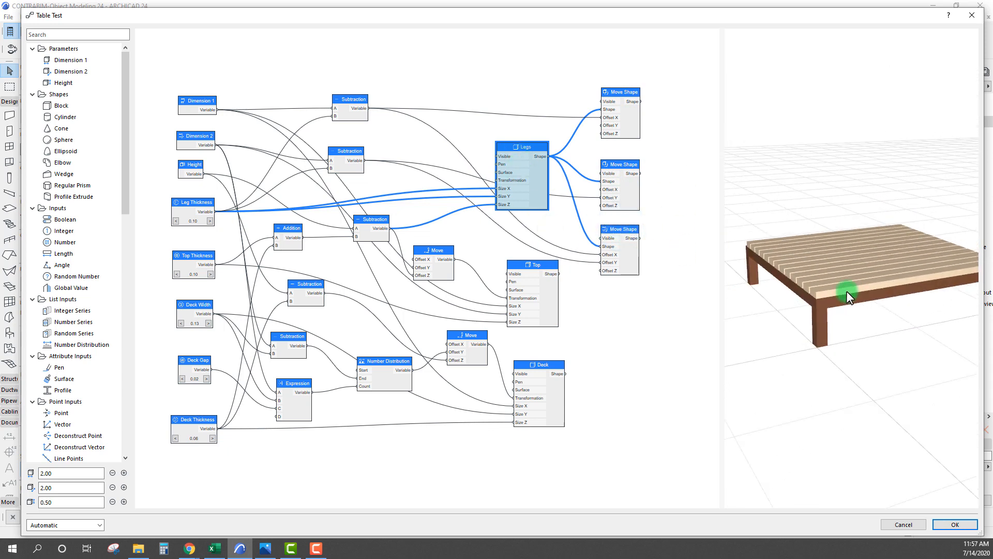
- Highlight the links of the Subtraction node fed by Dimension 1 and nudge it, Leg Thickness and the first Move Shape node
{"action": "left_click_drag", "start_coordinate": [192, 199], "coordinate": [194, 196]}
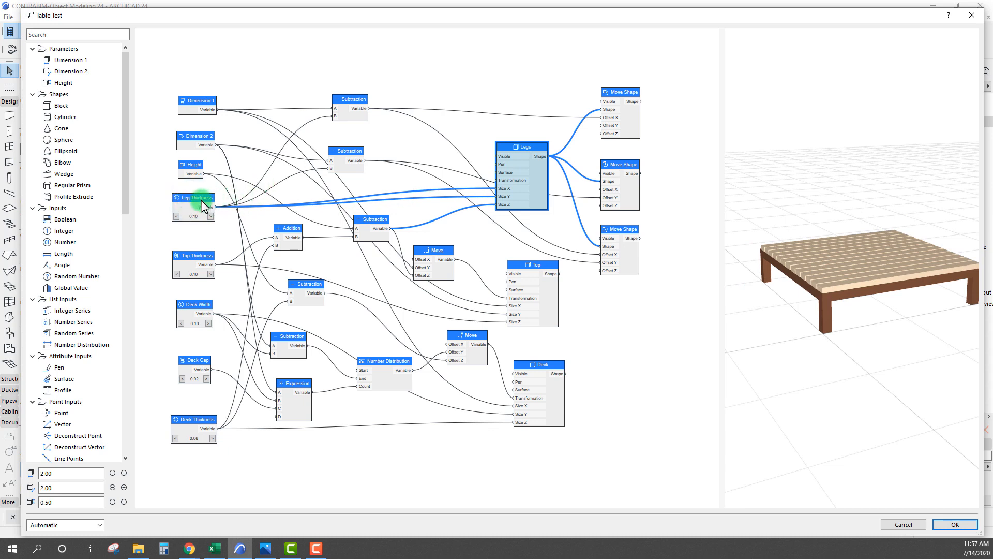
{"action": "left_click", "coordinate": [355, 99]}
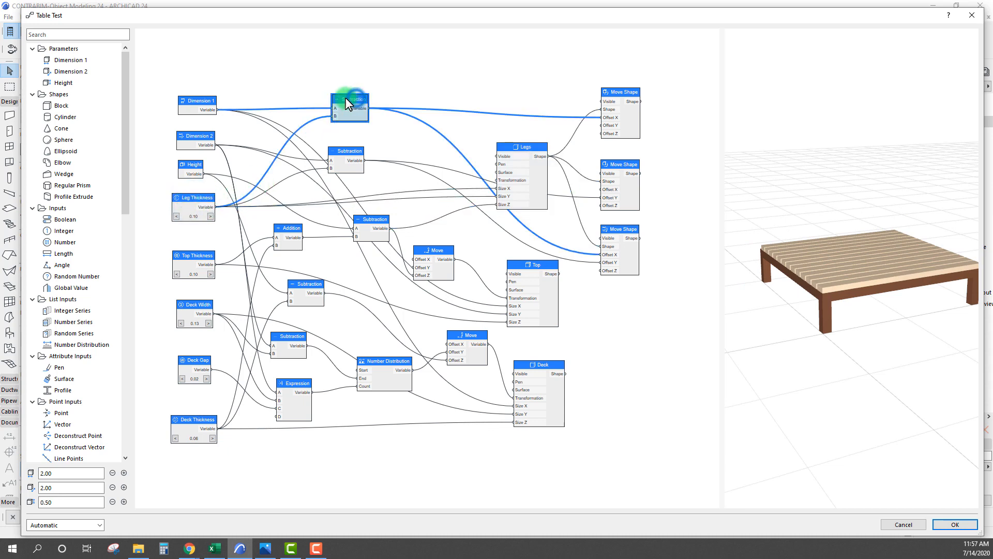
{"action": "left_click", "coordinate": [203, 103]}
{"action": "left_click_drag", "start_coordinate": [348, 96], "coordinate": [346, 97]}
{"action": "left_click_drag", "start_coordinate": [631, 98], "coordinate": [628, 94]}
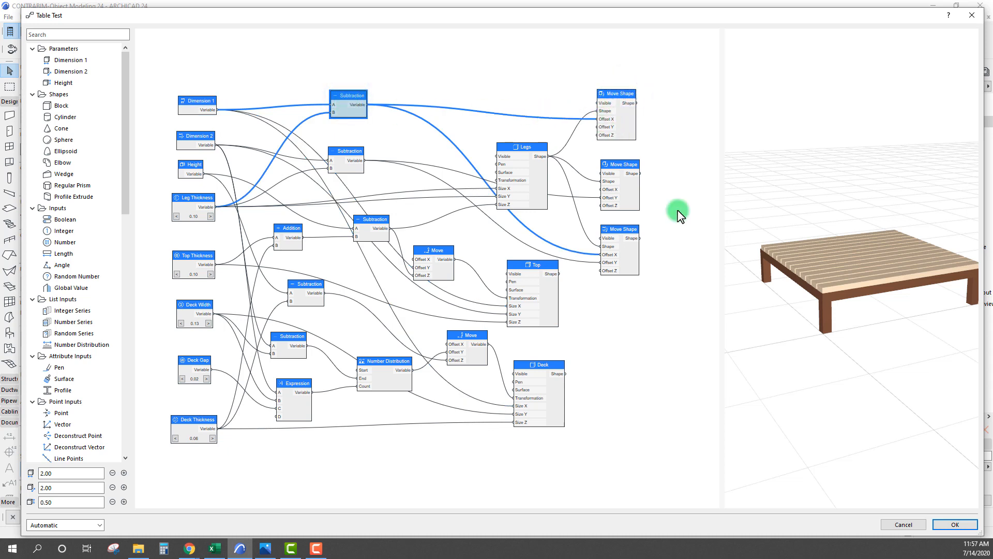
- Shift the Leg Thickness node down slightly and increase its value to 0.21
{"action": "scroll", "coordinate": [858, 256], "scroll_direction": "down", "scroll_amount": 1}
{"action": "scroll", "coordinate": [872, 259], "scroll_direction": "up", "scroll_amount": 2}
{"action": "scroll", "coordinate": [874, 261], "scroll_direction": "down", "scroll_amount": 1}
{"action": "scroll", "coordinate": [874, 260], "scroll_direction": "down", "scroll_amount": 2}
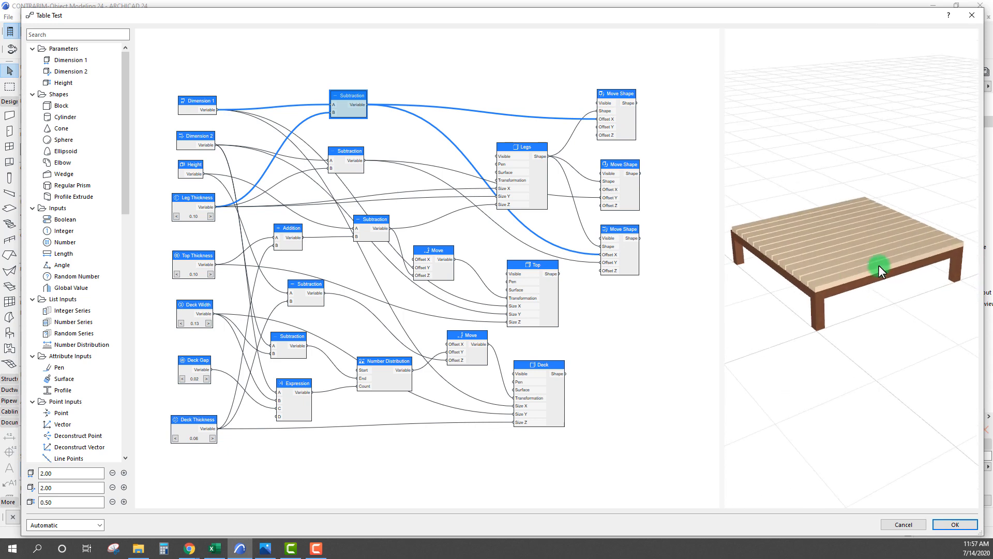
{"action": "left_click_drag", "start_coordinate": [198, 196], "coordinate": [199, 203]}
{"action": "left_click", "coordinate": [178, 222]}
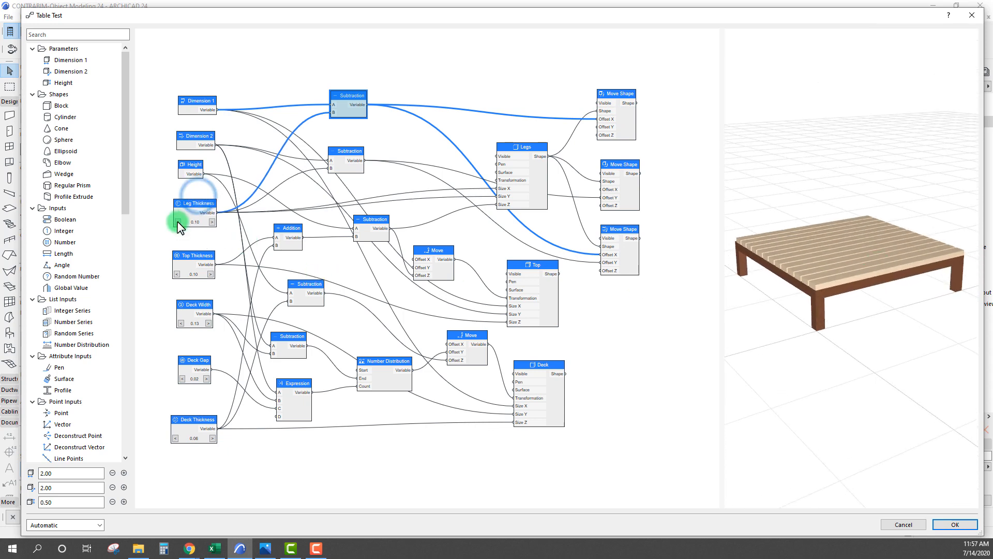
{"action": "left_click", "coordinate": [212, 222]}
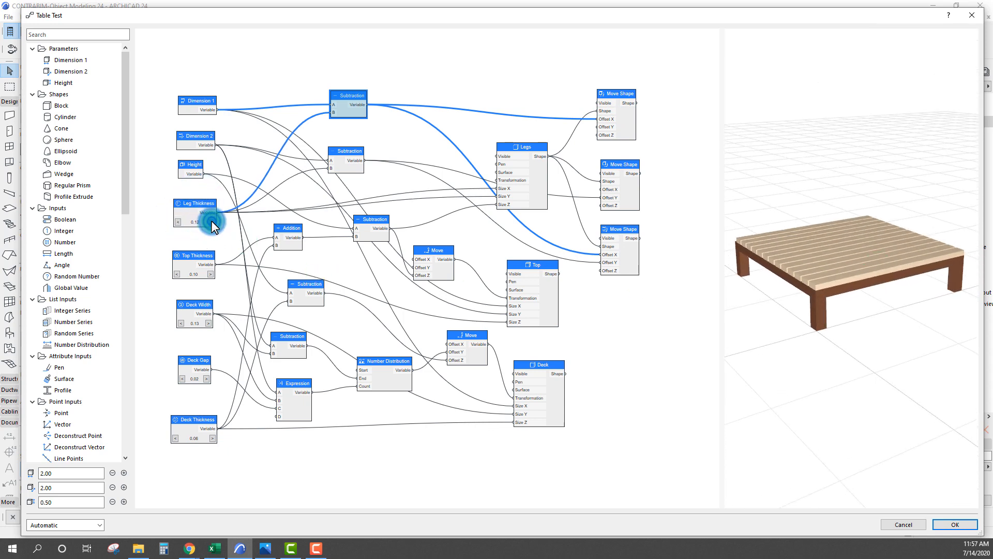
{"action": "left_click", "coordinate": [211, 221]}
{"action": "left_click", "coordinate": [211, 221]}
{"action": "left_click", "coordinate": [212, 221]}
{"action": "left_click", "coordinate": [212, 222]}
{"action": "left_click", "coordinate": [211, 222]}
{"action": "left_click", "coordinate": [212, 222]}
{"action": "left_click", "coordinate": [211, 221]}
{"action": "left_click", "coordinate": [211, 221]}
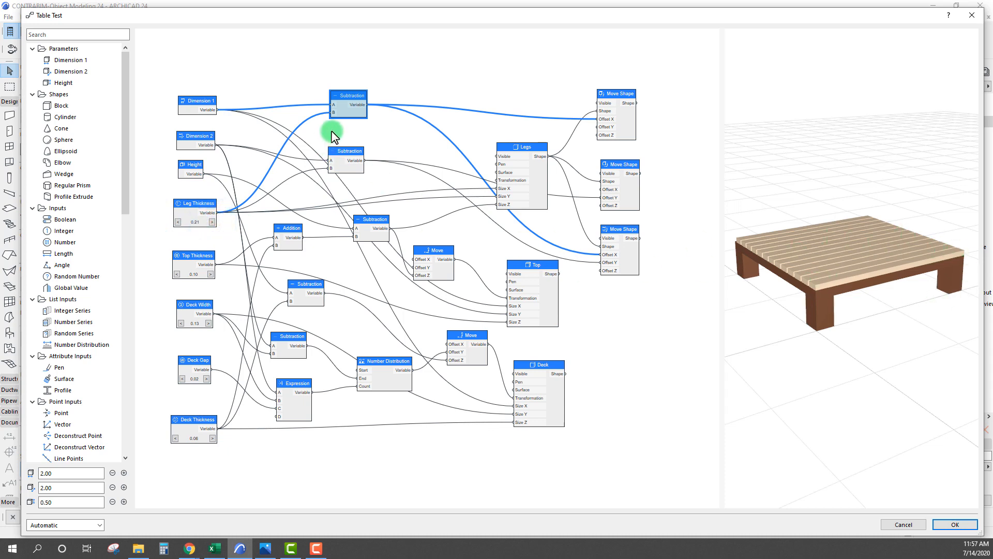
- Move the Leg Thickness node and the second Subtraction node slightly up, highlighting the Subtraction node's connections
{"action": "left_click_drag", "start_coordinate": [199, 199], "coordinate": [200, 193]}
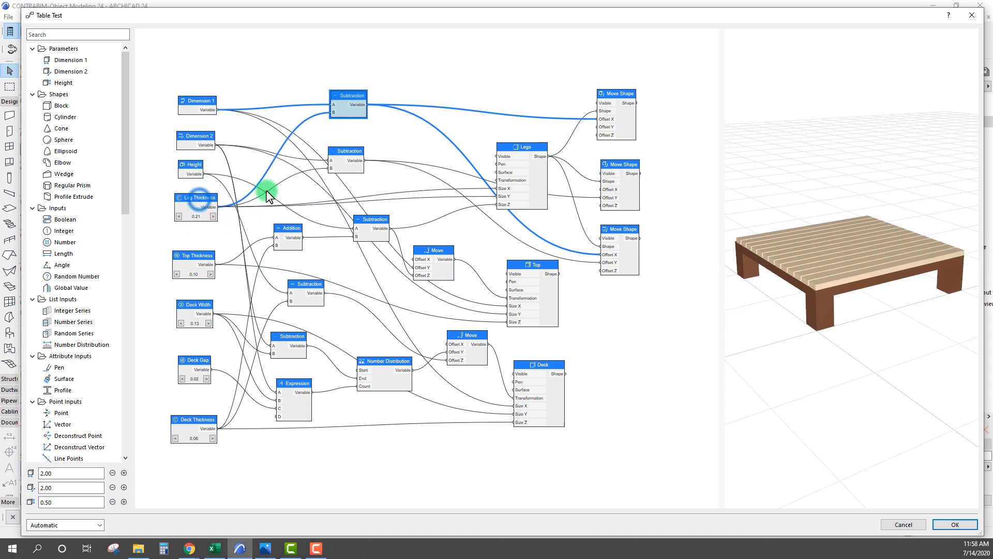
{"action": "left_click", "coordinate": [351, 153]}
{"action": "left_click_drag", "start_coordinate": [351, 158], "coordinate": [351, 149]}
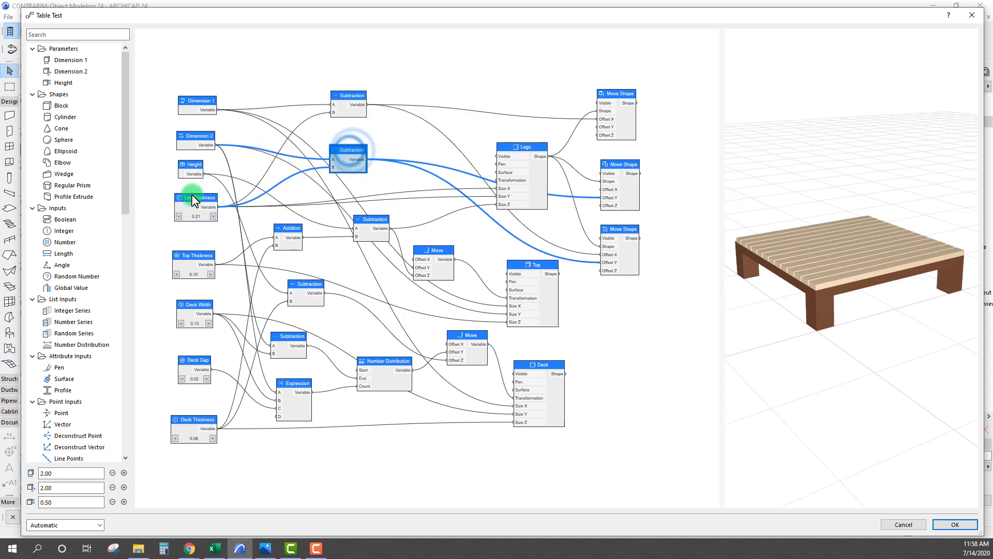
- Select Dimension 1, shift Dimension 2 up, and reselect the second Subtraction node to highlight the links it receives
{"action": "left_click", "coordinate": [198, 100]}
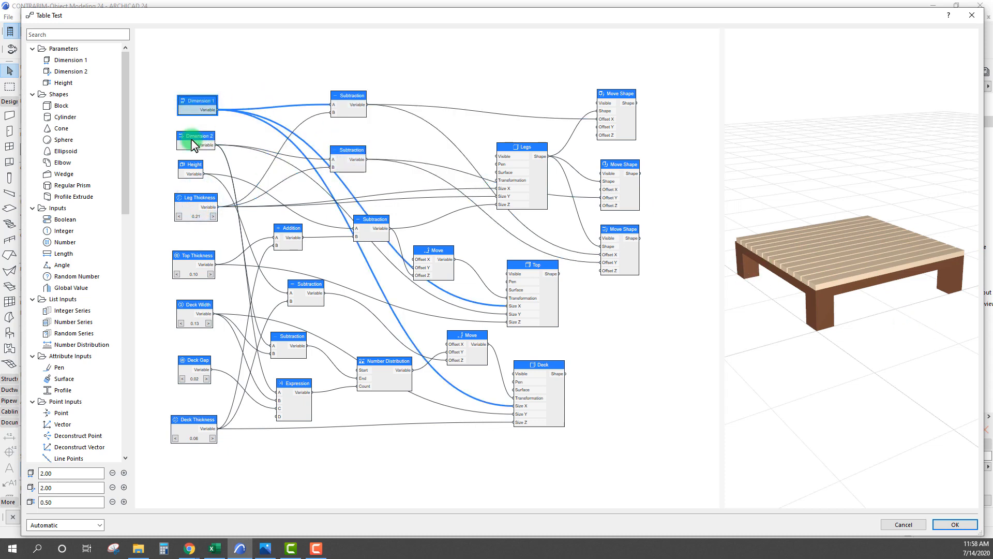
{"action": "left_click_drag", "start_coordinate": [194, 145], "coordinate": [193, 137]}
{"action": "left_click", "coordinate": [352, 151]}
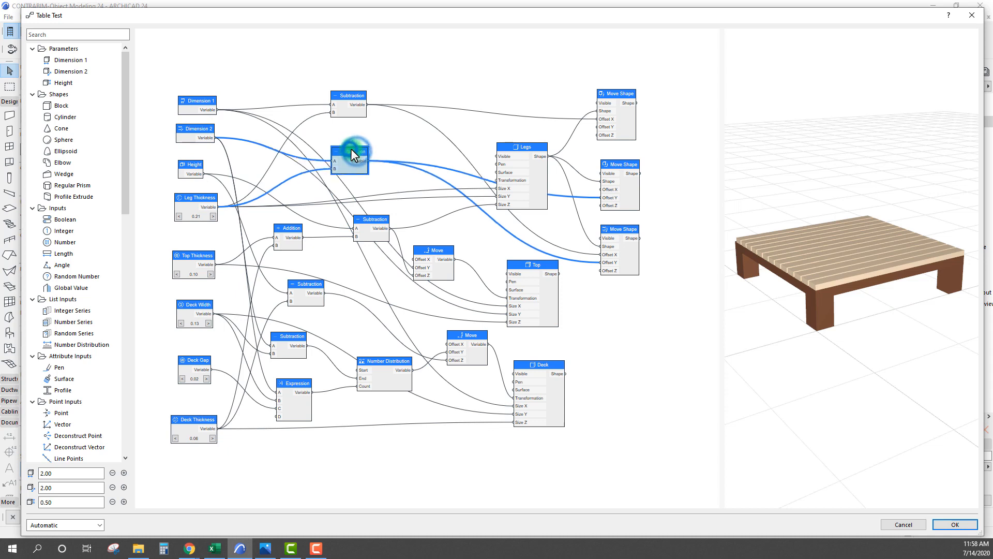
{"action": "left_click_drag", "start_coordinate": [351, 153], "coordinate": [349, 153]}
- Nudge the second Move Shape, Legs and Leg Thickness nodes, and highlight the connections leaving Leg Thickness
{"action": "mouse_move", "coordinate": [619, 165]}
{"action": "left_mouse_down"}
{"action": "mouse_move", "coordinate": [638, 166]}
{"action": "mouse_move", "coordinate": [622, 162]}
{"action": "left_mouse_up"}
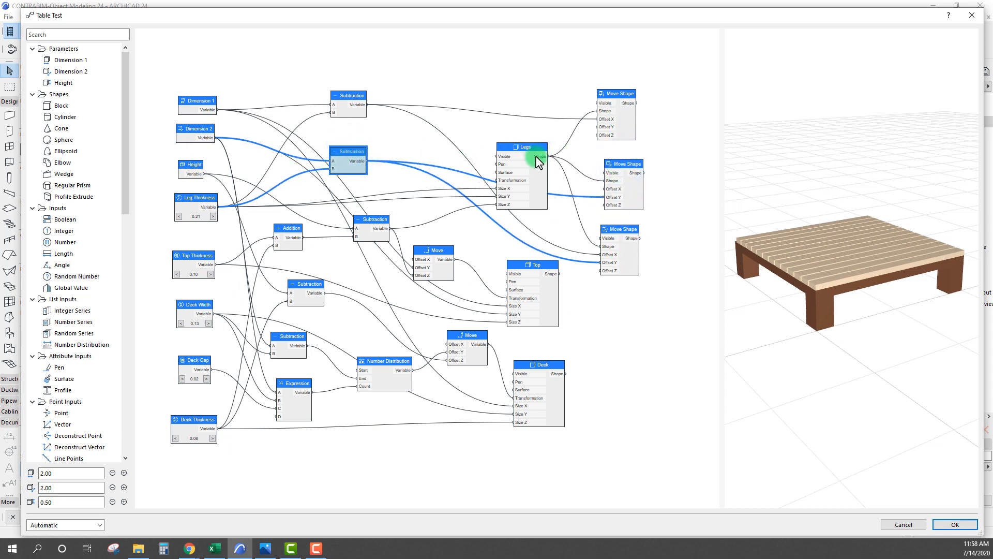
{"action": "mouse_move", "coordinate": [538, 161]}
{"action": "left_mouse_down"}
{"action": "mouse_move", "coordinate": [528, 162]}
{"action": "mouse_move", "coordinate": [535, 148]}
{"action": "mouse_move", "coordinate": [541, 167]}
{"action": "left_mouse_up"}
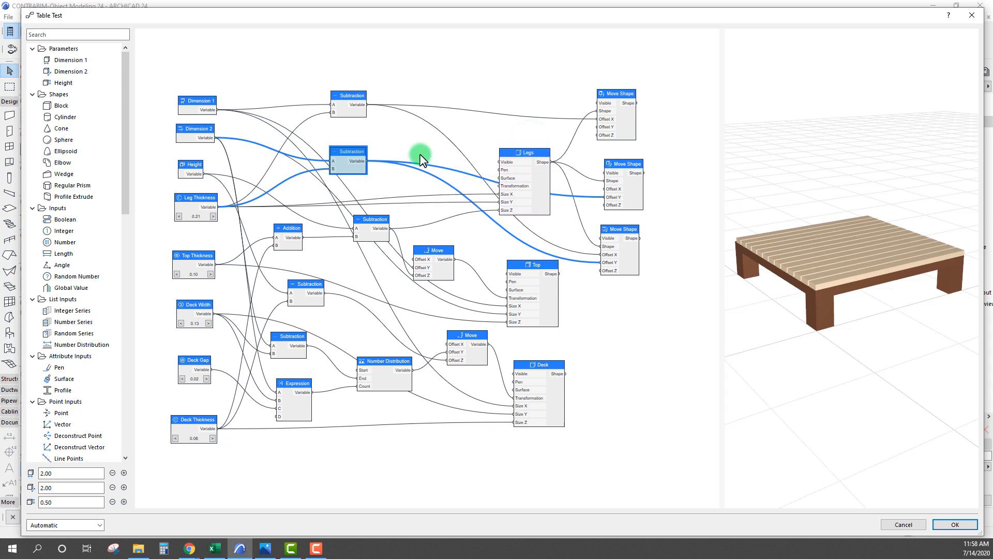
{"action": "mouse_move", "coordinate": [211, 193]}
{"action": "left_mouse_down"}
{"action": "mouse_move", "coordinate": [204, 204]}
{"action": "mouse_move", "coordinate": [204, 195]}
{"action": "left_mouse_up"}
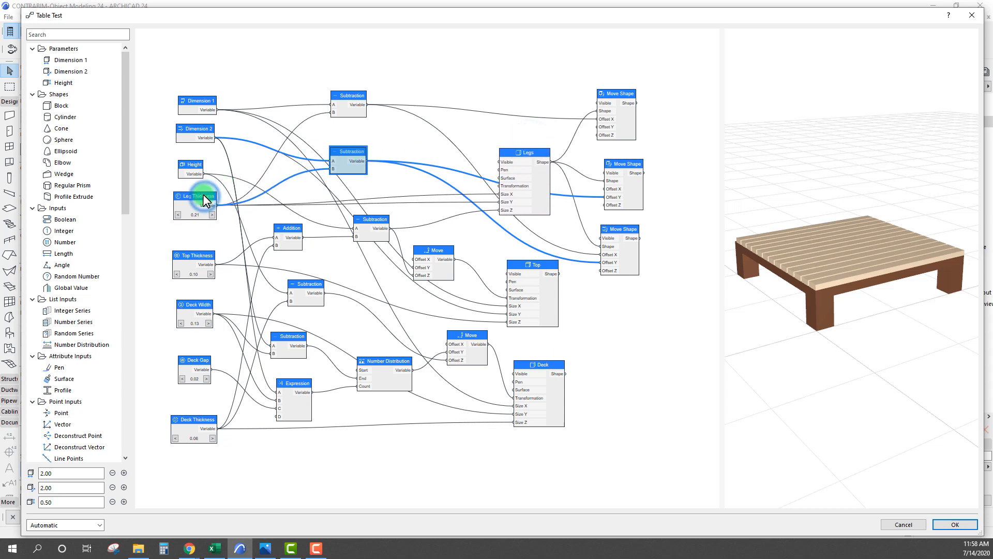
{"action": "left_click", "coordinate": [200, 194]}
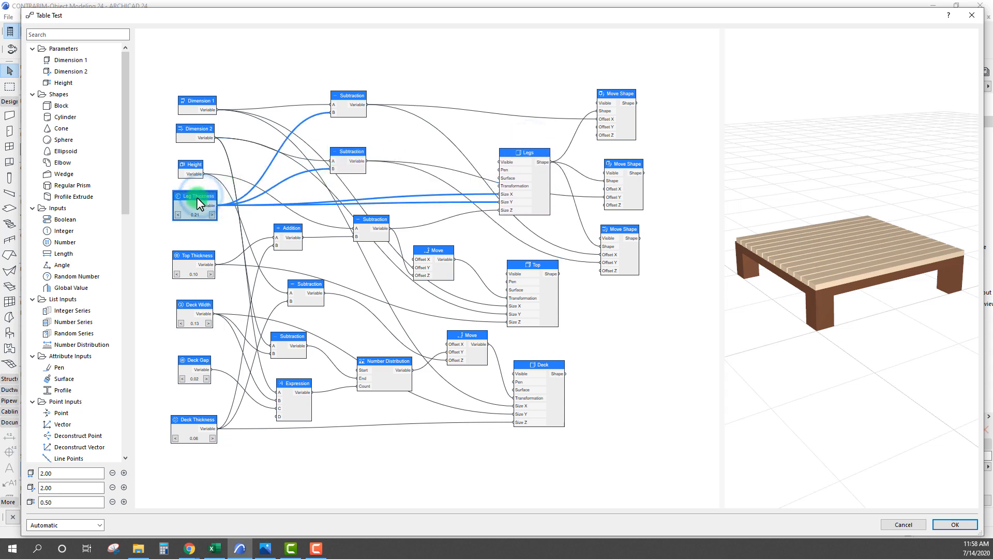
{"action": "left_click_drag", "start_coordinate": [509, 158], "coordinate": [505, 155]}
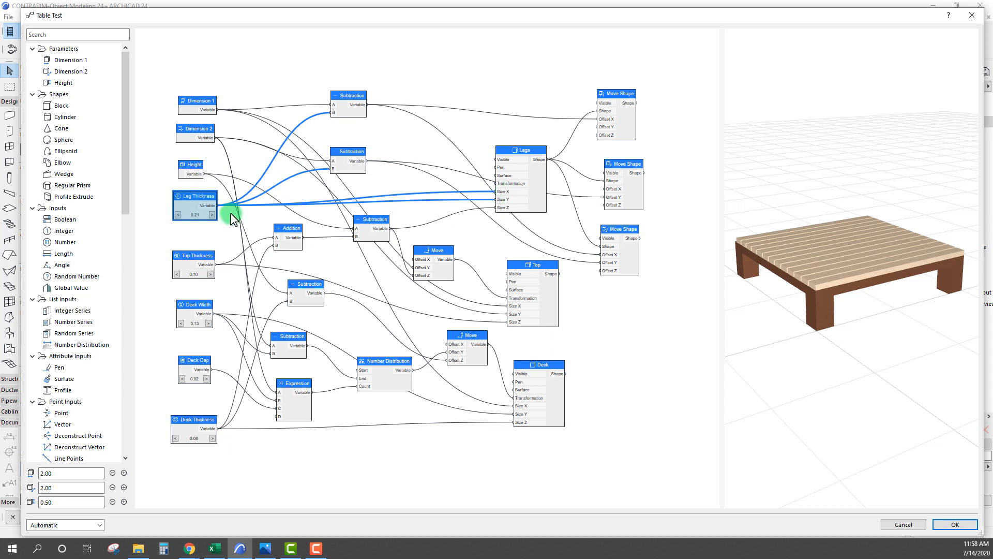
- Reduce the Leg Thickness value to 0.10 and nudge its node slightly within the network
{"action": "left_click_drag", "start_coordinate": [202, 196], "coordinate": [203, 201]}
{"action": "scroll", "coordinate": [880, 266], "scroll_direction": "up", "scroll_amount": 3}
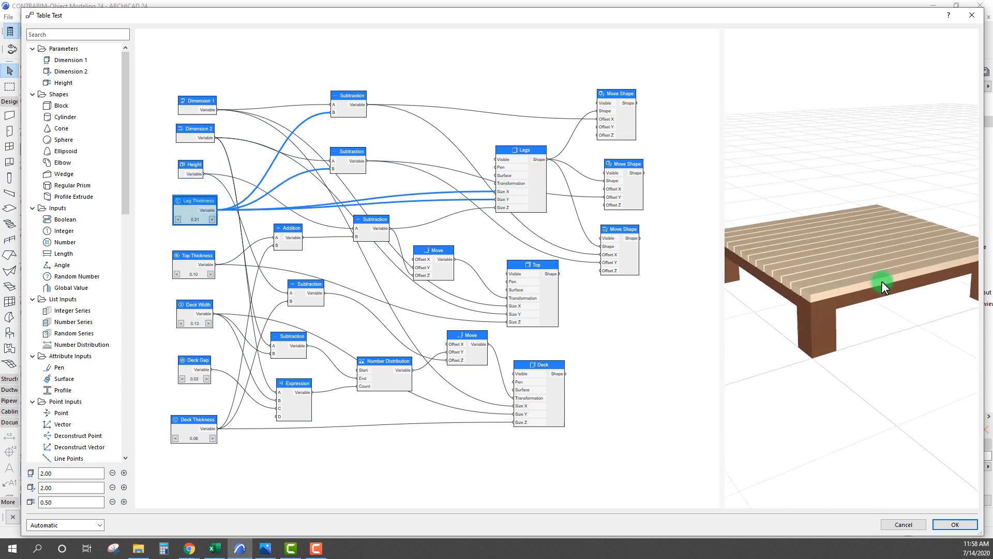
{"action": "scroll", "coordinate": [882, 281], "scroll_direction": "down", "scroll_amount": 1}
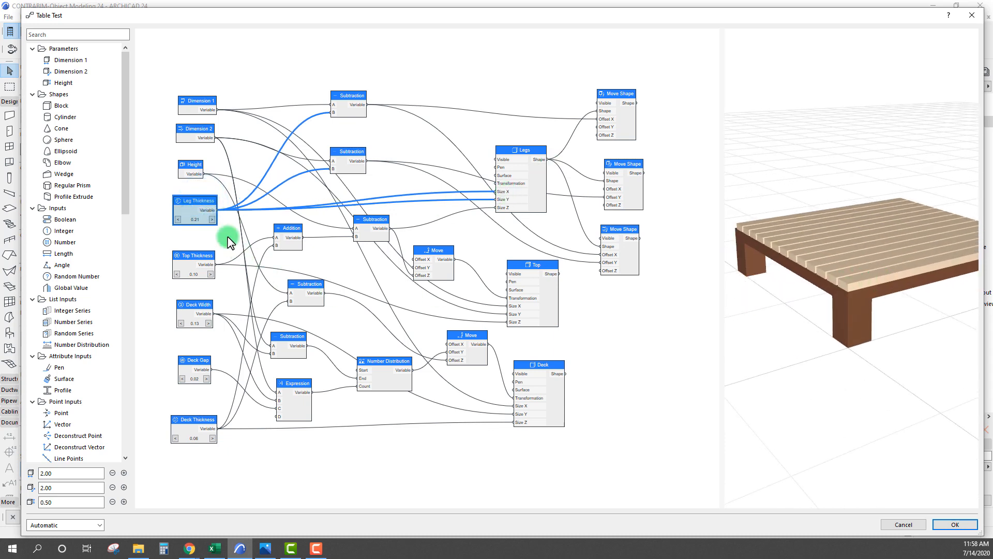
{"action": "left_click", "coordinate": [178, 219]}
{"action": "left_click", "coordinate": [177, 219]}
{"action": "left_click", "coordinate": [178, 220]}
{"action": "left_click", "coordinate": [178, 220]}
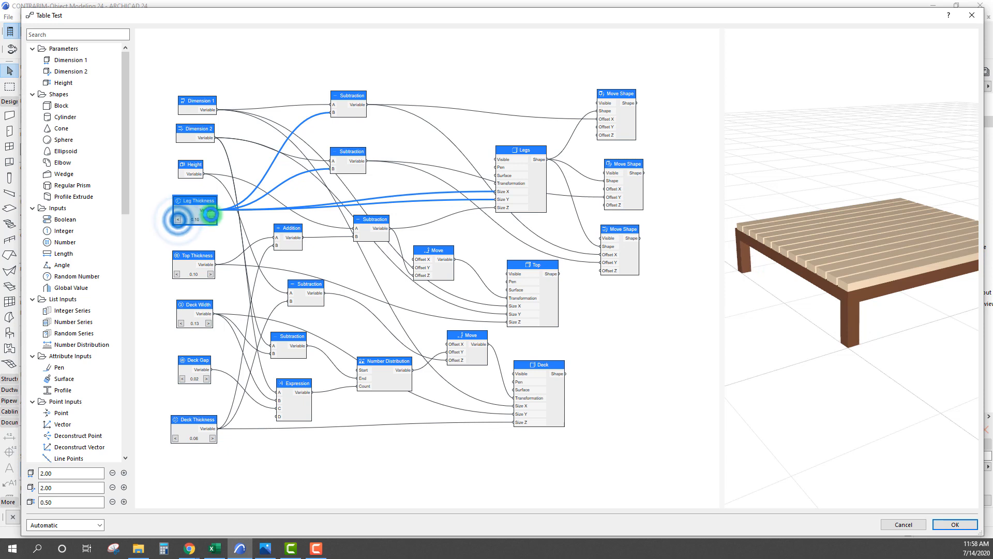
{"action": "left_click_drag", "start_coordinate": [200, 203], "coordinate": [202, 198]}
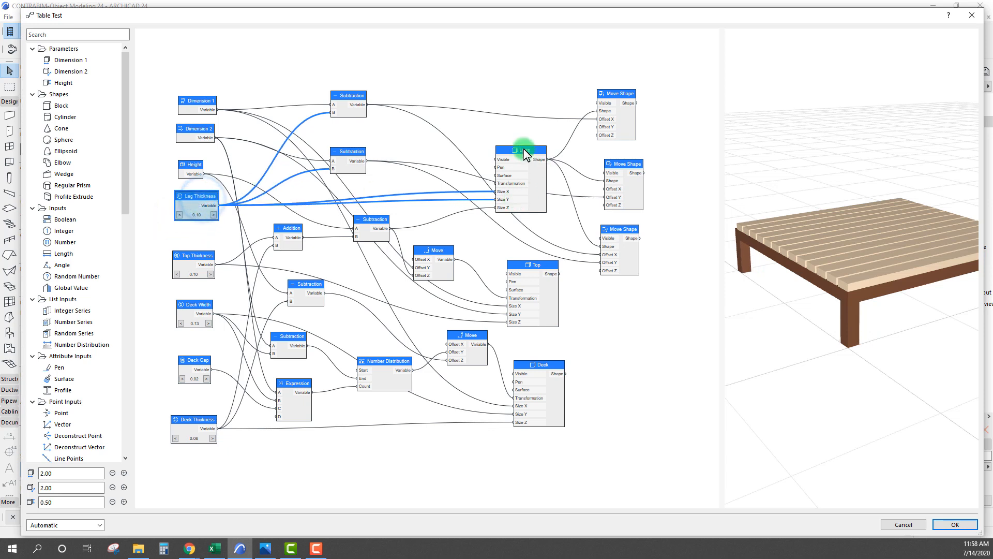
- Shift the Legs node slightly up and the third Subtraction node slightly right
{"action": "left_click_drag", "start_coordinate": [526, 153], "coordinate": [528, 150]}
{"action": "left_click_drag", "start_coordinate": [371, 219], "coordinate": [375, 221]}
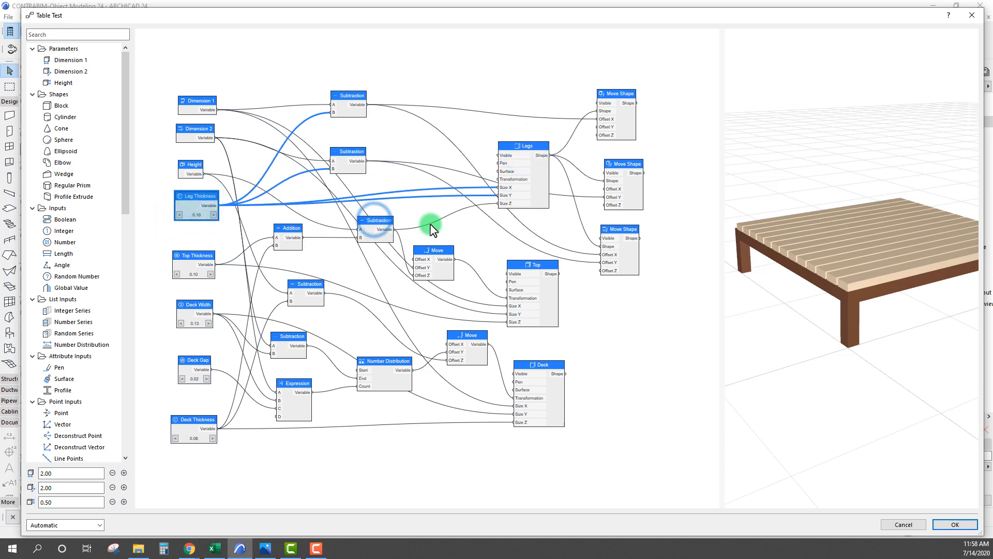
{"action": "left_click_drag", "start_coordinate": [515, 153], "coordinate": [521, 150]}
{"action": "left_click", "coordinate": [377, 231]}
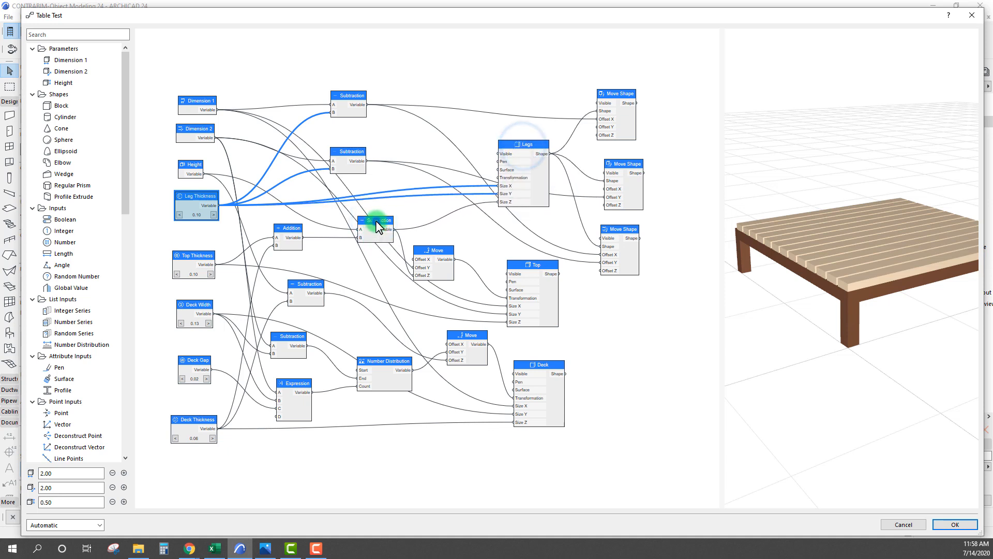
- Highlight the Addition node's connections and shift the Top Thickness node slightly up
{"action": "left_click", "coordinate": [288, 228]}
{"action": "left_click_drag", "start_coordinate": [875, 265], "coordinate": [855, 248]}
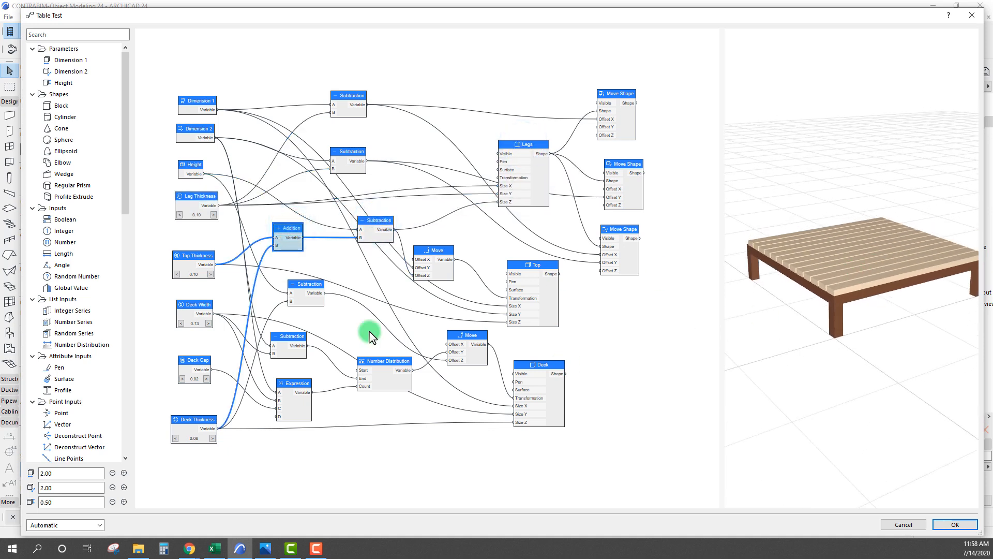
{"action": "left_click_drag", "start_coordinate": [185, 254], "coordinate": [186, 247]}
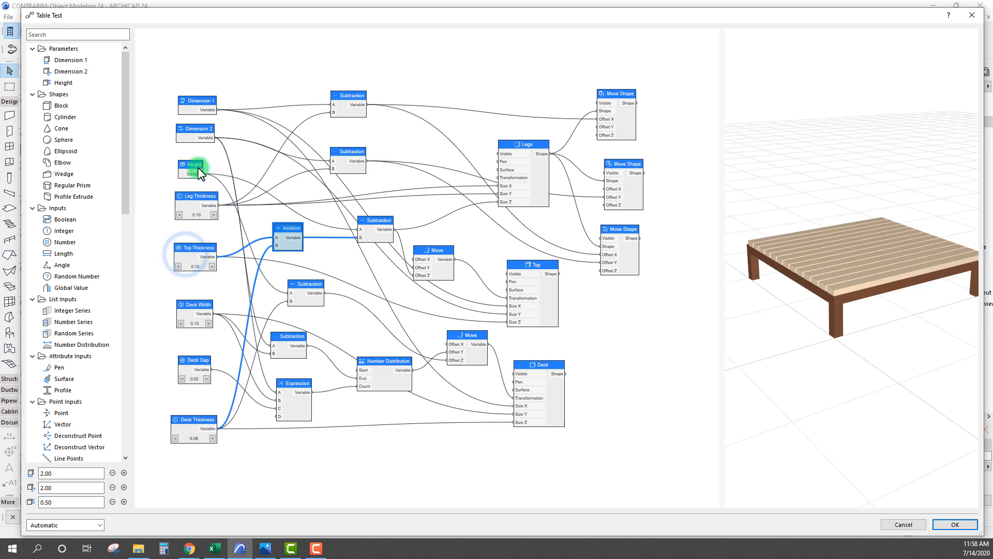
- Set the table's height to 1.00 and shift the Height node slightly right with its outgoing links highlighted
{"action": "left_click_drag", "start_coordinate": [187, 168], "coordinate": [192, 164]}
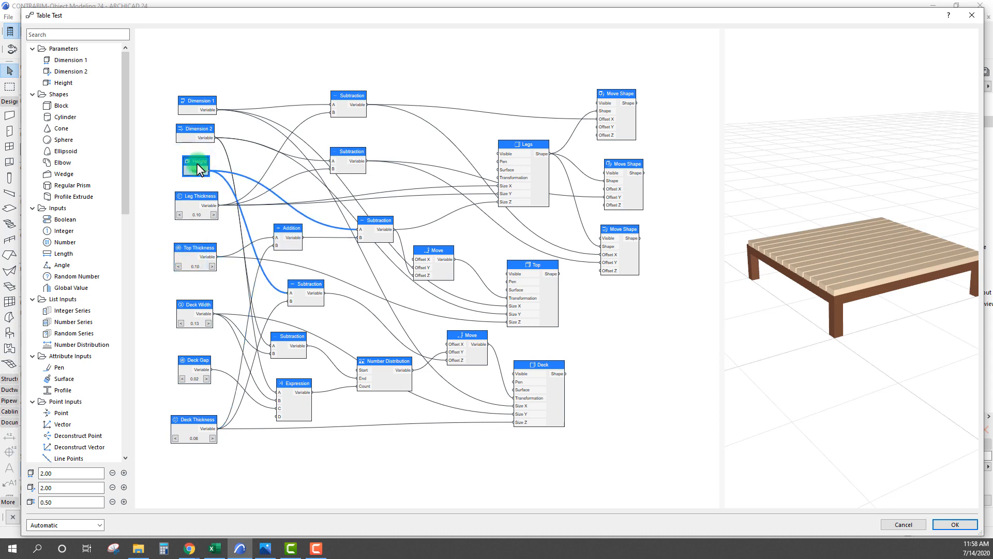
{"action": "left_click_drag", "start_coordinate": [66, 501], "coordinate": [32, 496]}
{"action": "type", "text": "1"}
{"action": "left_click", "coordinate": [66, 487]}
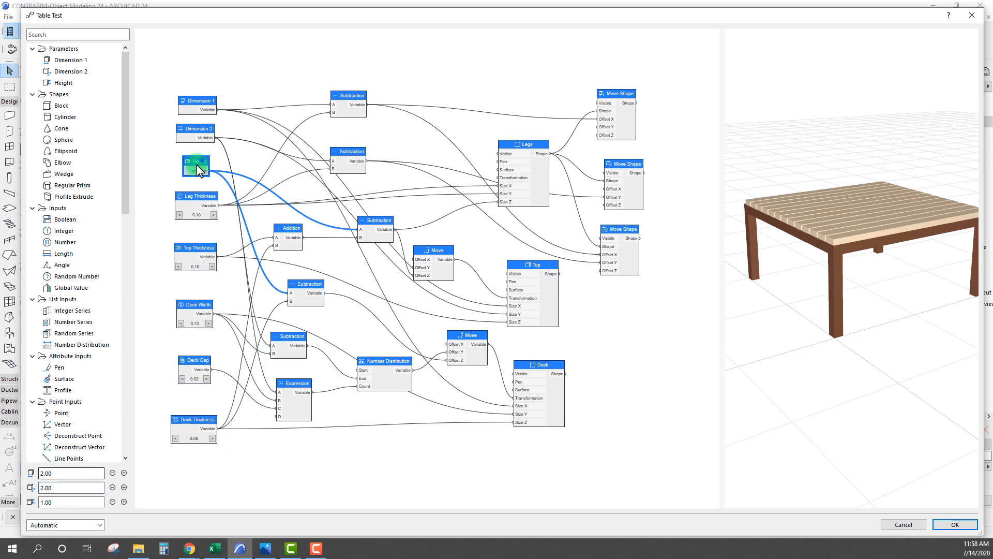
{"action": "left_click_drag", "start_coordinate": [196, 164], "coordinate": [205, 164]}
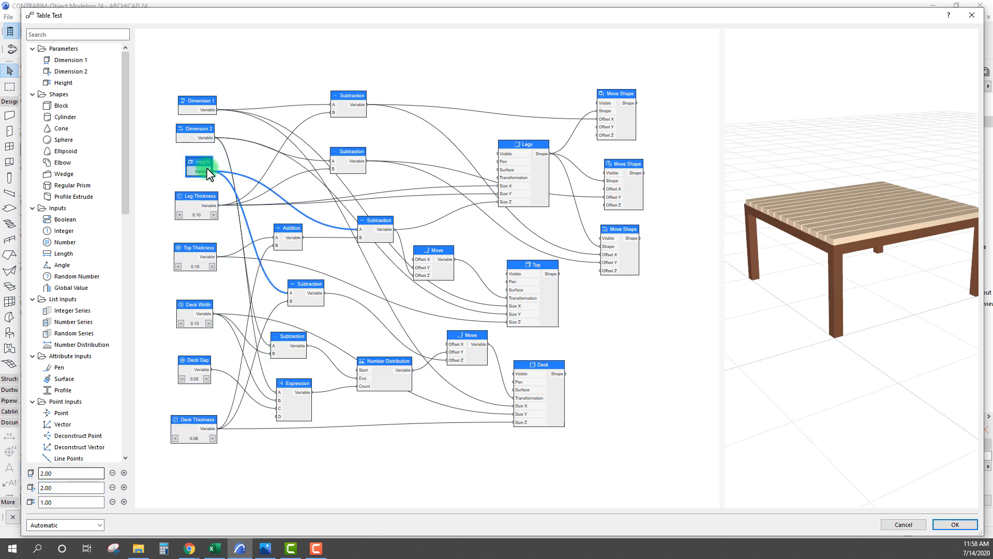
- Move the third Subtraction node and the upper Move node up, nudge the Top node, and highlight the Subtraction node's connections
{"action": "left_click_drag", "start_coordinate": [381, 218], "coordinate": [363, 198]}
{"action": "left_click", "coordinate": [197, 164]}
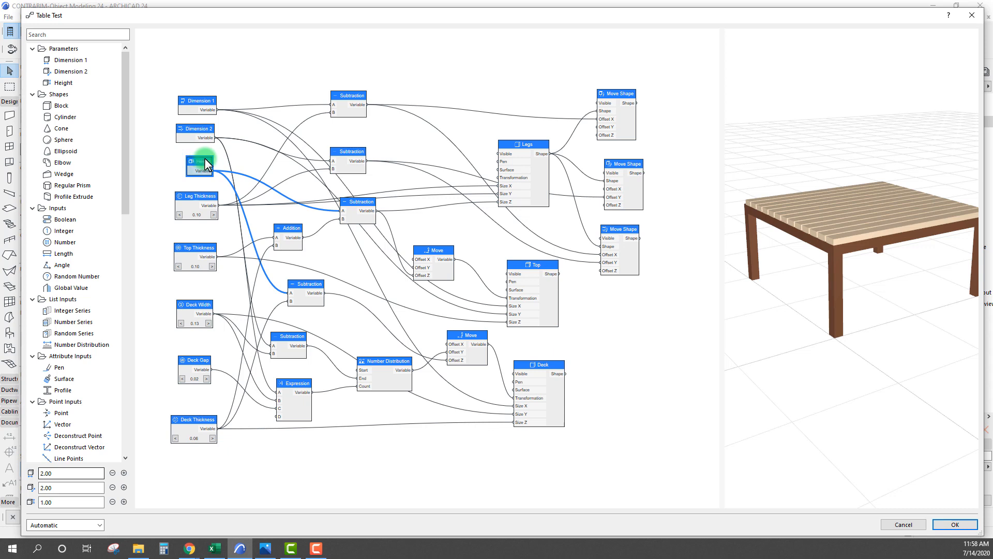
{"action": "left_click", "coordinate": [430, 258]}
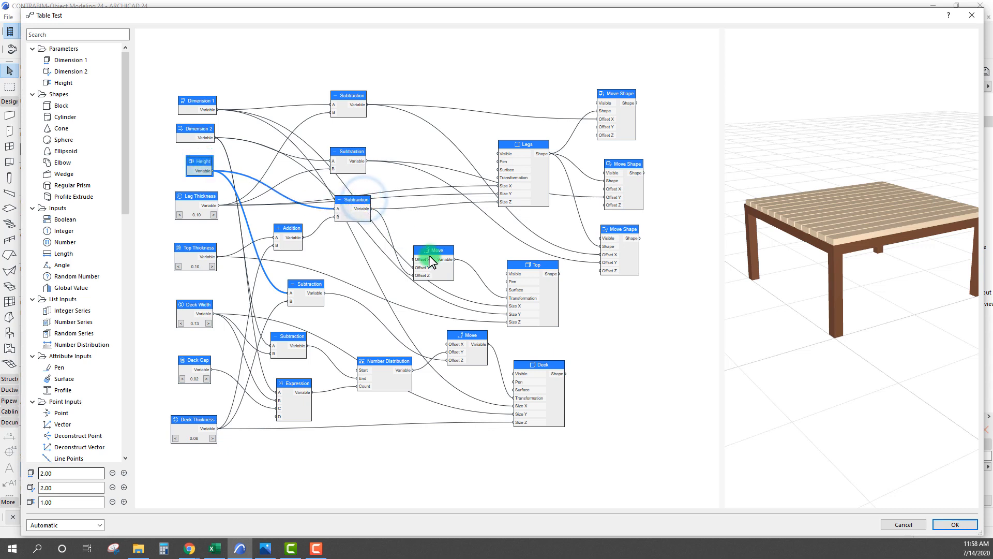
{"action": "left_click_drag", "start_coordinate": [438, 258], "coordinate": [446, 228]}
{"action": "left_click", "coordinate": [352, 204]}
{"action": "left_click_drag", "start_coordinate": [534, 264], "coordinate": [529, 261]}
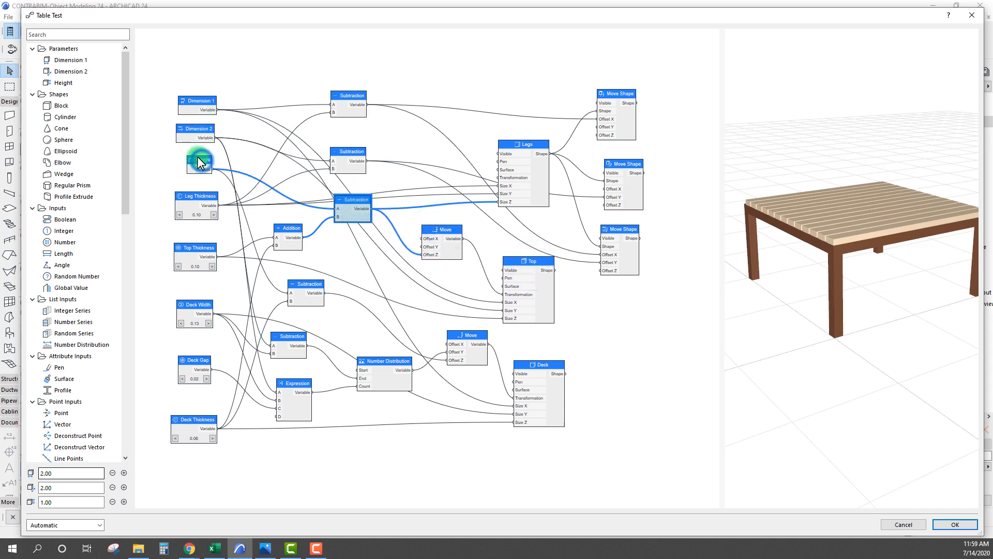
- Nudge the Top Thickness node up and alternately highlight the connections of the Addition and third Subtraction nodes
{"action": "left_click", "coordinate": [347, 195]}
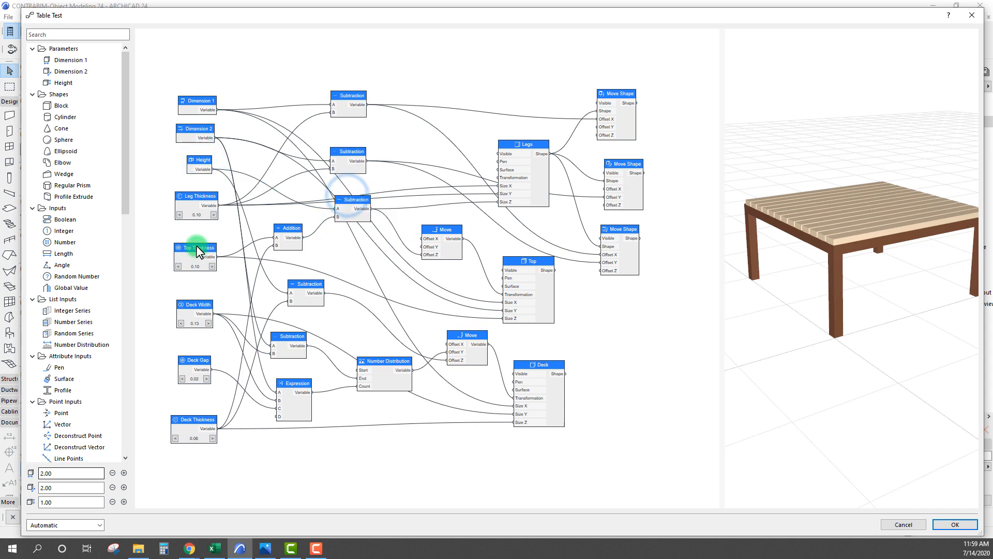
{"action": "left_click_drag", "start_coordinate": [197, 247], "coordinate": [198, 243]}
{"action": "left_click", "coordinate": [289, 228]}
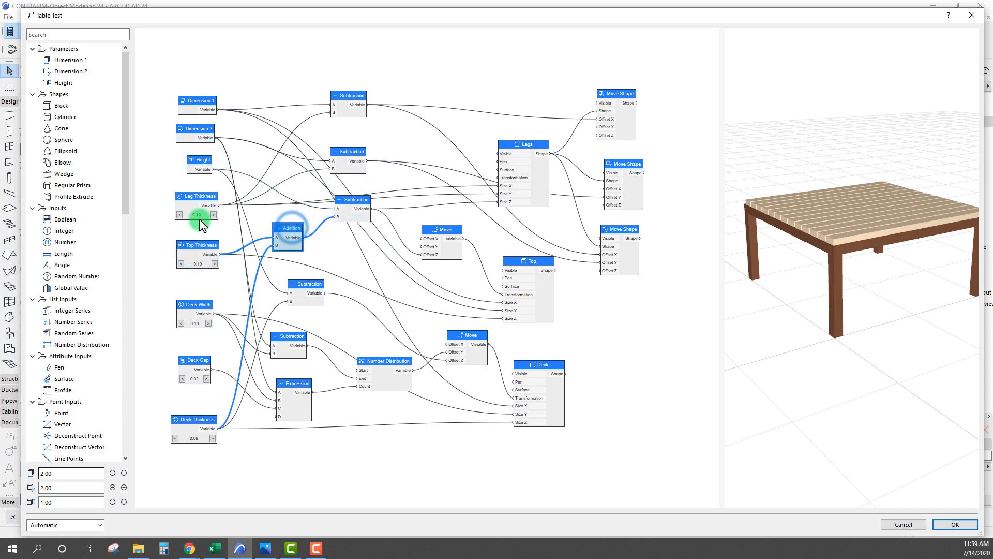
{"action": "left_click", "coordinate": [347, 198]}
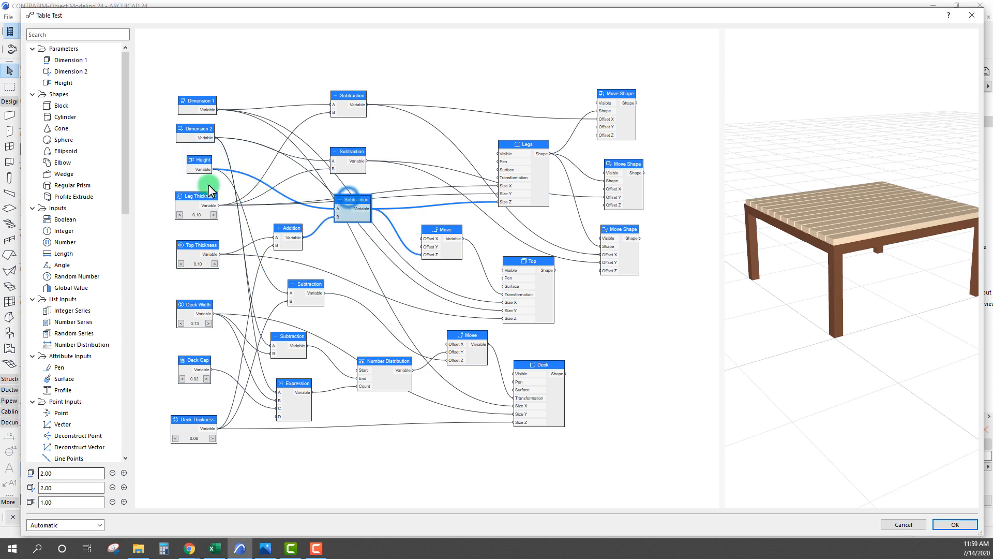
{"action": "left_click", "coordinate": [199, 246]}
{"action": "left_click", "coordinate": [285, 227]}
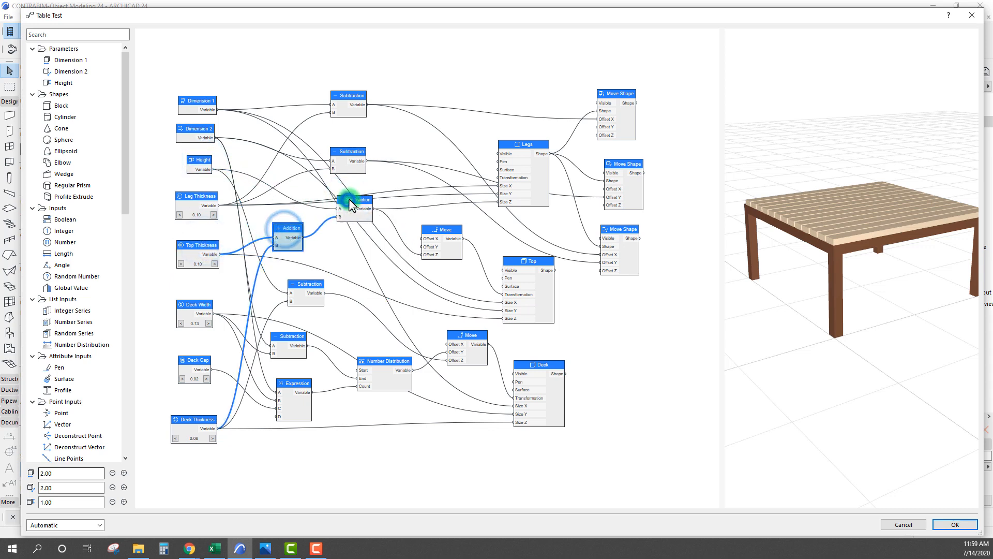
- Nudge the third Subtraction, upper Move and Top nodes, highlighting the links that pass from Subtraction through Move to Top
{"action": "left_click_drag", "start_coordinate": [349, 200], "coordinate": [346, 205]}
{"action": "left_click", "coordinate": [440, 229]}
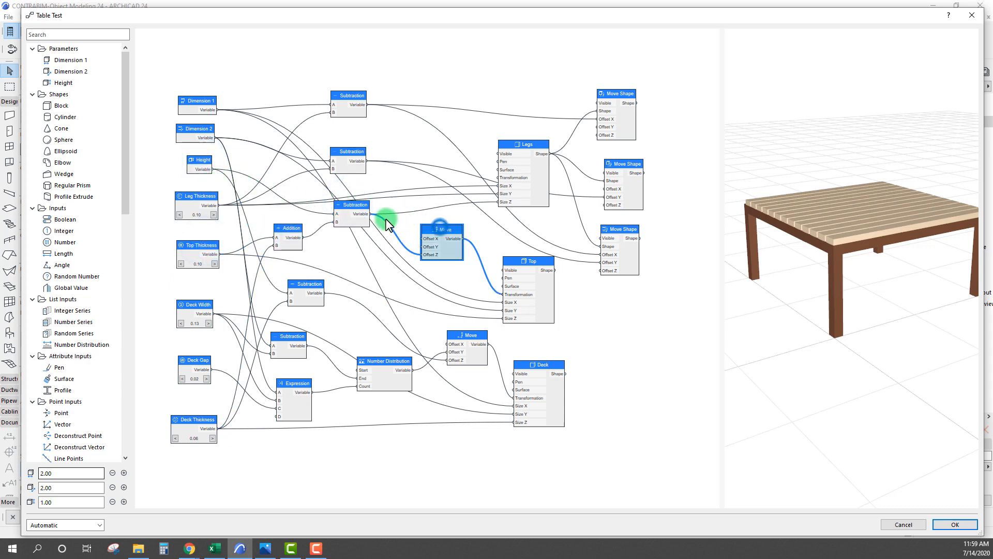
{"action": "left_click_drag", "start_coordinate": [524, 260], "coordinate": [523, 254]}
{"action": "left_click_drag", "start_coordinate": [802, 252], "coordinate": [802, 274]}
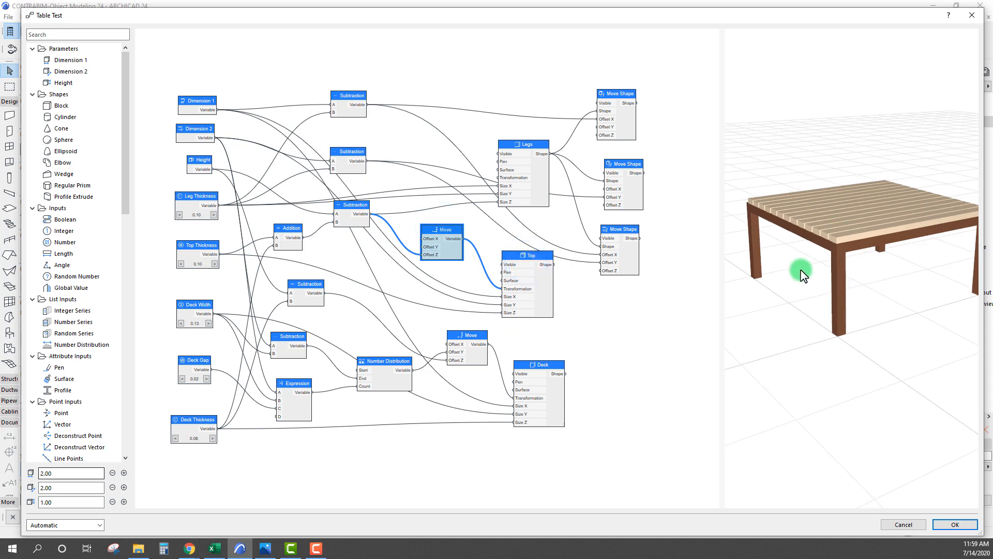
{"action": "left_click_drag", "start_coordinate": [437, 232], "coordinate": [444, 234]}
{"action": "left_click", "coordinate": [348, 204]}
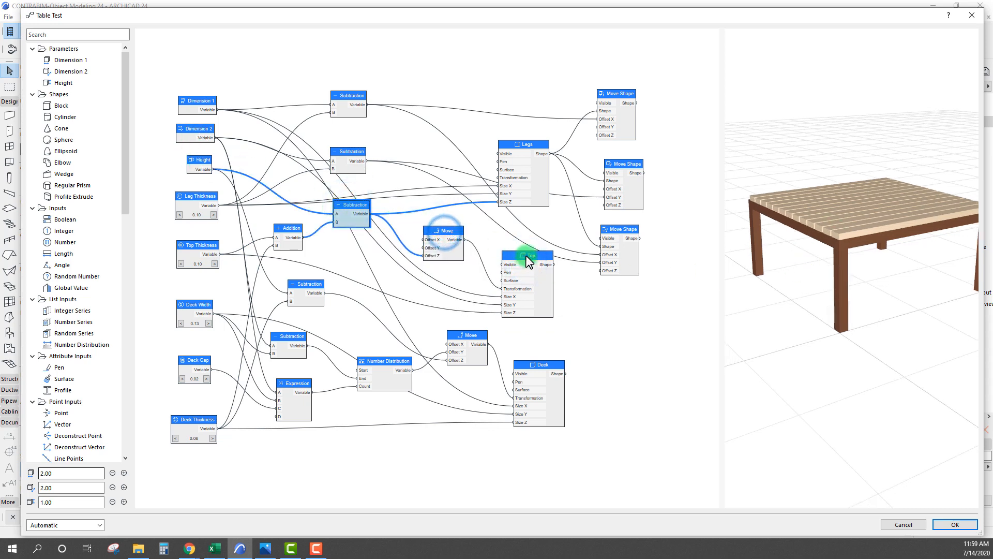
{"action": "left_click_drag", "start_coordinate": [526, 256], "coordinate": [526, 258]}
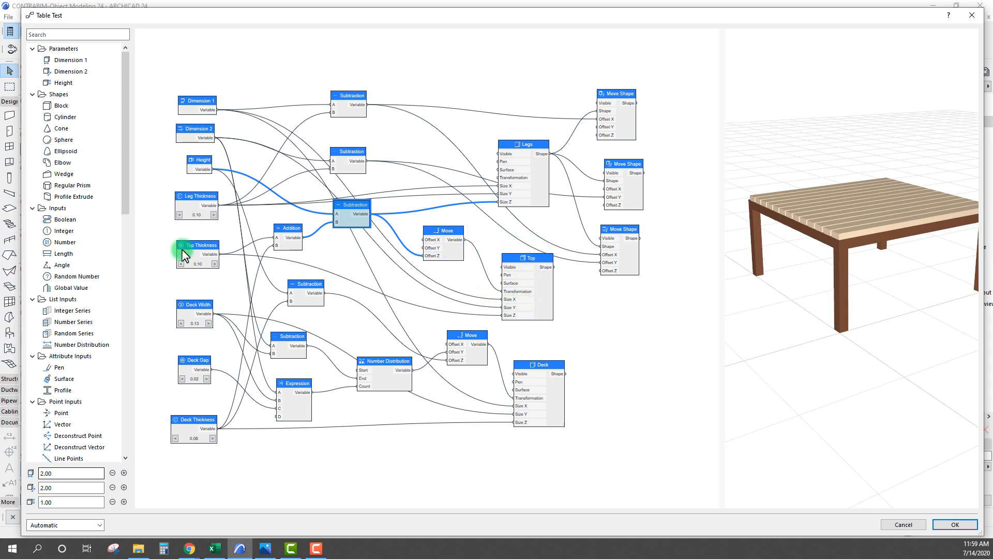
- Nudge the Top Thickness node up and raise its value by several increments to thicken the table's top frame
{"action": "left_click_drag", "start_coordinate": [191, 243], "coordinate": [191, 242]}
{"action": "left_click", "coordinate": [213, 263]}
{"action": "left_click", "coordinate": [213, 263]}
{"action": "left_click", "coordinate": [214, 263]}
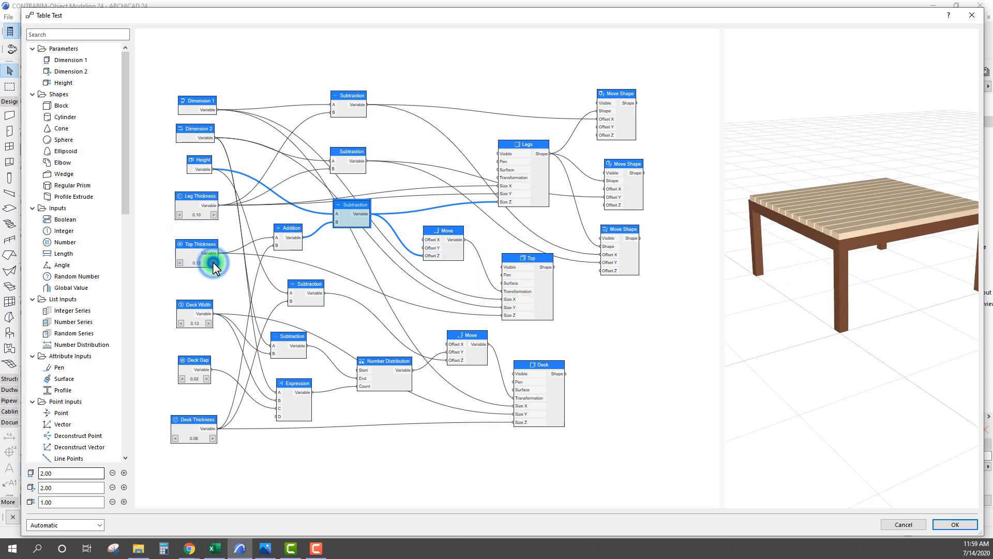
{"action": "left_click", "coordinate": [213, 263]}
{"action": "left_click", "coordinate": [214, 263]}
{"action": "left_click", "coordinate": [213, 263]}
{"action": "left_click", "coordinate": [213, 262]}
{"action": "left_click", "coordinate": [213, 263]}
- Bring the Top Thickness value back down to 0.10
{"action": "left_click", "coordinate": [180, 263]}
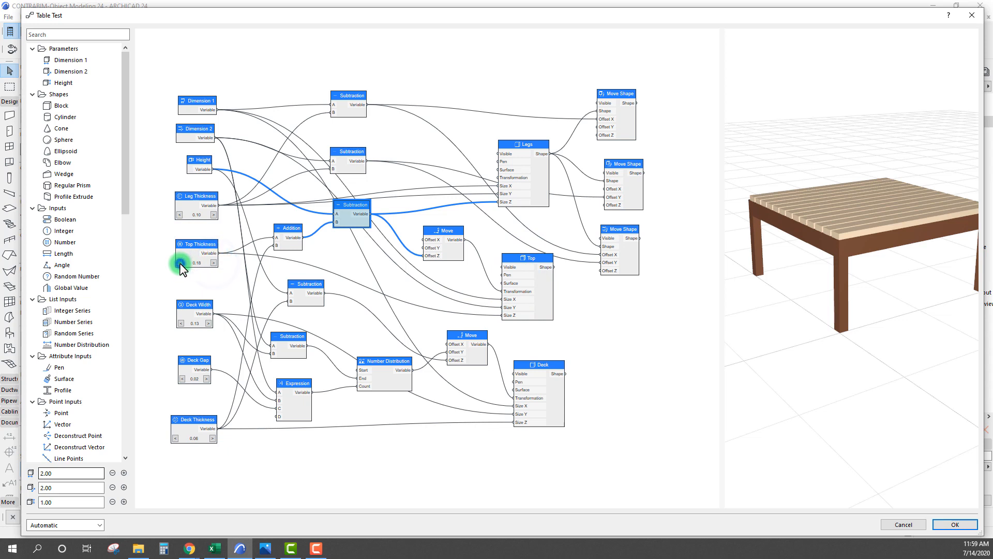
{"action": "left_click", "coordinate": [180, 264]}
{"action": "left_click", "coordinate": [180, 263]}
{"action": "left_click", "coordinate": [180, 264]}
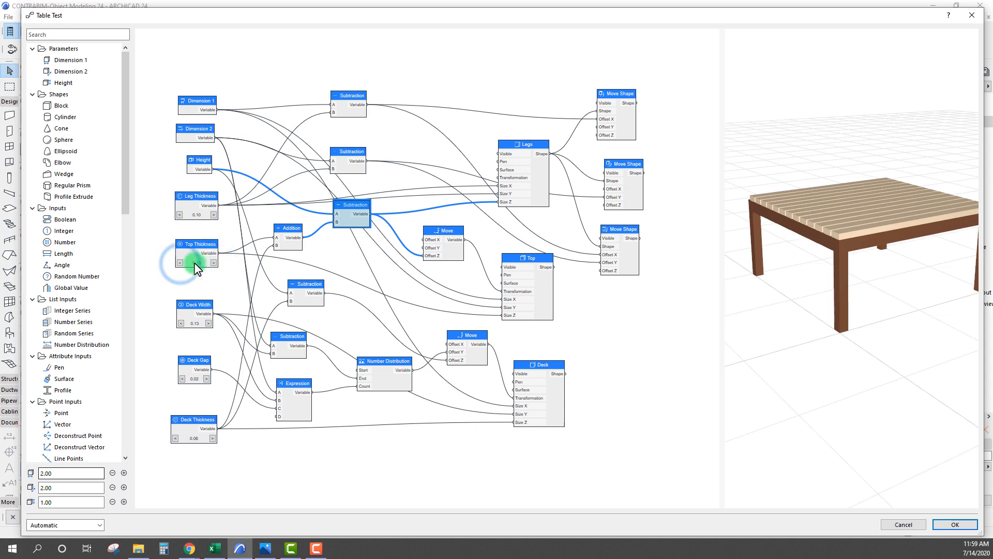
{"action": "left_click", "coordinate": [179, 262]}
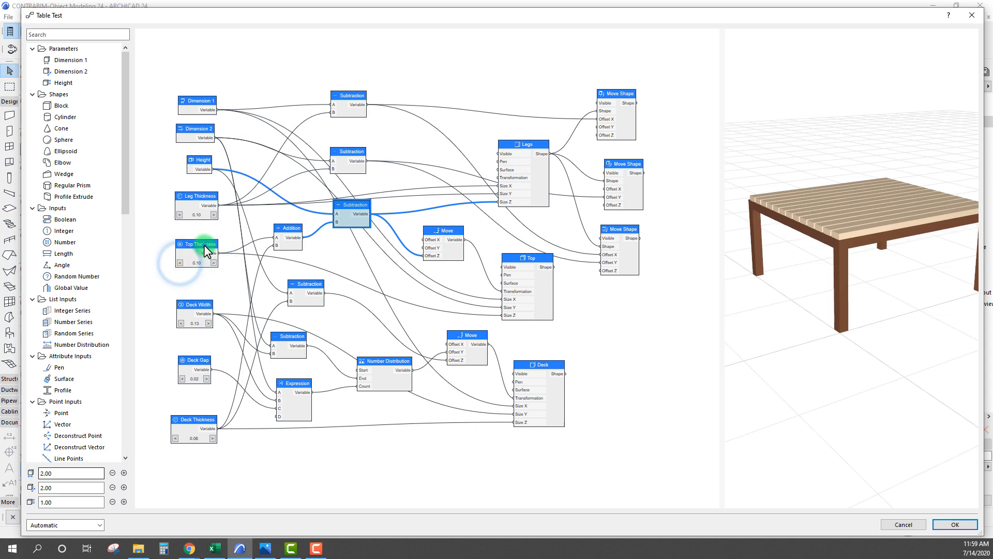
- Nudge the Top Thickness, Addition and third Subtraction nodes, and highlight the links leaving Top Thickness
{"action": "left_click_drag", "start_coordinate": [205, 244], "coordinate": [204, 246]}
{"action": "mouse_move", "coordinate": [291, 228]}
{"action": "left_mouse_down"}
{"action": "mouse_move", "coordinate": [288, 235]}
{"action": "mouse_move", "coordinate": [289, 227]}
{"action": "left_mouse_up"}
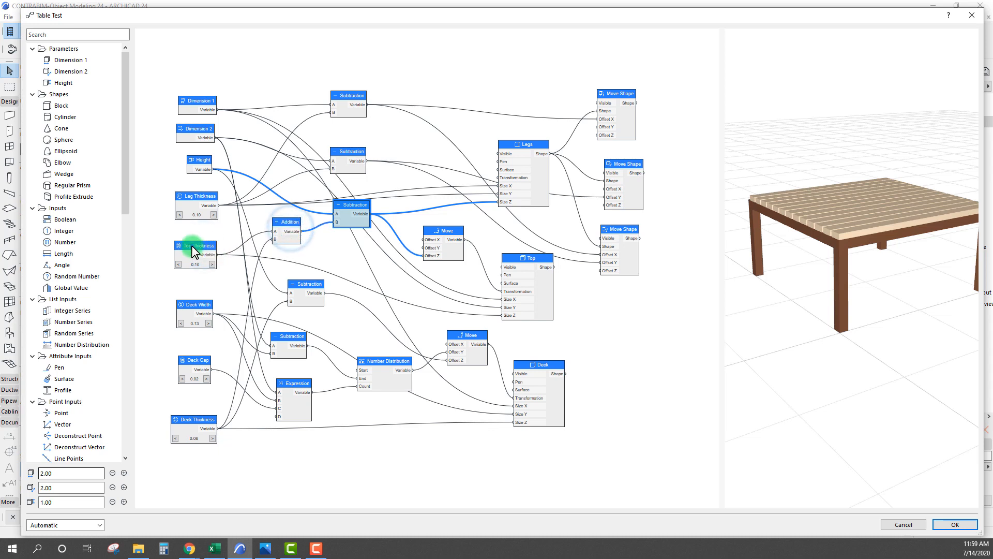
{"action": "left_click", "coordinate": [192, 246]}
{"action": "left_click", "coordinate": [283, 221]}
{"action": "left_click", "coordinate": [193, 249]}
{"action": "left_click_drag", "start_coordinate": [313, 307], "coordinate": [309, 278]}
{"action": "left_click_drag", "start_coordinate": [295, 199], "coordinate": [294, 206]}
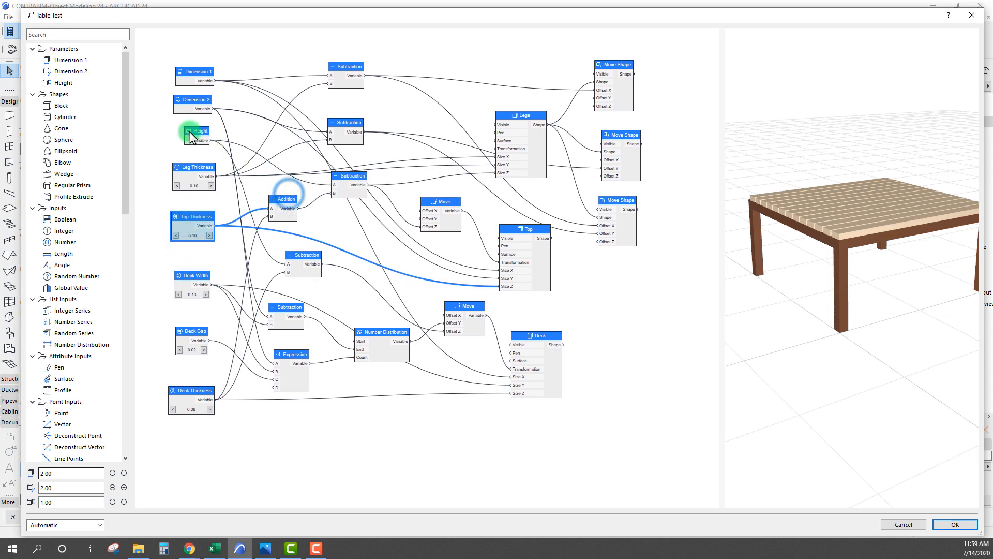
{"action": "left_click_drag", "start_coordinate": [345, 181], "coordinate": [348, 175]}
{"action": "left_click_drag", "start_coordinate": [283, 200], "coordinate": [284, 204]}
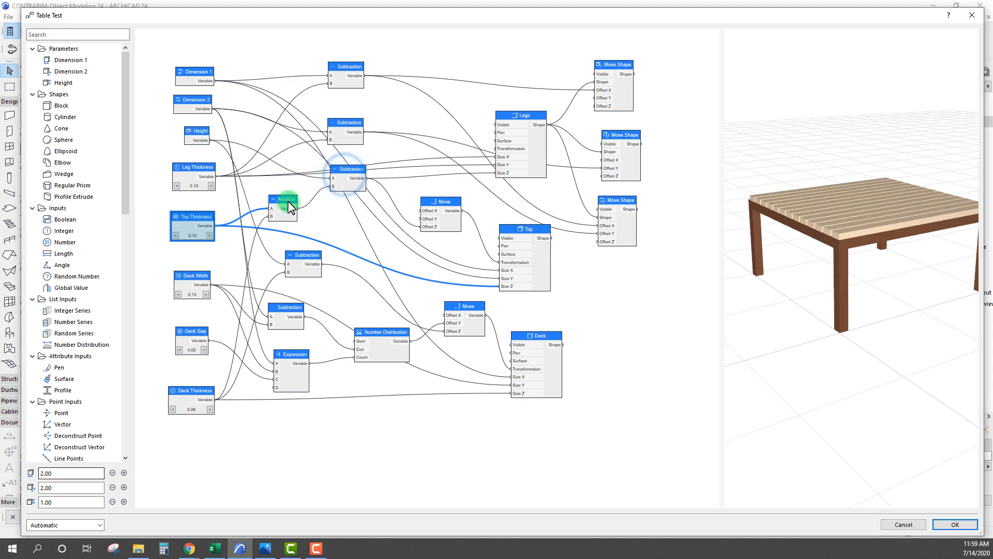
- Set the Deck Thickness value to 0.10 and move its node slightly down and left with its links highlighted
{"action": "left_click", "coordinate": [192, 392]}
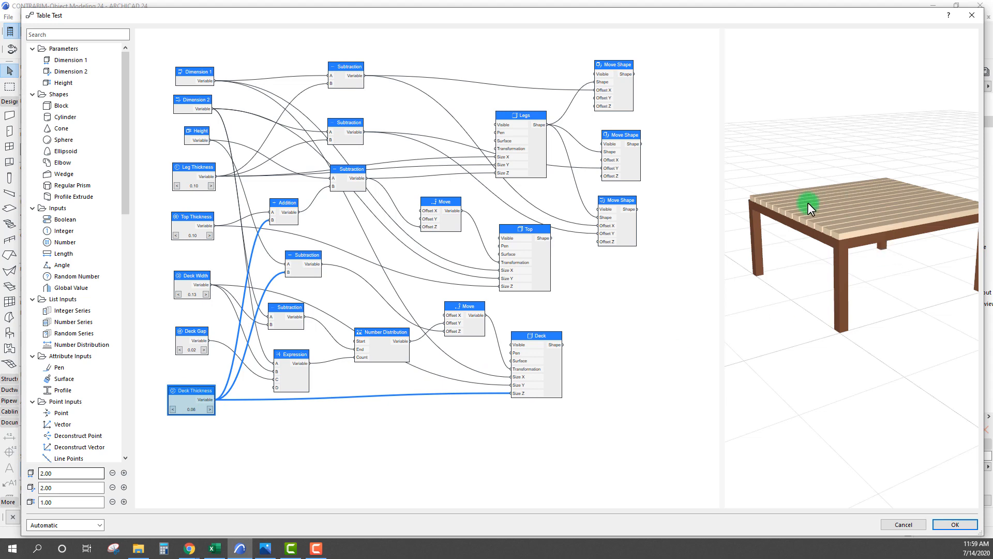
{"action": "scroll", "coordinate": [823, 236], "scroll_direction": "up", "scroll_amount": 5}
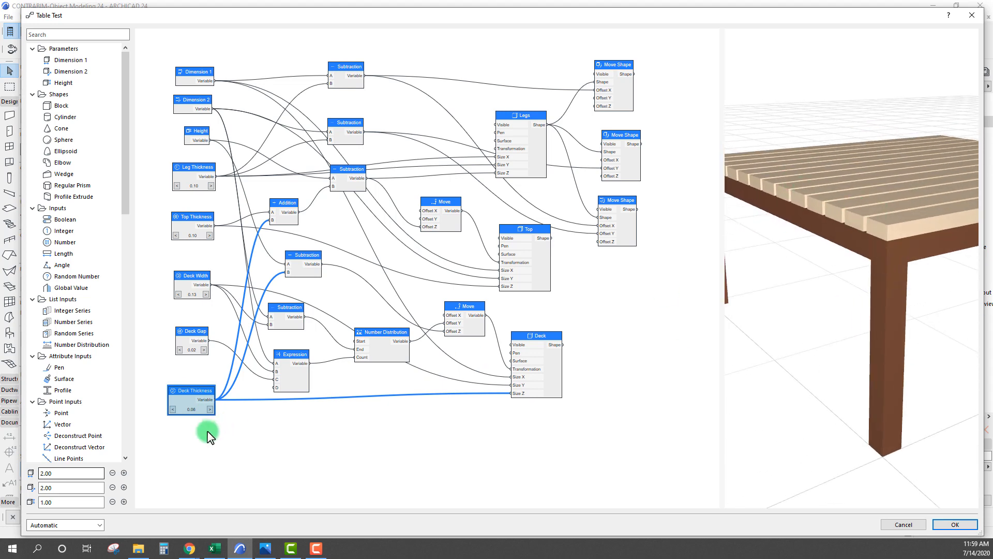
{"action": "left_click", "coordinate": [210, 409]}
{"action": "left_click", "coordinate": [209, 410]}
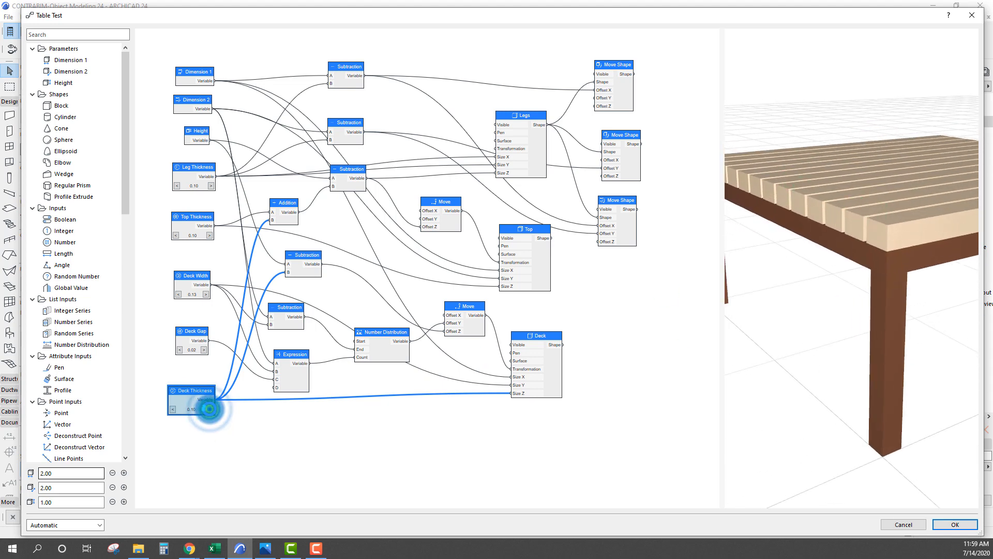
{"action": "left_click", "coordinate": [210, 409]}
{"action": "left_click", "coordinate": [173, 409]}
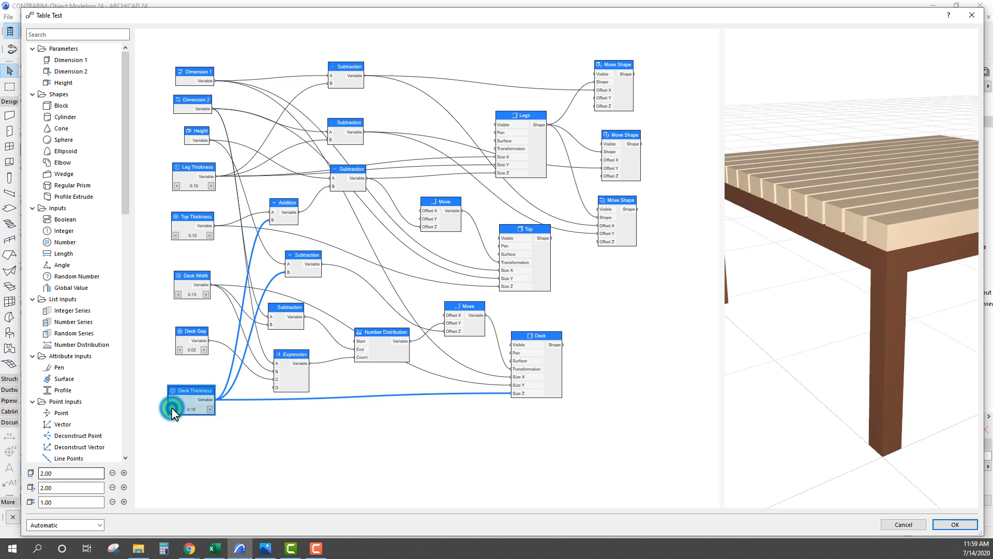
{"action": "left_click_drag", "start_coordinate": [191, 389], "coordinate": [184, 396]}
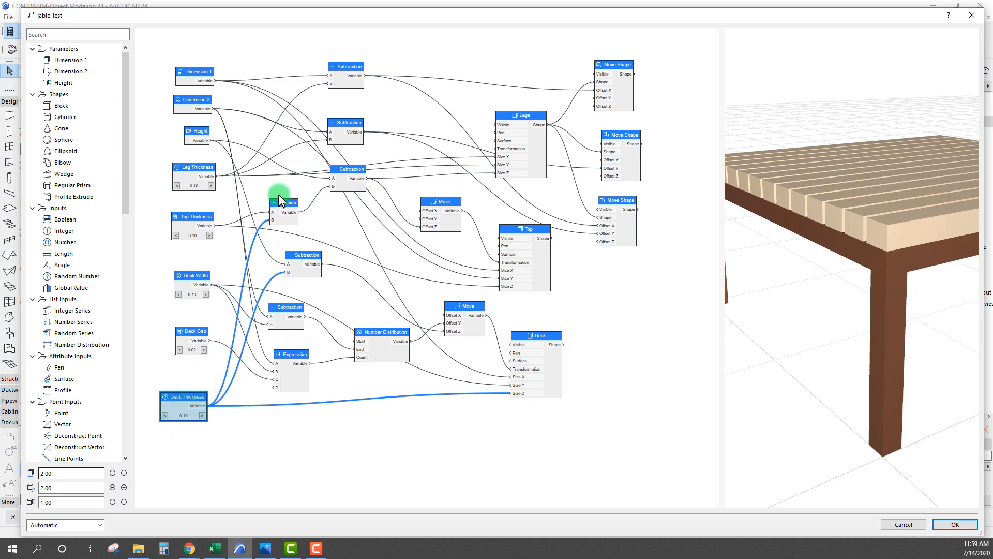
- Nudge the Addition node slightly up and the Top Thickness node slightly down
{"action": "mouse_move", "coordinate": [281, 220]}
{"action": "left_mouse_down"}
{"action": "mouse_move", "coordinate": [280, 195]}
{"action": "mouse_move", "coordinate": [281, 211]}
{"action": "left_mouse_up"}
{"action": "left_click_drag", "start_coordinate": [198, 216], "coordinate": [196, 219]}
{"action": "left_click", "coordinate": [843, 248]}
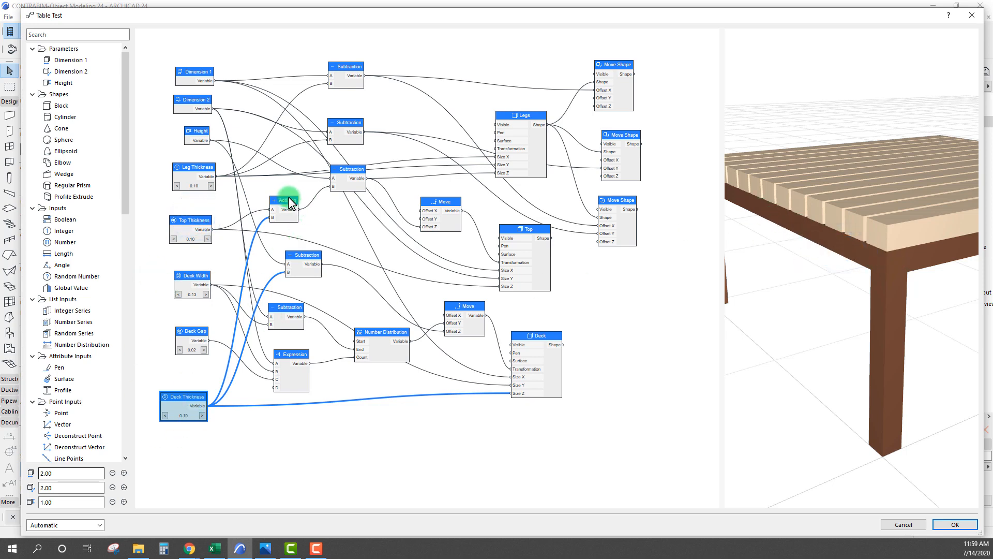
- Slightly reposition the Addition, third Subtraction, upper Move, Top and Top Thickness nodes in the network
{"action": "left_click_drag", "start_coordinate": [290, 204], "coordinate": [288, 200]}
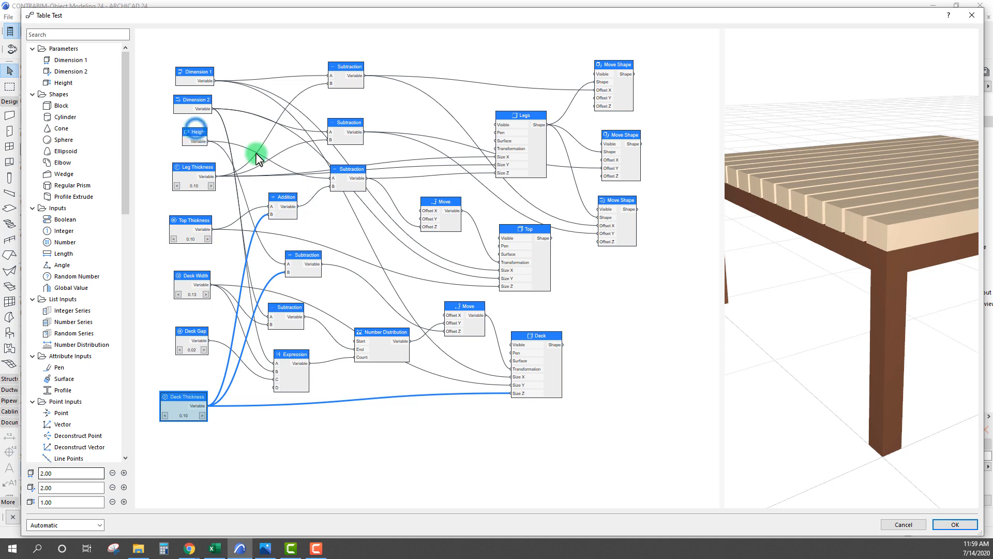
{"action": "left_click_drag", "start_coordinate": [354, 167], "coordinate": [352, 169]}
{"action": "left_click_drag", "start_coordinate": [436, 199], "coordinate": [440, 205]}
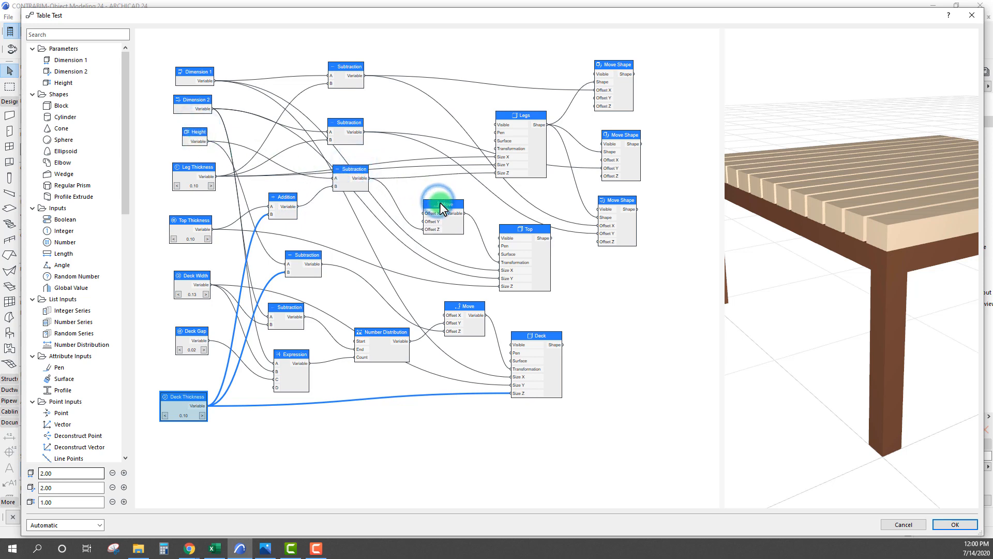
{"action": "left_click_drag", "start_coordinate": [516, 226], "coordinate": [519, 221]}
{"action": "middle_click_drag", "start_coordinate": [799, 245], "coordinate": [801, 250]}
{"action": "left_click_drag", "start_coordinate": [528, 222], "coordinate": [527, 224]}
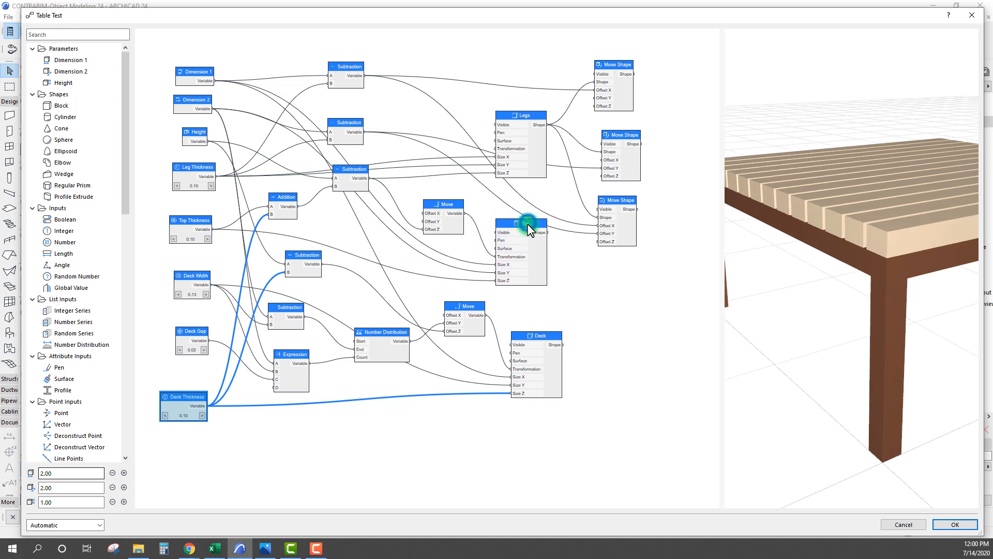
{"action": "left_click_drag", "start_coordinate": [191, 219], "coordinate": [192, 217]}
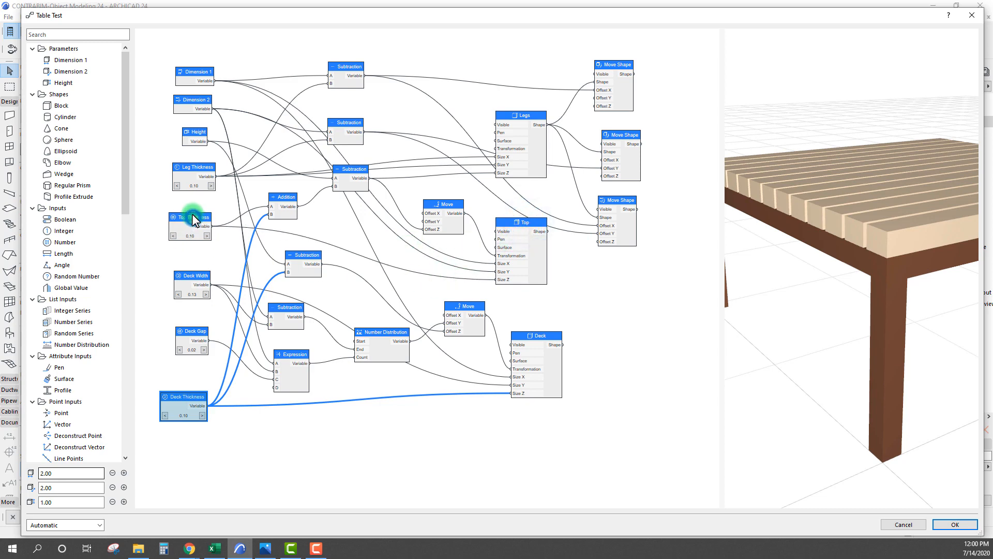
- Show the whole table in the 3D preview and move the third Subtraction node slightly down
{"action": "left_click_drag", "start_coordinate": [868, 281], "coordinate": [843, 280]}
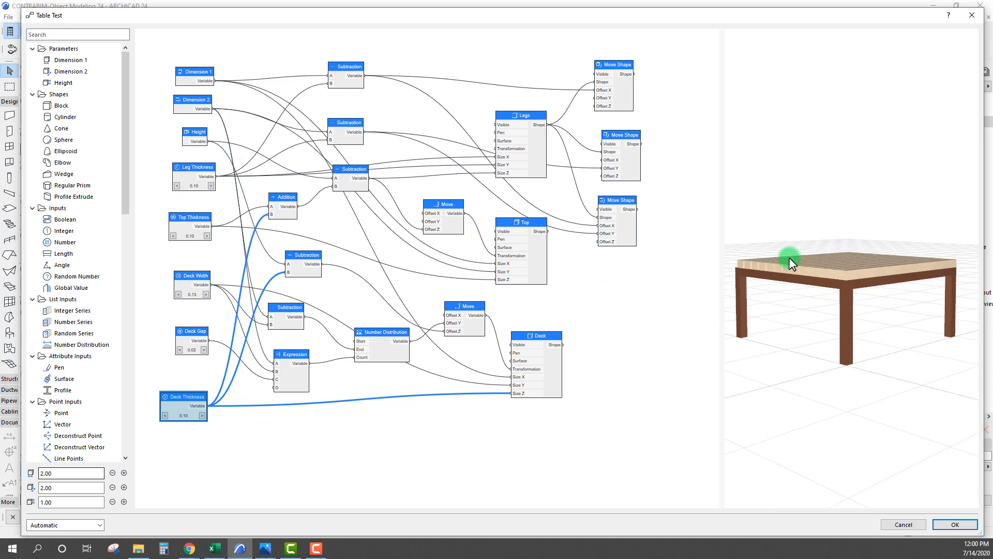
{"action": "left_click_drag", "start_coordinate": [962, 275], "coordinate": [850, 283]}
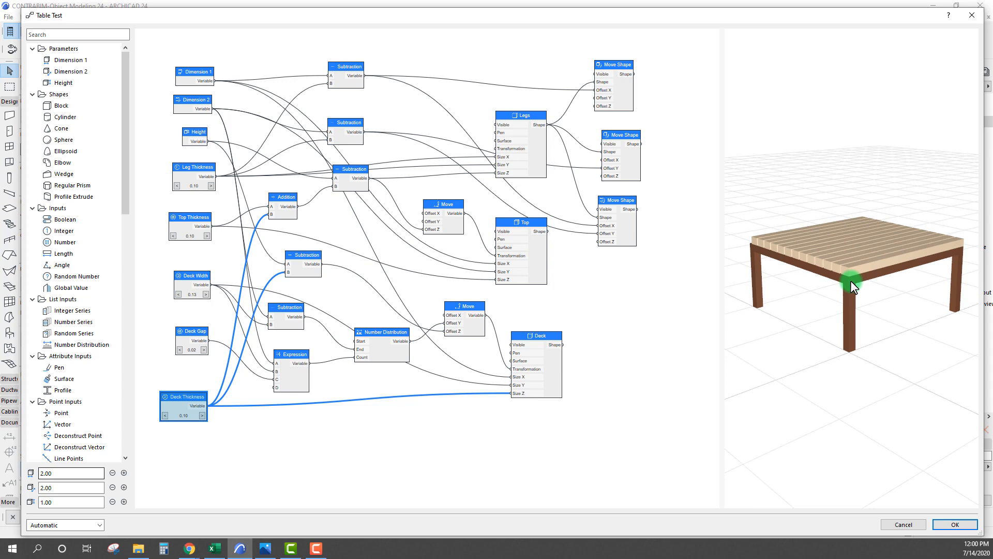
{"action": "left_click_drag", "start_coordinate": [852, 280], "coordinate": [845, 253]}
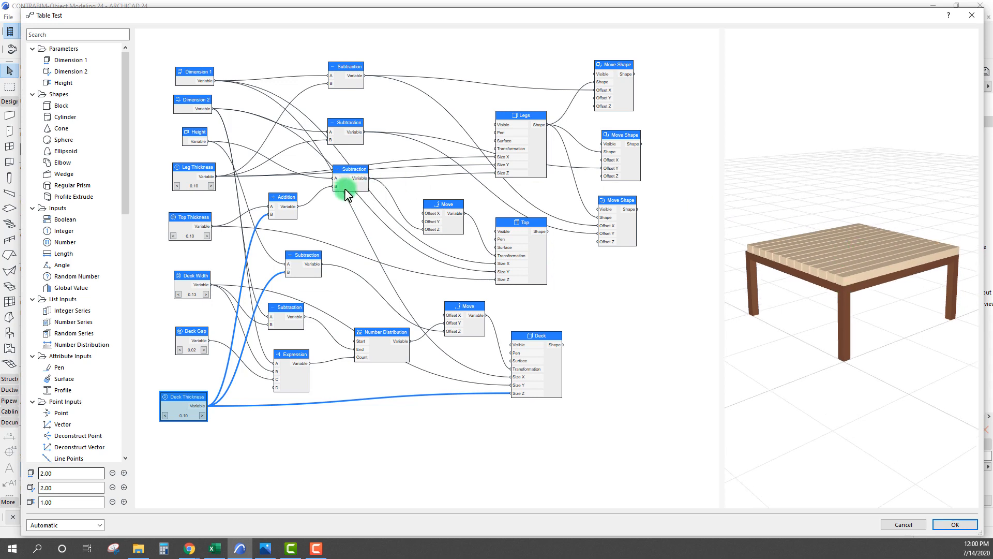
{"action": "left_click_drag", "start_coordinate": [351, 181], "coordinate": [356, 196]}
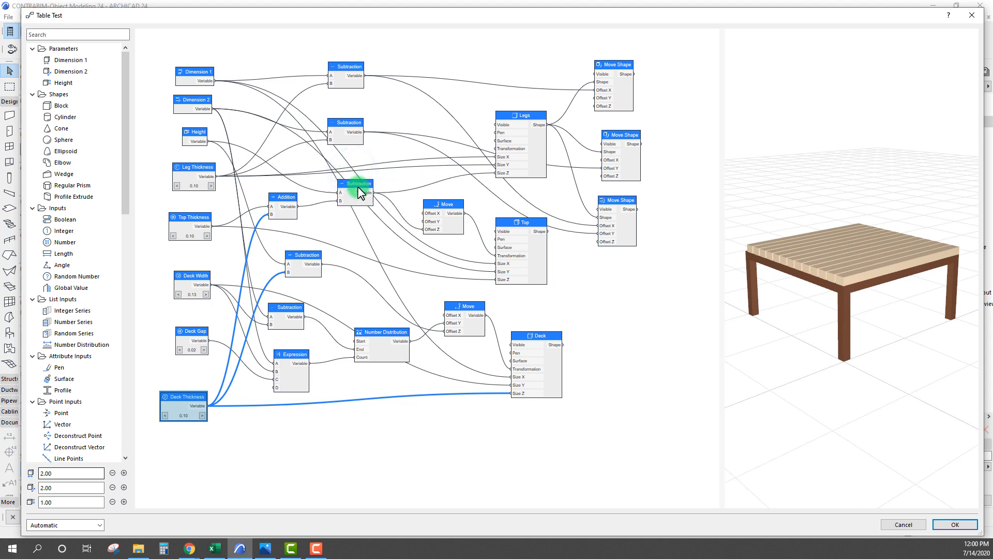
{"action": "left_click", "coordinate": [298, 159]}
{"action": "mouse_move", "coordinate": [357, 192]}
{"action": "left_mouse_down"}
{"action": "mouse_move", "coordinate": [356, 204]}
{"action": "mouse_move", "coordinate": [347, 185]}
{"action": "left_mouse_up"}
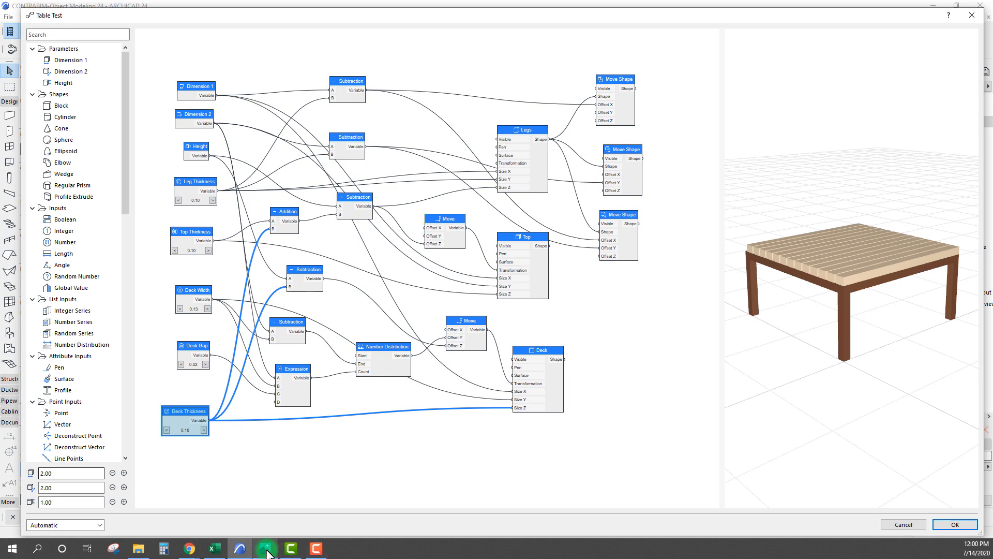
- Switch to the Photos window with table-1024x512.png and examine the Subtraction links into the block that feeds the Move Shape nodes
{"action": "mouse_move", "coordinate": [267, 551]}
{"action": "left_click", "coordinate": [266, 517]}
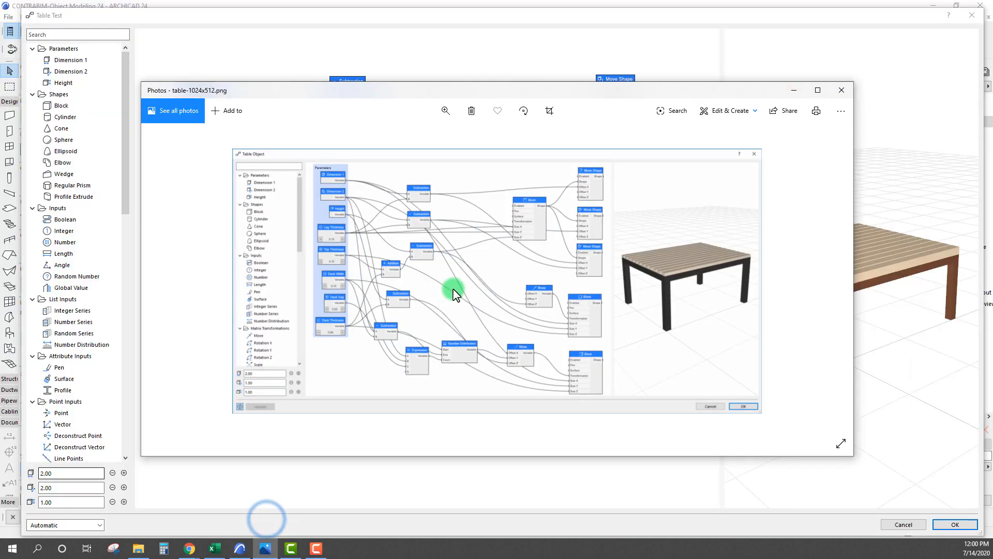
{"action": "scroll", "coordinate": [485, 239], "scroll_direction": "up", "scroll_amount": 4}
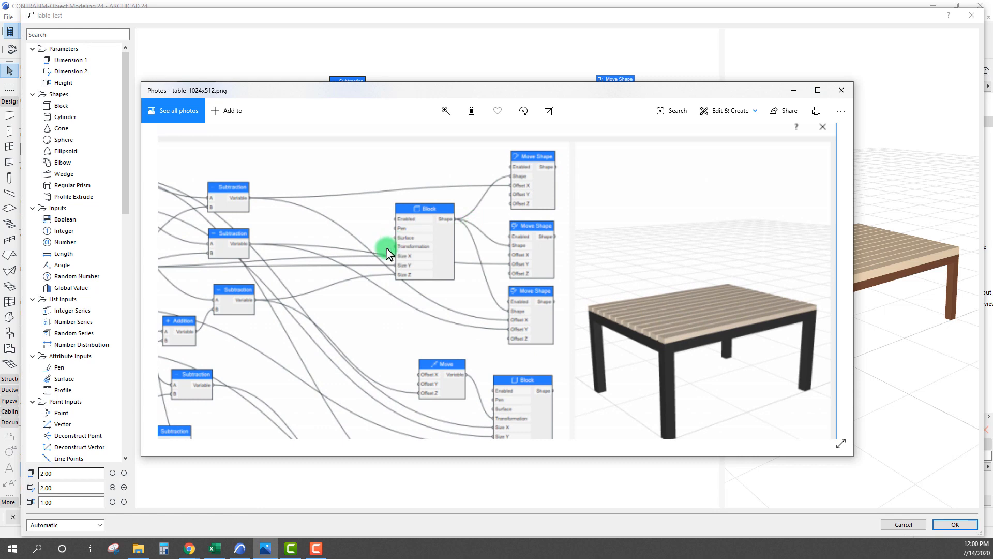
{"action": "scroll", "coordinate": [472, 173], "scroll_direction": "up", "scroll_amount": 2}
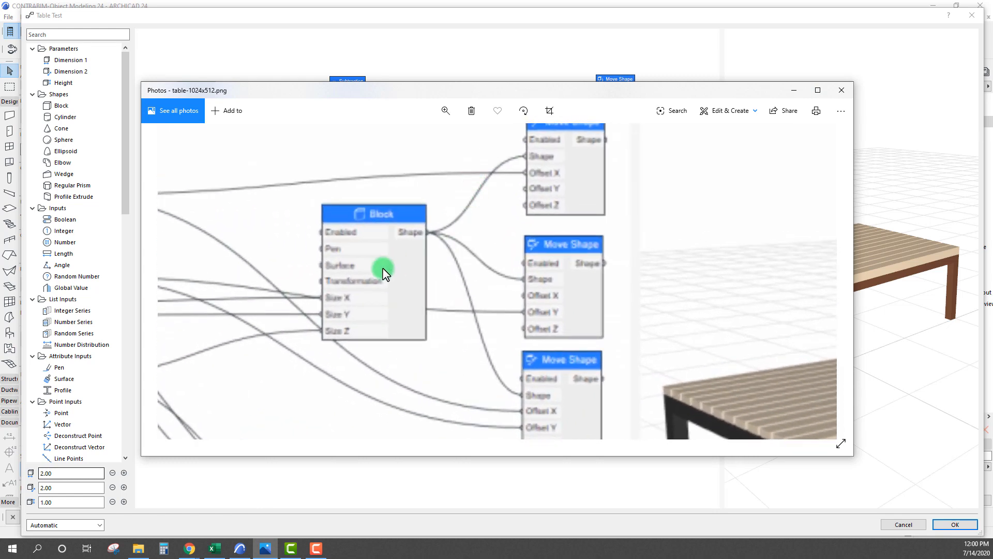
{"action": "left_click_drag", "start_coordinate": [383, 273], "coordinate": [510, 222]}
{"action": "left_click_drag", "start_coordinate": [421, 240], "coordinate": [614, 182]}
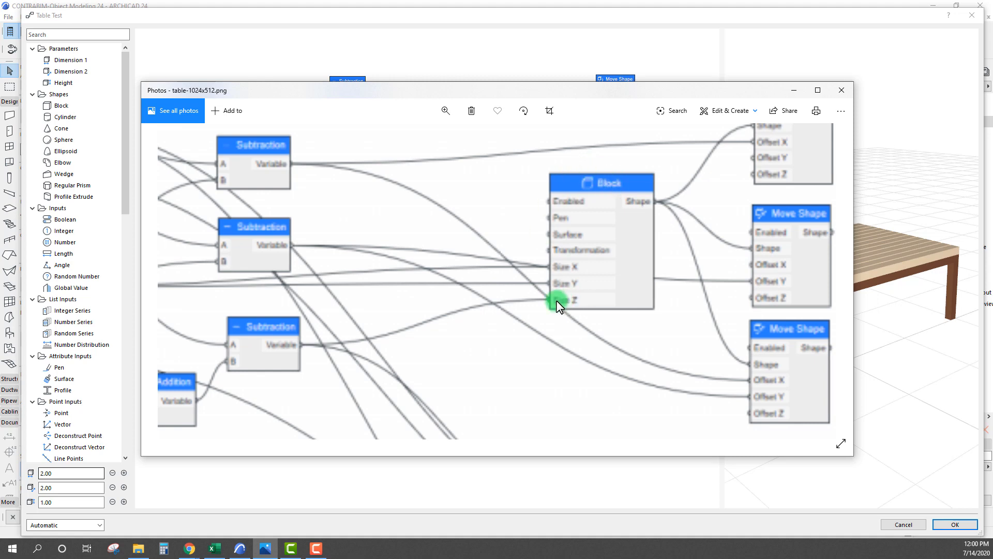
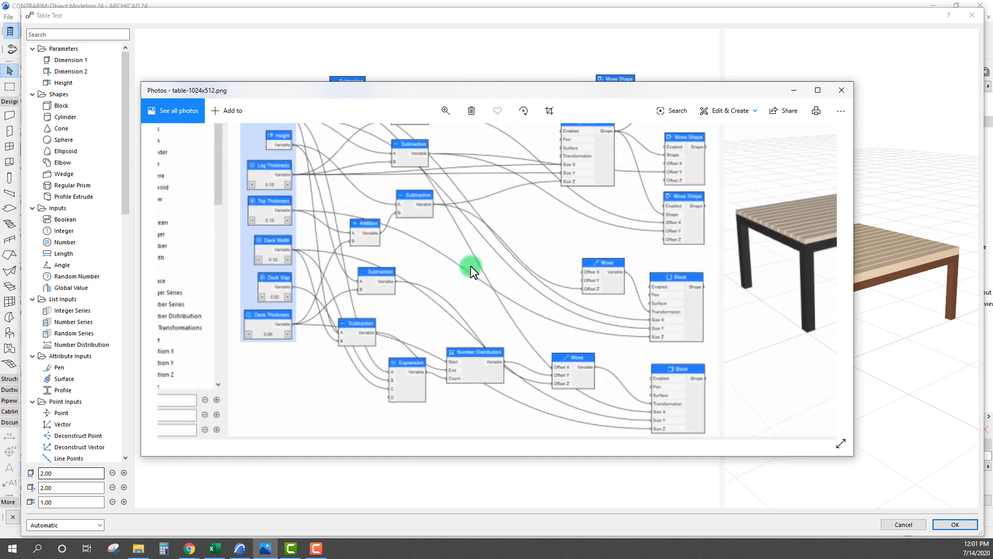
- Examine how the Subtraction, Expression, Number Distribution and Move nodes feed the lowest Block in the reference image
{"action": "left_click_drag", "start_coordinate": [470, 270], "coordinate": [483, 247]}
{"action": "scroll", "coordinate": [520, 299], "scroll_direction": "up", "scroll_amount": 1}
{"action": "left_click_drag", "start_coordinate": [520, 299], "coordinate": [512, 266]}
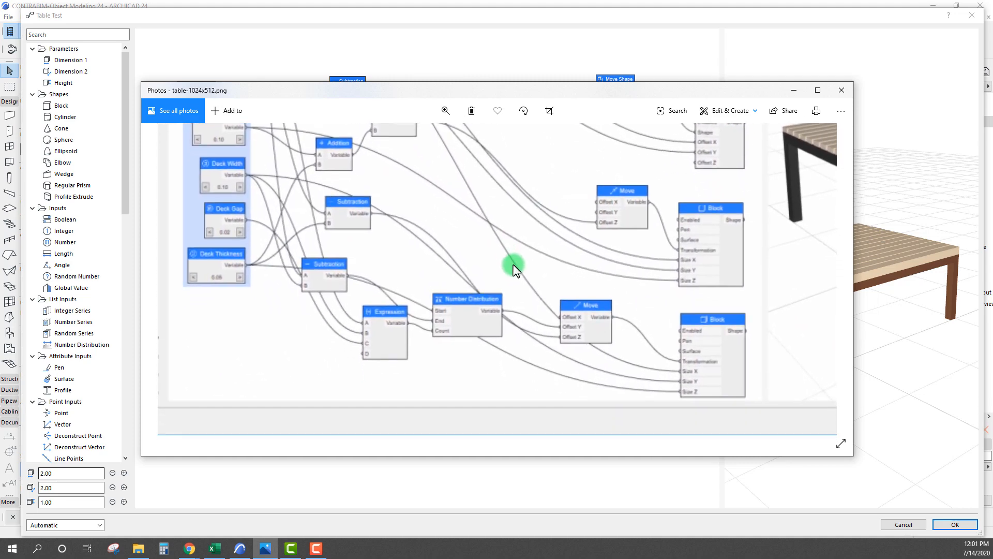
{"action": "scroll", "coordinate": [571, 332], "scroll_direction": "up", "scroll_amount": 1}
{"action": "left_click_drag", "start_coordinate": [573, 332], "coordinate": [526, 315]}
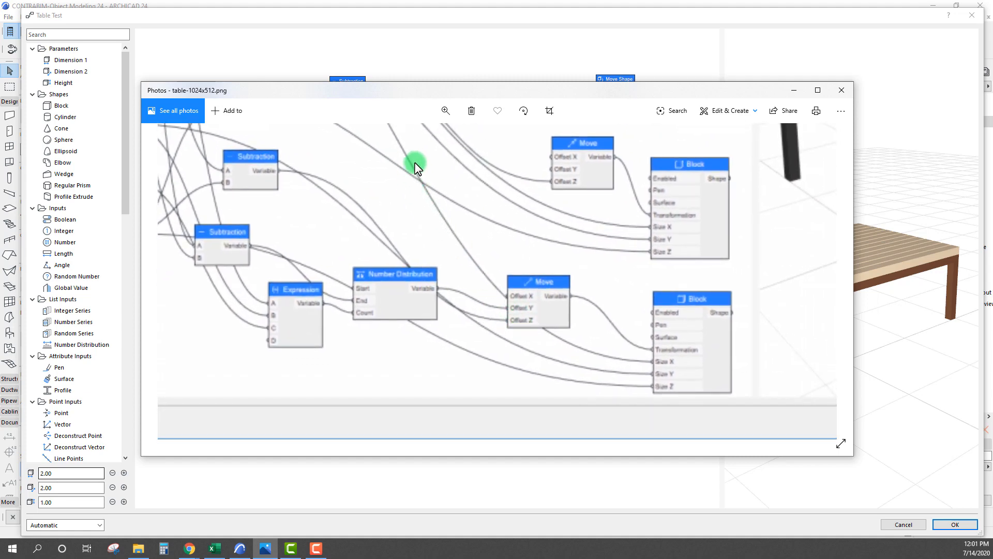
{"action": "scroll", "coordinate": [526, 314], "scroll_direction": "up", "scroll_amount": 1}
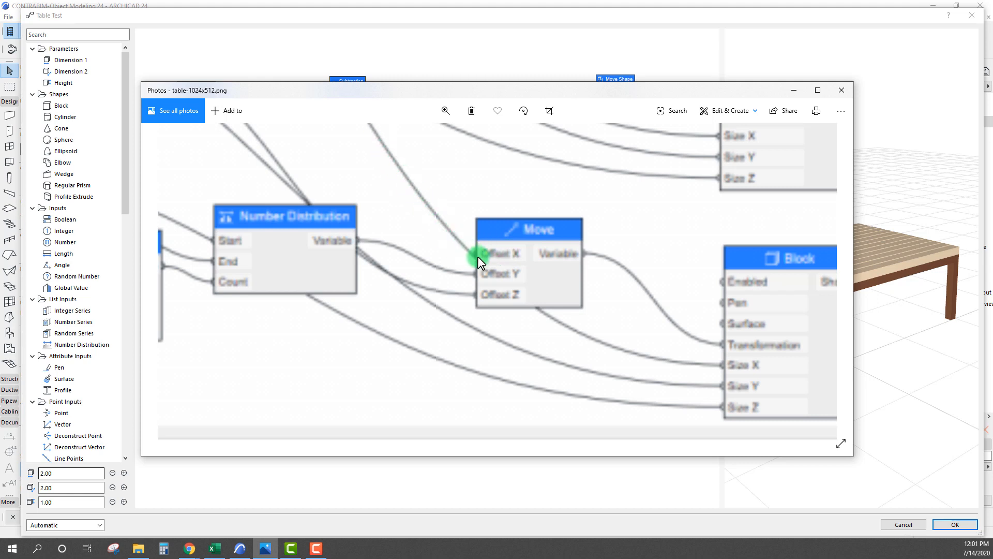
{"action": "scroll", "coordinate": [477, 256], "scroll_direction": "down", "scroll_amount": 2}
{"action": "scroll", "coordinate": [533, 351], "scroll_direction": "up", "scroll_amount": 2}
{"action": "left_click_drag", "start_coordinate": [394, 300], "coordinate": [495, 321]}
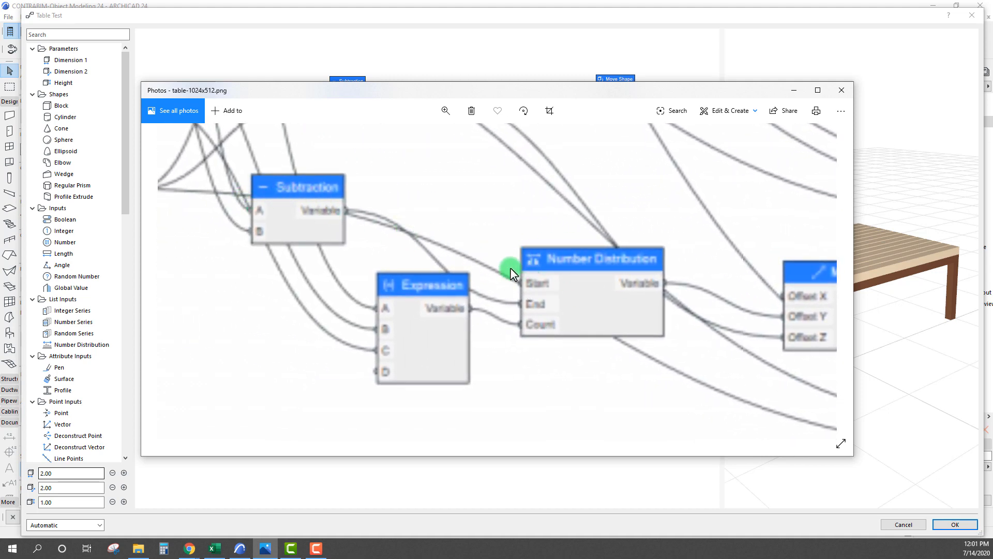
{"action": "scroll", "coordinate": [548, 274], "scroll_direction": "down", "scroll_amount": 3}
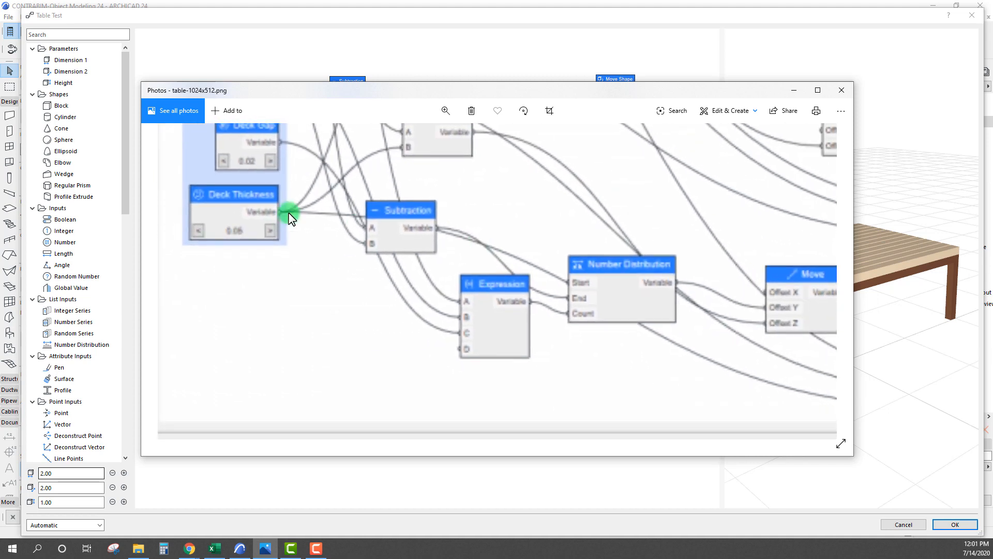
{"action": "left_click_drag", "start_coordinate": [558, 272], "coordinate": [435, 233]}
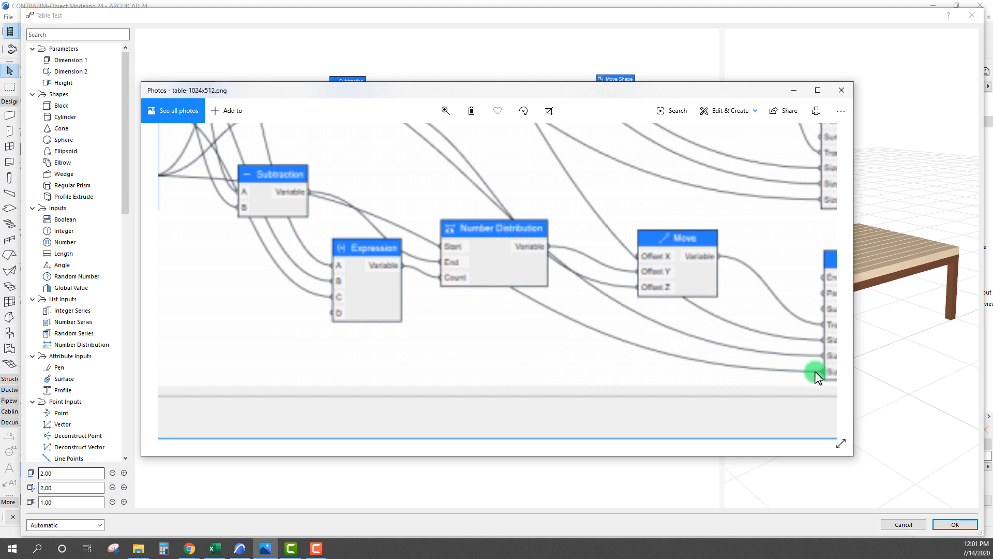
- Examine the links leaving the thickness, Deck Width and Deck Gap parameters in the reference image, and return to the PARAM-O editor
{"action": "scroll", "coordinate": [457, 254], "scroll_direction": "down", "scroll_amount": 5}
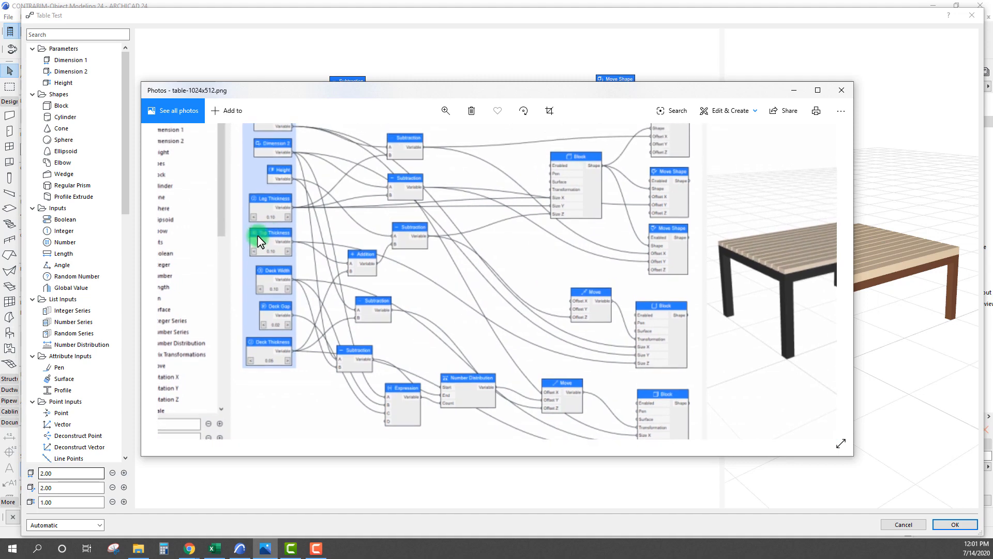
{"action": "scroll", "coordinate": [329, 273], "scroll_direction": "up", "scroll_amount": 2}
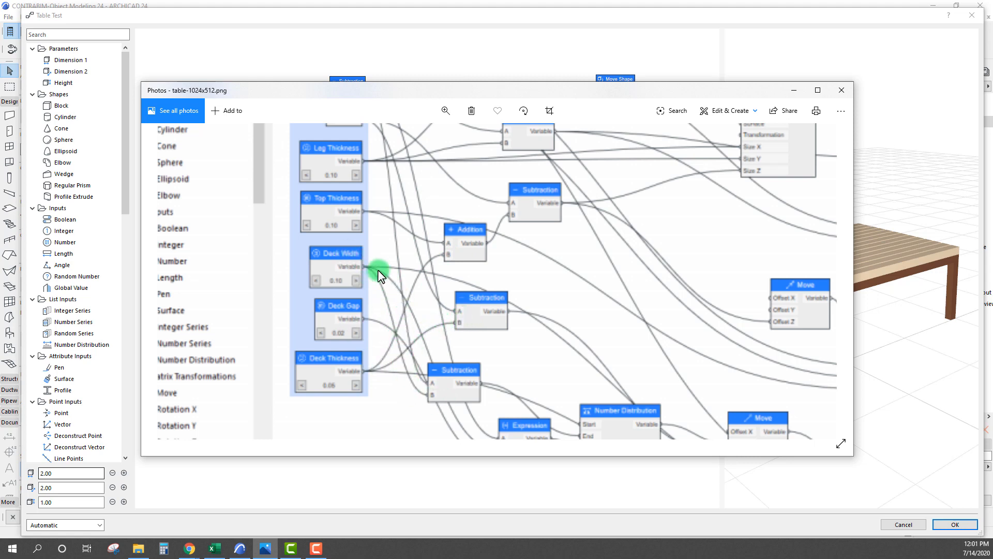
{"action": "left_click_drag", "start_coordinate": [514, 367], "coordinate": [499, 357]}
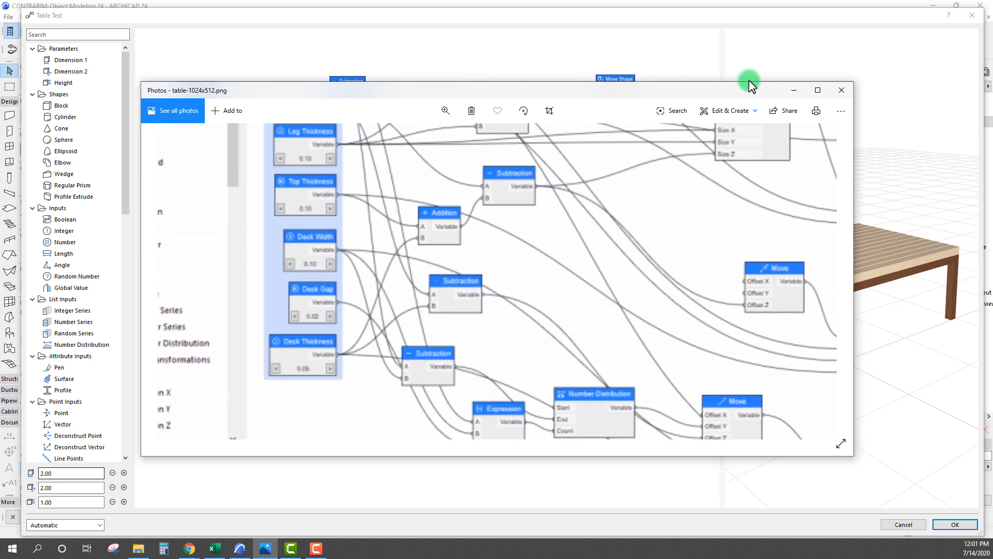
{"action": "left_click_drag", "start_coordinate": [756, 91], "coordinate": [743, 89]}
{"action": "left_click", "coordinate": [781, 88]}
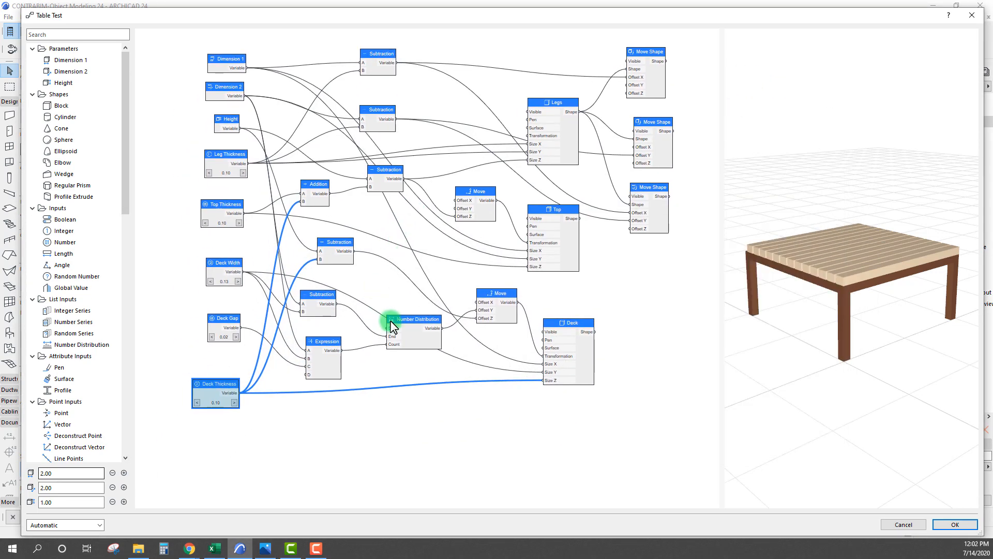
- Nudge the Number Distribution, Deck Width and Expression nodes slightly in the network
{"action": "left_click_drag", "start_coordinate": [420, 315], "coordinate": [416, 316]}
{"action": "middle_click_drag", "start_coordinate": [777, 276], "coordinate": [776, 281]}
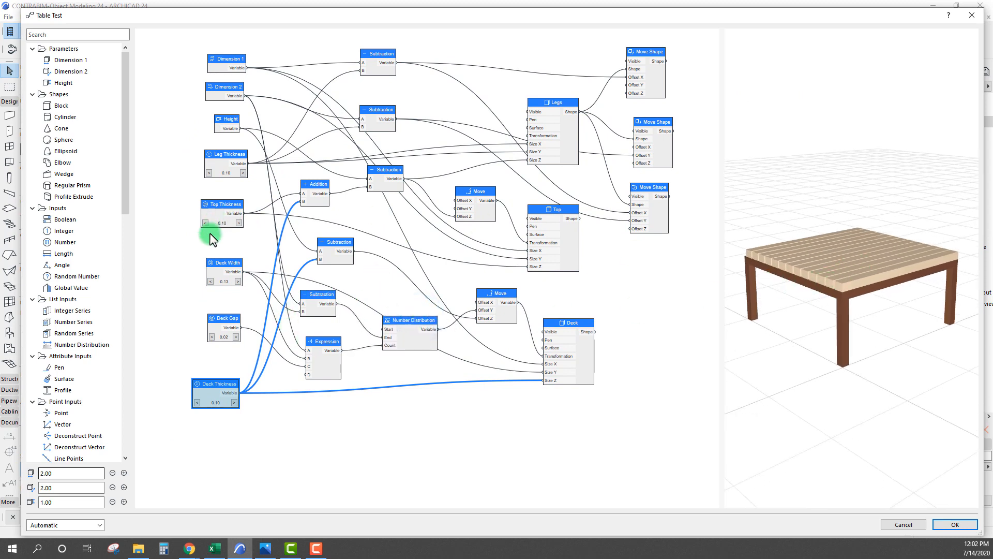
{"action": "left_click_drag", "start_coordinate": [221, 261], "coordinate": [226, 255]}
{"action": "middle_click_drag", "start_coordinate": [862, 280], "coordinate": [867, 282]}
{"action": "scroll", "coordinate": [863, 281], "scroll_direction": "up", "scroll_amount": 3}
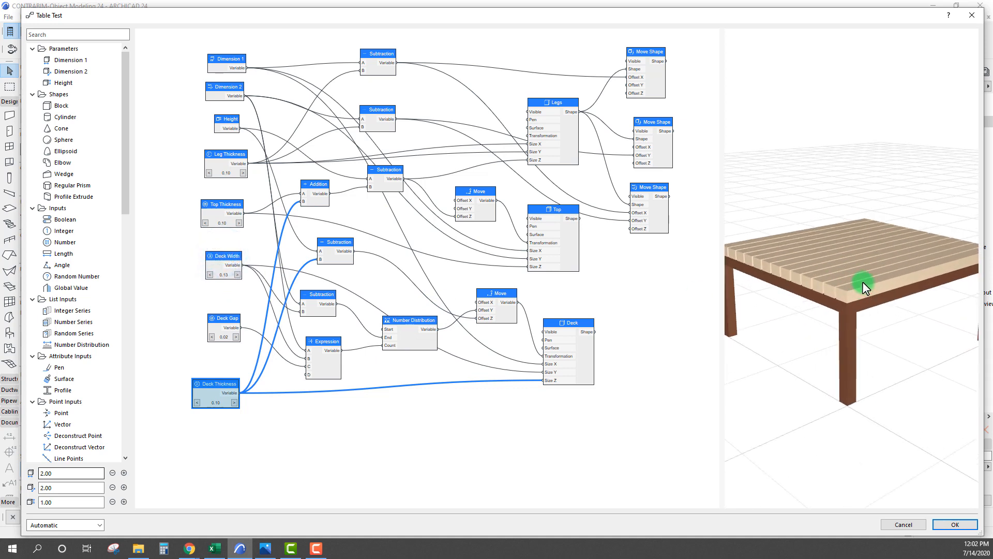
{"action": "scroll", "coordinate": [863, 281], "scroll_direction": "down", "scroll_amount": 1}
{"action": "scroll", "coordinate": [863, 281], "scroll_direction": "down", "scroll_amount": 1}
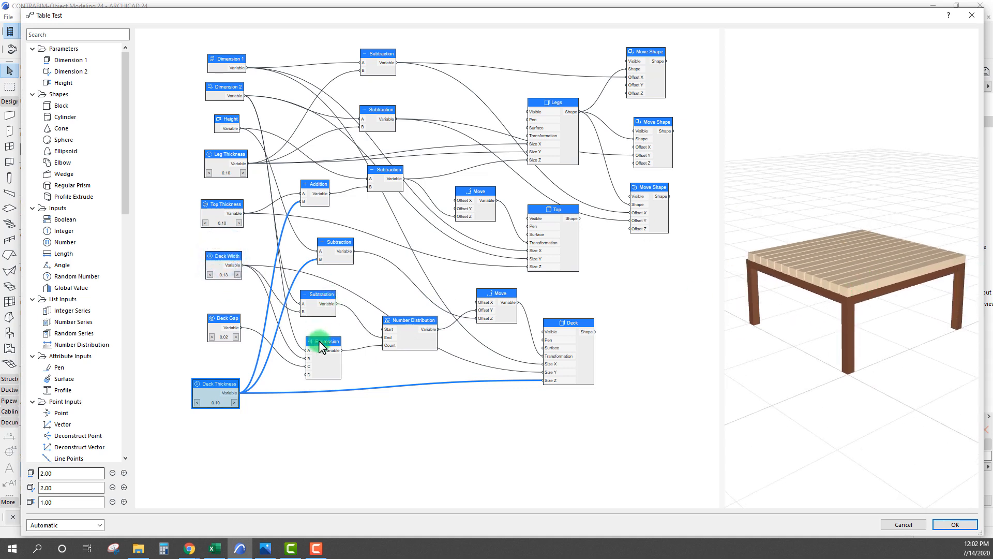
{"action": "left_click_drag", "start_coordinate": [318, 341], "coordinate": [328, 336]}
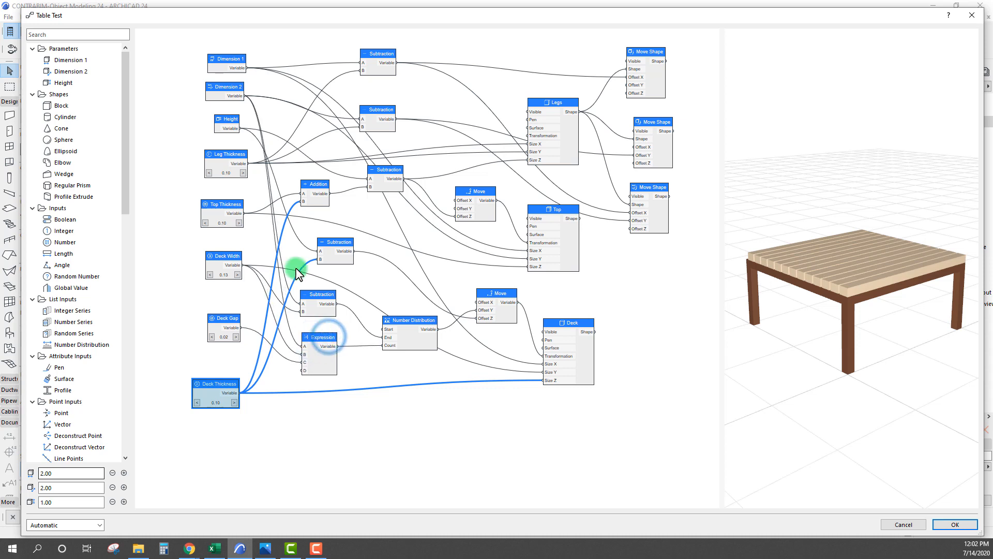
- Highlight the links leaving Deck Width, clear the highlight, and reduce the Deck Width value to 0.06
{"action": "left_click", "coordinate": [225, 255]}
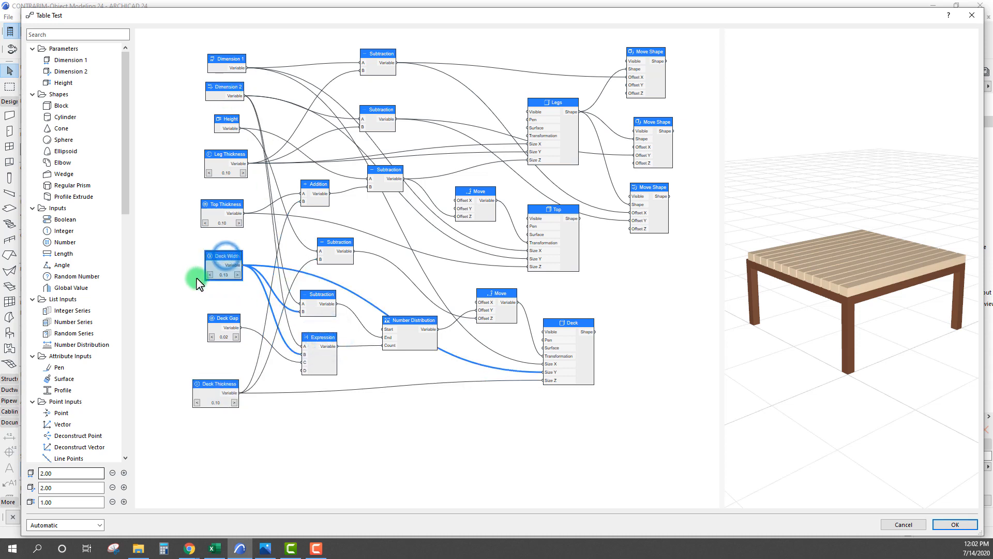
{"action": "left_click", "coordinate": [225, 252]}
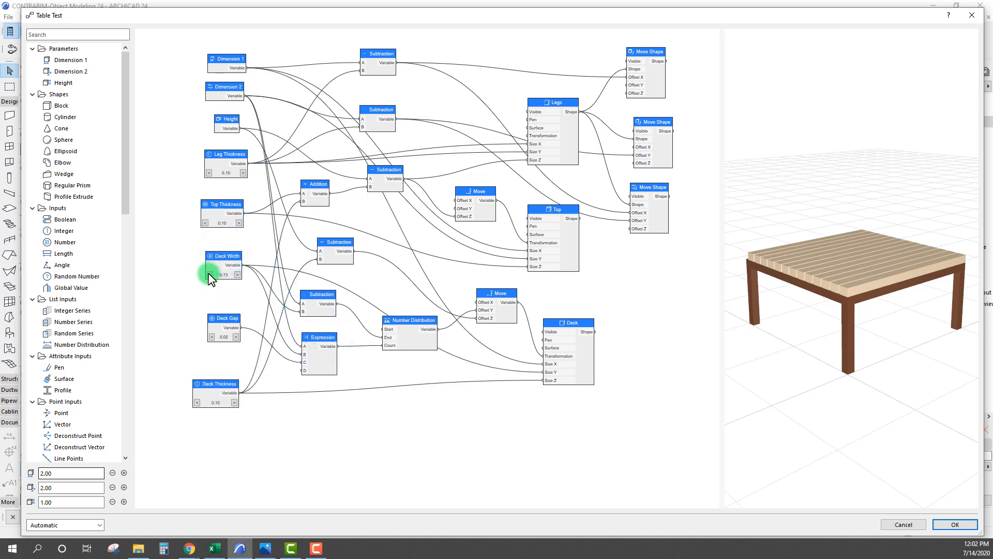
{"action": "left_click", "coordinate": [210, 275]}
{"action": "left_click", "coordinate": [210, 274]}
{"action": "left_click", "coordinate": [210, 275]}
{"action": "left_click", "coordinate": [210, 275]}
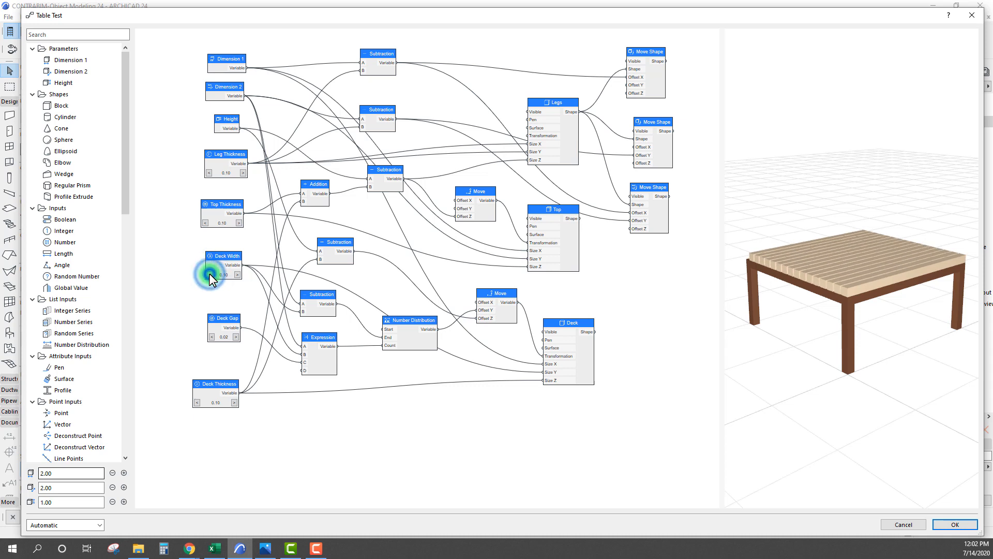
{"action": "left_click", "coordinate": [210, 275]}
{"action": "left_click", "coordinate": [210, 275]}
{"action": "left_click", "coordinate": [210, 275]}
- Widen the 3D preview and inspect the narrower deck boards up close at the table's corner
{"action": "scroll", "coordinate": [844, 269], "scroll_direction": "up", "scroll_amount": 5}
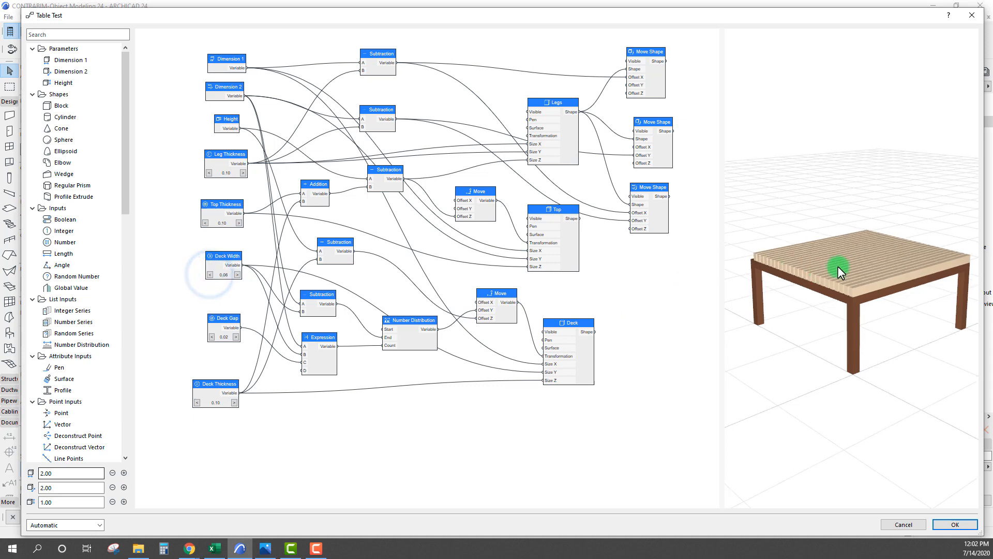
{"action": "left_click_drag", "start_coordinate": [850, 281], "coordinate": [630, 259]}
{"action": "scroll", "coordinate": [812, 296], "scroll_direction": "up", "scroll_amount": 5}
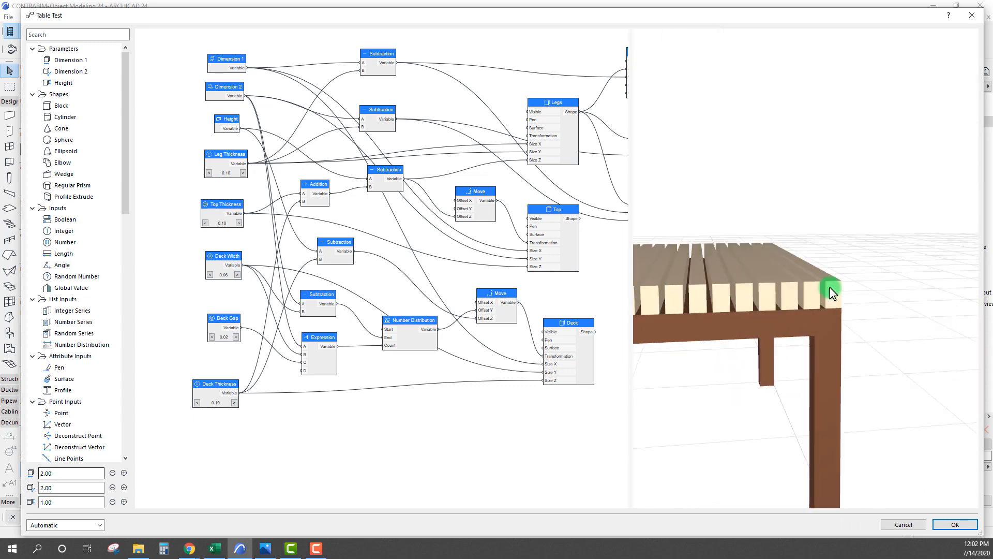
{"action": "left_click_drag", "start_coordinate": [829, 287], "coordinate": [802, 292]}
{"action": "scroll", "coordinate": [827, 279], "scroll_direction": "down", "scroll_amount": 3}
{"action": "scroll", "coordinate": [781, 286], "scroll_direction": "up", "scroll_amount": 2}
- Raise the Deck Width value to 0.25 and inspect the wider boards across the table in the 3D preview
{"action": "left_click_drag", "start_coordinate": [217, 274], "coordinate": [216, 277]}
{"action": "left_click", "coordinate": [211, 276]}
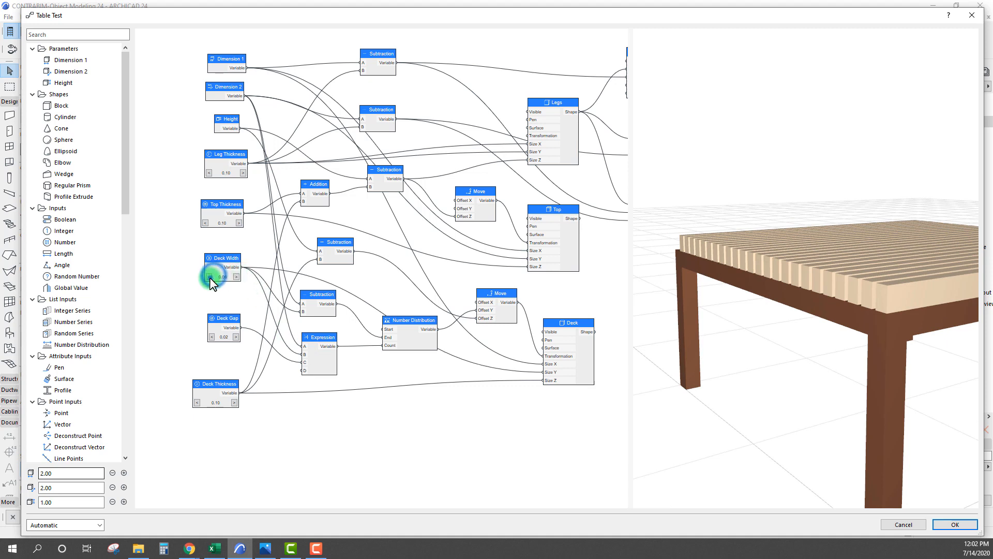
{"action": "left_click", "coordinate": [236, 277]}
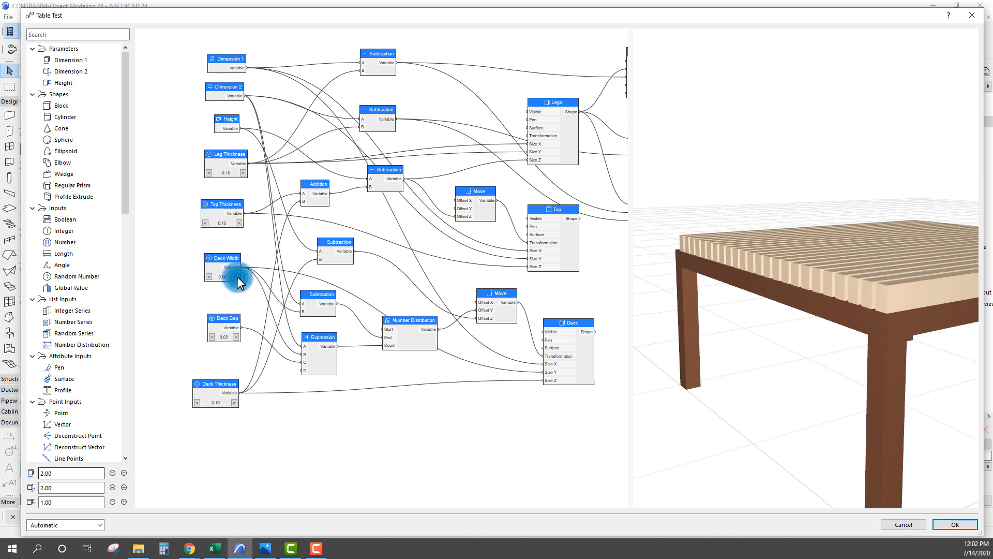
{"action": "left_click", "coordinate": [237, 277]}
{"action": "left_click", "coordinate": [237, 277]}
{"action": "left_click", "coordinate": [238, 277]}
{"action": "left_click", "coordinate": [237, 277]}
{"action": "left_click", "coordinate": [238, 277]}
{"action": "left_click", "coordinate": [237, 277]}
{"action": "left_click", "coordinate": [237, 277]}
{"action": "left_click", "coordinate": [238, 277]}
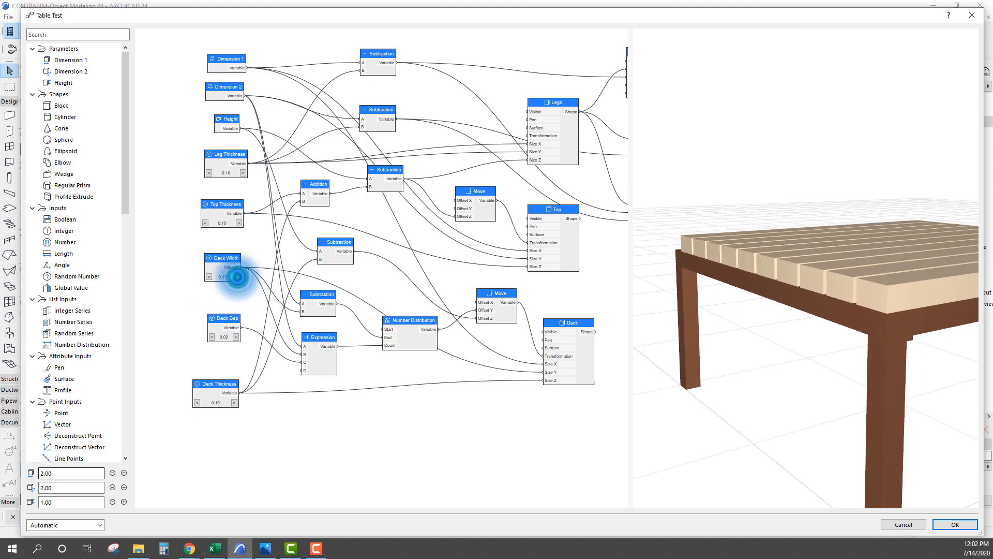
{"action": "left_click", "coordinate": [237, 277]}
{"action": "left_click", "coordinate": [237, 277]}
{"action": "left_click", "coordinate": [237, 277]}
{"action": "left_click", "coordinate": [237, 277]}
{"action": "left_click", "coordinate": [237, 277]}
{"action": "left_click", "coordinate": [238, 277]}
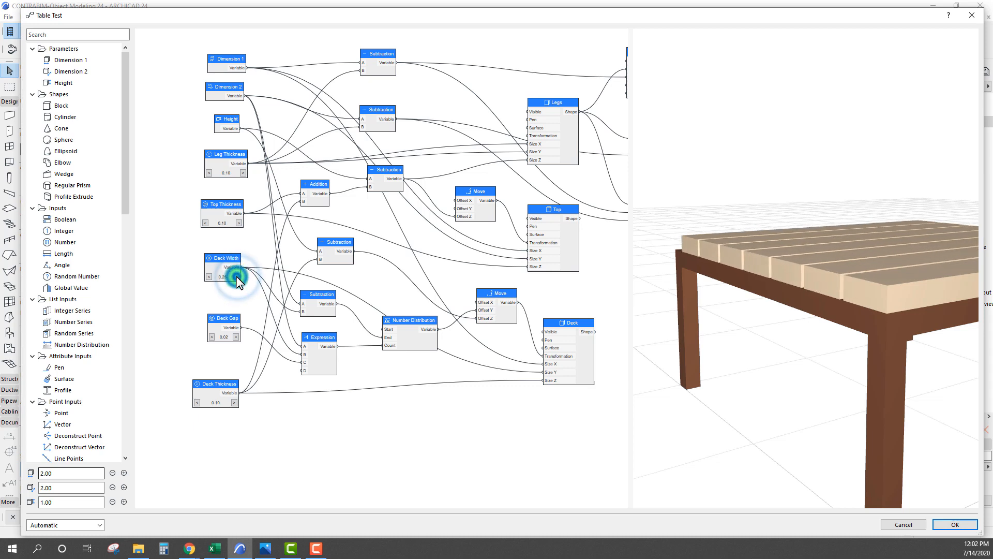
{"action": "left_click", "coordinate": [237, 277]}
{"action": "scroll", "coordinate": [731, 275], "scroll_direction": "up", "scroll_amount": 5}
{"action": "scroll", "coordinate": [794, 276], "scroll_direction": "down", "scroll_amount": 4}
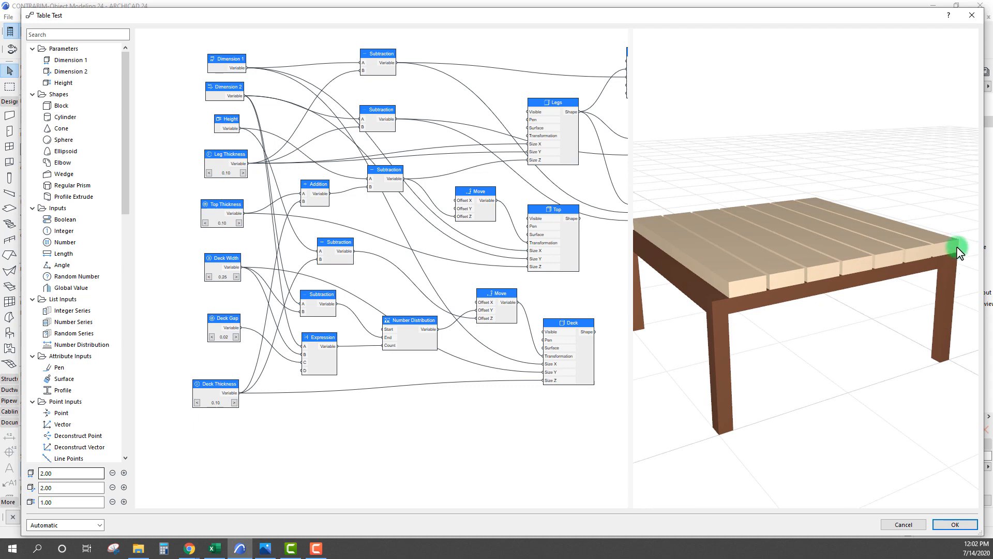
- Reduce the Deck Width value slightly and raise it to 0.31 to test how the boards redistribute
{"action": "left_click", "coordinate": [209, 277]}
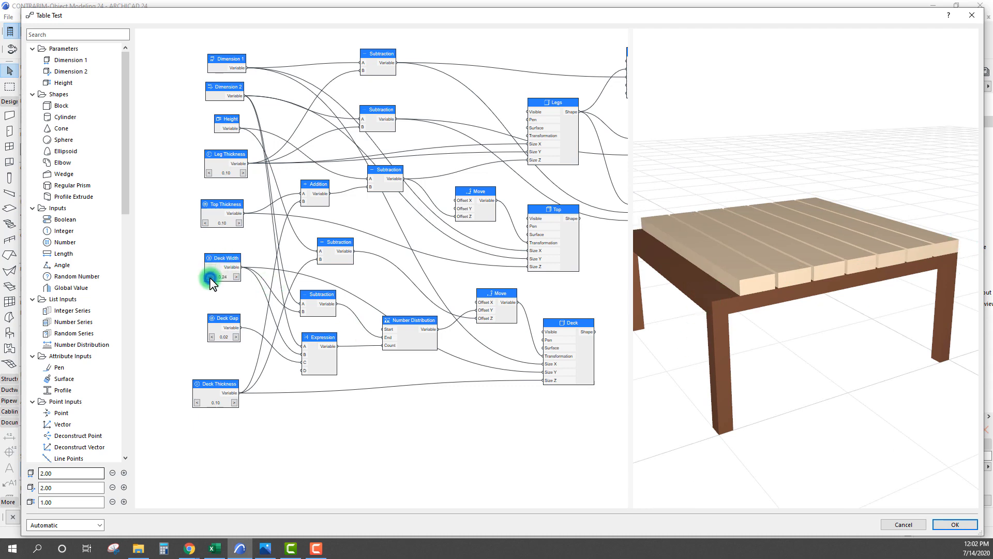
{"action": "left_click", "coordinate": [209, 276]}
{"action": "left_click", "coordinate": [209, 277]}
{"action": "left_click", "coordinate": [235, 275]}
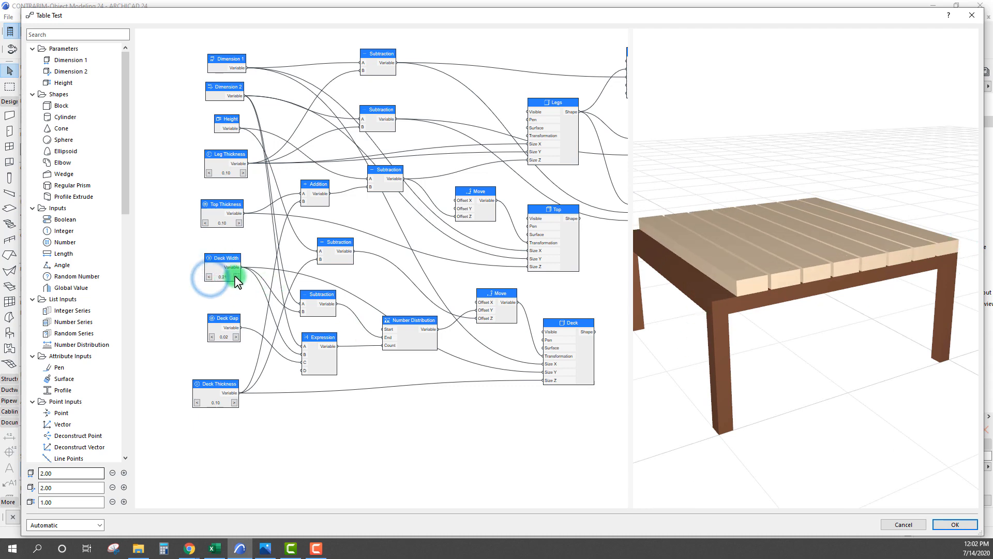
{"action": "left_click", "coordinate": [235, 276]}
{"action": "left_click", "coordinate": [235, 276]}
{"action": "left_click", "coordinate": [235, 276]}
{"action": "left_click", "coordinate": [235, 276]}
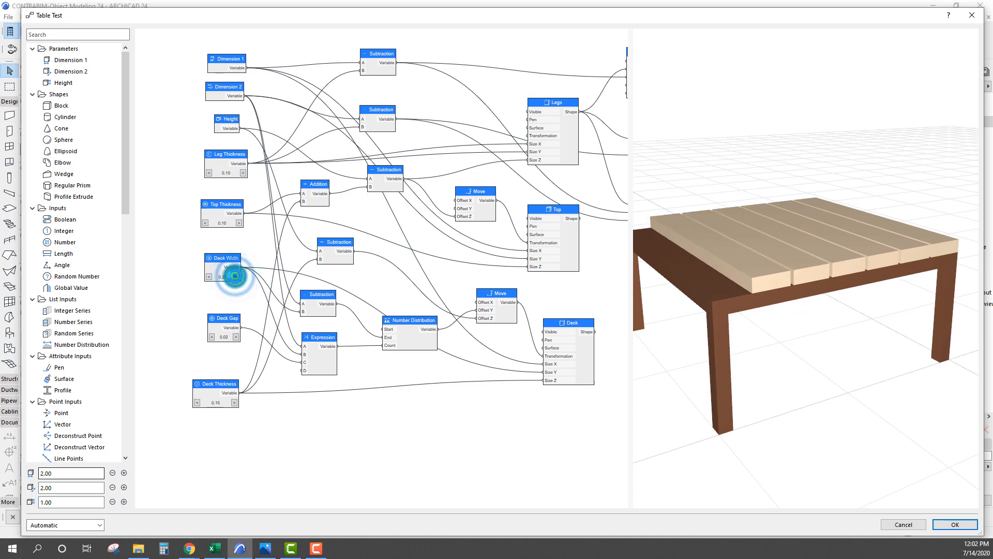
{"action": "left_click", "coordinate": [234, 276]}
{"action": "left_click", "coordinate": [235, 276]}
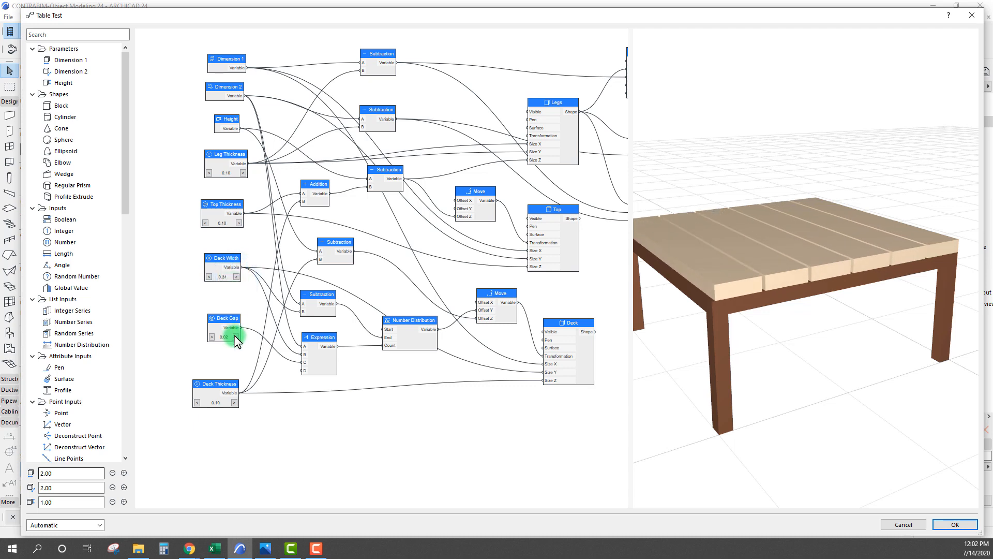
- Test a smaller Deck Gap of 0.01 and set the gap between the boards to 0.03
{"action": "left_click", "coordinate": [211, 337]}
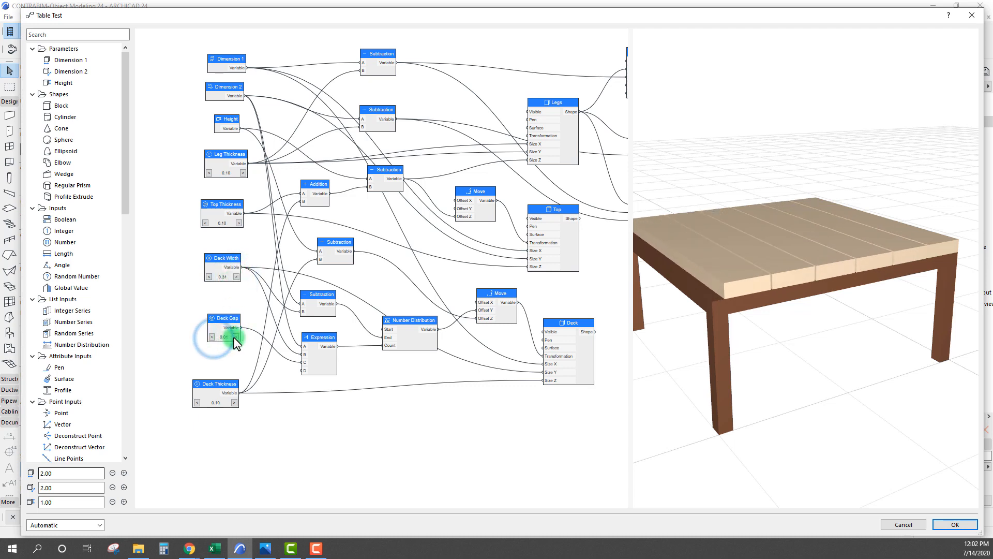
{"action": "left_click", "coordinate": [236, 337]}
{"action": "left_click", "coordinate": [236, 338]}
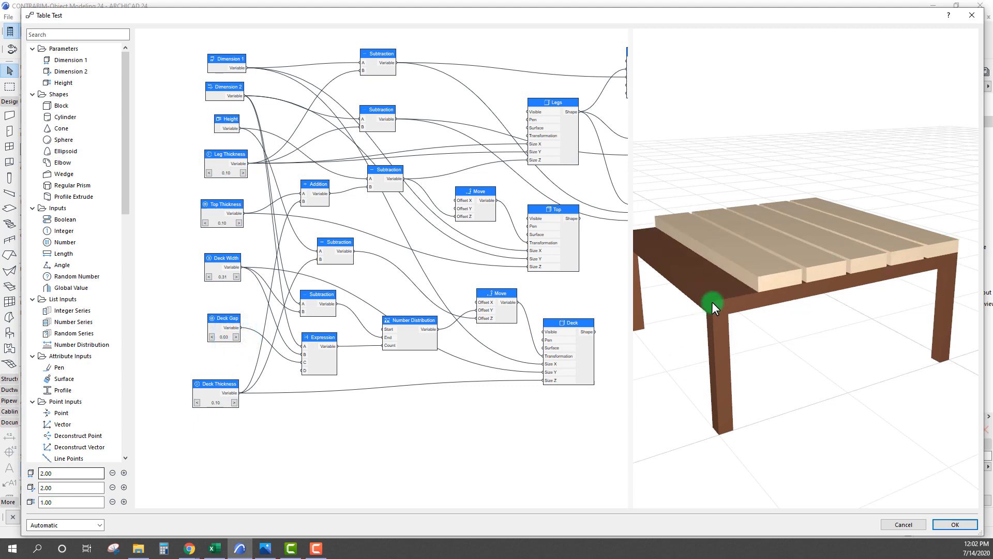
- Test wider and negative Deck Gap values on the table's boards and return the gap to 0.03
{"action": "left_click", "coordinate": [237, 337]}
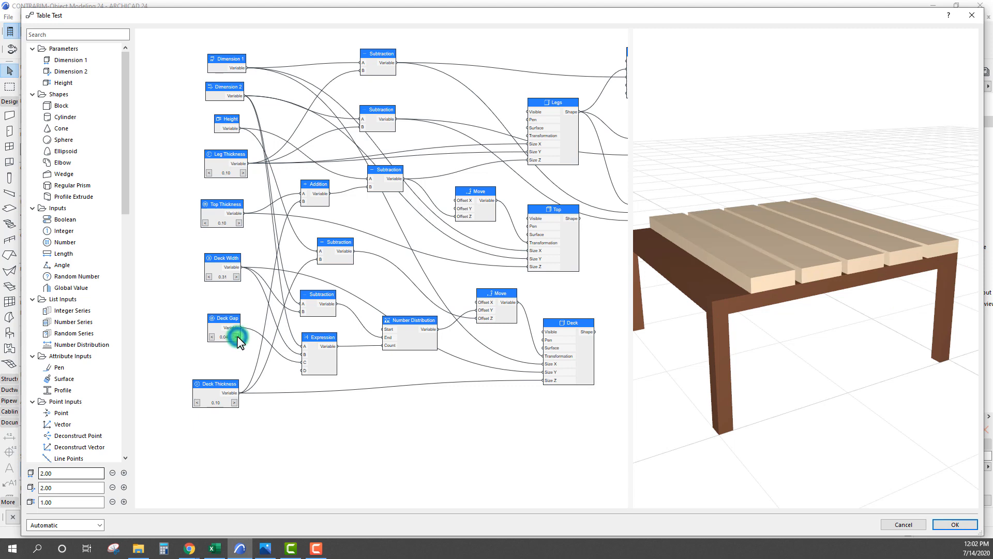
{"action": "left_click", "coordinate": [237, 337]}
{"action": "left_click", "coordinate": [237, 336]}
{"action": "left_click", "coordinate": [237, 337]}
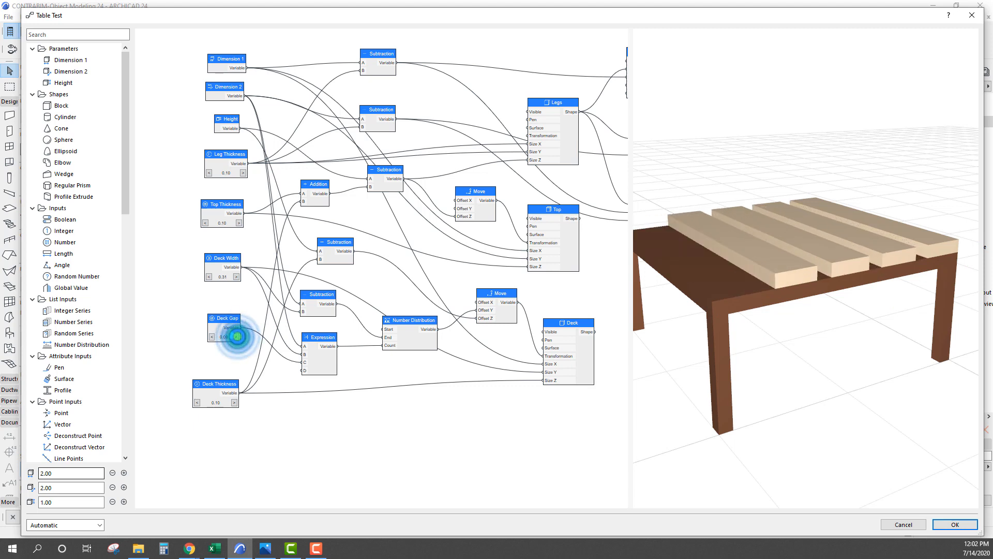
{"action": "left_click", "coordinate": [212, 336]}
{"action": "left_click", "coordinate": [212, 337]}
{"action": "left_click", "coordinate": [212, 336]}
{"action": "left_click", "coordinate": [212, 336]}
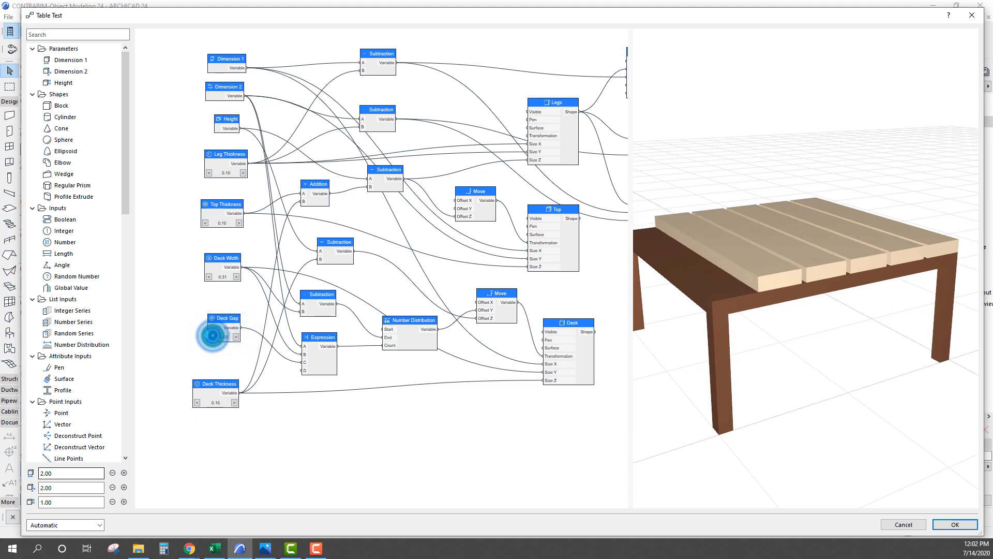
{"action": "left_click", "coordinate": [212, 337]}
{"action": "left_click", "coordinate": [212, 336]}
{"action": "left_click", "coordinate": [213, 336]}
{"action": "left_click", "coordinate": [212, 337]}
{"action": "left_click", "coordinate": [236, 337]}
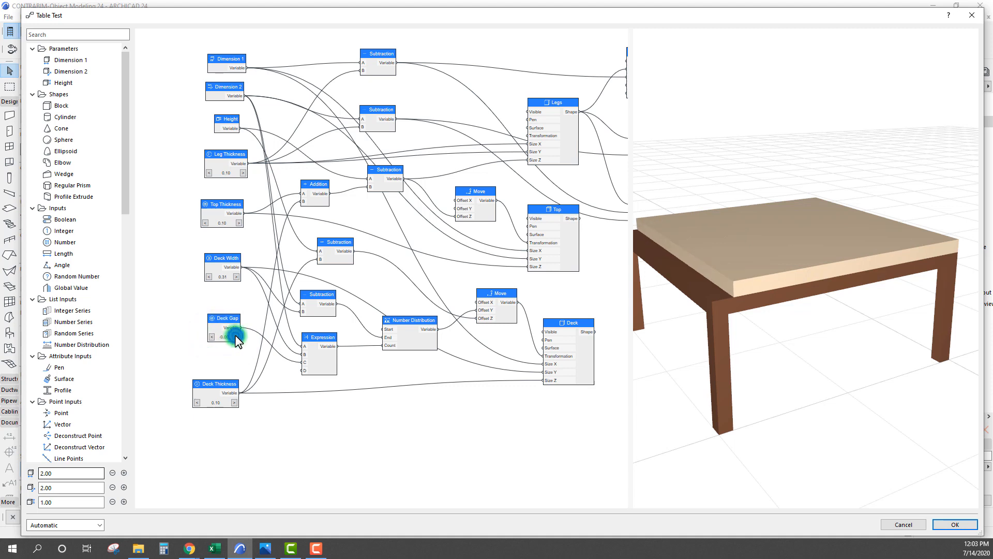
{"action": "left_click", "coordinate": [236, 337]}
{"action": "left_click", "coordinate": [236, 336]}
{"action": "left_click", "coordinate": [236, 336]}
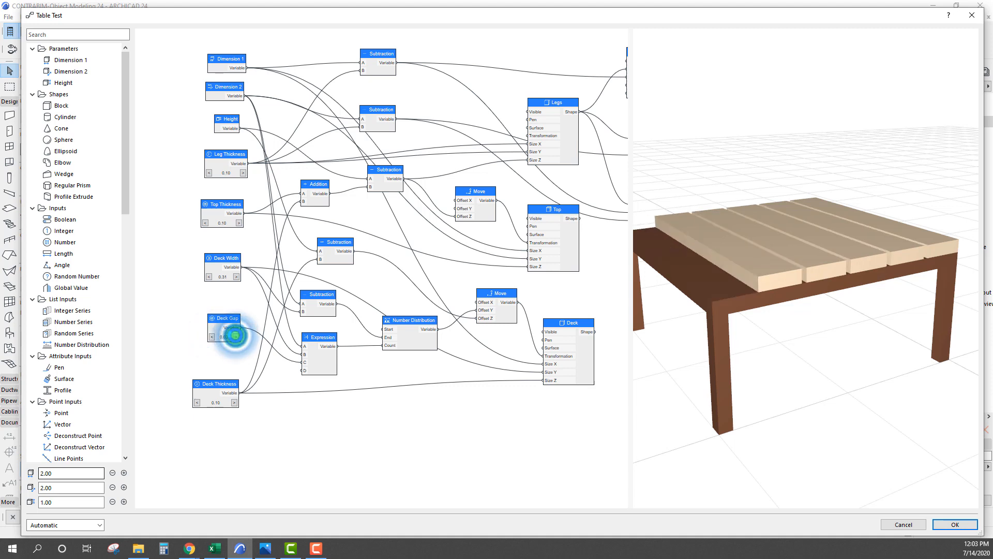
- Step the Deck Width value up and partly back down to test the board spacing
{"action": "left_click", "coordinate": [236, 276]}
{"action": "left_click", "coordinate": [237, 276]}
{"action": "left_click", "coordinate": [237, 275]}
{"action": "left_click", "coordinate": [236, 275]}
{"action": "left_click", "coordinate": [210, 278]}
{"action": "left_click", "coordinate": [210, 278]}
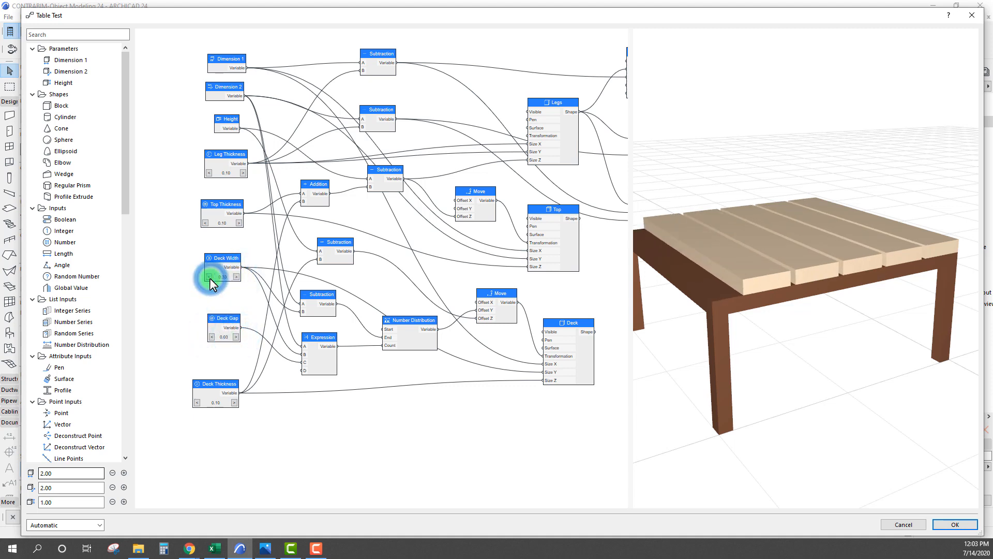
- Set the Deck Width node's value to 0.1 and view the whole table in the 3D preview
{"action": "double_click", "coordinate": [222, 259]}
{"action": "left_click", "coordinate": [384, 332]}
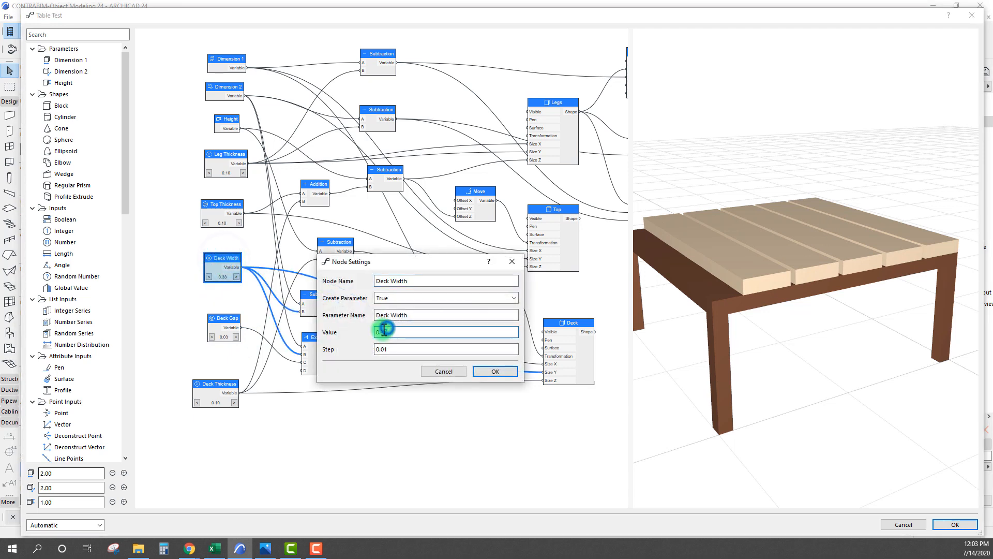
{"action": "type", "text": "0.1"}
{"action": "left_click", "coordinate": [495, 371]}
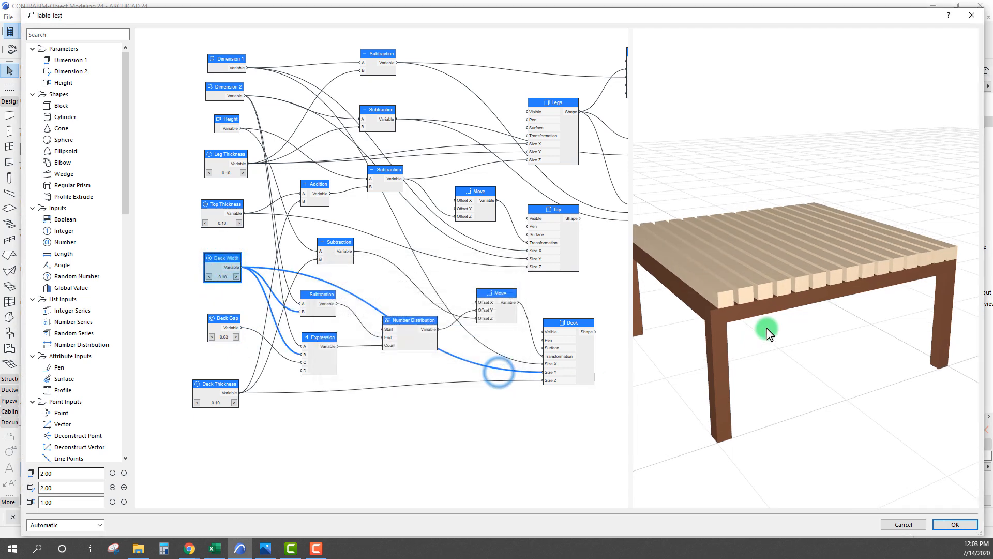
{"action": "left_click_drag", "start_coordinate": [768, 333], "coordinate": [786, 362]}
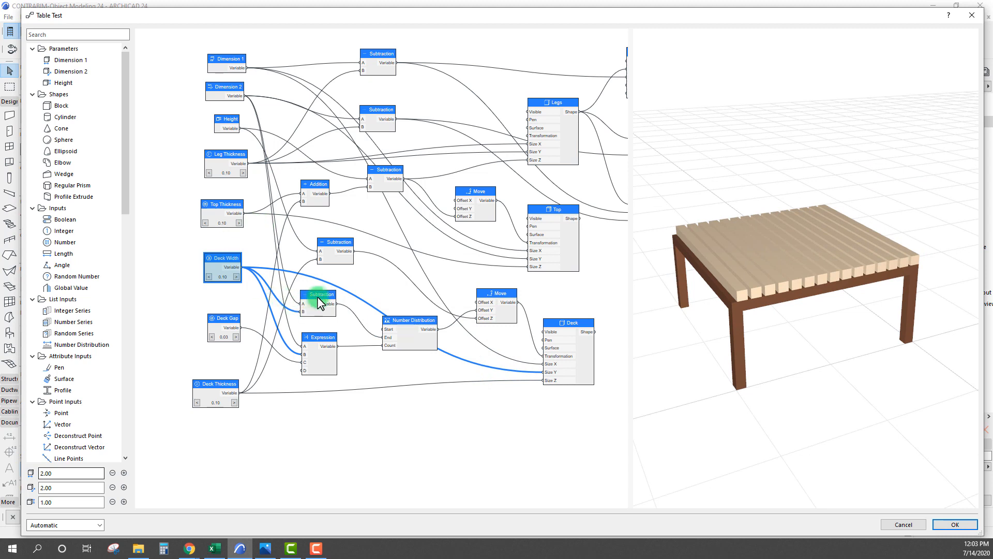
- Shift the lower Subtraction and Expression nodes slightly and open the Expression node's settings clear of its incoming links
{"action": "left_click_drag", "start_coordinate": [317, 297], "coordinate": [322, 288]}
{"action": "mouse_move", "coordinate": [314, 337]}
{"action": "left_mouse_down"}
{"action": "mouse_move", "coordinate": [324, 332]}
{"action": "mouse_move", "coordinate": [324, 344]}
{"action": "mouse_move", "coordinate": [321, 335]}
{"action": "left_mouse_up"}
{"action": "left_click", "coordinate": [317, 336]}
{"action": "double_click", "coordinate": [321, 336]}
{"action": "left_click_drag", "start_coordinate": [397, 262], "coordinate": [554, 345]}
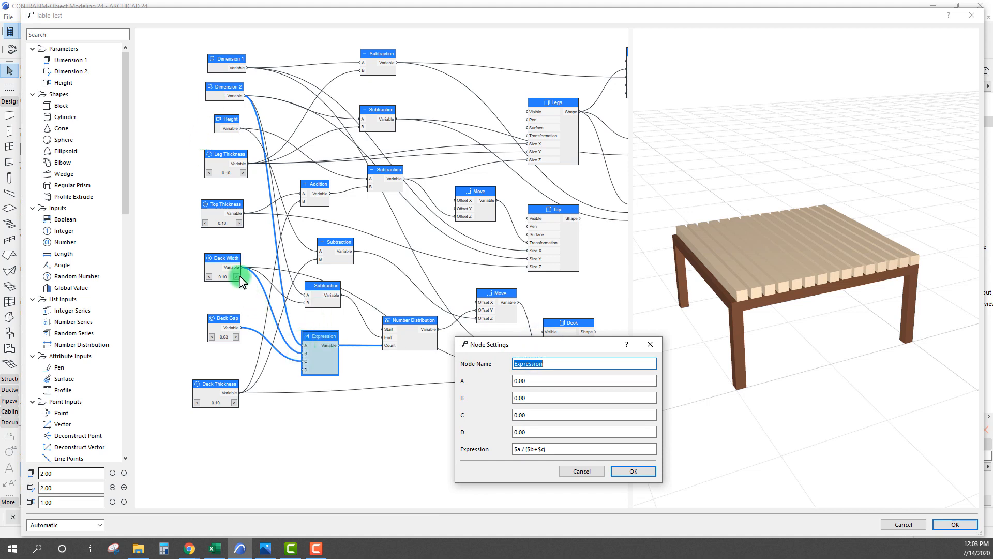
- Examine how Dimension 2, Deck Width and Deck Gap feed the Expression node's A, B and C inputs, keeping its settings beside the network
{"action": "left_click_drag", "start_coordinate": [234, 330], "coordinate": [305, 361]}
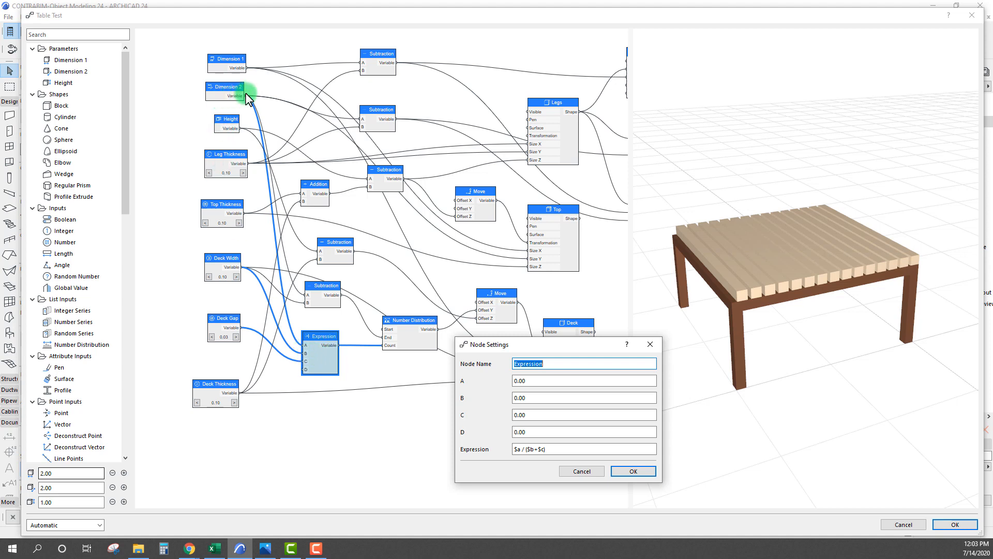
{"action": "left_click_drag", "start_coordinate": [509, 344], "coordinate": [508, 339]}
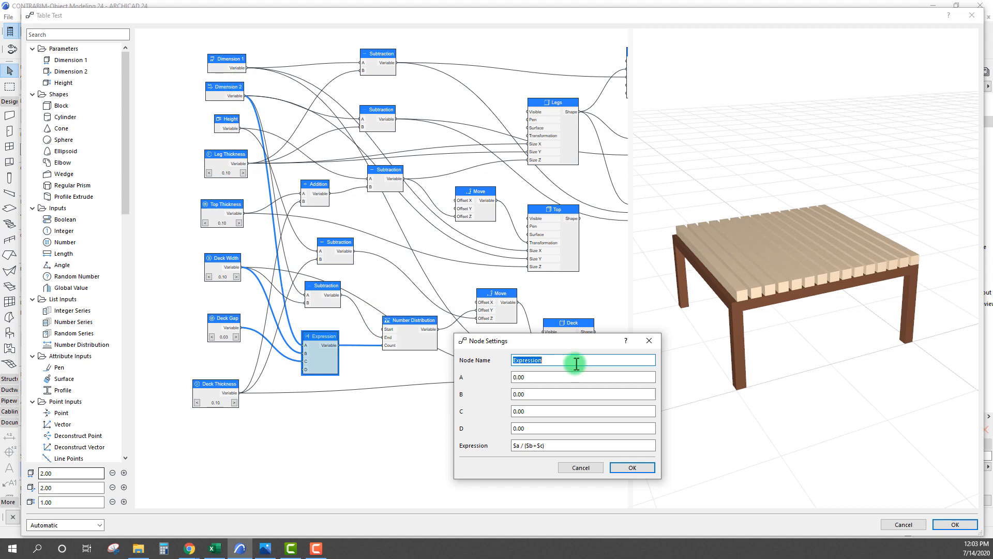
{"action": "left_click_drag", "start_coordinate": [574, 344], "coordinate": [582, 353]}
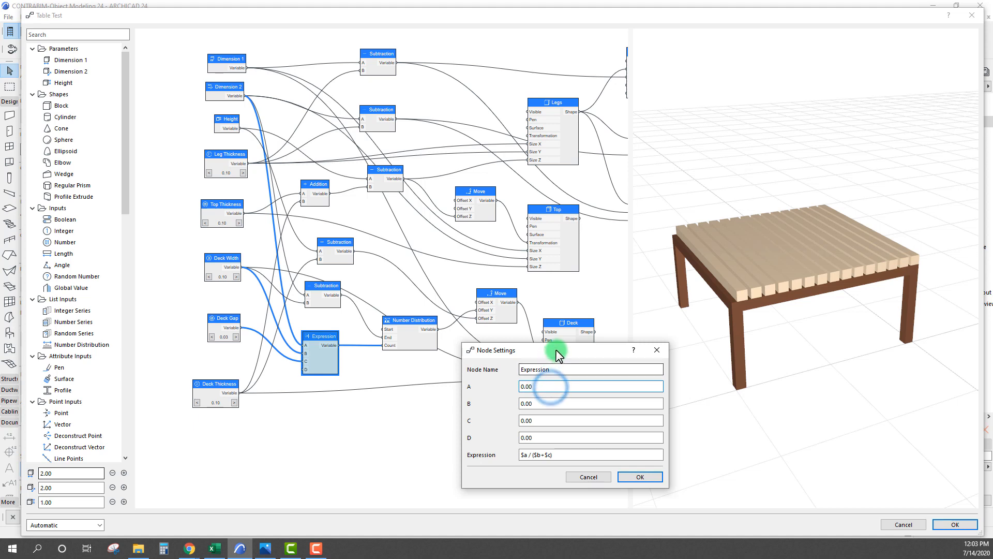
{"action": "left_click_drag", "start_coordinate": [554, 351], "coordinate": [552, 354]}
{"action": "left_click", "coordinate": [329, 335]}
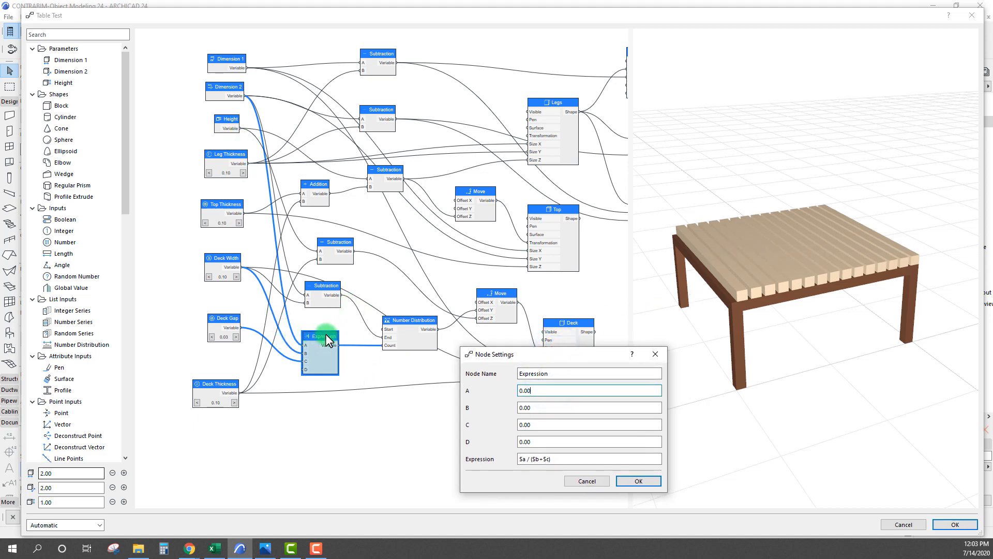
{"action": "left_click", "coordinate": [326, 337]}
{"action": "left_click_drag", "start_coordinate": [575, 358], "coordinate": [589, 359]}
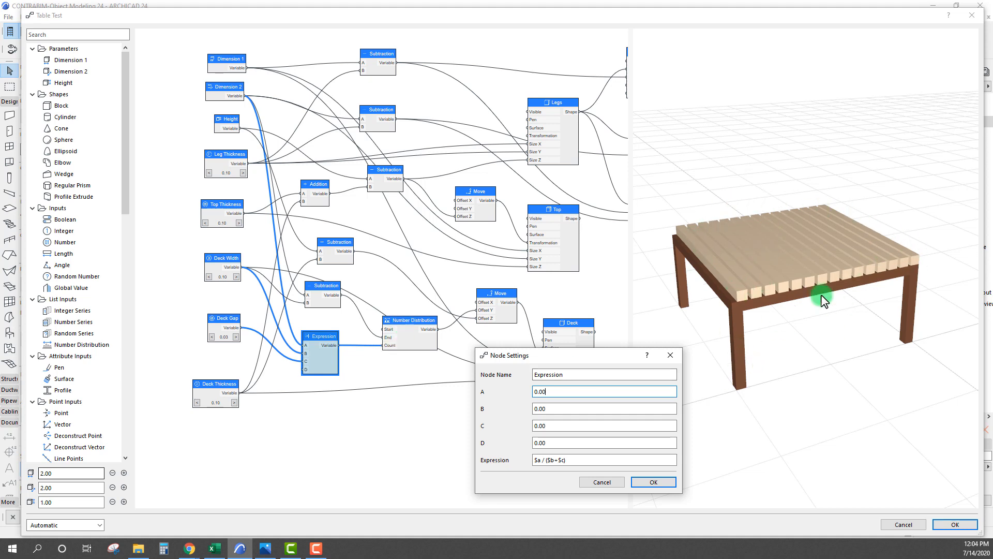
{"action": "left_click_drag", "start_coordinate": [600, 361], "coordinate": [573, 397]}
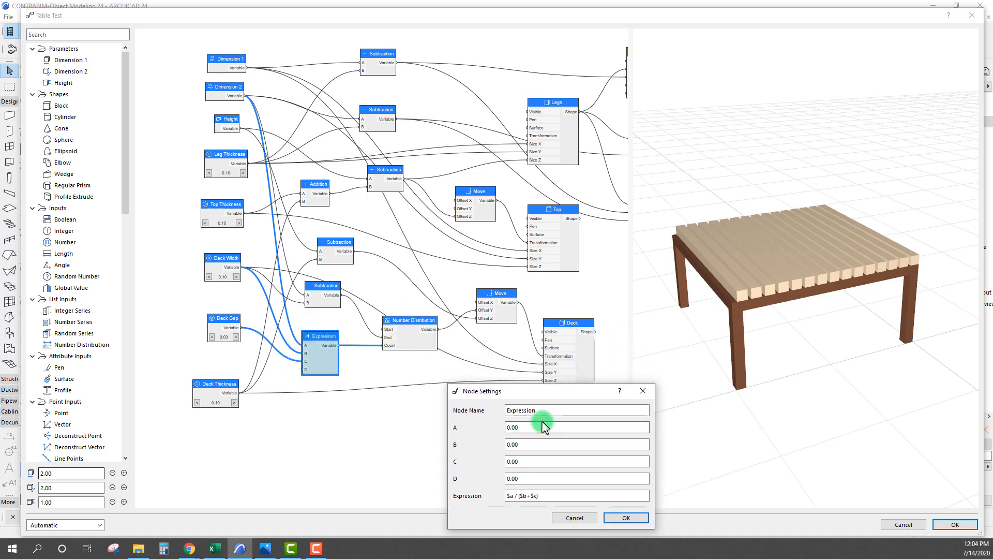
{"action": "left_click_drag", "start_coordinate": [548, 392], "coordinate": [569, 365]}
- Examine the Expression node's formula term by term, highlighting the part that adds b and c
{"action": "left_click", "coordinate": [533, 466]}
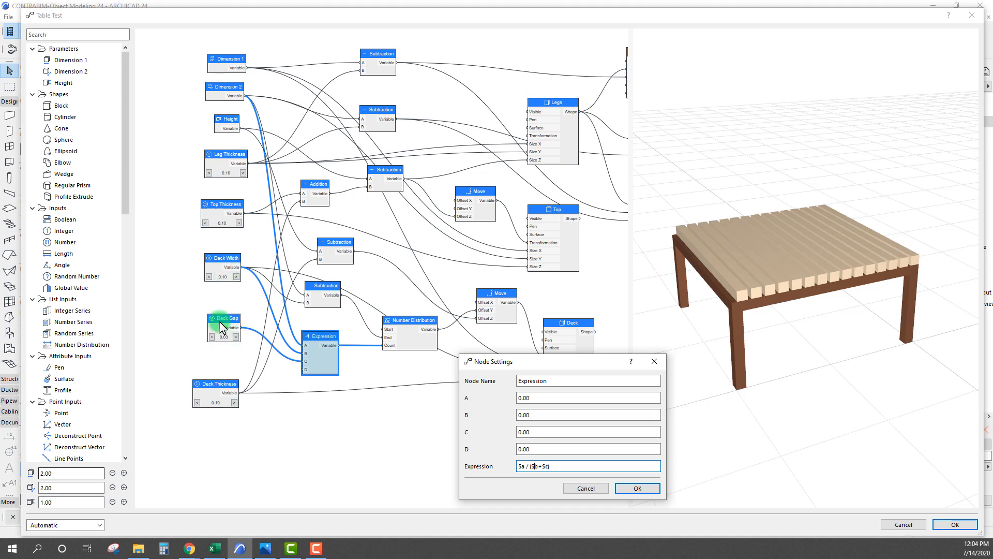
{"action": "left_click_drag", "start_coordinate": [576, 361], "coordinate": [565, 381]}
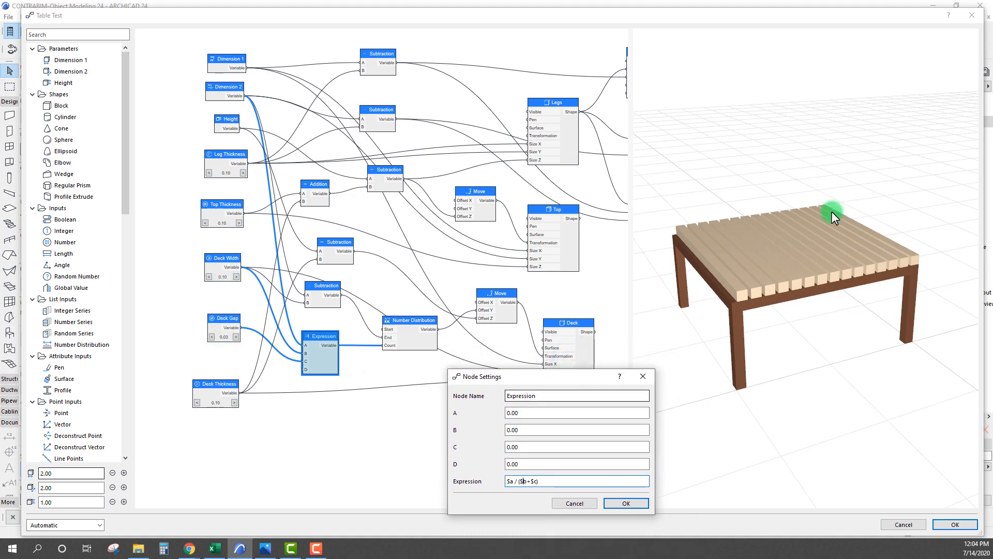
{"action": "left_click", "coordinate": [519, 481]}
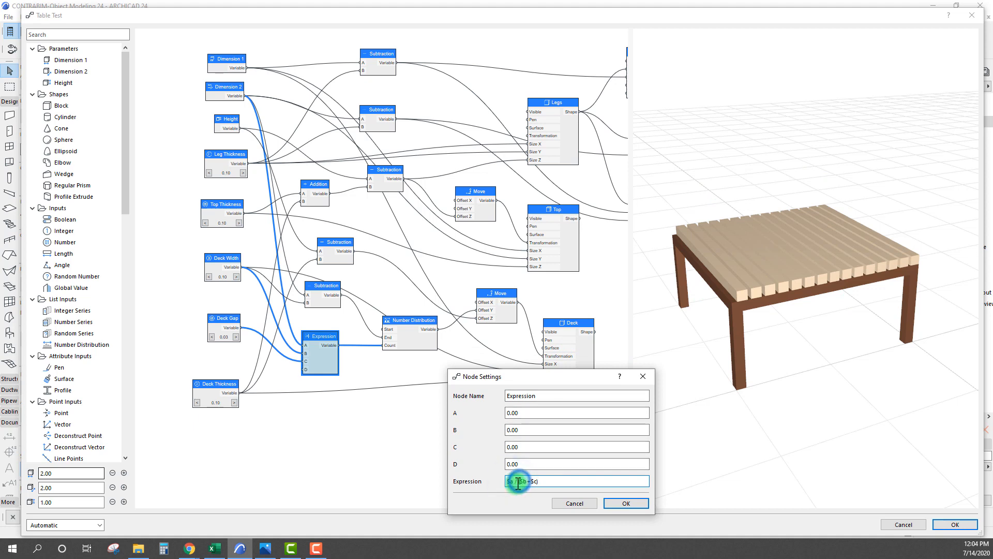
{"action": "left_click", "coordinate": [516, 483]}
{"action": "left_click", "coordinate": [522, 482]}
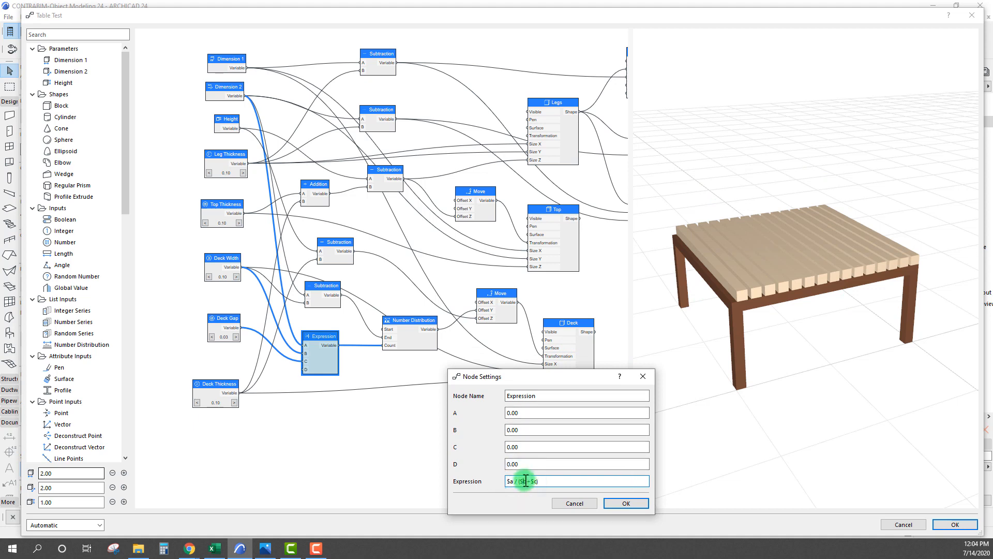
{"action": "double_click", "coordinate": [525, 481]}
{"action": "left_click_drag", "start_coordinate": [545, 481], "coordinate": [523, 480]}
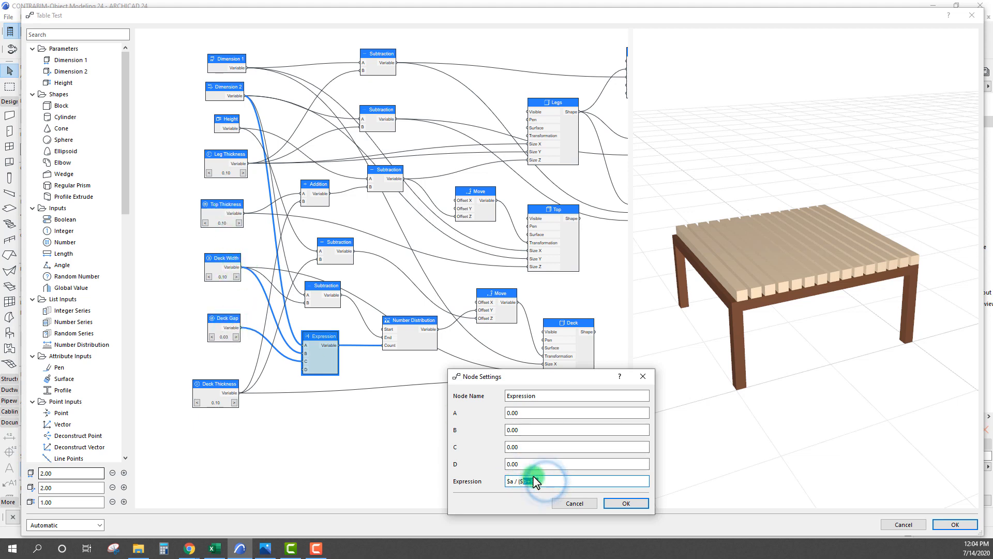
- Reposition the Expression node's settings and compare its A value field with the formula
{"action": "left_click_drag", "start_coordinate": [548, 377], "coordinate": [540, 367]}
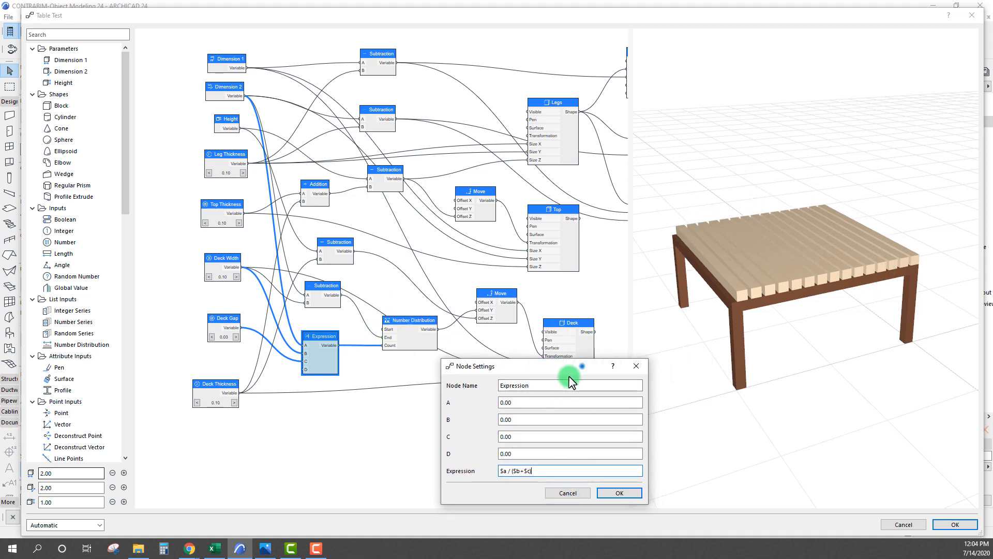
{"action": "left_click_drag", "start_coordinate": [575, 368], "coordinate": [570, 324]}
{"action": "left_click_drag", "start_coordinate": [535, 424], "coordinate": [561, 430]}
{"action": "left_click", "coordinate": [549, 423]}
{"action": "left_click", "coordinate": [520, 358]}
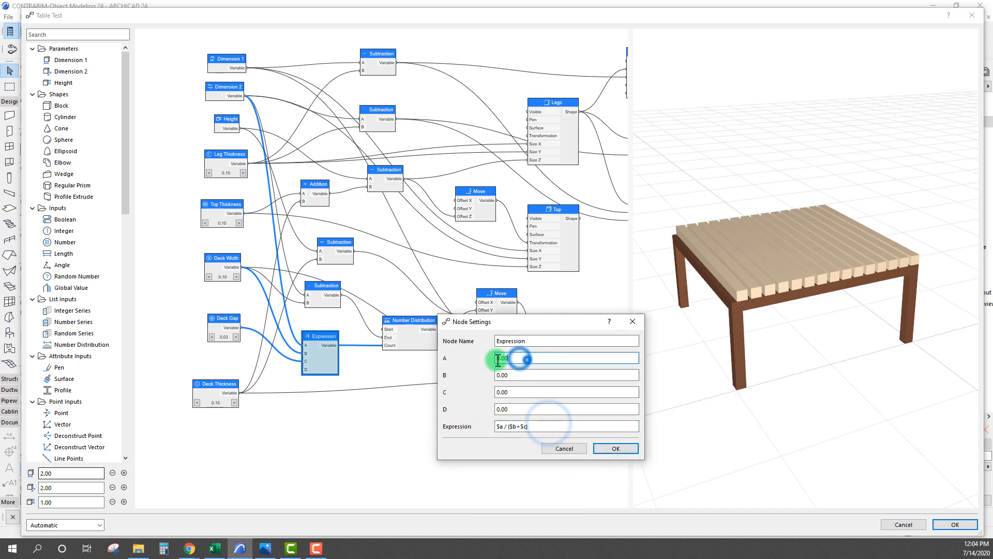
{"action": "left_click_drag", "start_coordinate": [539, 316], "coordinate": [522, 322]}
{"action": "double_click", "coordinate": [507, 367]}
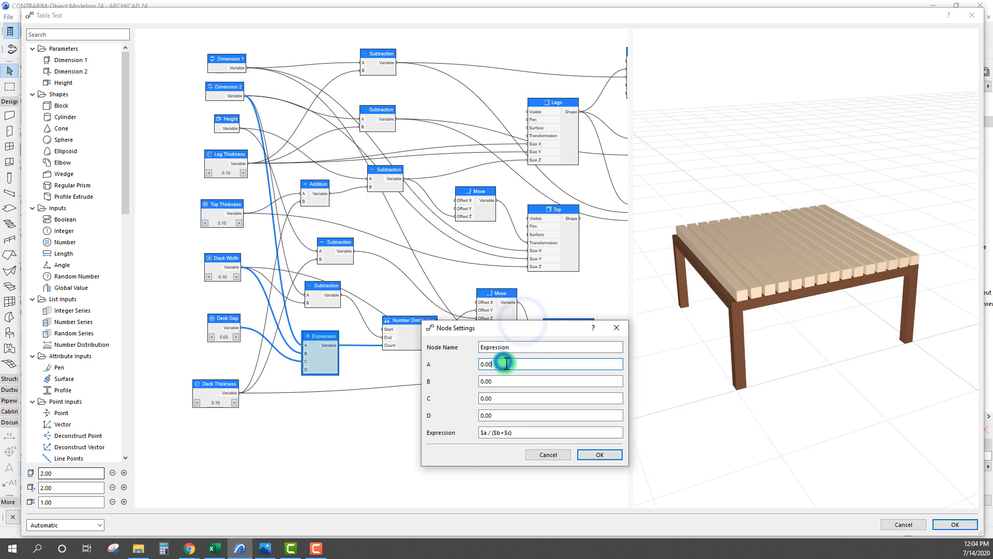
- Examine the Expression node's A and D value fields, keeping its settings beside the node network
{"action": "left_click_drag", "start_coordinate": [506, 362], "coordinate": [471, 369]}
{"action": "left_click", "coordinate": [504, 416]}
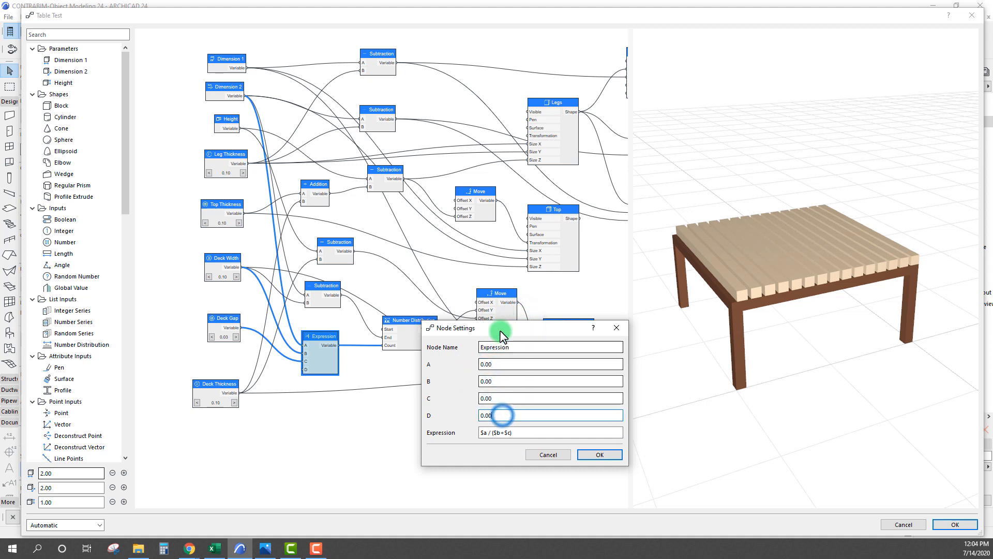
{"action": "left_click_drag", "start_coordinate": [501, 330], "coordinate": [512, 328]}
{"action": "left_click_drag", "start_coordinate": [508, 361], "coordinate": [474, 366]}
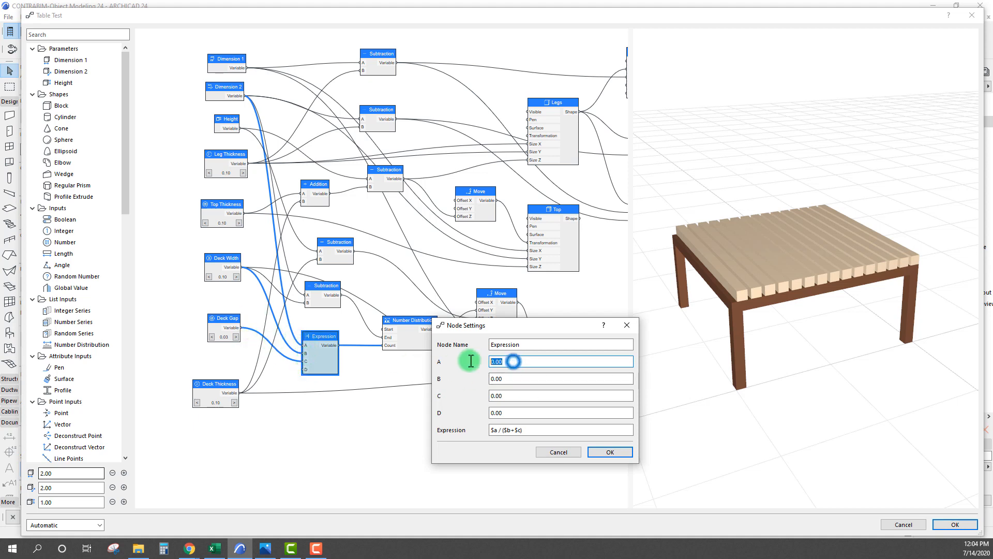
{"action": "left_click_drag", "start_coordinate": [521, 324], "coordinate": [515, 332]}
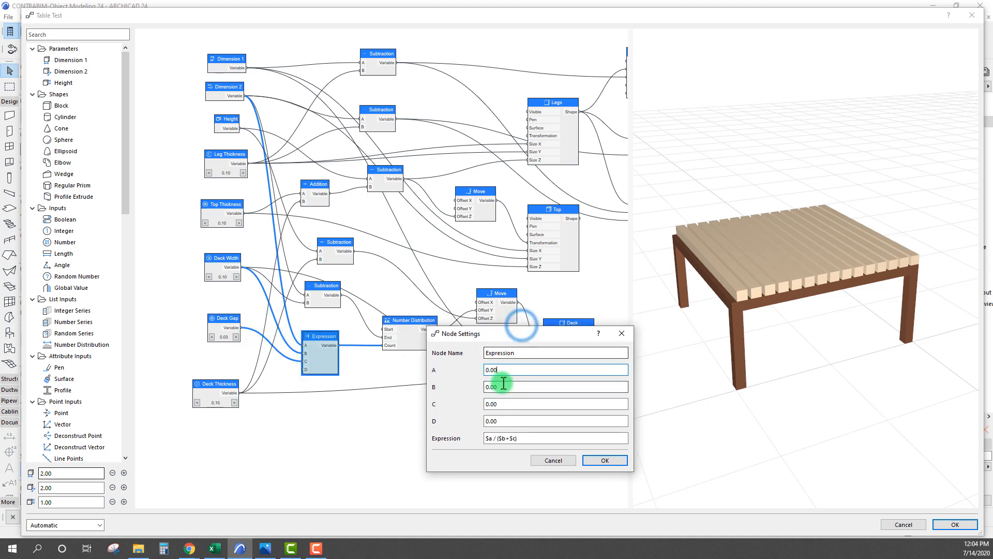
- Highlight the Expression node's whole formula, $a / ($b+$c), and accept its settings
{"action": "left_click", "coordinate": [487, 438]}
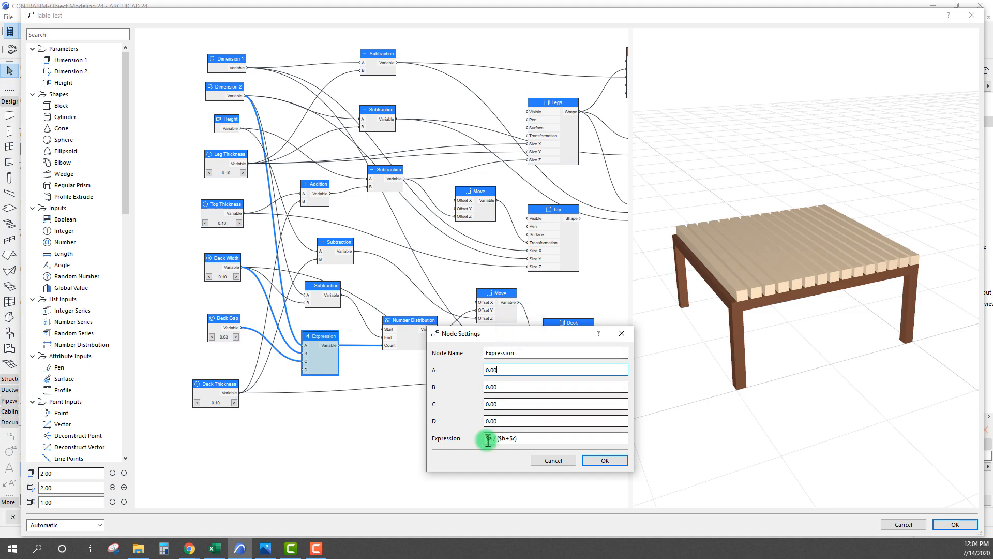
{"action": "left_click_drag", "start_coordinate": [486, 438], "coordinate": [514, 439]}
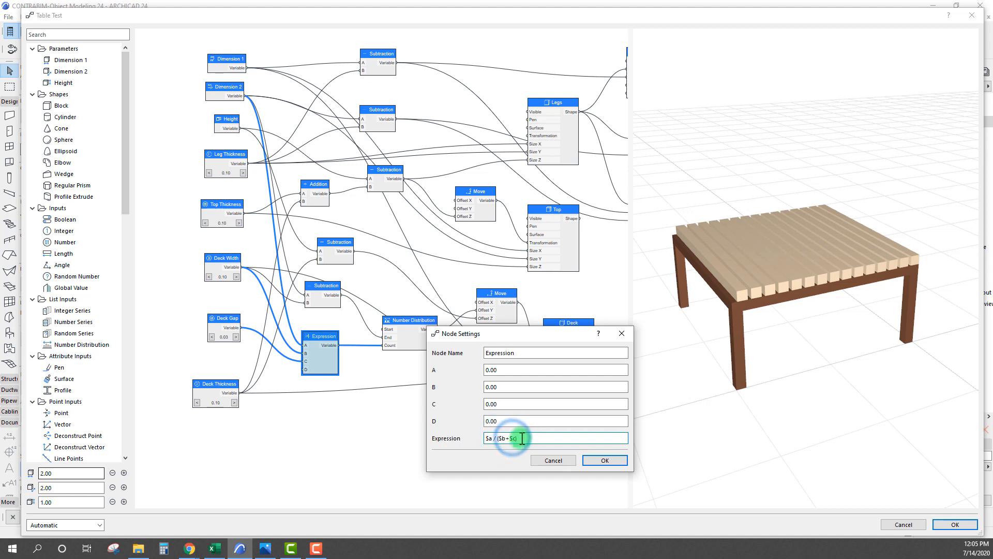
{"action": "left_click_drag", "start_coordinate": [540, 337], "coordinate": [534, 321]}
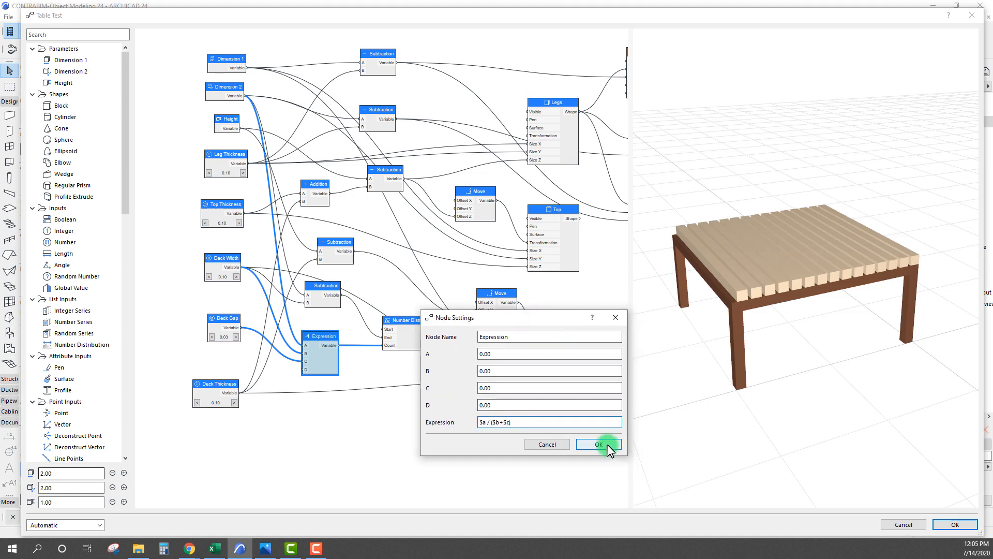
{"action": "left_click_drag", "start_coordinate": [530, 422], "coordinate": [407, 420]}
{"action": "left_click_drag", "start_coordinate": [505, 318], "coordinate": [492, 326]}
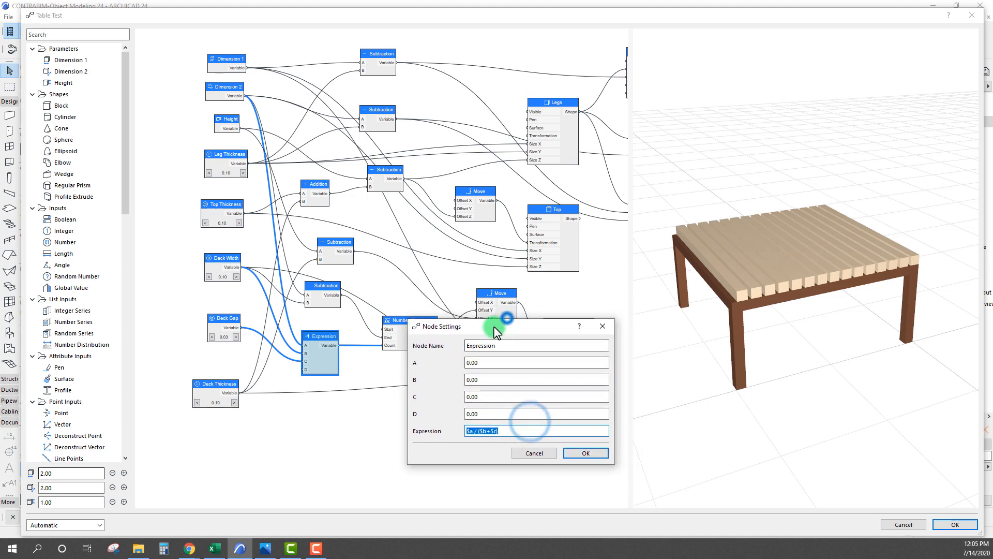
{"action": "left_click", "coordinate": [596, 453]}
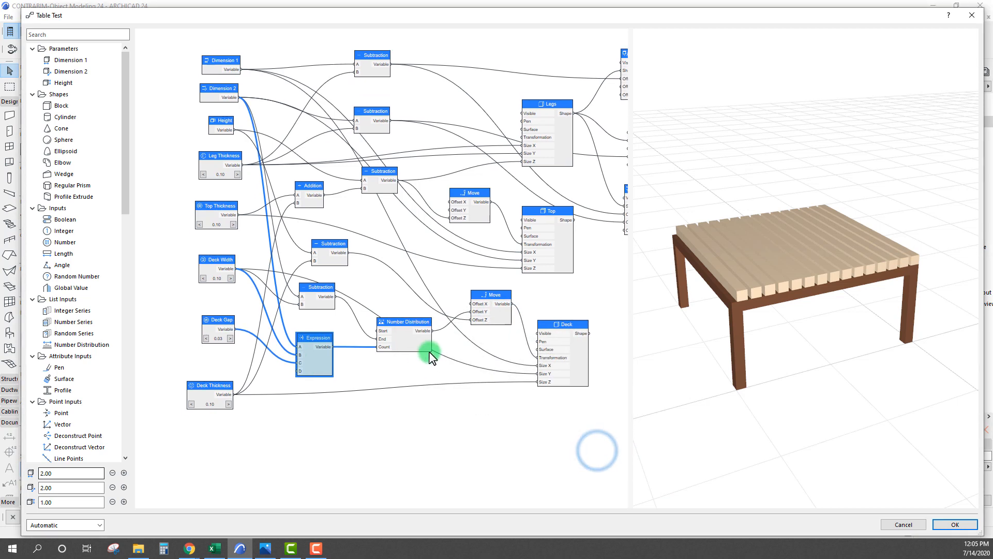
{"action": "left_click", "coordinate": [318, 337]}
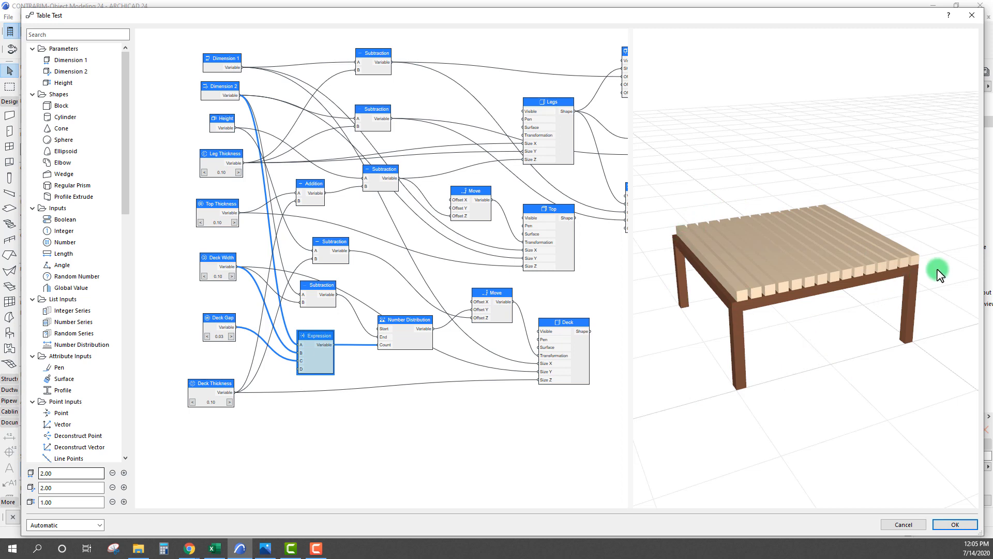
- Increase the Deck Gap to 0.08 to widen the spacing between the deck boards
{"action": "left_click", "coordinate": [232, 337]}
{"action": "left_click", "coordinate": [233, 336]}
{"action": "left_click", "coordinate": [232, 336]}
{"action": "left_click", "coordinate": [232, 337]}
{"action": "left_click", "coordinate": [232, 336]}
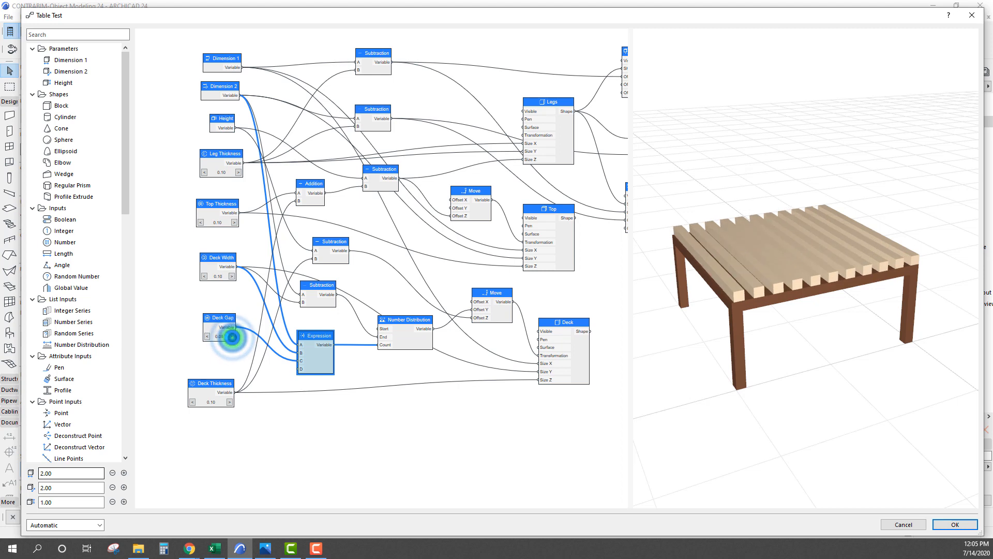
- Try narrower and wider Deck Width values to compare how the boards are distributed over the tabletop
{"action": "left_click", "coordinate": [204, 277]}
{"action": "left_click", "coordinate": [204, 277]}
{"action": "left_click", "coordinate": [204, 276]}
{"action": "left_click", "coordinate": [204, 276]}
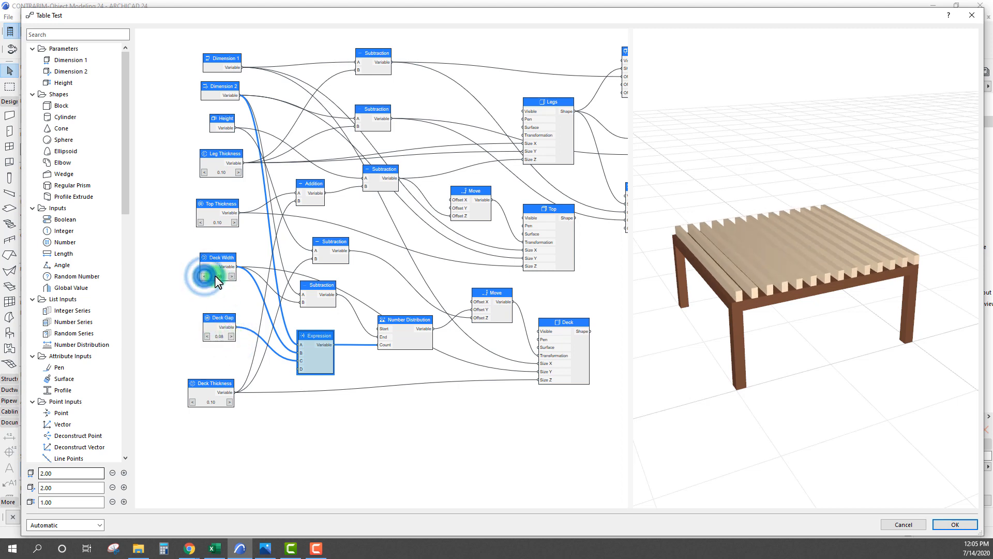
{"action": "left_click", "coordinate": [232, 276]}
{"action": "left_click", "coordinate": [232, 276]}
{"action": "left_click", "coordinate": [232, 276]}
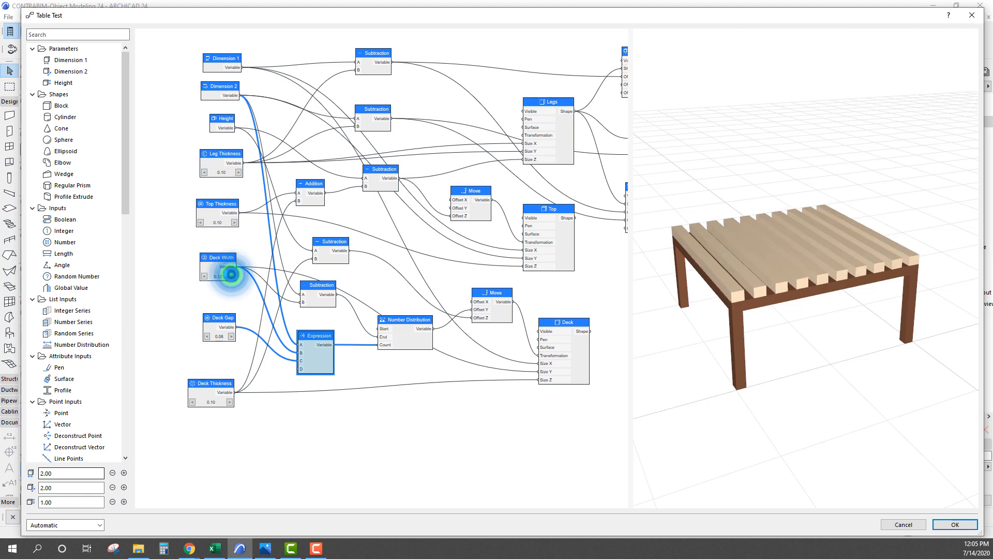
{"action": "left_click", "coordinate": [232, 276]}
{"action": "left_click", "coordinate": [232, 276]}
{"action": "left_click", "coordinate": [232, 276]}
{"action": "left_click", "coordinate": [232, 276]}
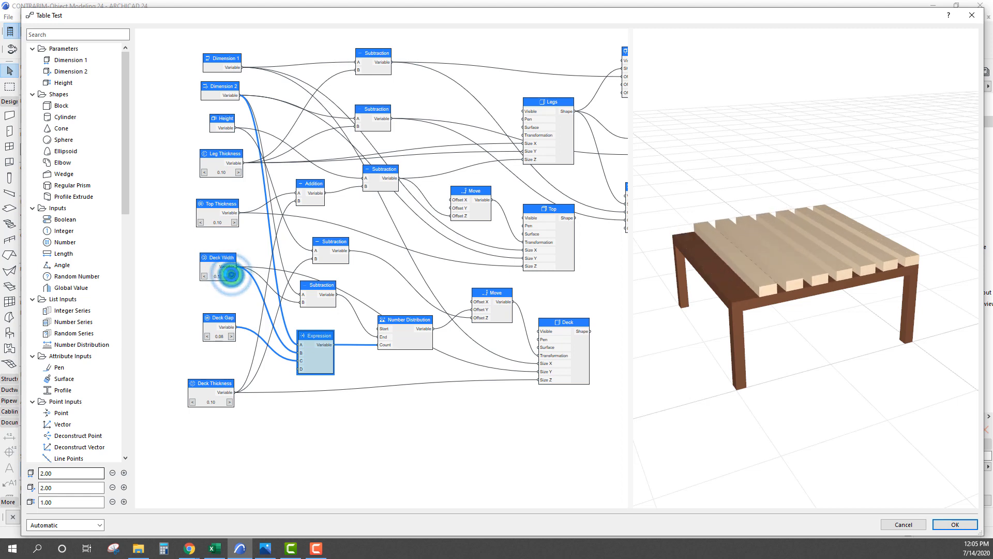
- Reduce the Deck Width to 0.12, viewing the deck boards more closely in the preview
{"action": "left_click", "coordinate": [205, 276]}
{"action": "left_click", "coordinate": [204, 276]}
{"action": "left_click", "coordinate": [204, 277]}
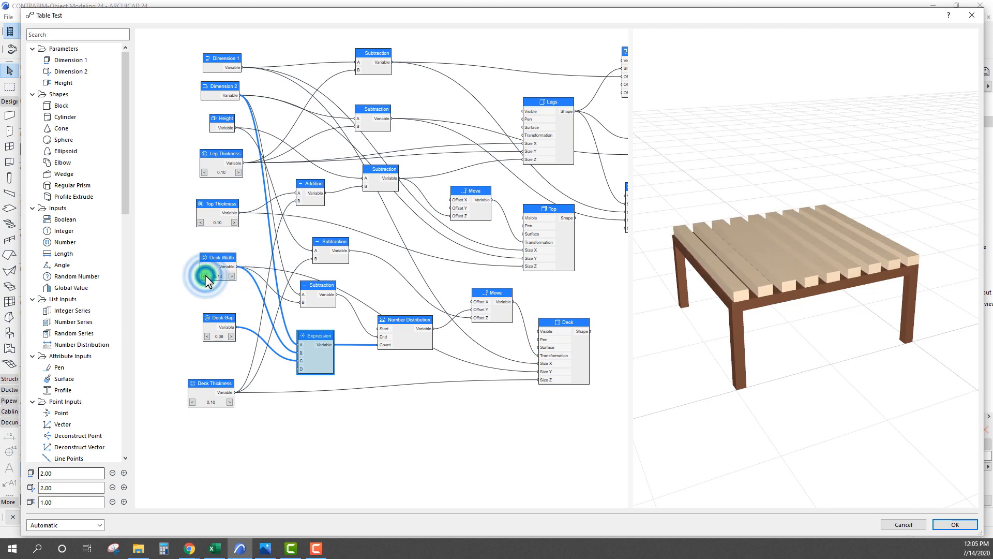
{"action": "scroll", "coordinate": [791, 260], "scroll_direction": "up", "scroll_amount": 4}
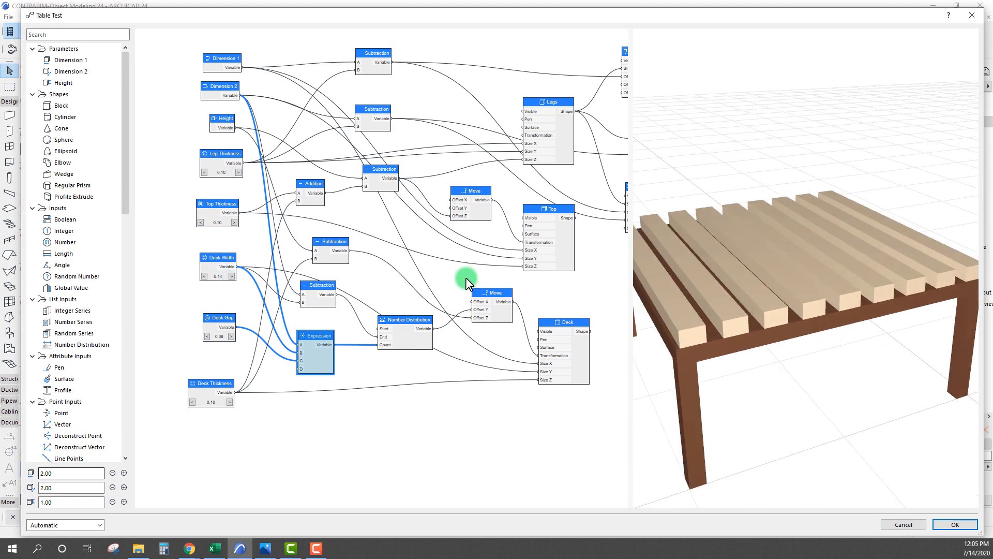
{"action": "left_click", "coordinate": [205, 276]}
- Close up the deck boards and settle the Deck Gap at 0.02
{"action": "left_click", "coordinate": [206, 337]}
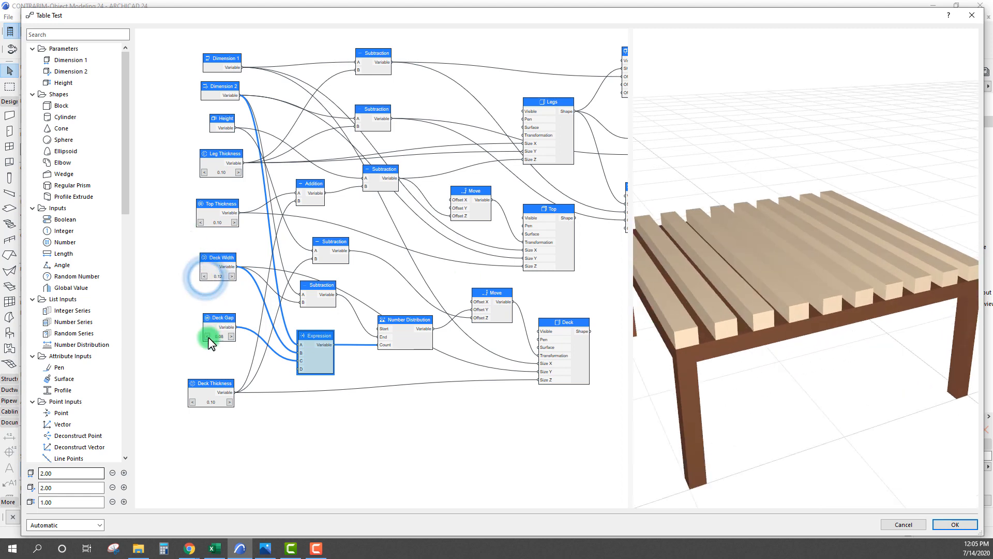
{"action": "left_click", "coordinate": [207, 336]}
{"action": "left_click", "coordinate": [207, 336]}
{"action": "left_click", "coordinate": [207, 336]}
{"action": "left_click", "coordinate": [207, 336]}
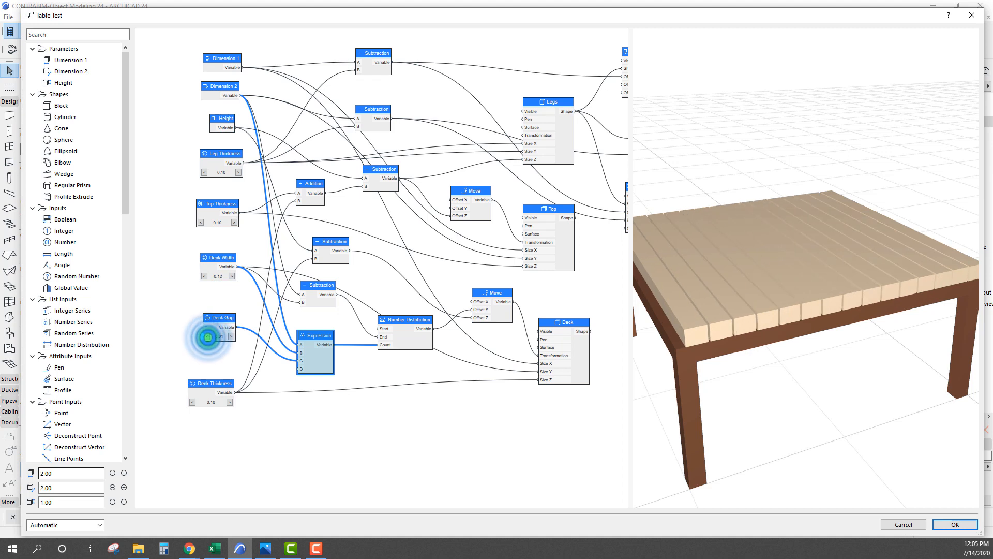
{"action": "left_click", "coordinate": [207, 336]}
{"action": "left_click", "coordinate": [207, 336]}
{"action": "left_click", "coordinate": [231, 337]}
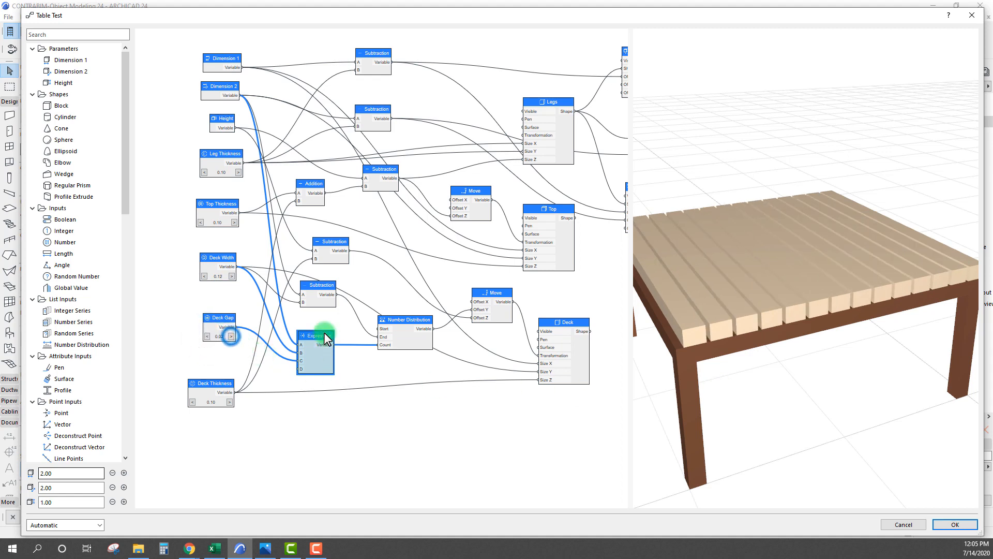
- Shift the Expression node slightly down and the Number Distribution, lower Move and Deck nodes slightly up
{"action": "left_click_drag", "start_coordinate": [323, 333], "coordinate": [324, 340]}
{"action": "left_click_drag", "start_coordinate": [417, 320], "coordinate": [422, 306]}
{"action": "left_click_drag", "start_coordinate": [495, 305], "coordinate": [499, 293]}
{"action": "left_click_drag", "start_coordinate": [561, 320], "coordinate": [560, 305]}
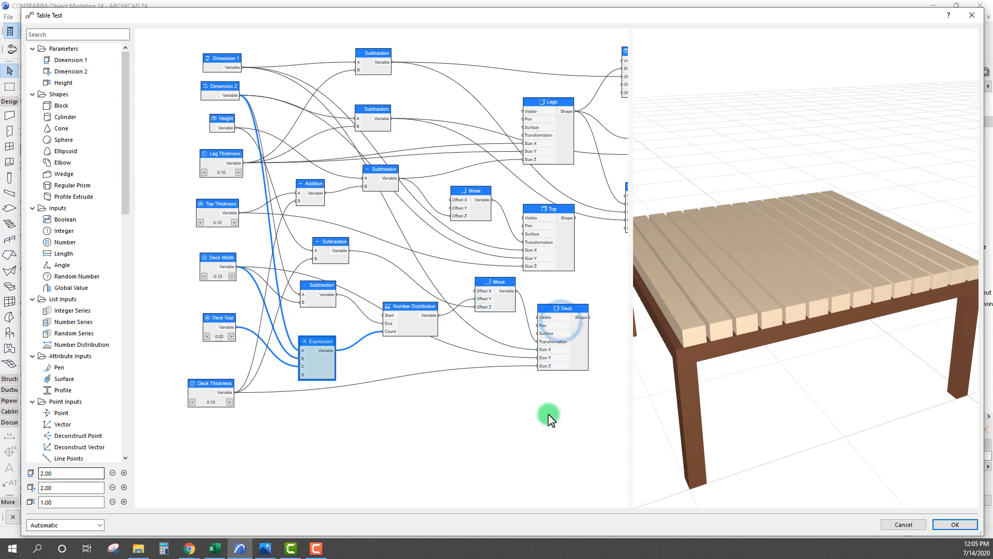
- Browse the available surface materials in the Deck node's settings and close them
{"action": "scroll", "coordinate": [548, 411], "scroll_direction": "down", "scroll_amount": 2}
{"action": "middle_click_drag", "start_coordinate": [552, 382], "coordinate": [495, 277]}
{"action": "scroll", "coordinate": [456, 332], "scroll_direction": "up", "scroll_amount": 1}
{"action": "scroll", "coordinate": [439, 327], "scroll_direction": "up", "scroll_amount": 2}
{"action": "left_click_drag", "start_coordinate": [726, 306], "coordinate": [693, 315]}
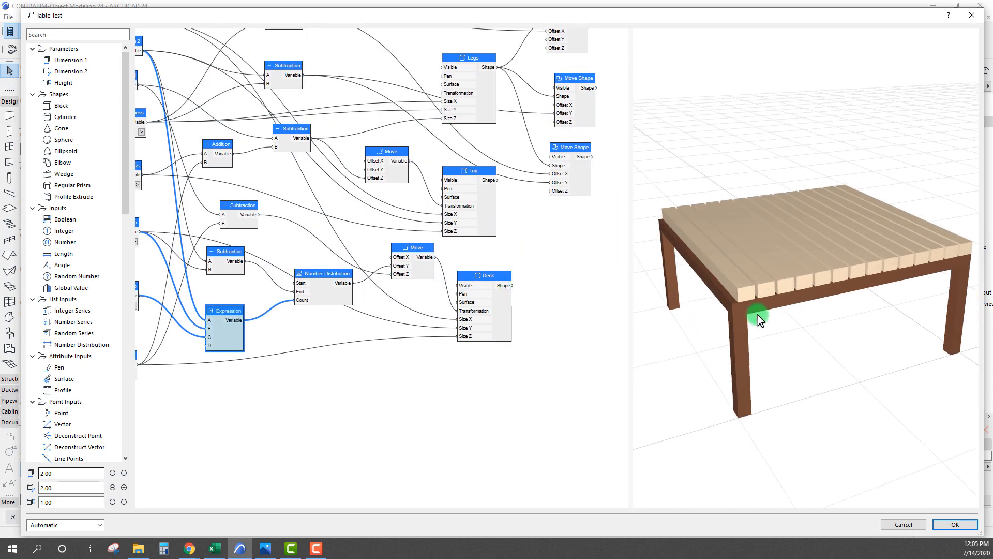
{"action": "double_click", "coordinate": [485, 274]}
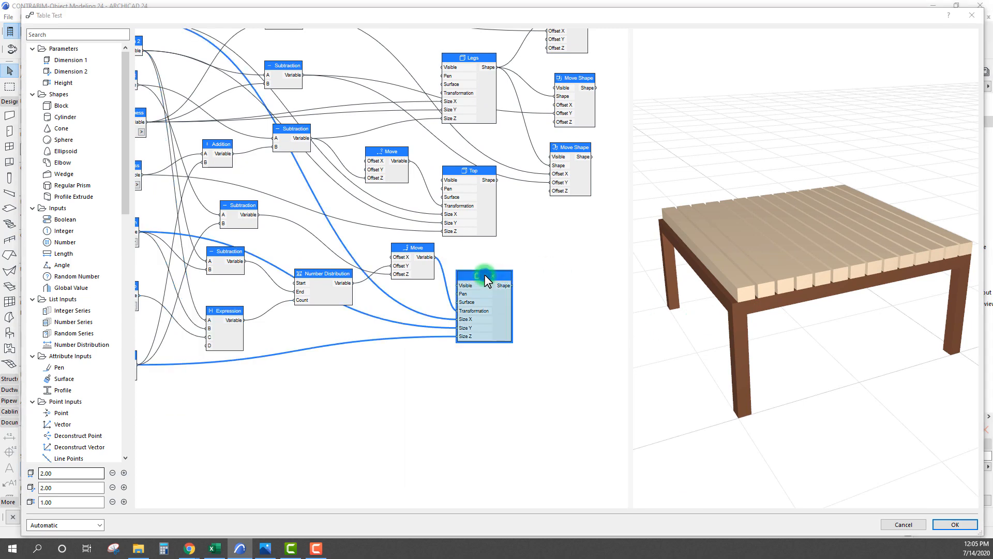
{"action": "left_click_drag", "start_coordinate": [414, 325], "coordinate": [276, 265]}
{"action": "left_click", "coordinate": [322, 344]}
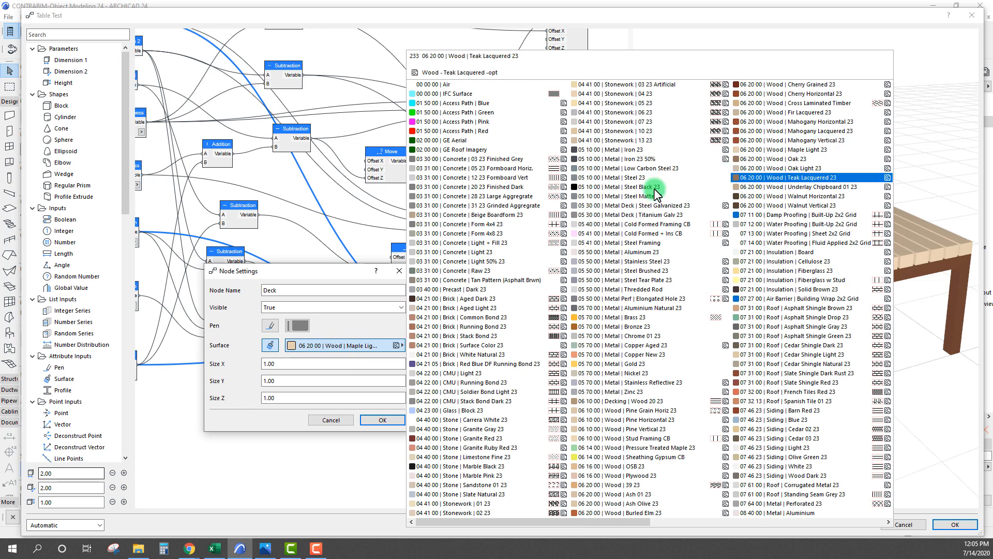
{"action": "left_click_drag", "start_coordinate": [334, 270], "coordinate": [334, 255]}
{"action": "left_click", "coordinate": [399, 256]}
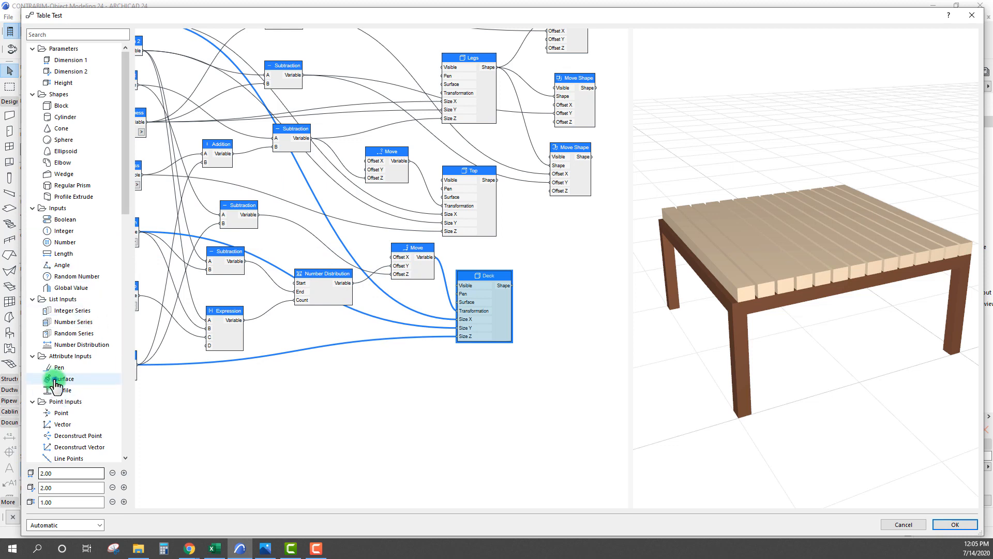
- Add a Surface node linked to the Deck node's Surface input and set its Create Parameter option to True
{"action": "left_click_drag", "start_coordinate": [49, 378], "coordinate": [454, 302]}
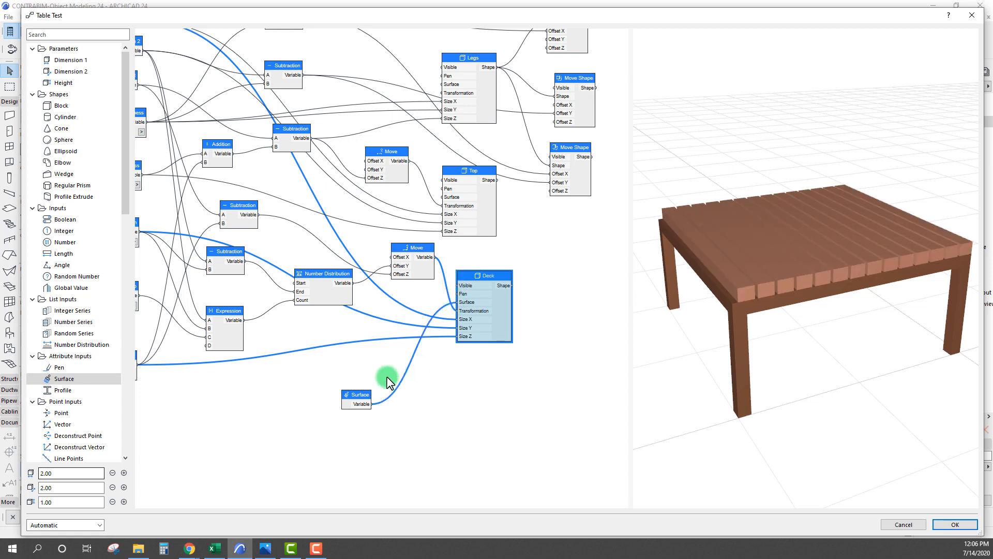
{"action": "double_click", "coordinate": [354, 395]}
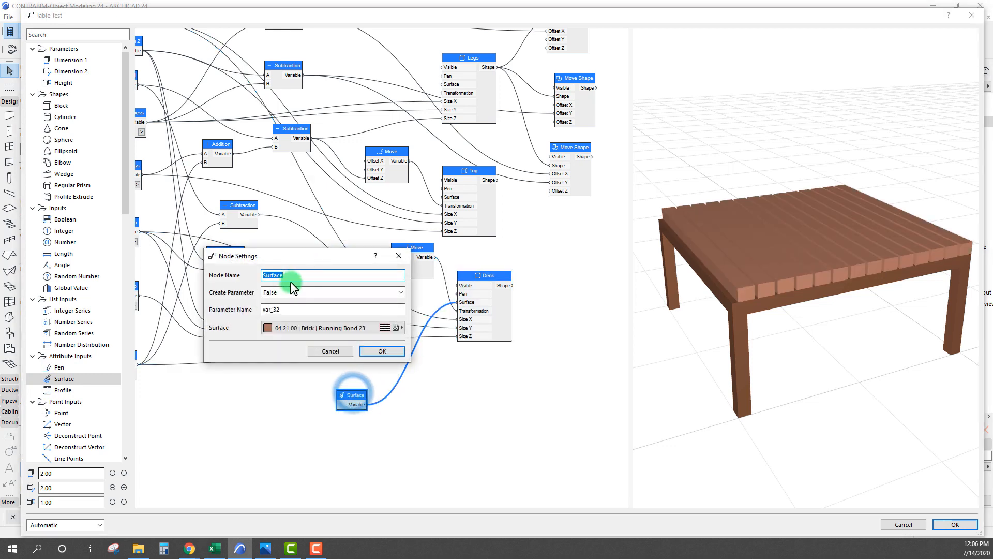
{"action": "left_click", "coordinate": [285, 292]}
{"action": "left_click", "coordinate": [276, 300]}
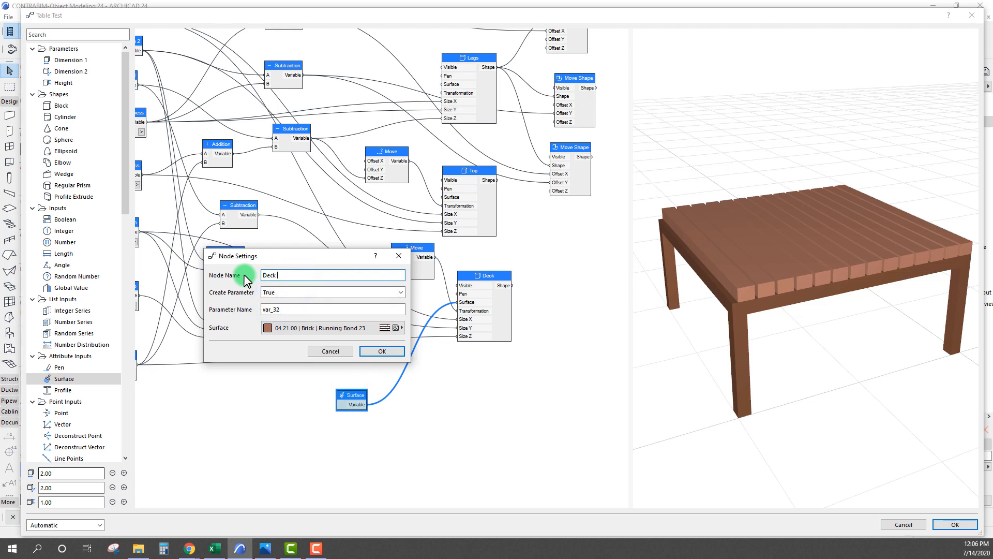
- Name both the new Surface node and its parameter Deck Surface
{"action": "triple_click", "coordinate": [303, 276]}
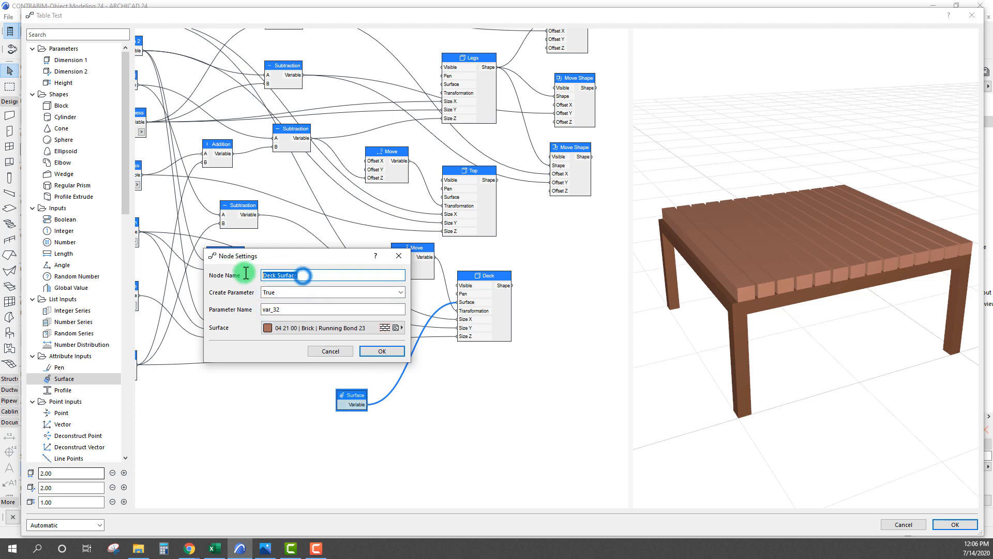
{"action": "key", "text": "ctrl+c"}
{"action": "double_click", "coordinate": [303, 310]}
{"action": "key", "text": "ctrl+v"}
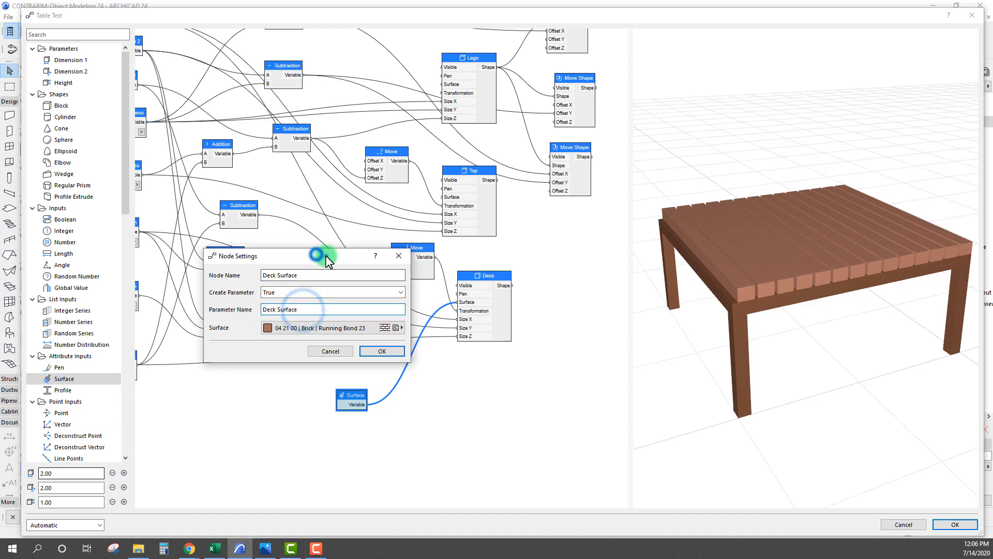
- Assign the 05 70 00 | Metal | Brass 23 surface to the Deck Surface node and accept its settings
{"action": "left_click_drag", "start_coordinate": [313, 257], "coordinate": [316, 252]}
{"action": "left_click", "coordinate": [357, 322]}
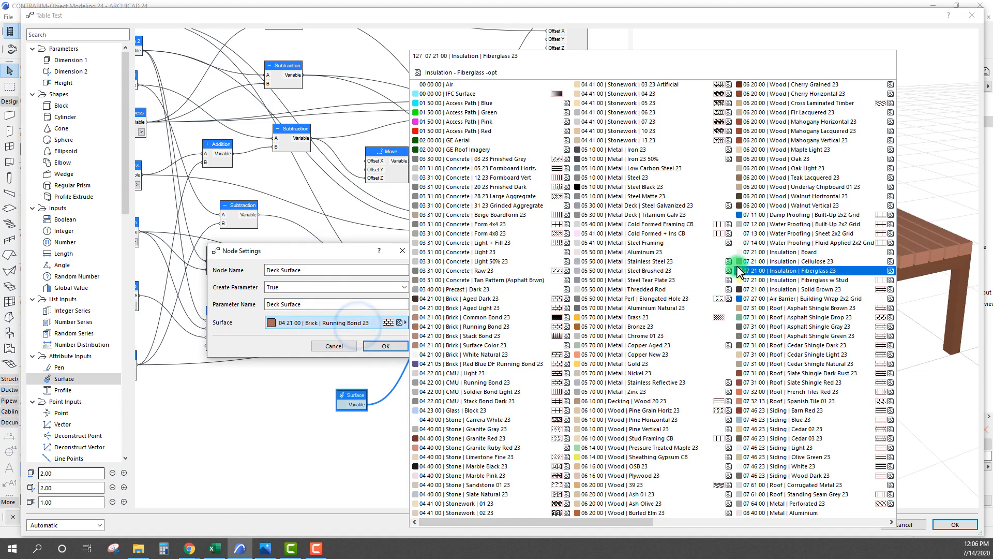
{"action": "left_click", "coordinate": [631, 317]}
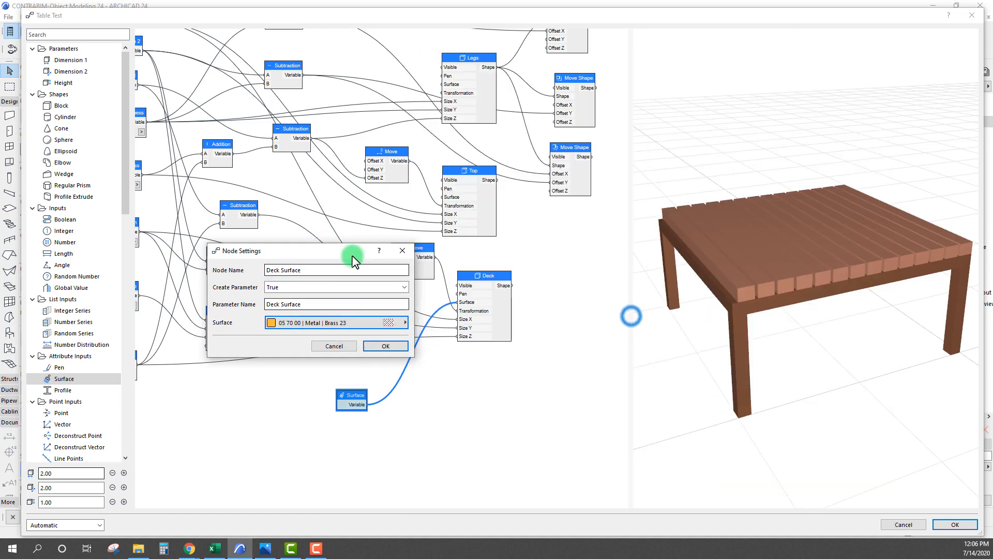
{"action": "left_click", "coordinate": [385, 344]}
- Review the table preview and full node network, accept the Table Test edits and select the table in the 3D view
{"action": "left_click_drag", "start_coordinate": [821, 337], "coordinate": [787, 264]}
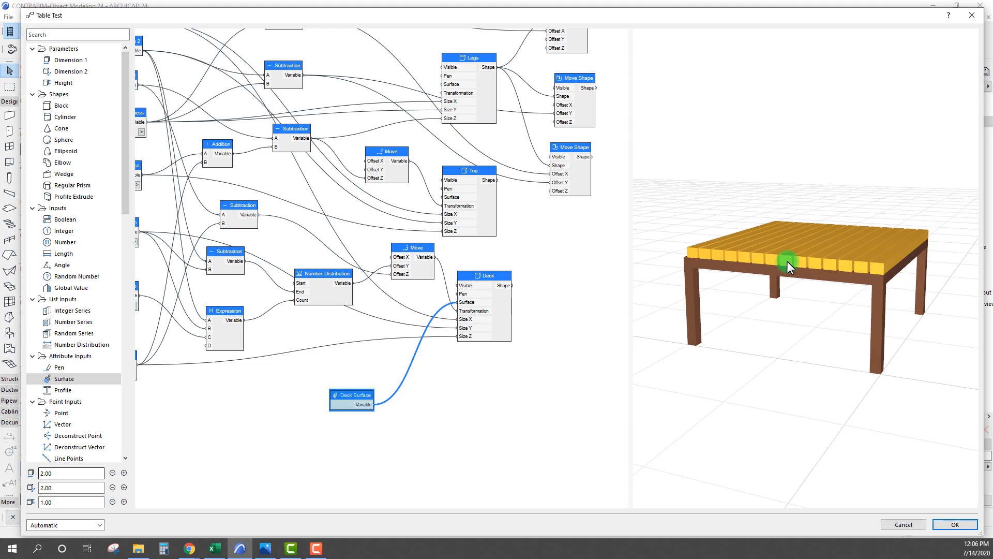
{"action": "scroll", "coordinate": [372, 228], "scroll_direction": "down", "scroll_amount": 3}
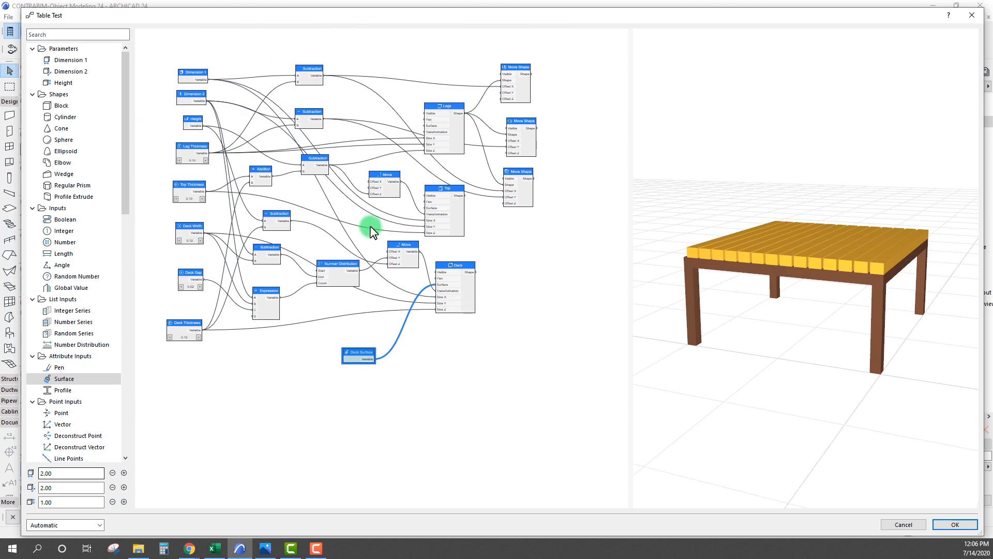
{"action": "middle_click_drag", "start_coordinate": [366, 209], "coordinate": [388, 257]}
{"action": "scroll", "coordinate": [387, 249], "scroll_direction": "up", "scroll_amount": 1}
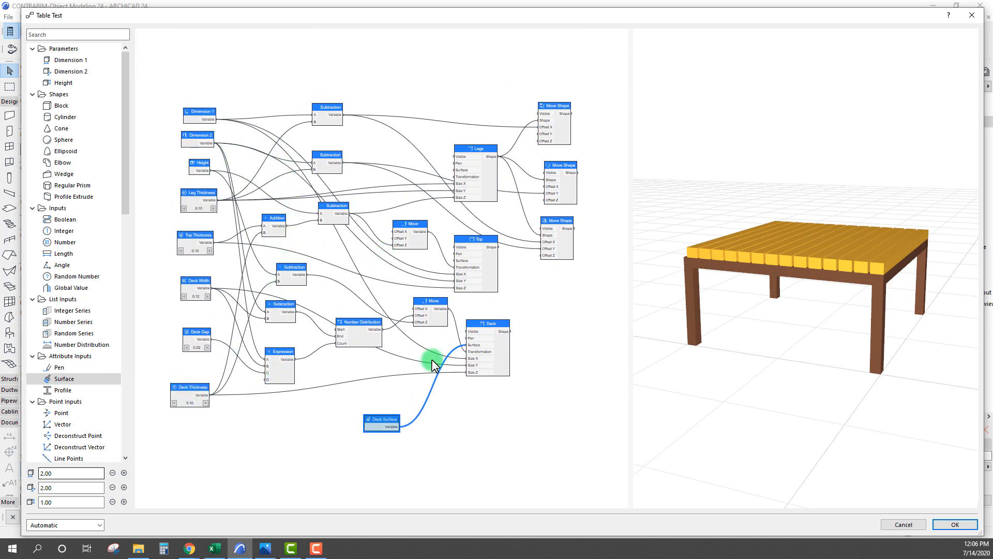
{"action": "middle_click_drag", "start_coordinate": [437, 265], "coordinate": [433, 272]}
{"action": "middle_click_drag", "start_coordinate": [429, 190], "coordinate": [441, 163]}
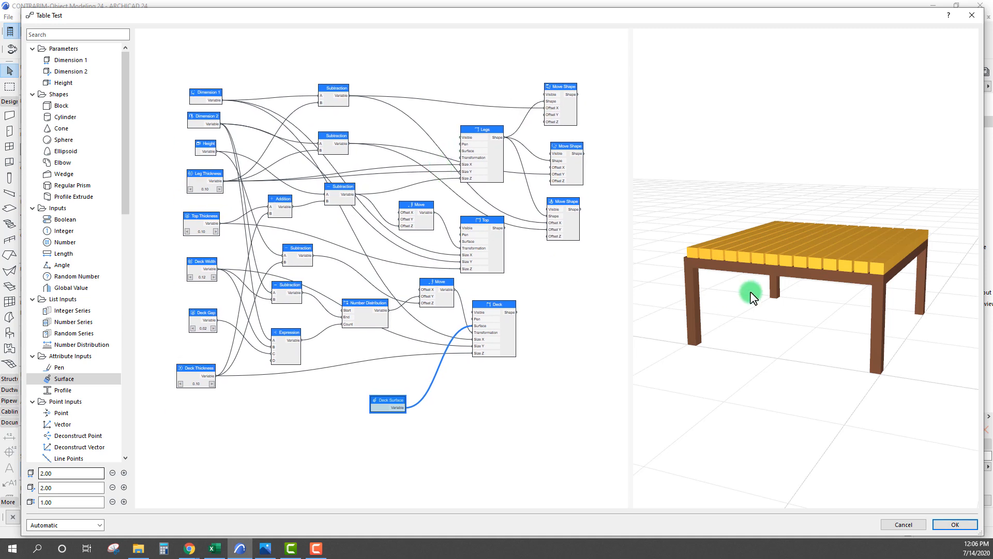
{"action": "left_click", "coordinate": [955, 524]}
{"action": "left_click", "coordinate": [506, 268]}
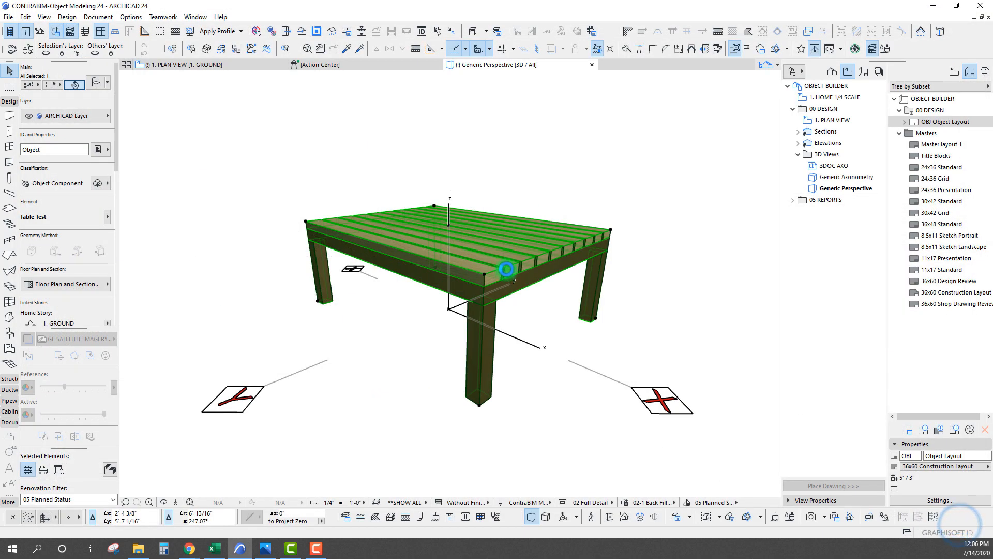
- Dismiss the Embedded Library notice and view the updated table from another side
{"action": "left_click", "coordinate": [563, 230]}
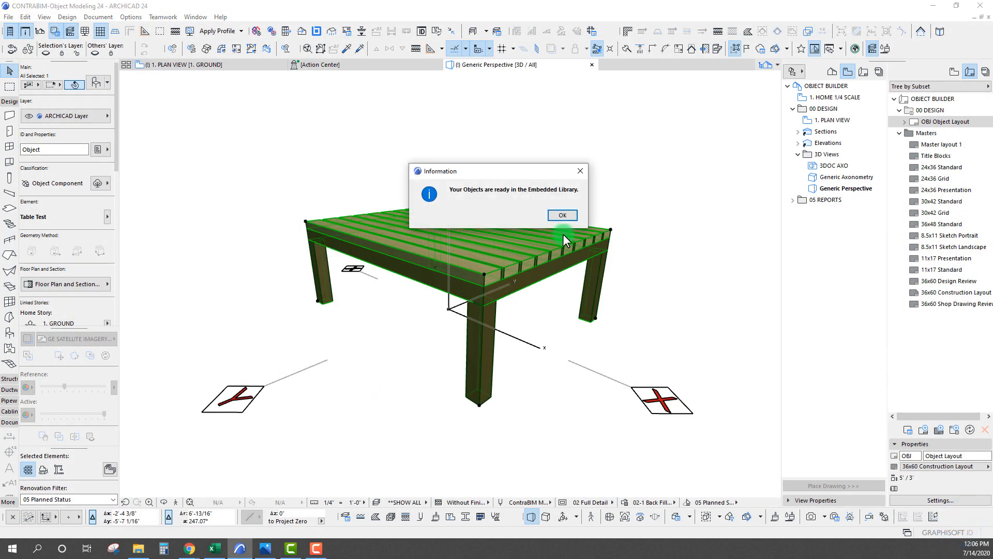
{"action": "left_click", "coordinate": [564, 215]}
{"action": "middle_click_drag", "start_coordinate": [477, 248], "coordinate": [450, 268], "text": "shift"}
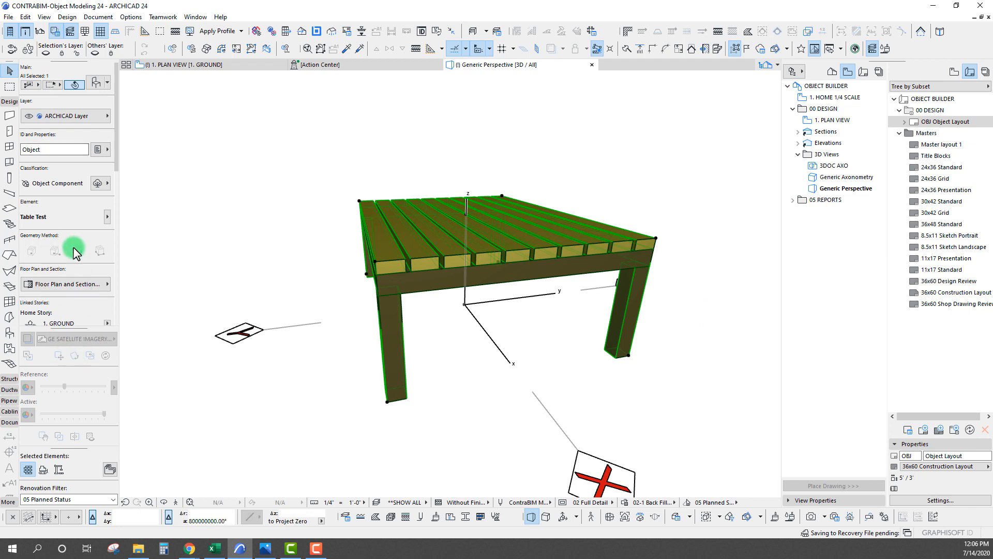
- Resize the selected Table Test object to 4' by 3' in plan
{"action": "scroll", "coordinate": [52, 252], "scroll_direction": "down", "scroll_amount": 3}
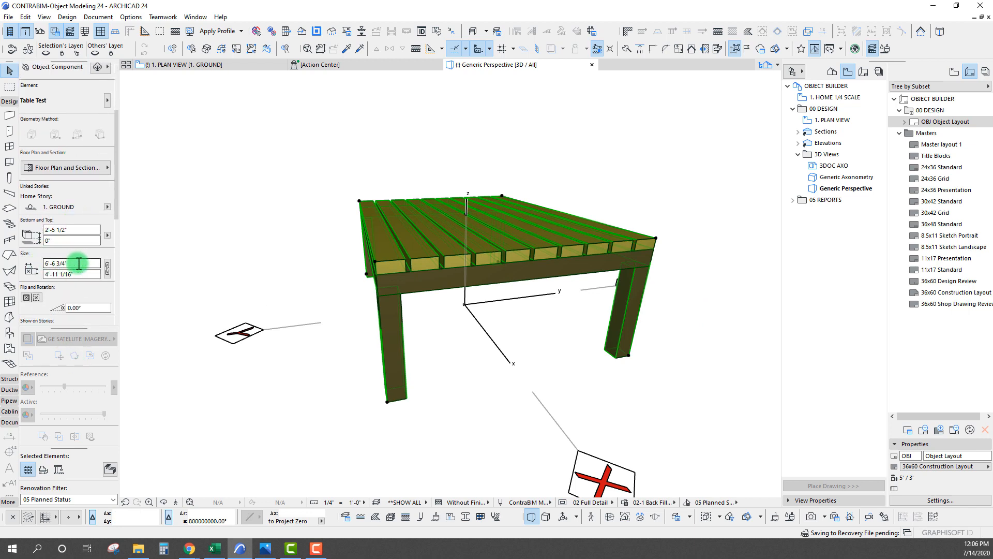
{"action": "left_click", "coordinate": [71, 262]}
{"action": "type", "text": "4"}
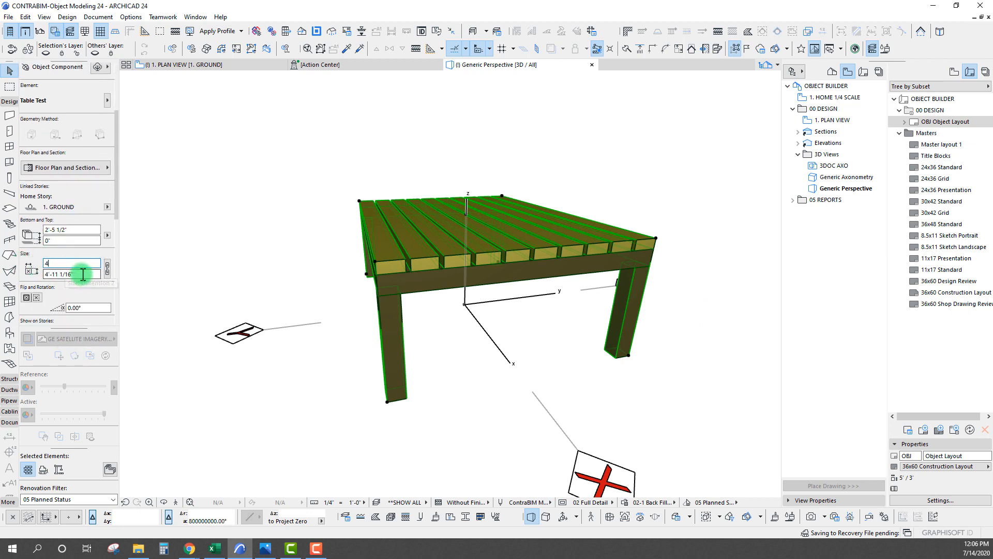
{"action": "key", "text": "Tab"}
{"action": "type", "text": "3"}
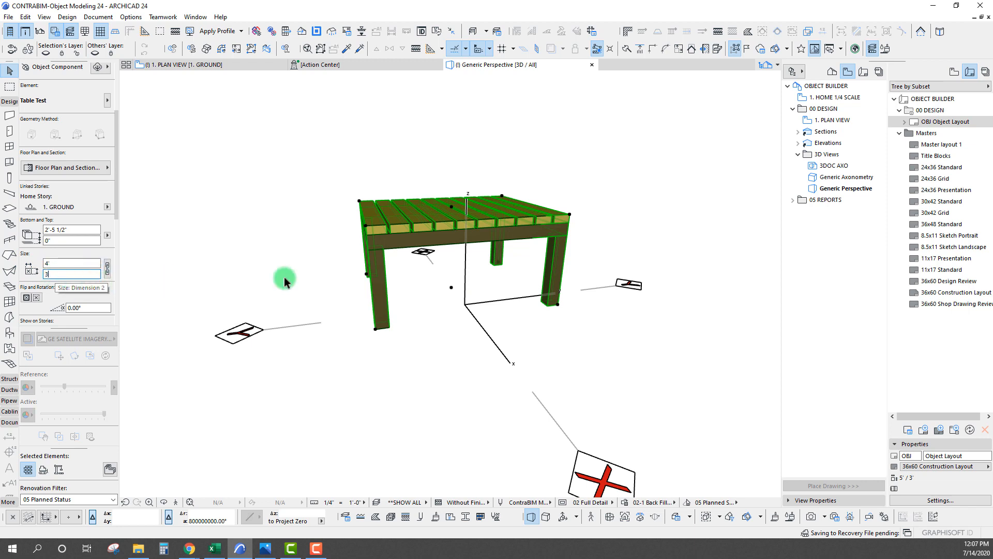
{"action": "key", "text": "Return"}
{"action": "middle_click_drag", "start_coordinate": [335, 304], "coordinate": [511, 323], "text": "shift"}
{"action": "middle_click_drag", "start_coordinate": [268, 311], "coordinate": [223, 306], "text": "shift"}
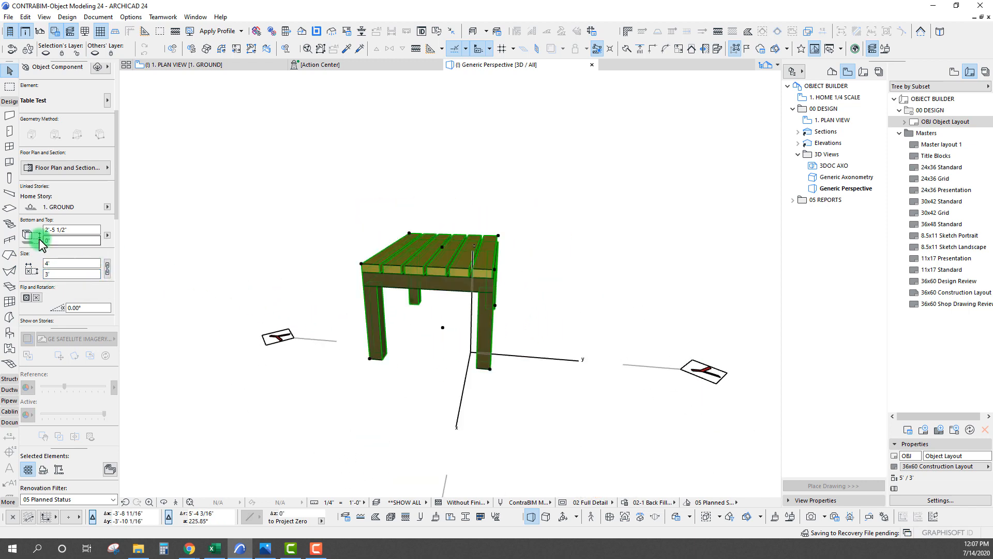
- Set the table's height to 1'
{"action": "left_click_drag", "start_coordinate": [82, 228], "coordinate": [33, 228]}
{"action": "type", "text": "1"}
{"action": "key", "text": "Return"}
{"action": "middle_click_drag", "start_coordinate": [510, 321], "coordinate": [288, 304], "text": "shift"}
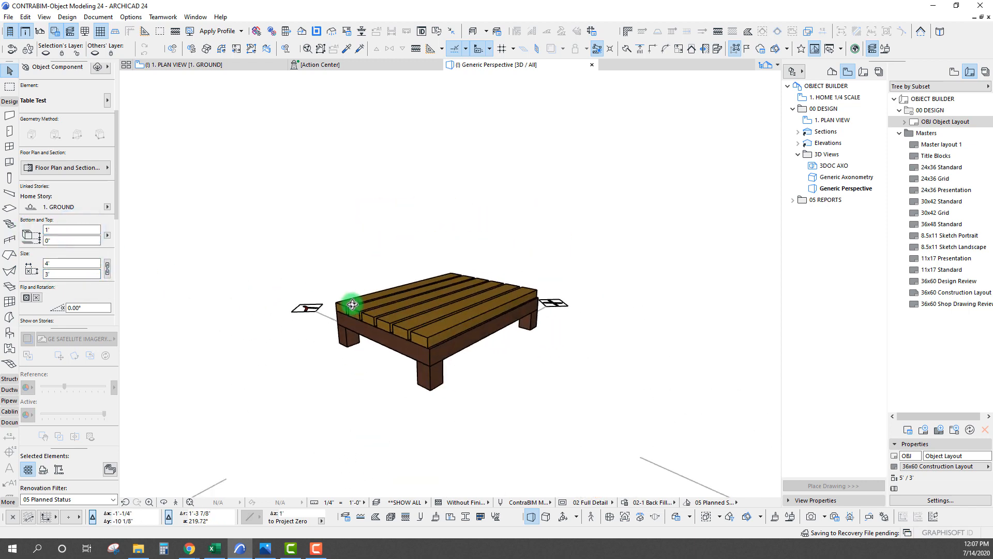
- Set the table's height to 1'-6"
{"action": "left_click", "coordinate": [58, 228]}
{"action": "type", "text": "6"}
{"action": "key", "text": "Return"}
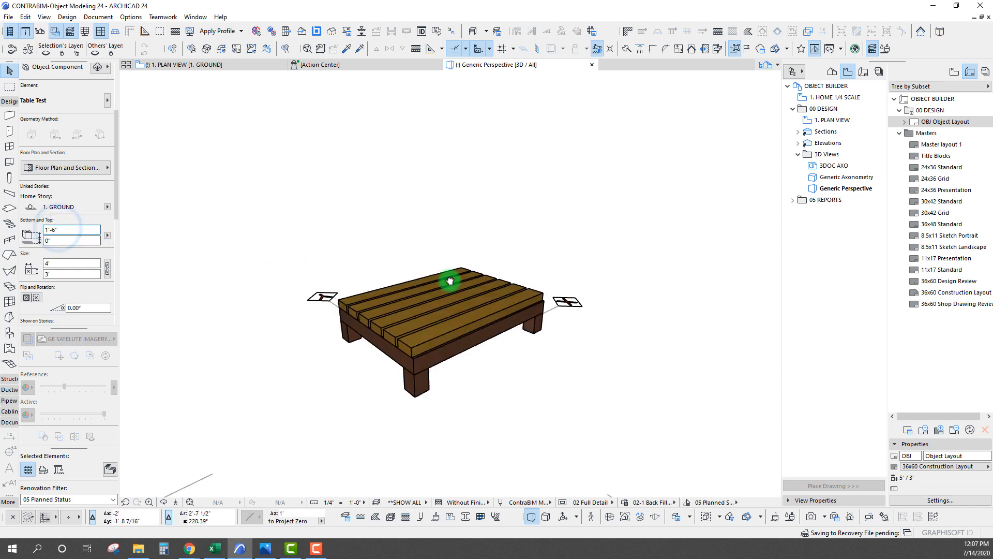
{"action": "scroll", "coordinate": [416, 339], "scroll_direction": "up", "scroll_amount": 2}
{"action": "middle_click_drag", "start_coordinate": [417, 341], "coordinate": [428, 310], "text": "shift"}
{"action": "left_click", "coordinate": [60, 230]}
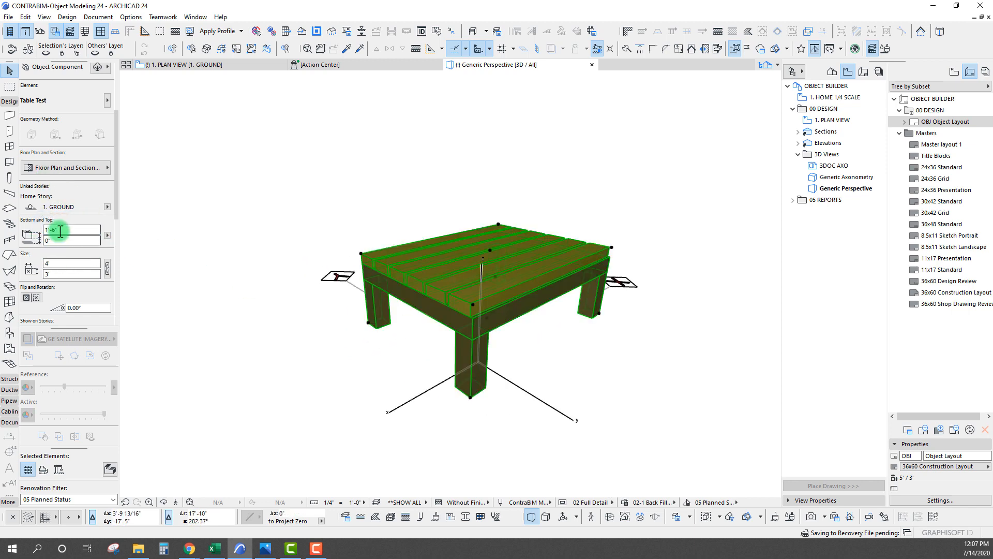
{"action": "left_click", "coordinate": [55, 271]}
- Set the Leg Thickness parameter to 0.08 in the table's object settings and accept them
{"action": "middle_click_drag", "start_coordinate": [532, 401], "coordinate": [619, 263], "text": "shift"}
{"action": "middle_click_drag", "start_coordinate": [487, 305], "coordinate": [440, 267], "text": "shift"}
{"action": "scroll", "coordinate": [60, 110], "scroll_direction": "up", "scroll_amount": 5}
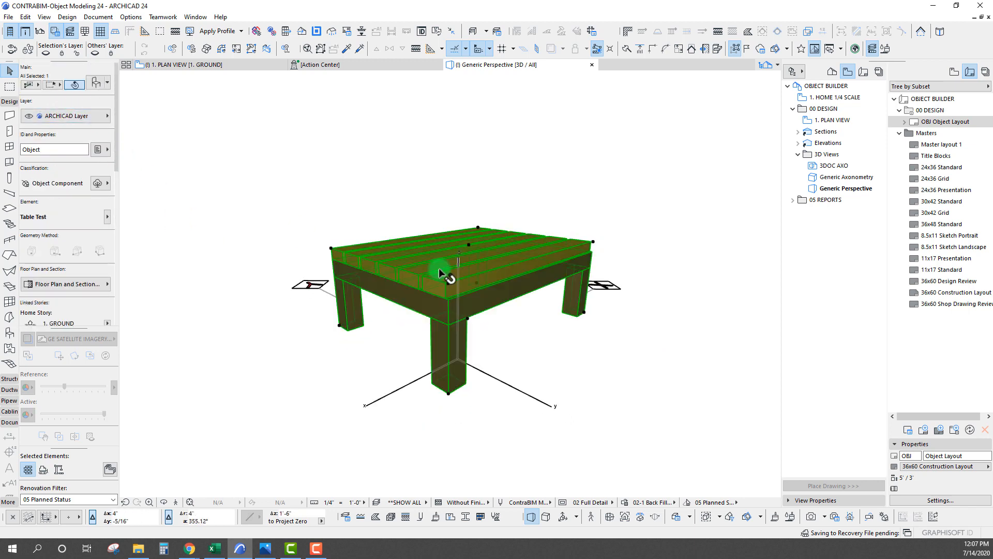
{"action": "middle_click_drag", "start_coordinate": [479, 312], "coordinate": [476, 294]}
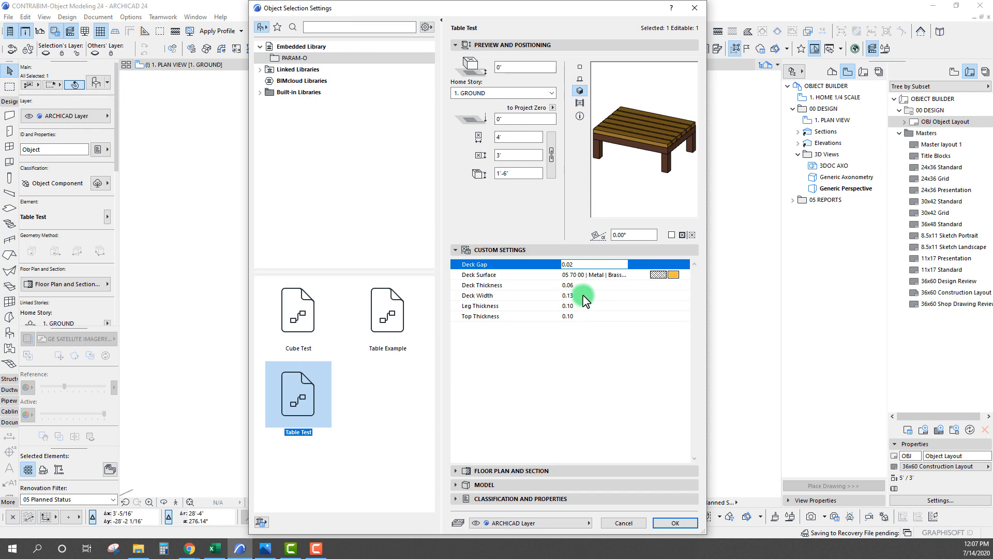
{"action": "left_click", "coordinate": [584, 296]}
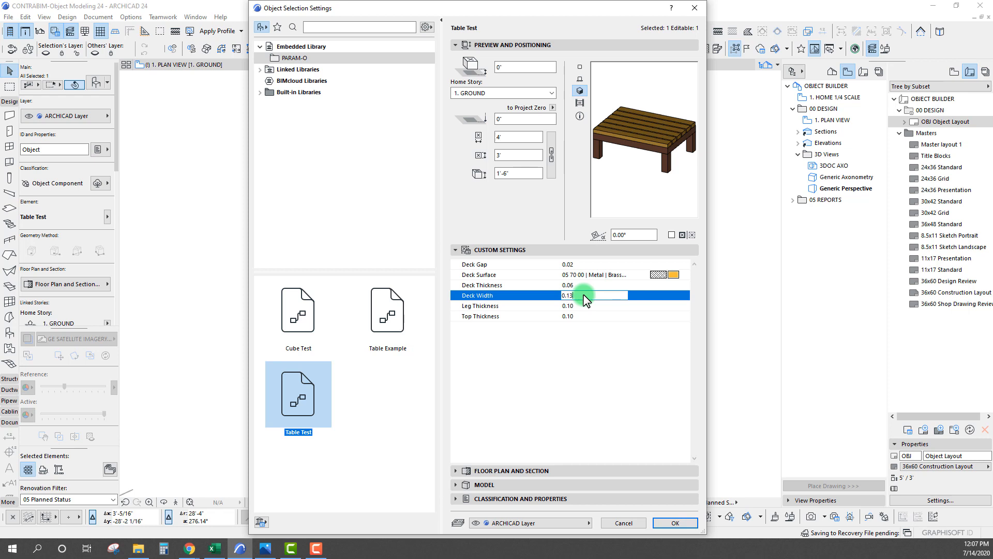
{"action": "left_click", "coordinate": [581, 350]}
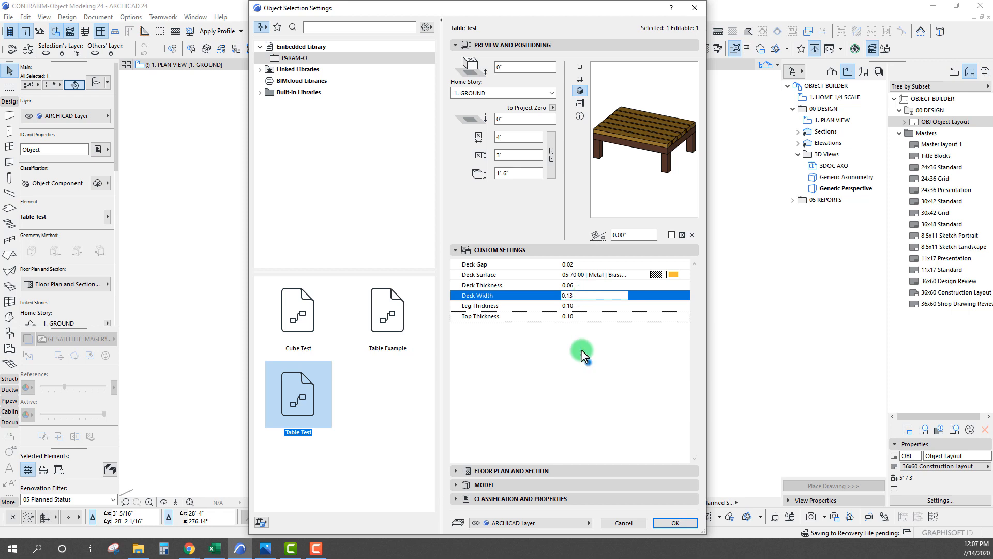
{"action": "left_click", "coordinate": [574, 307]}
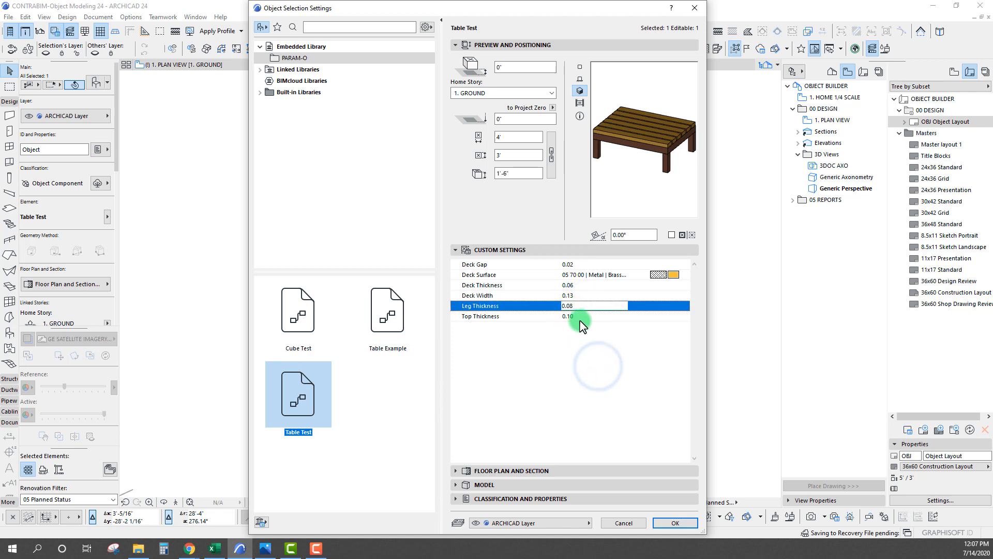
{"action": "left_click", "coordinate": [681, 523]}
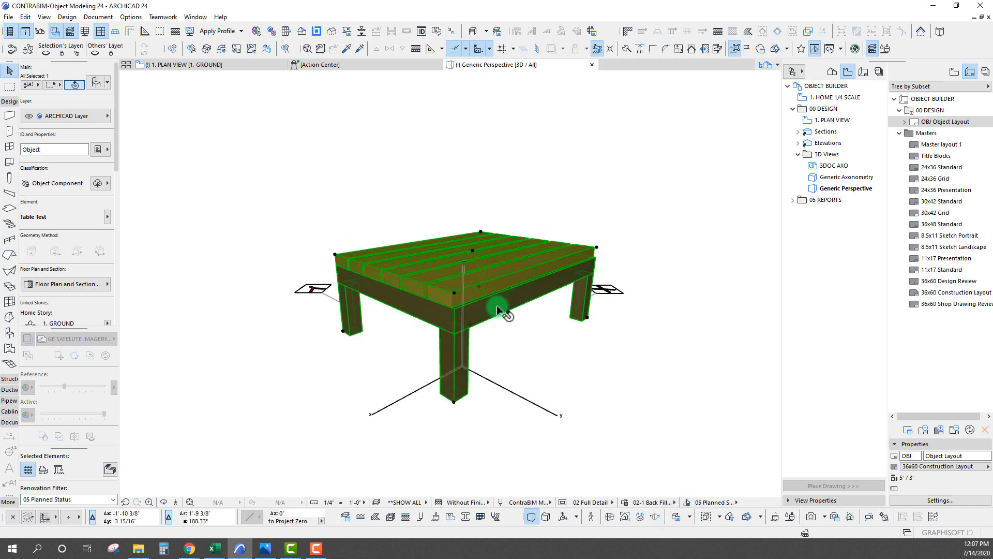
- Examine the table's deck boards, frame and legs from several angles and distances in the 3D view
{"action": "left_click_drag", "start_coordinate": [438, 264], "coordinate": [236, 312]}
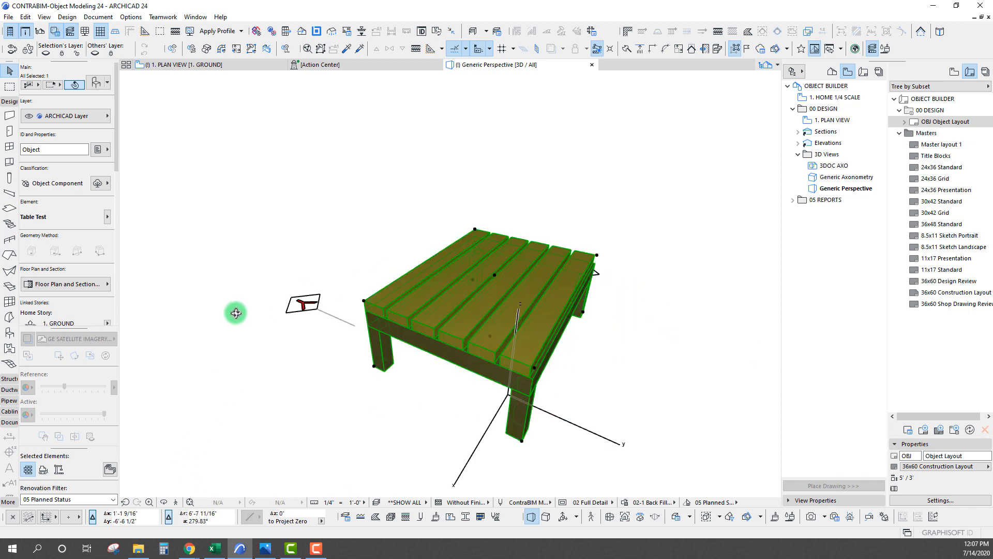
{"action": "scroll", "coordinate": [450, 312], "scroll_direction": "down", "scroll_amount": 4}
{"action": "middle_click_drag", "start_coordinate": [510, 328], "coordinate": [460, 314], "text": "shift"}
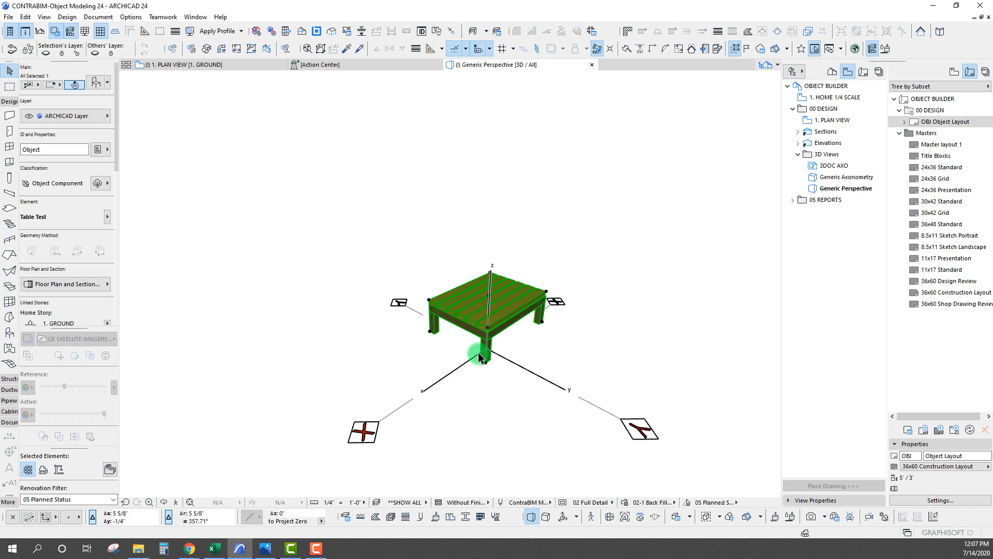
{"action": "middle_click_drag", "start_coordinate": [478, 352], "coordinate": [362, 373], "text": "shift"}
{"action": "scroll", "coordinate": [519, 369], "scroll_direction": "up", "scroll_amount": 5}
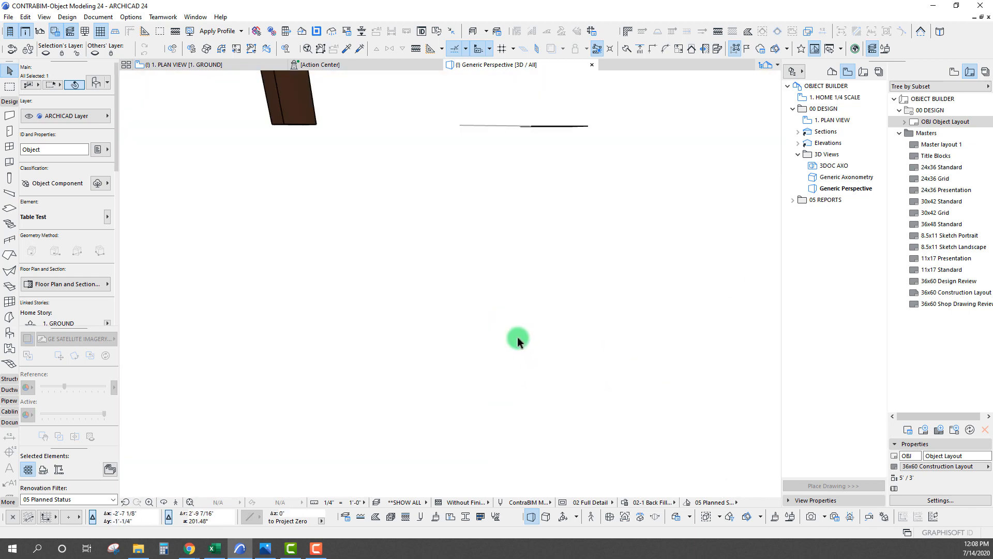
{"action": "scroll", "coordinate": [517, 337], "scroll_direction": "down", "scroll_amount": 6}
{"action": "middle_click_drag", "start_coordinate": [495, 331], "coordinate": [474, 348]}
{"action": "scroll", "coordinate": [475, 352], "scroll_direction": "up", "scroll_amount": 5}
{"action": "scroll", "coordinate": [477, 354], "scroll_direction": "down", "scroll_amount": 5}
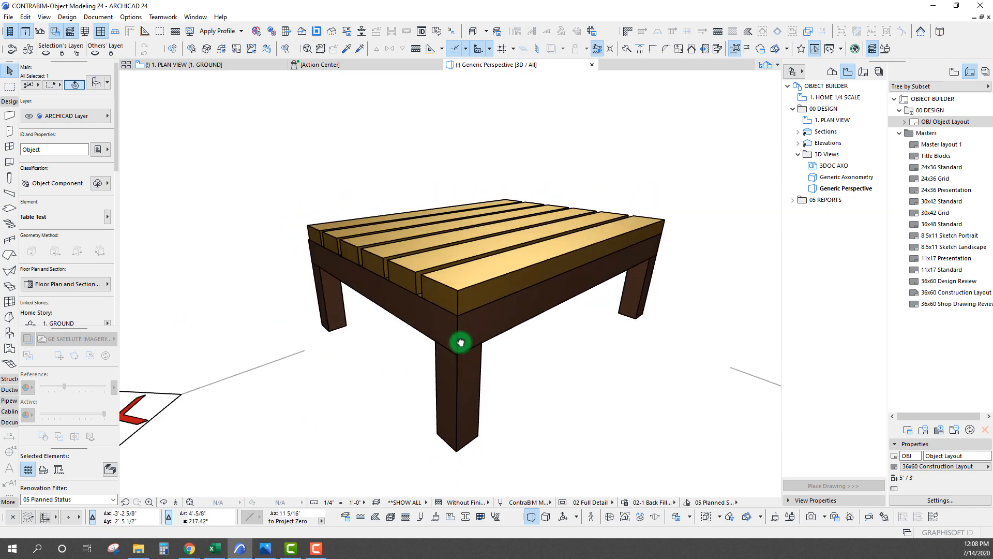